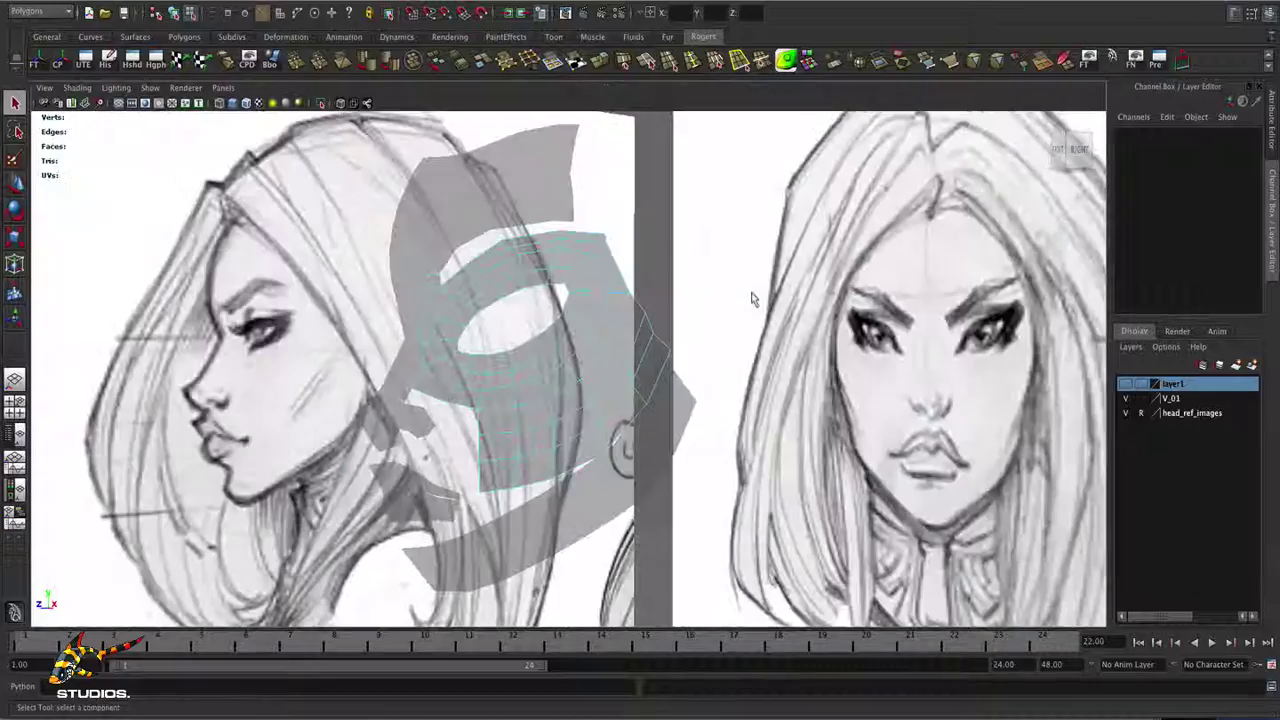
- Select a single edge on the rear inner border of the jaw strip in the side view
{"action": "left_click_drag", "start_coordinate": [683, 306], "coordinate": [757, 299], "text": "alt"}
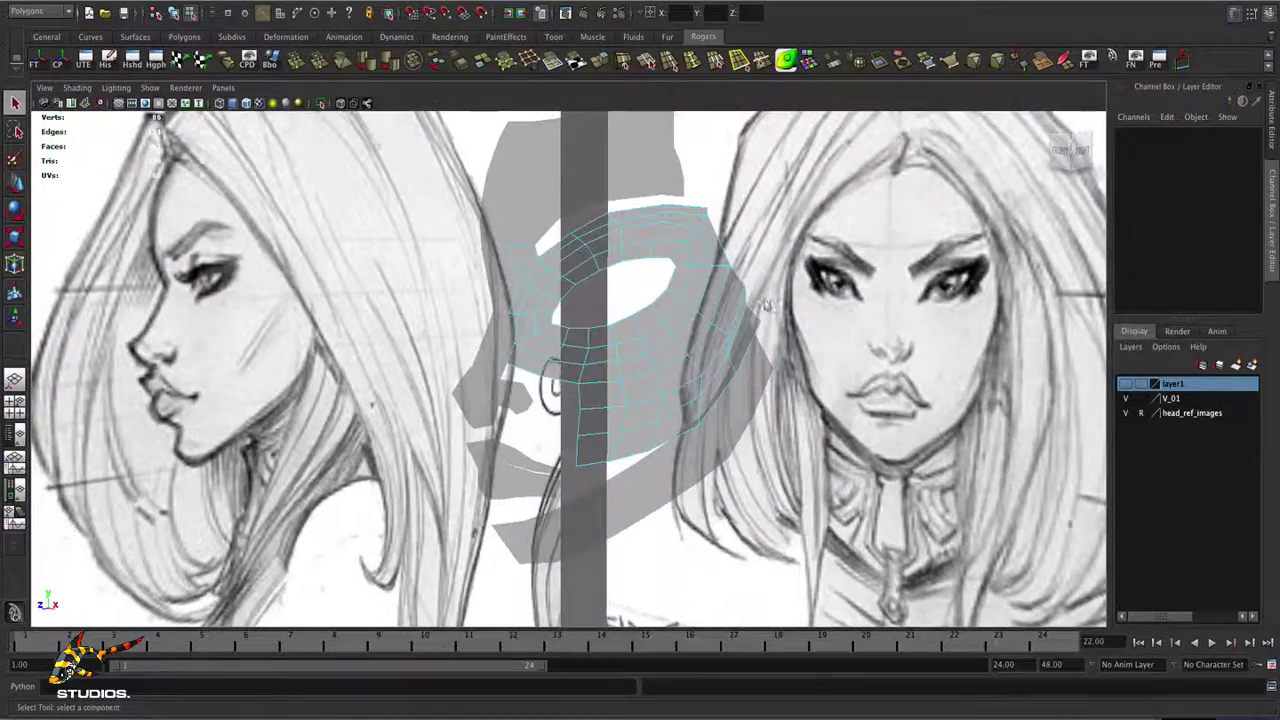
{"action": "middle_click_drag", "start_coordinate": [780, 308], "coordinate": [783, 308], "text": "alt"}
{"action": "left_click_drag", "start_coordinate": [783, 308], "coordinate": [747, 315], "text": "alt"}
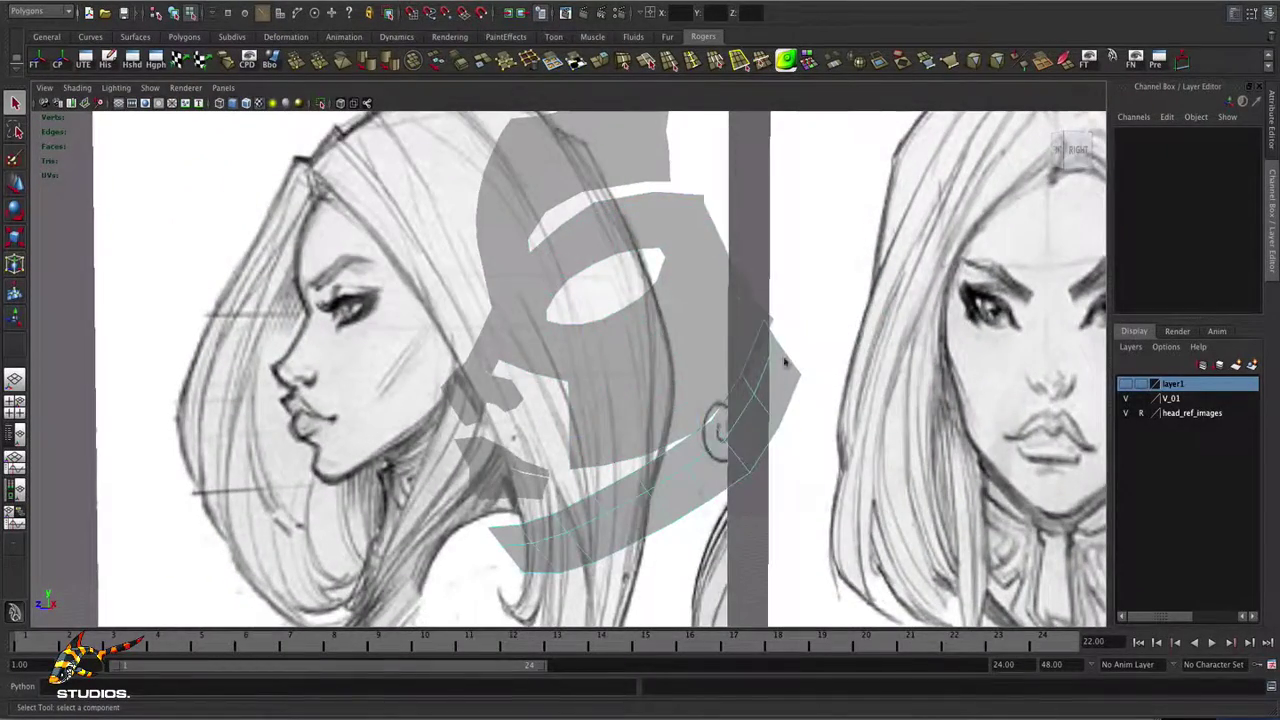
{"action": "key", "text": "space"}
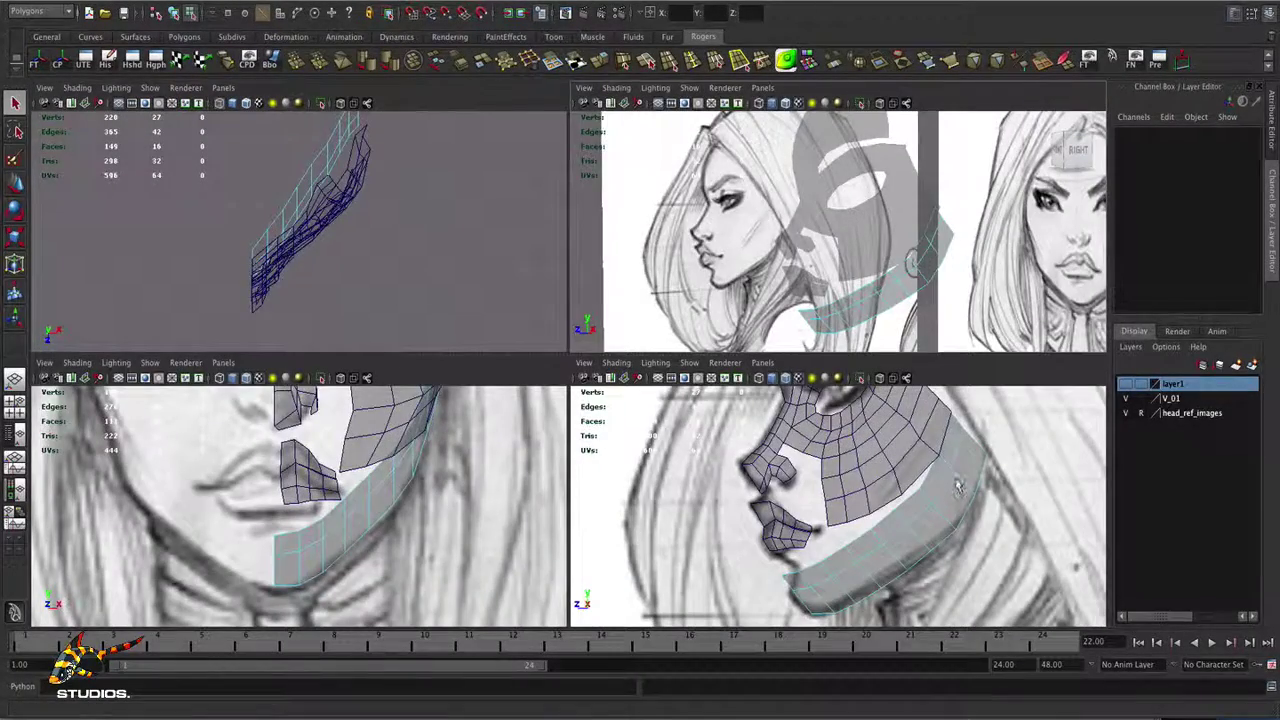
{"action": "right_click_drag", "start_coordinate": [958, 485], "coordinate": [1080, 478], "text": "alt"}
{"action": "middle_click_drag", "start_coordinate": [1092, 482], "coordinate": [1006, 516], "text": "alt"}
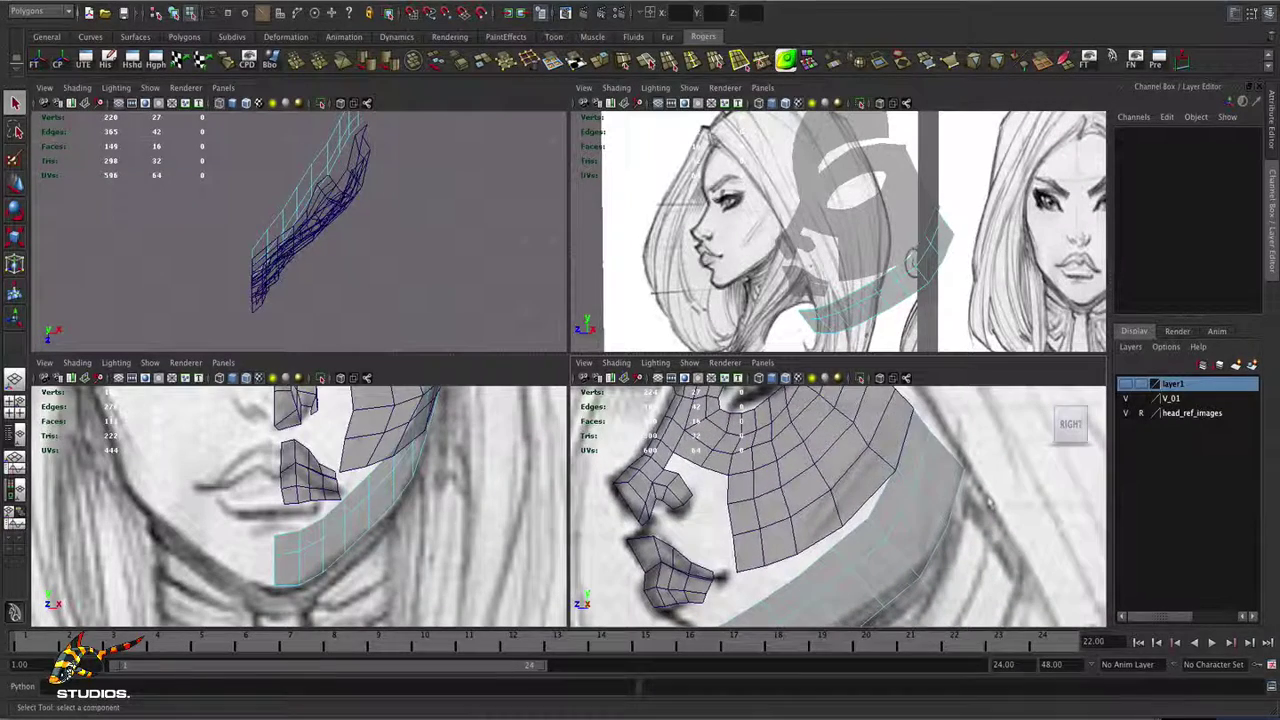
{"action": "right_click_drag", "start_coordinate": [888, 481], "coordinate": [897, 444]}
{"action": "left_click", "coordinate": [882, 496]}
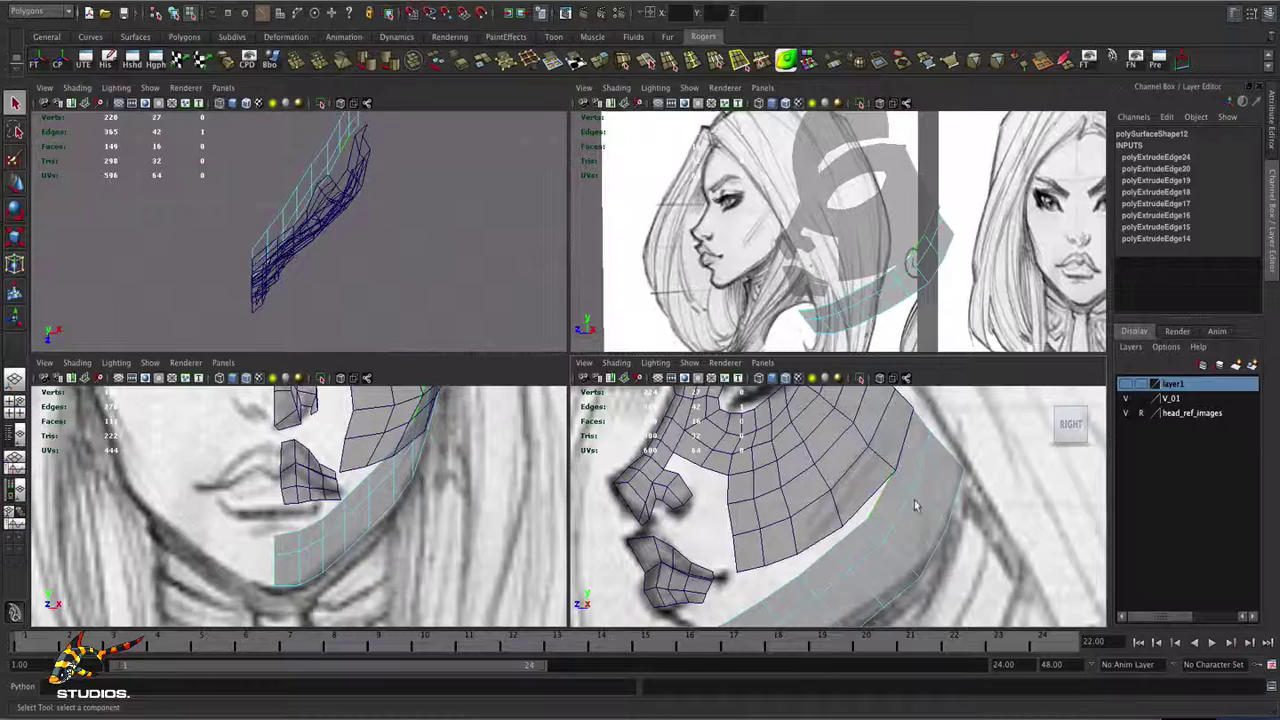
- Turn on Wireframe on Shaded for the perspective view of the head mesh
{"action": "right_click_drag", "start_coordinate": [922, 282], "coordinate": [950, 279], "text": "alt"}
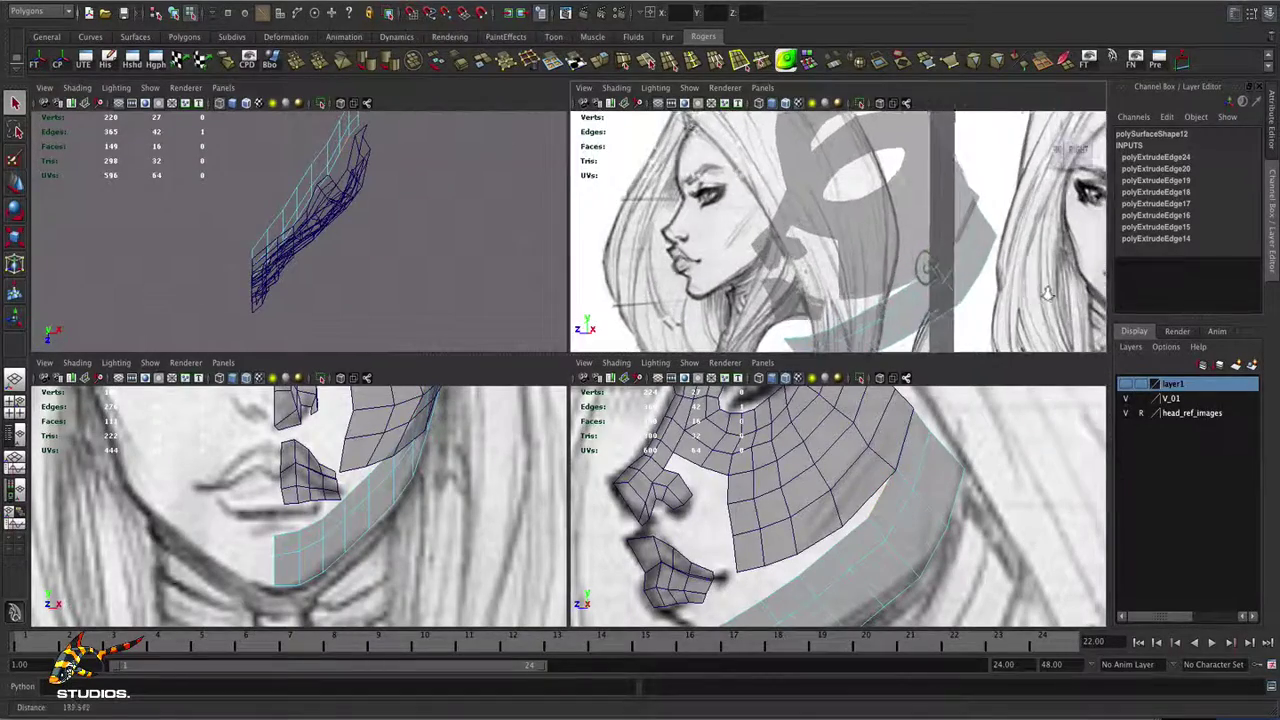
{"action": "key", "text": "space"}
{"action": "left_click_drag", "start_coordinate": [840, 288], "coordinate": [891, 328], "text": "alt"}
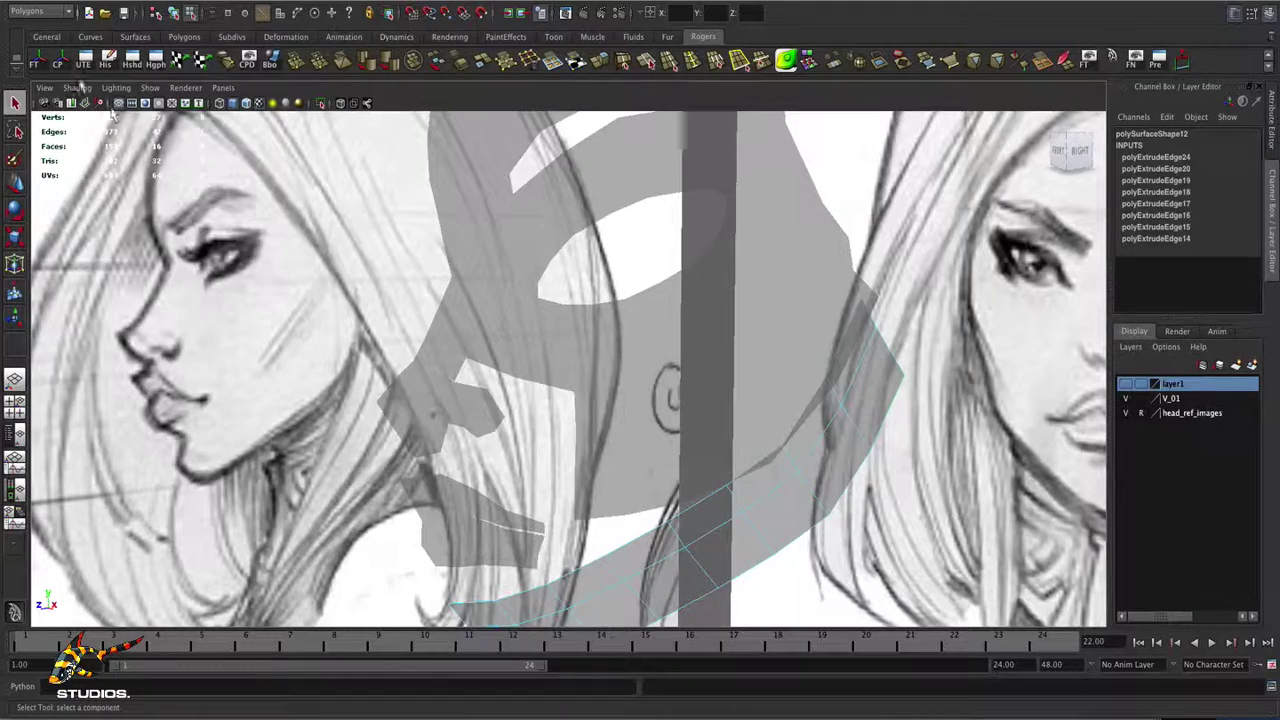
{"action": "left_click", "coordinate": [77, 87]}
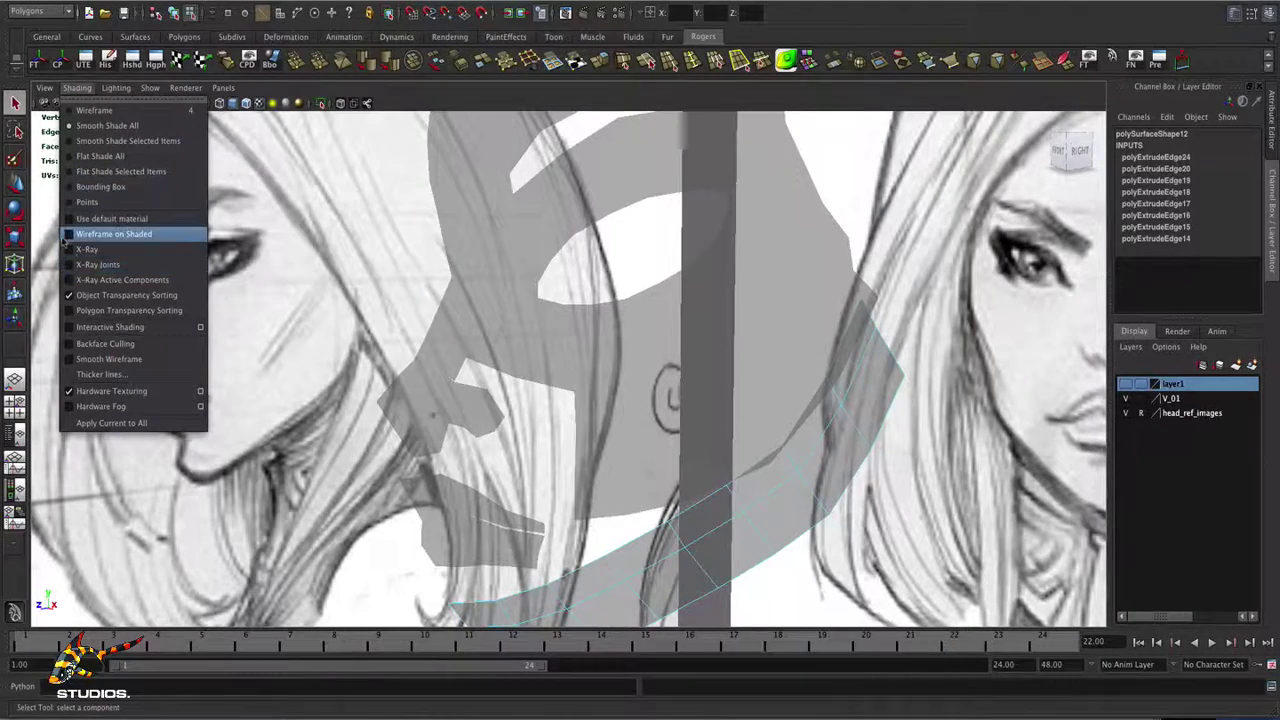
{"action": "left_click", "coordinate": [66, 240]}
- Pick individual inner border edges of the jaw strip and examine how they line up with the cheek patch from several angles
{"action": "mouse_move", "coordinate": [835, 335]}
{"action": "left_mouse_down", "text": "alt"}
{"action": "mouse_move", "coordinate": [686, 323]}
{"action": "mouse_move", "coordinate": [776, 376]}
{"action": "left_mouse_up", "text": "alt"}
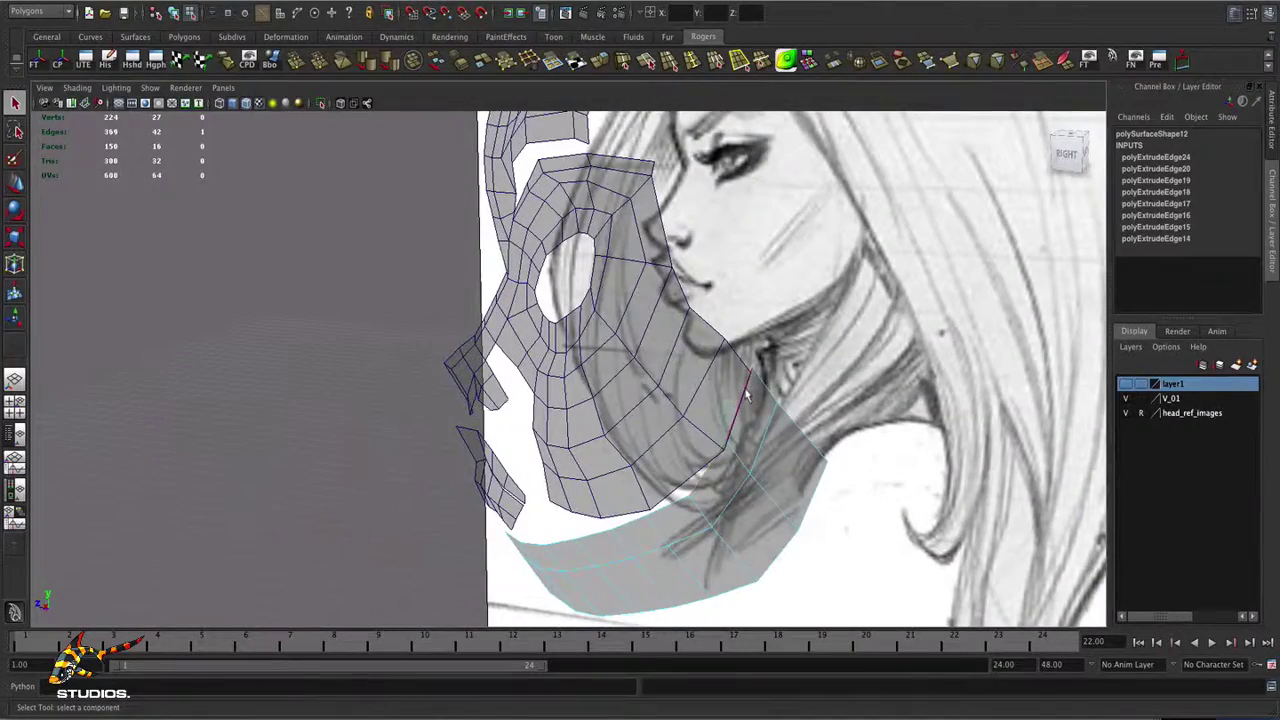
{"action": "key", "text": "w"}
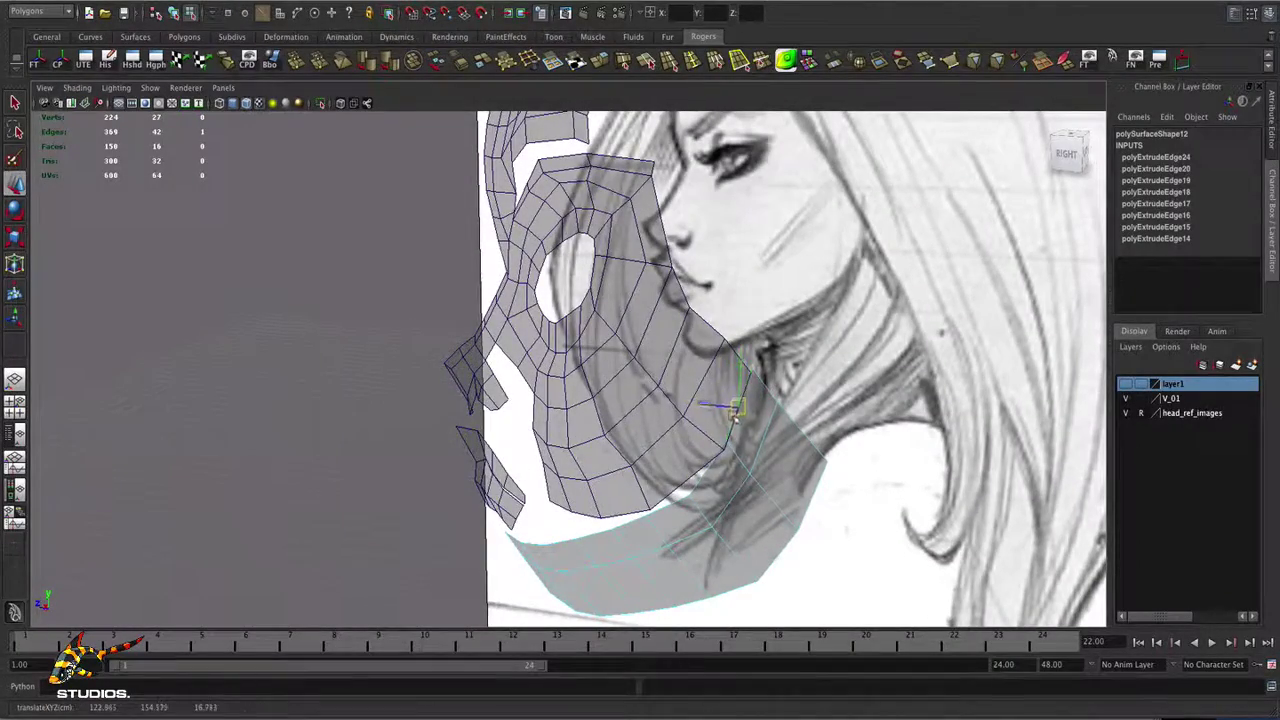
{"action": "left_click_drag", "start_coordinate": [733, 416], "coordinate": [665, 310], "text": "alt"}
{"action": "left_click", "coordinate": [773, 420]}
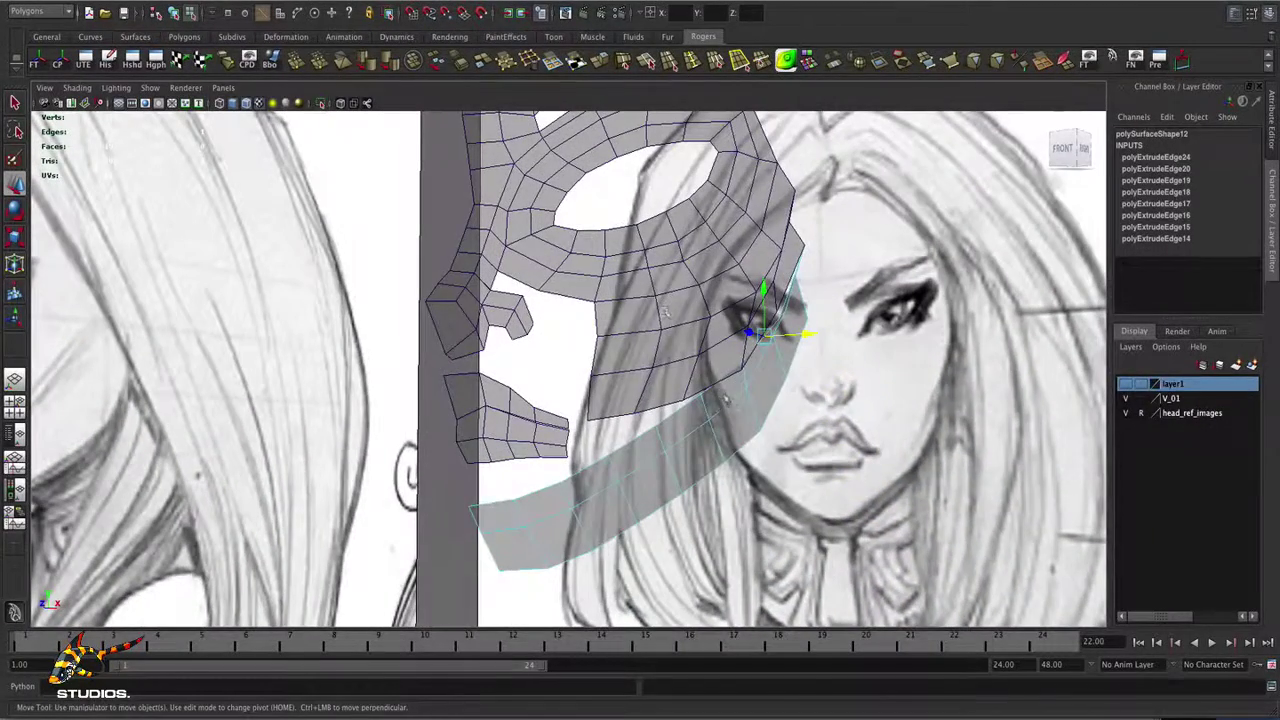
{"action": "left_click", "coordinate": [719, 390]}
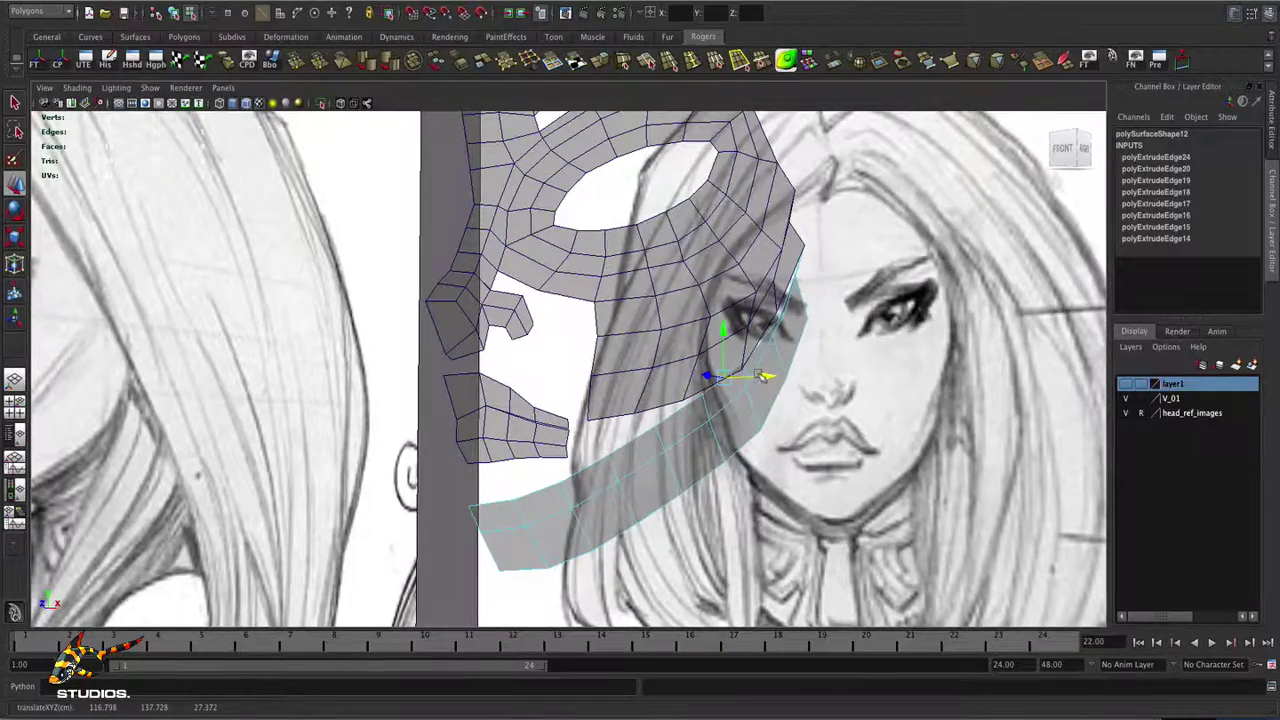
{"action": "left_click_drag", "start_coordinate": [765, 377], "coordinate": [635, 308], "text": "alt"}
{"action": "left_click_drag", "start_coordinate": [731, 399], "coordinate": [755, 389], "text": "alt"}
- Snap the upper rear vertices of the jaw strip onto the matching border vertices of the cheek patch
{"action": "right_click", "coordinate": [739, 416]}
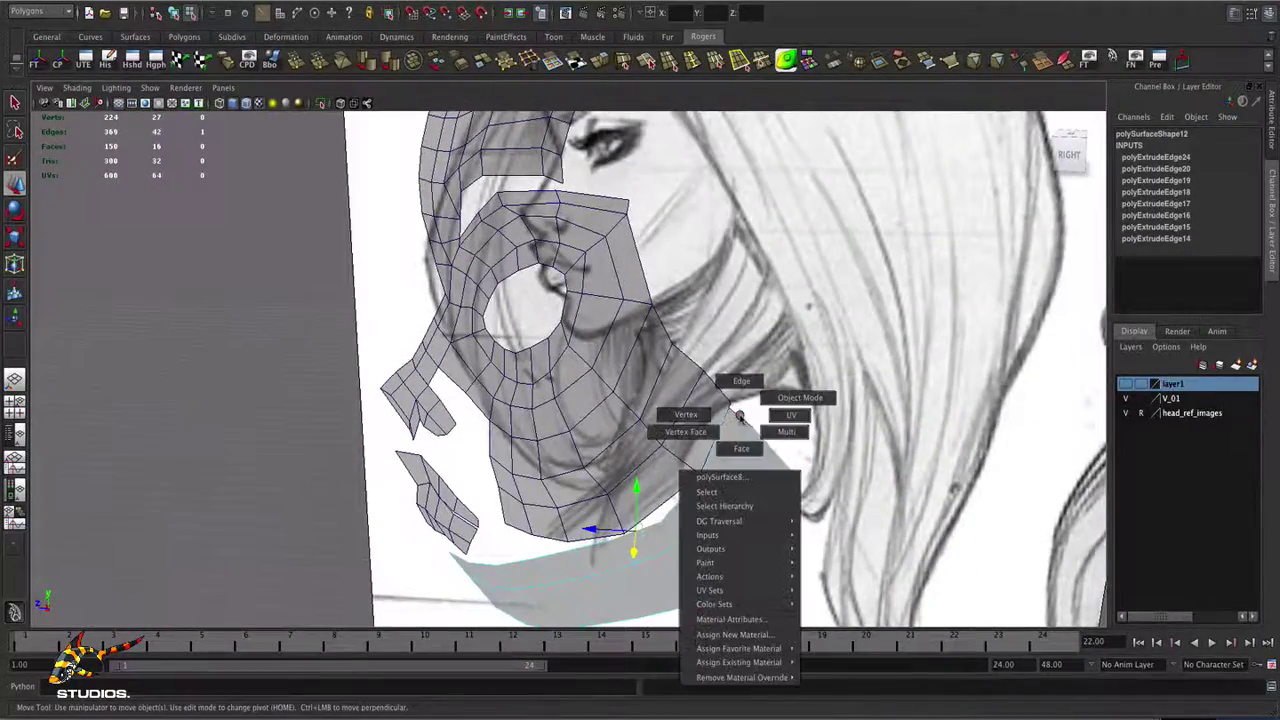
{"action": "right_click_drag", "start_coordinate": [739, 416], "coordinate": [708, 418]}
{"action": "left_click_drag", "start_coordinate": [712, 420], "coordinate": [715, 394], "text": "alt"}
{"action": "left_click", "coordinate": [728, 396]}
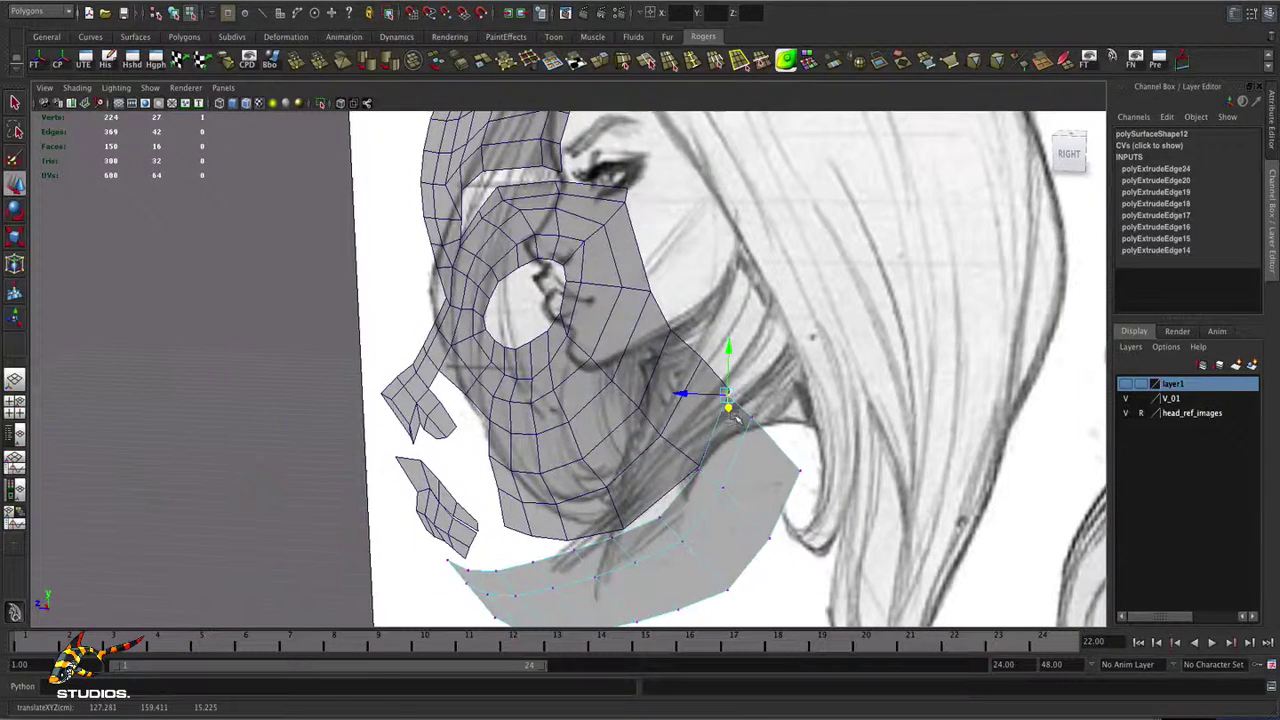
{"action": "key", "text": "v"}
{"action": "left_click_drag", "start_coordinate": [729, 406], "coordinate": [734, 393]}
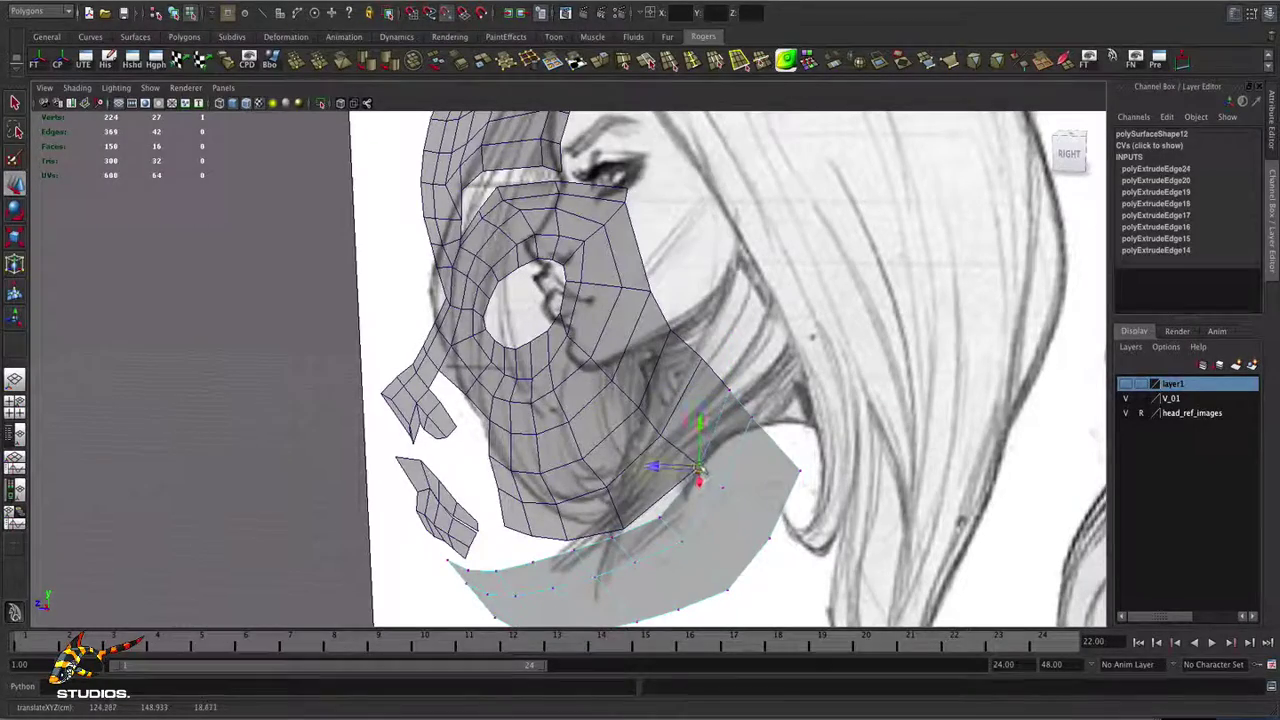
{"action": "left_click_drag", "start_coordinate": [674, 522], "coordinate": [720, 512], "text": "alt"}
{"action": "left_click", "coordinate": [717, 484]}
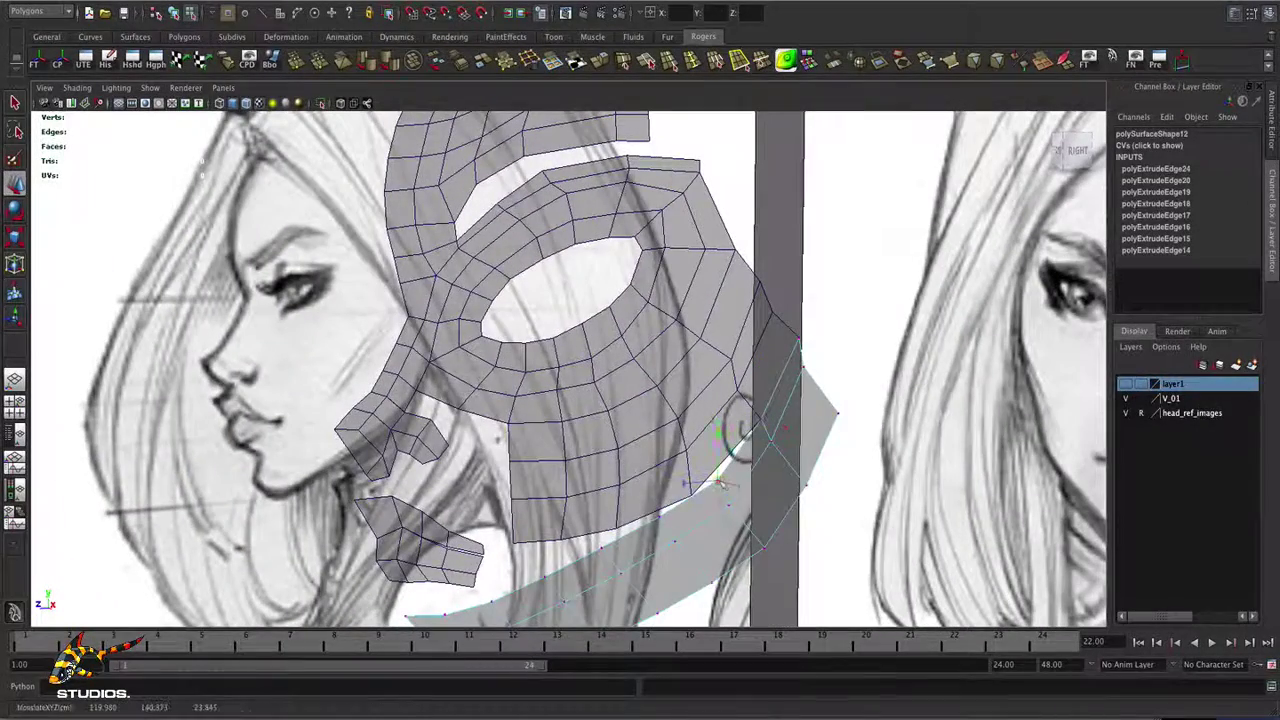
{"action": "key", "text": "v"}
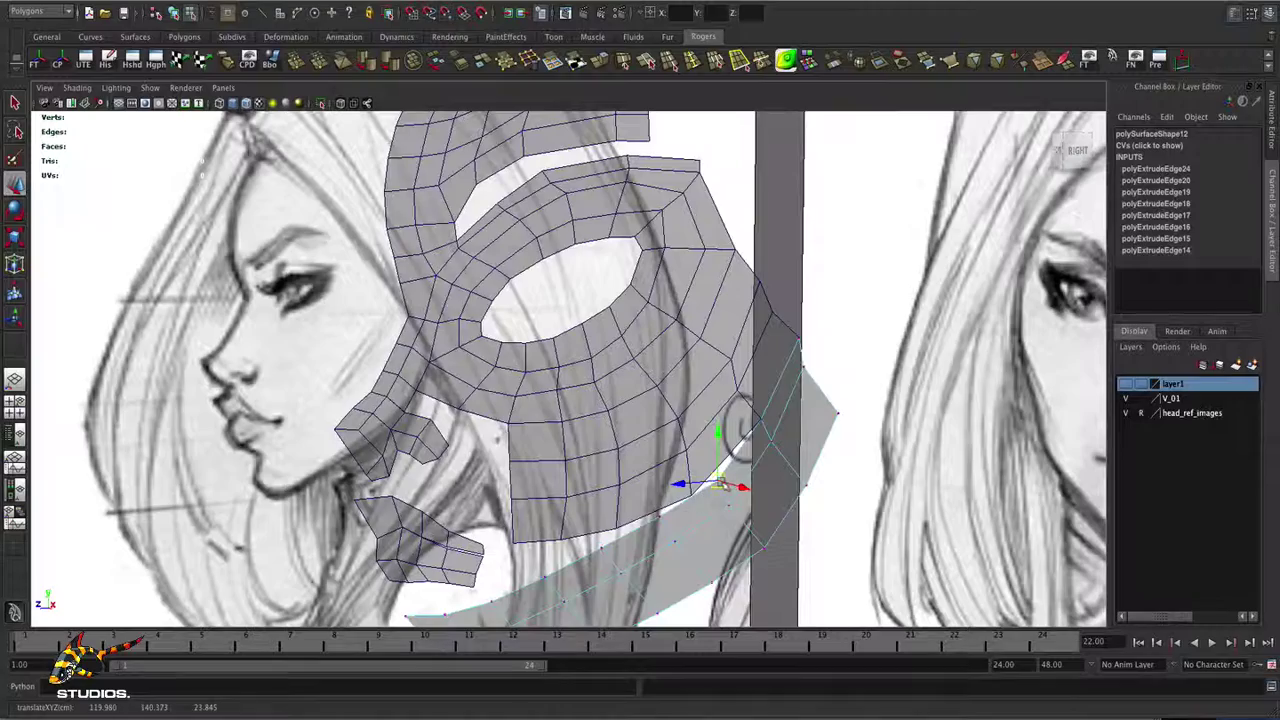
{"action": "left_click_drag", "start_coordinate": [636, 530], "coordinate": [533, 474], "text": "alt"}
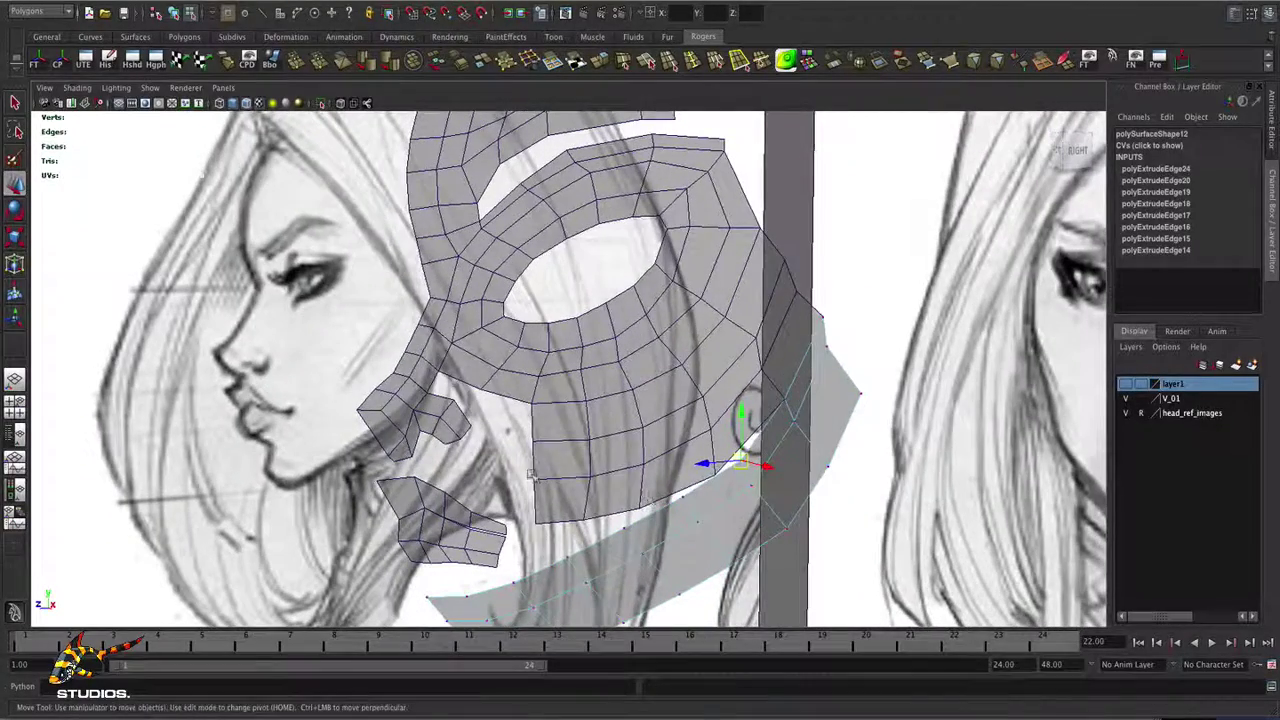
- Snap the lower border vertices of the cheek patch onto the upper border vertices of the jaw strip
{"action": "left_click_drag", "start_coordinate": [767, 386], "coordinate": [719, 398], "text": "alt"}
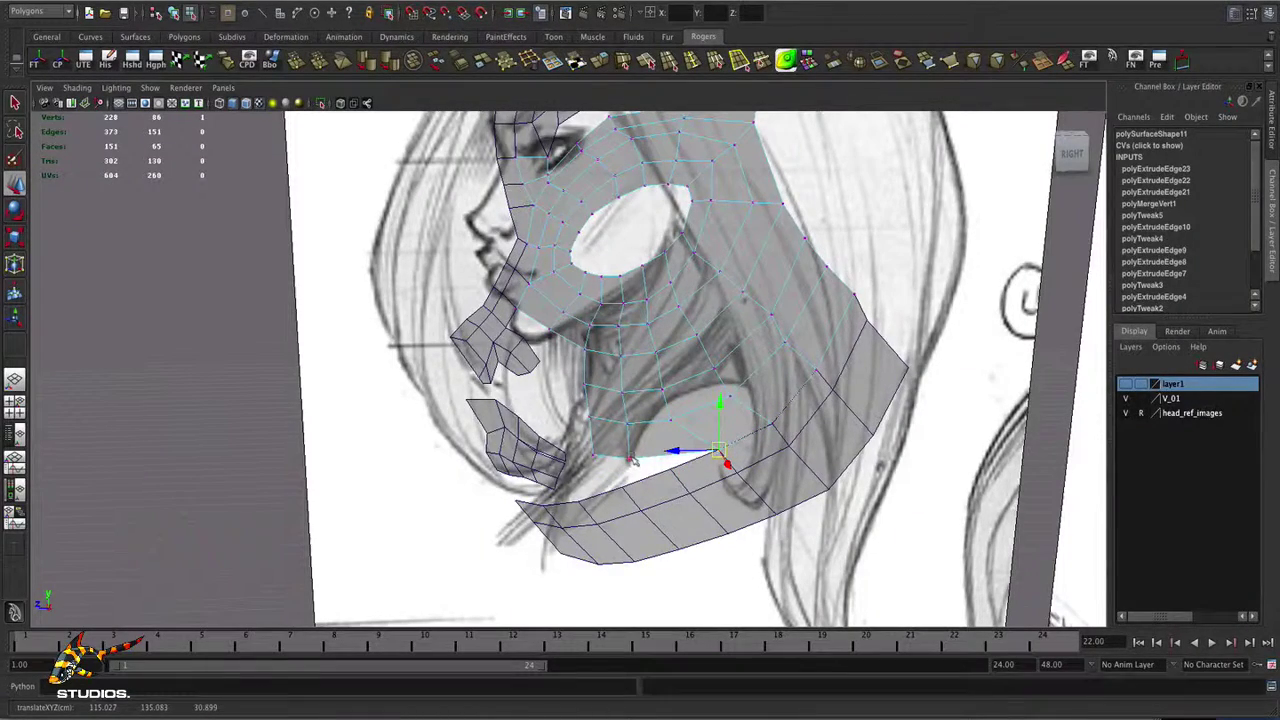
{"action": "left_click_drag", "start_coordinate": [614, 491], "coordinate": [627, 468], "text": "alt"}
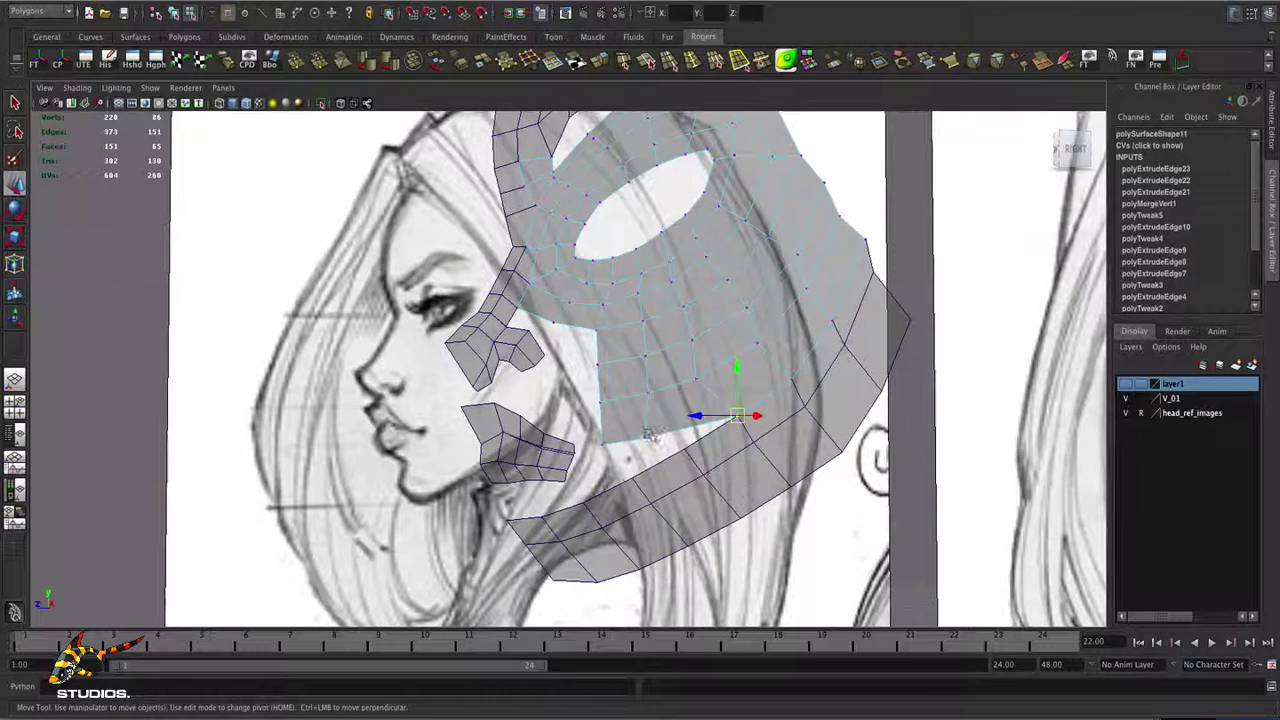
{"action": "left_click_drag", "start_coordinate": [736, 415], "coordinate": [652, 437]}
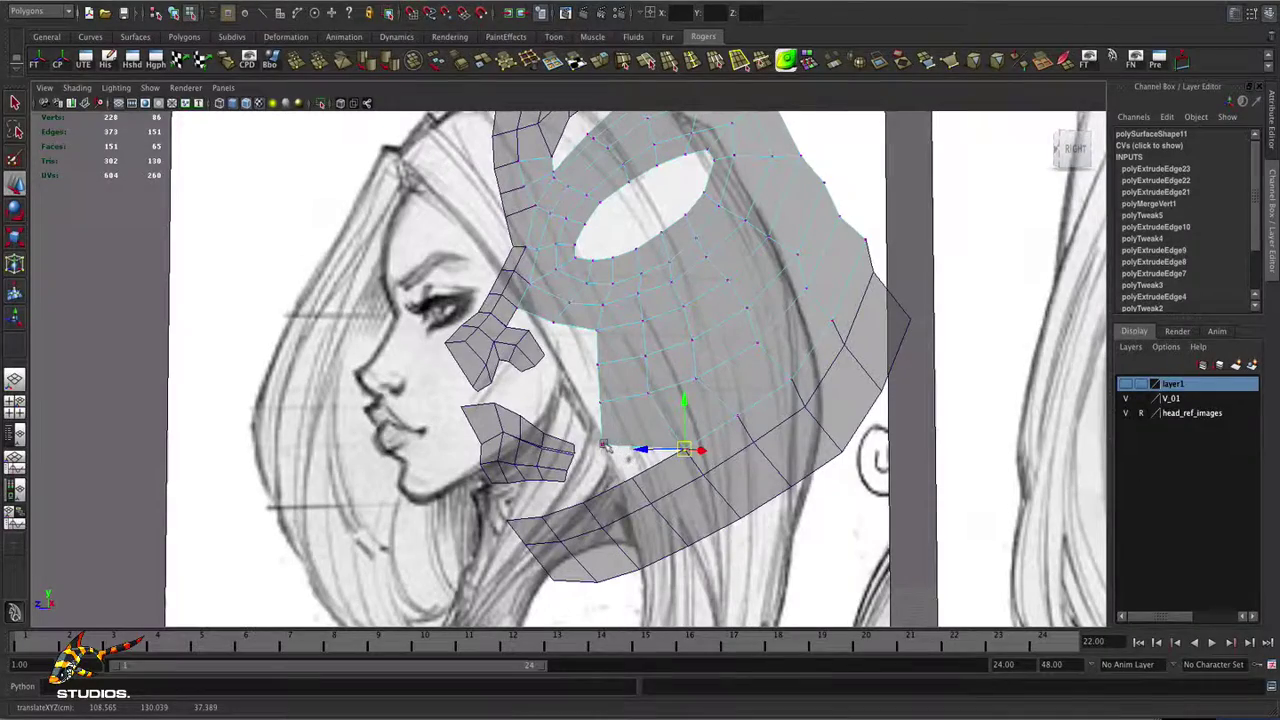
{"action": "left_click_drag", "start_coordinate": [683, 450], "coordinate": [603, 405]}
- Select the column of vertices on the forehead patch's rear border and move it further back along the head
{"action": "middle_click_drag", "start_coordinate": [603, 405], "coordinate": [630, 510], "text": "alt"}
{"action": "left_click_drag", "start_coordinate": [632, 500], "coordinate": [686, 520], "text": "alt"}
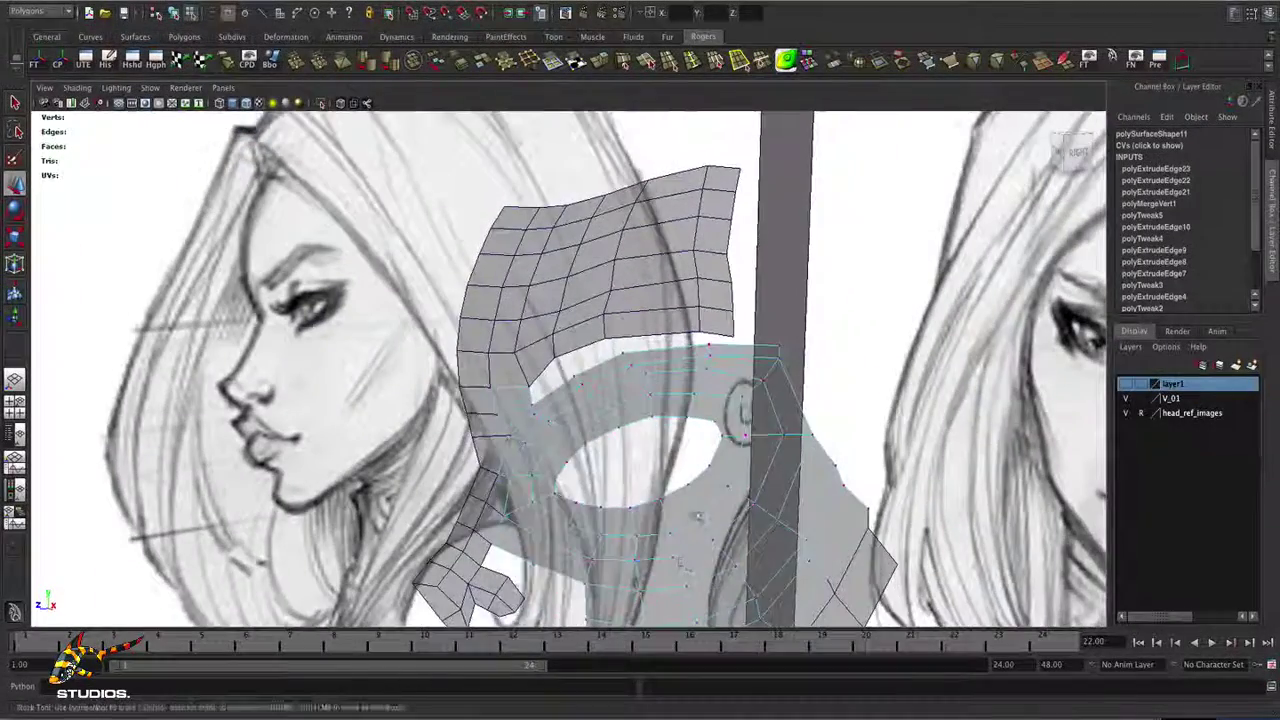
{"action": "middle_click_drag", "start_coordinate": [686, 510], "coordinate": [688, 574], "text": "alt"}
{"action": "left_click_drag", "start_coordinate": [690, 572], "coordinate": [715, 517], "text": "alt"}
{"action": "middle_click_drag", "start_coordinate": [715, 517], "coordinate": [707, 555], "text": "alt"}
{"action": "left_click_drag", "start_coordinate": [707, 555], "coordinate": [787, 532], "text": "alt"}
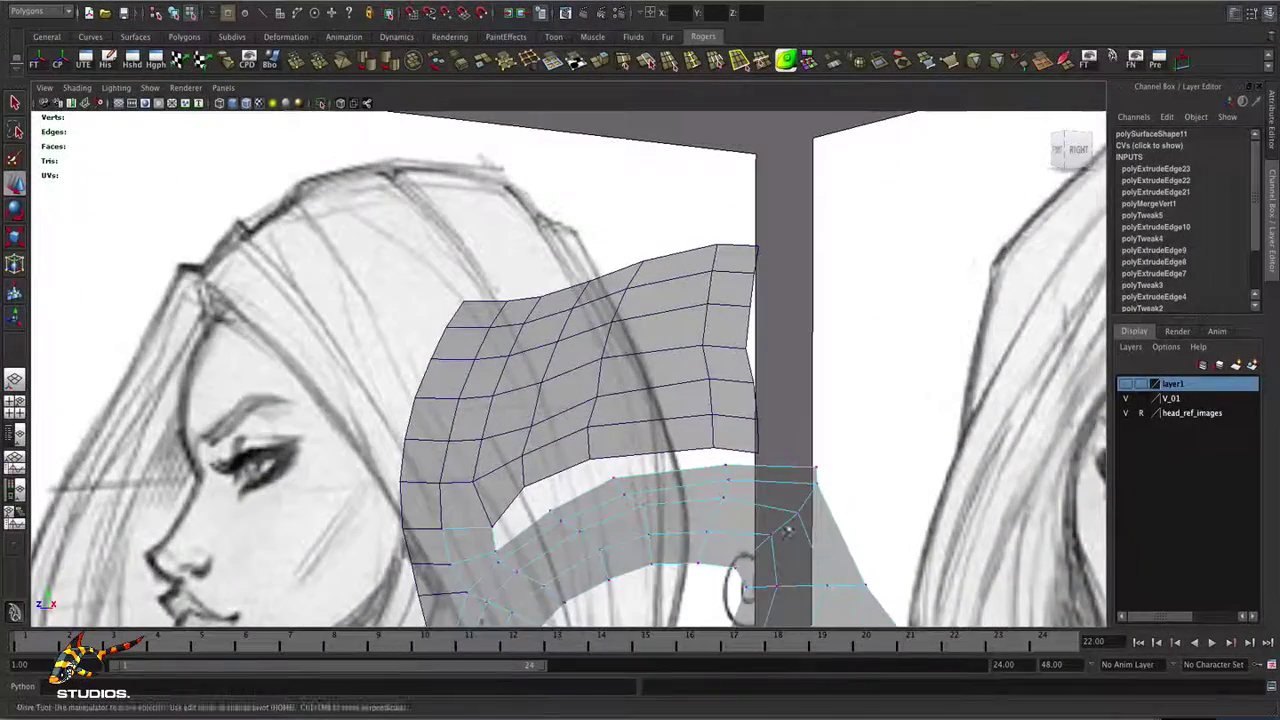
{"action": "left_click_drag", "start_coordinate": [748, 450], "coordinate": [766, 467]}
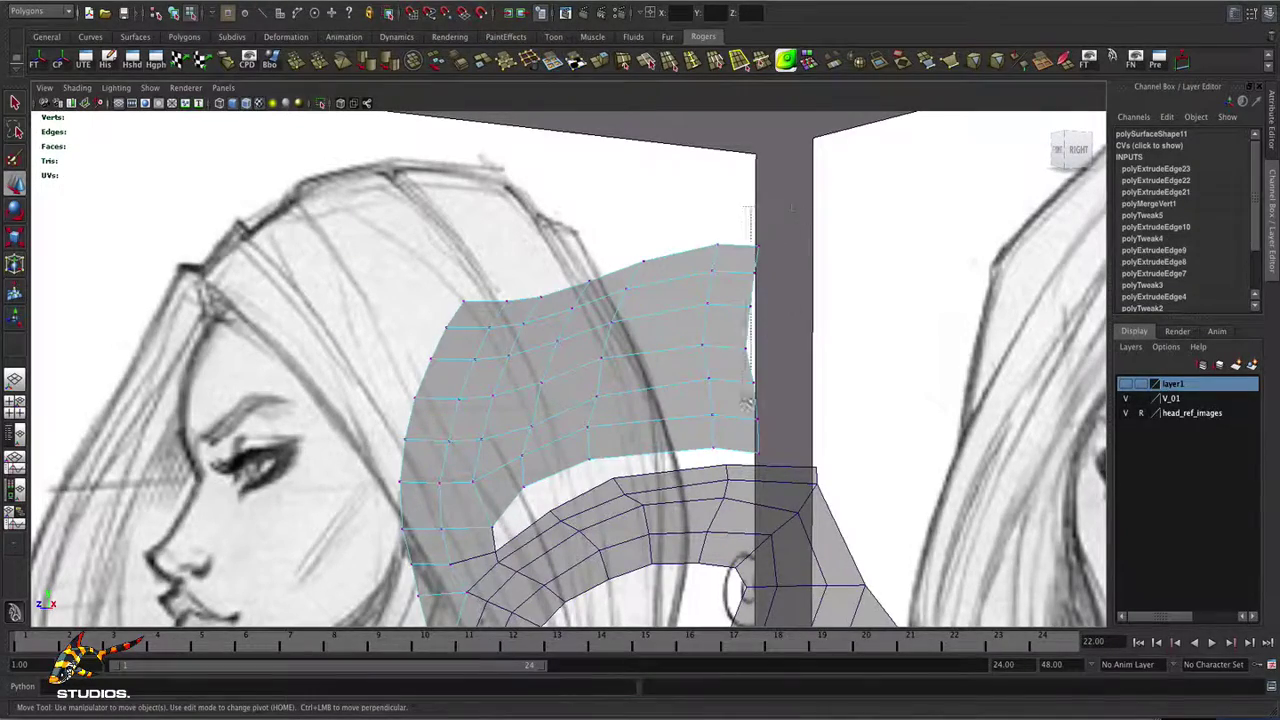
{"action": "left_click_drag", "start_coordinate": [748, 405], "coordinate": [787, 443]}
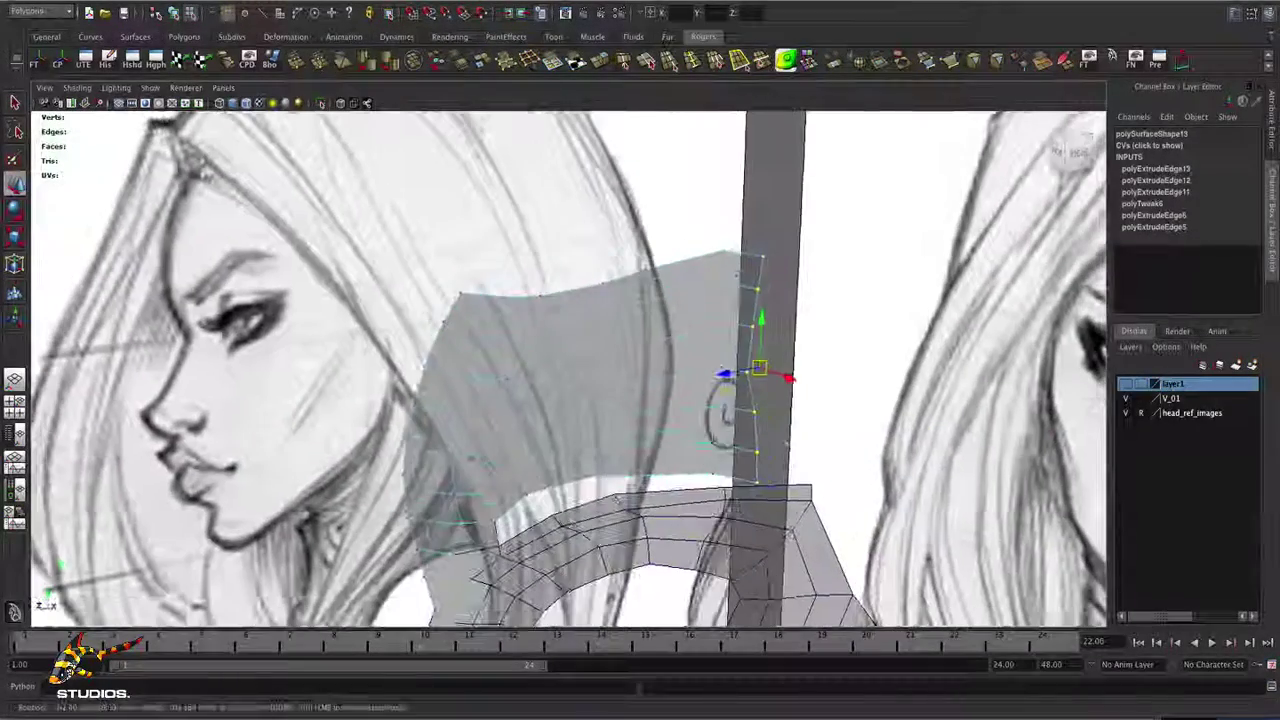
{"action": "left_click_drag", "start_coordinate": [728, 376], "coordinate": [769, 371]}
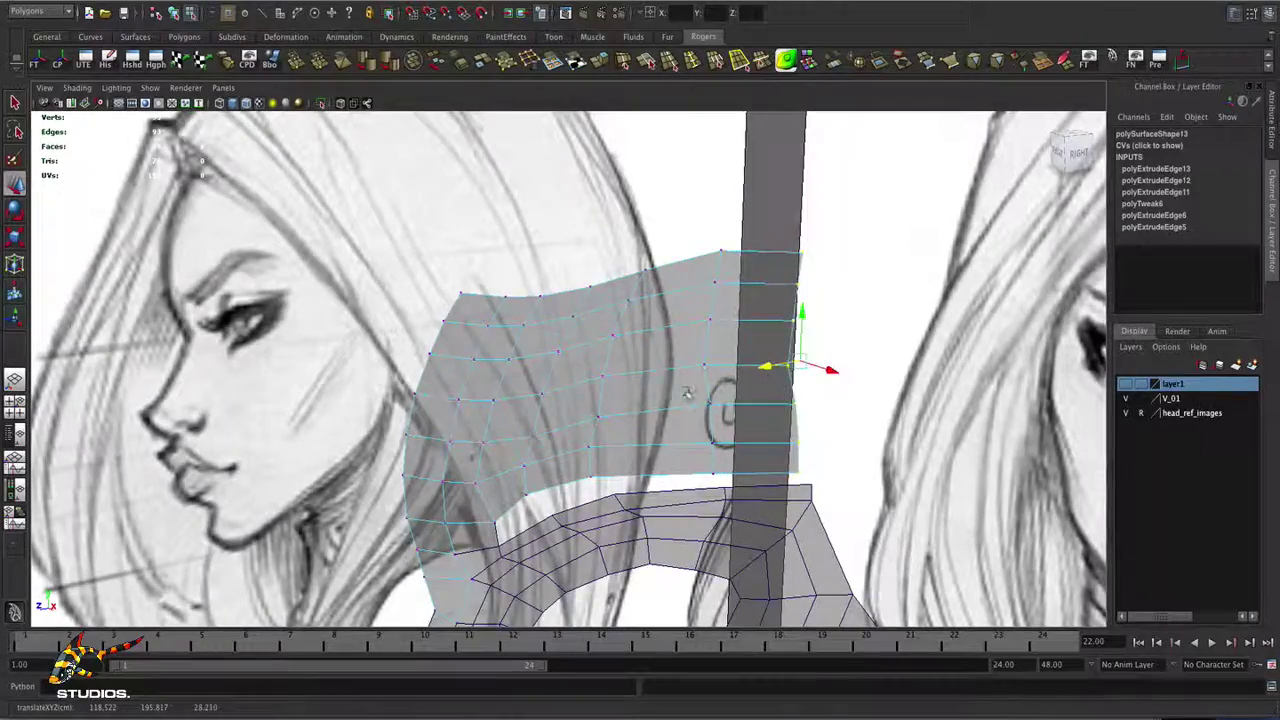
- Extrude the four lower border edges of the forehead patch downward to the upper border of the eye patch
{"action": "left_click_drag", "start_coordinate": [687, 393], "coordinate": [636, 515], "text": "alt"}
{"action": "right_click_drag", "start_coordinate": [643, 480], "coordinate": [642, 445]}
{"action": "left_click", "coordinate": [642, 480]}
{"action": "left_click", "coordinate": [703, 438]}
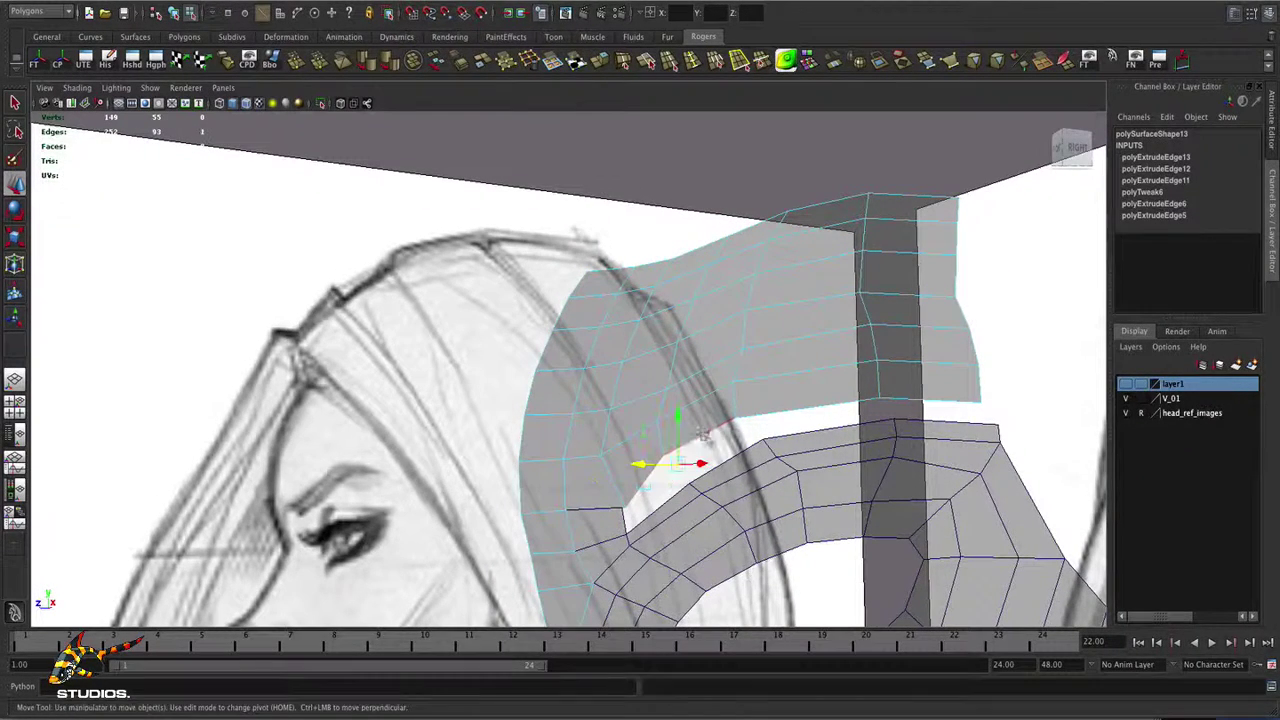
{"action": "left_click", "coordinate": [788, 413], "text": "shift"}
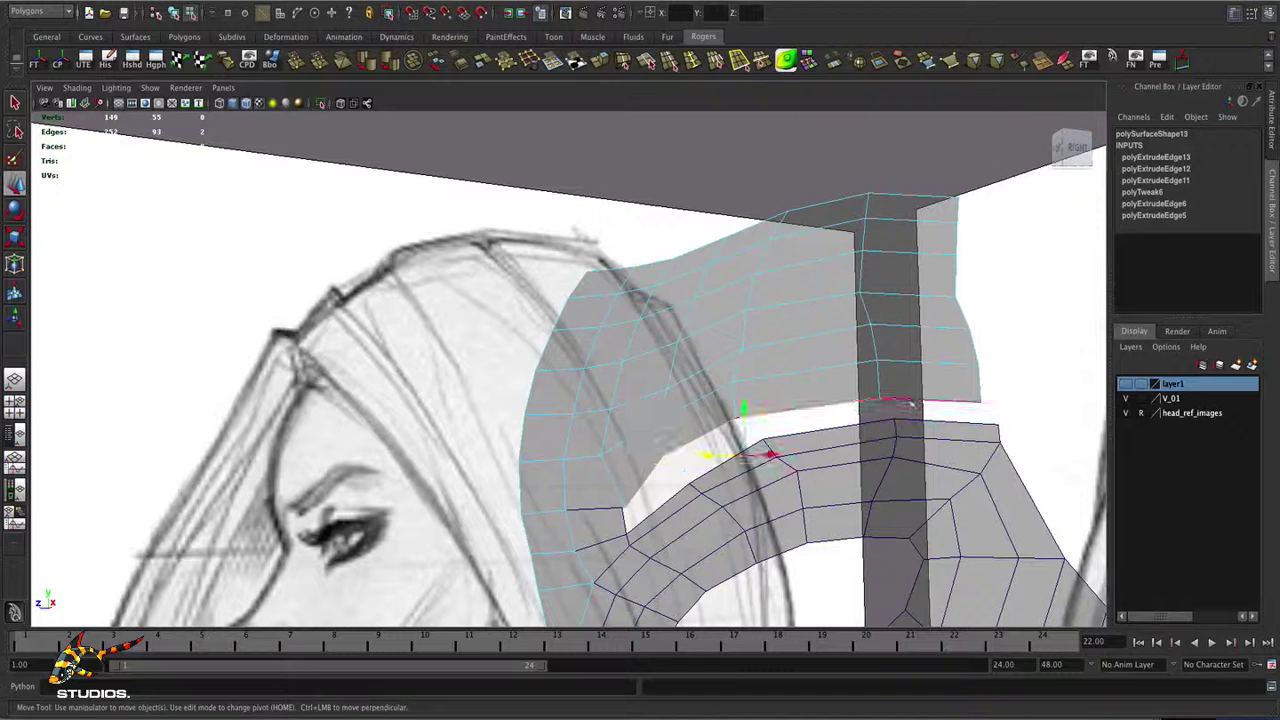
{"action": "left_click", "coordinate": [904, 408], "text": "shift"}
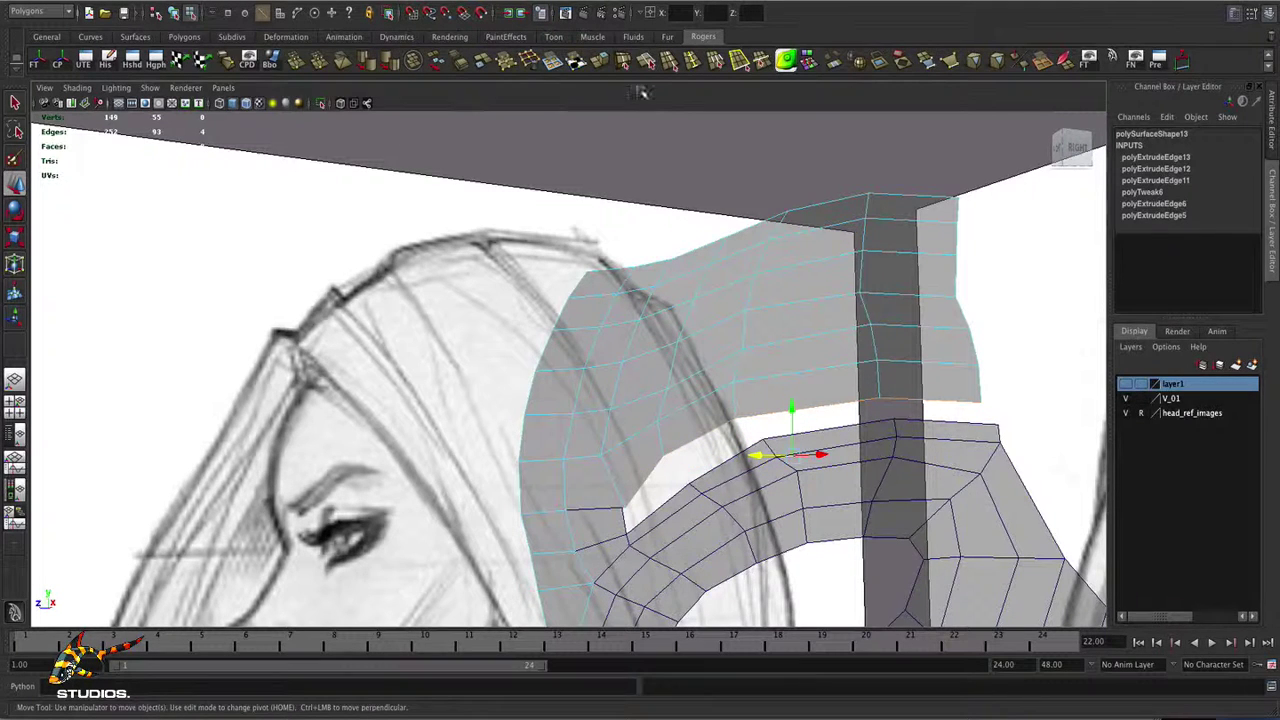
{"action": "left_click", "coordinate": [602, 62]}
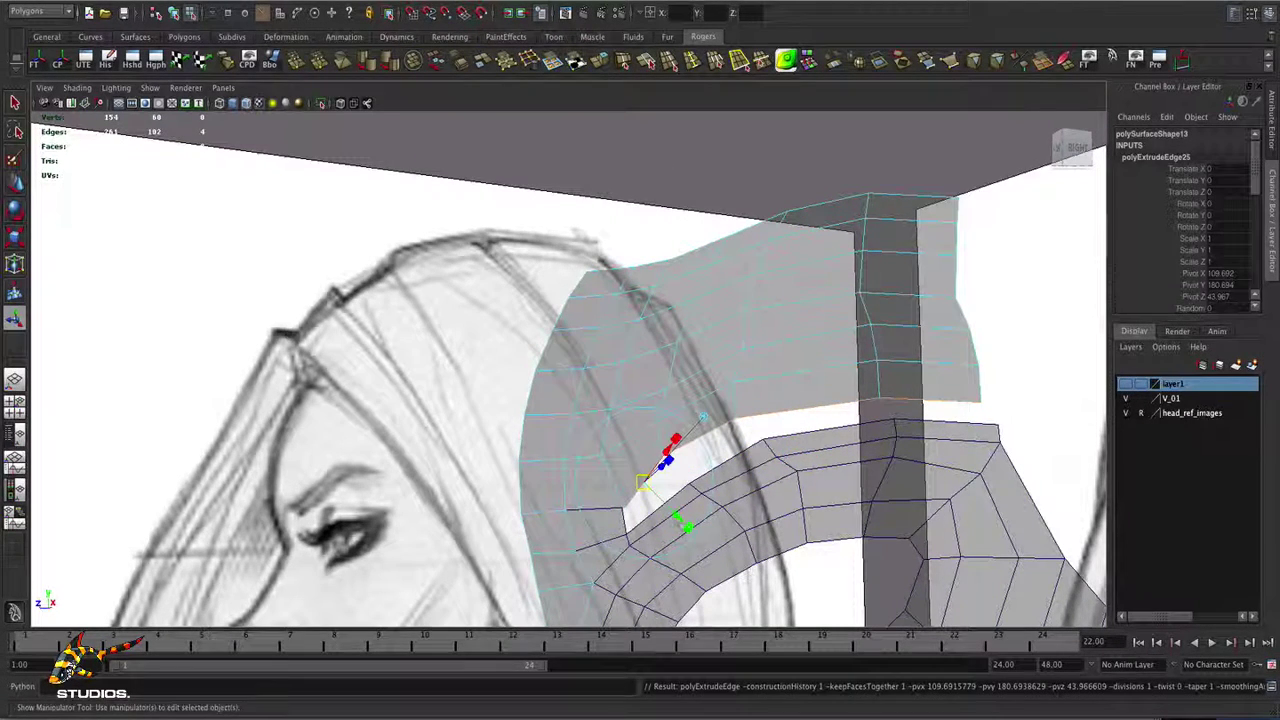
{"action": "left_click_drag", "start_coordinate": [677, 518], "coordinate": [700, 543]}
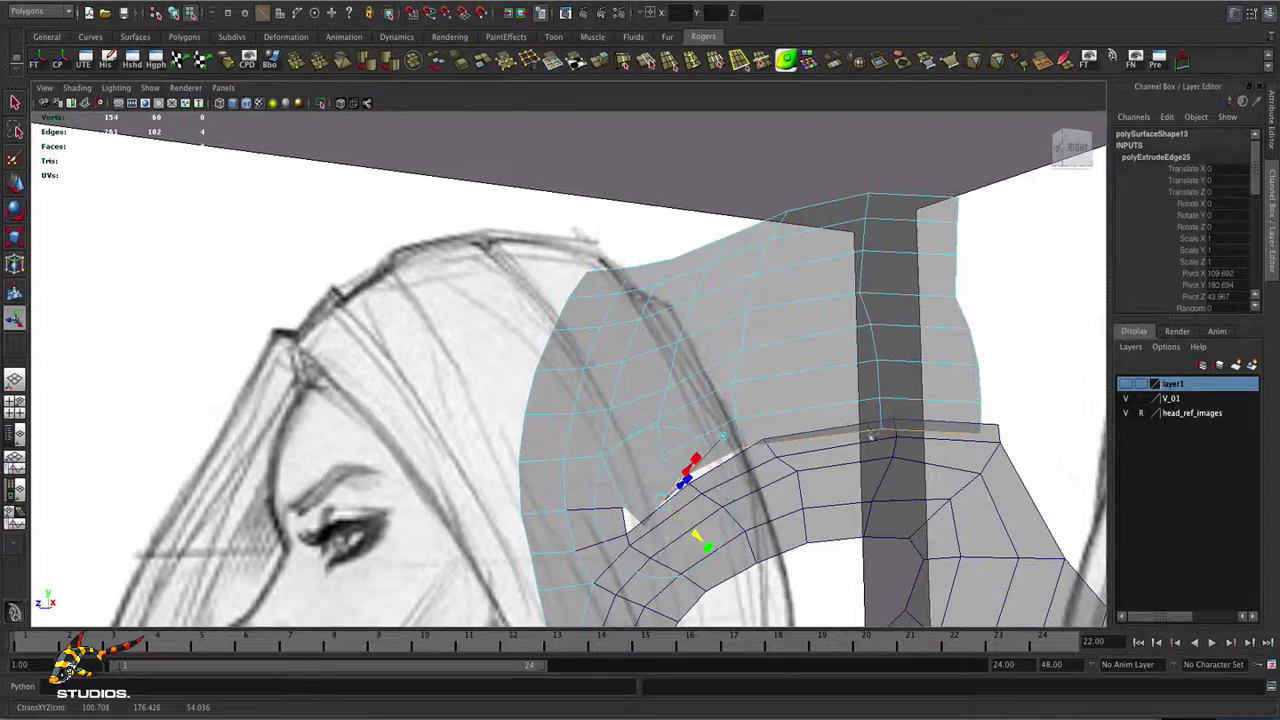
- Snap the rear corner vertex of the extruded forehead strip onto the rear upper corner of the eye patch
{"action": "right_click_drag", "start_coordinate": [982, 418], "coordinate": [982, 432]}
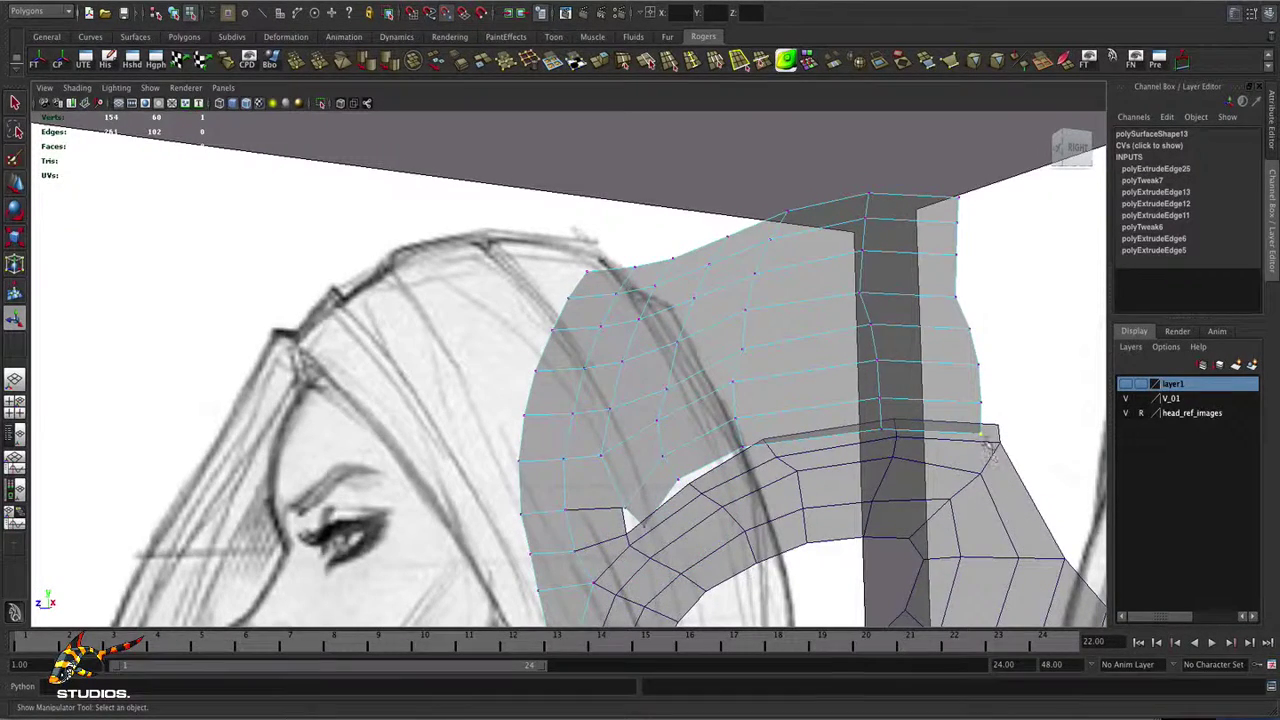
{"action": "left_click", "coordinate": [991, 432]}
{"action": "left_click", "coordinate": [985, 434]}
{"action": "key", "text": "w"}
{"action": "left_click_drag", "start_coordinate": [985, 434], "coordinate": [996, 423]}
- Snap the remaining lower vertices of the forehead extrusion onto the eye patch's upper border, working forward to the brow
{"action": "left_click", "coordinate": [882, 430]}
{"action": "key", "text": "v"}
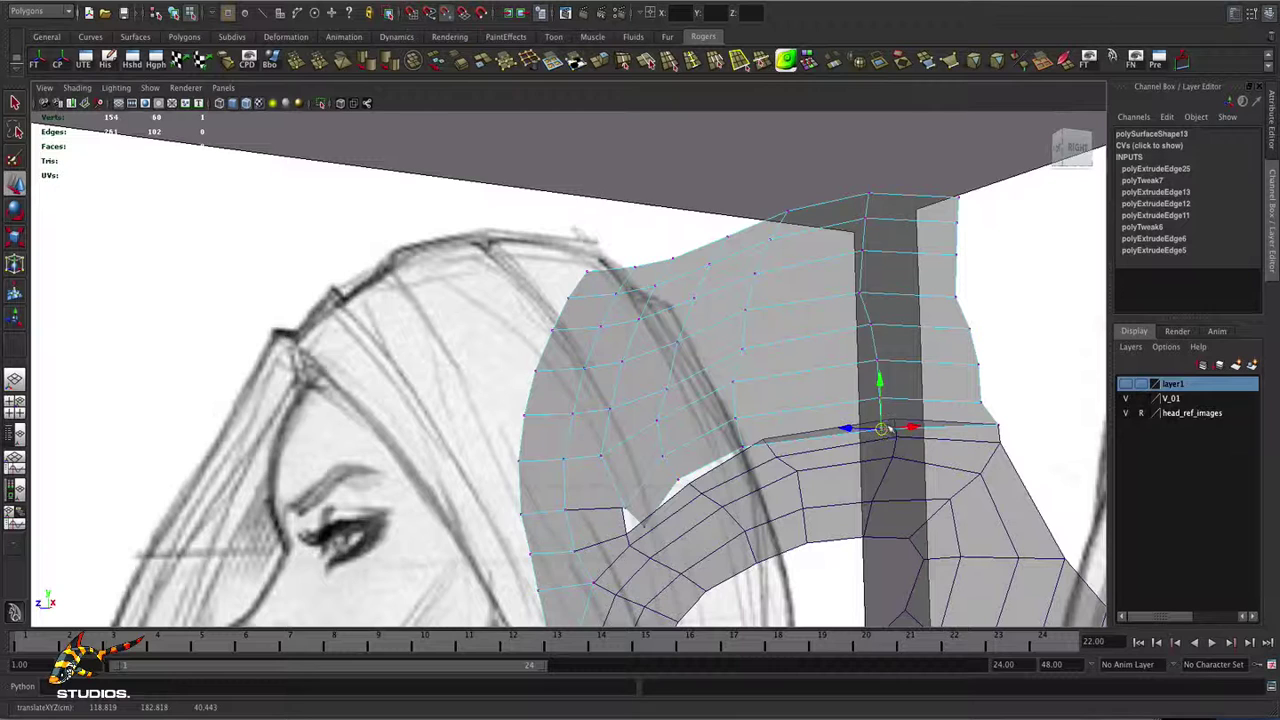
{"action": "left_click_drag", "start_coordinate": [882, 432], "coordinate": [762, 444]}
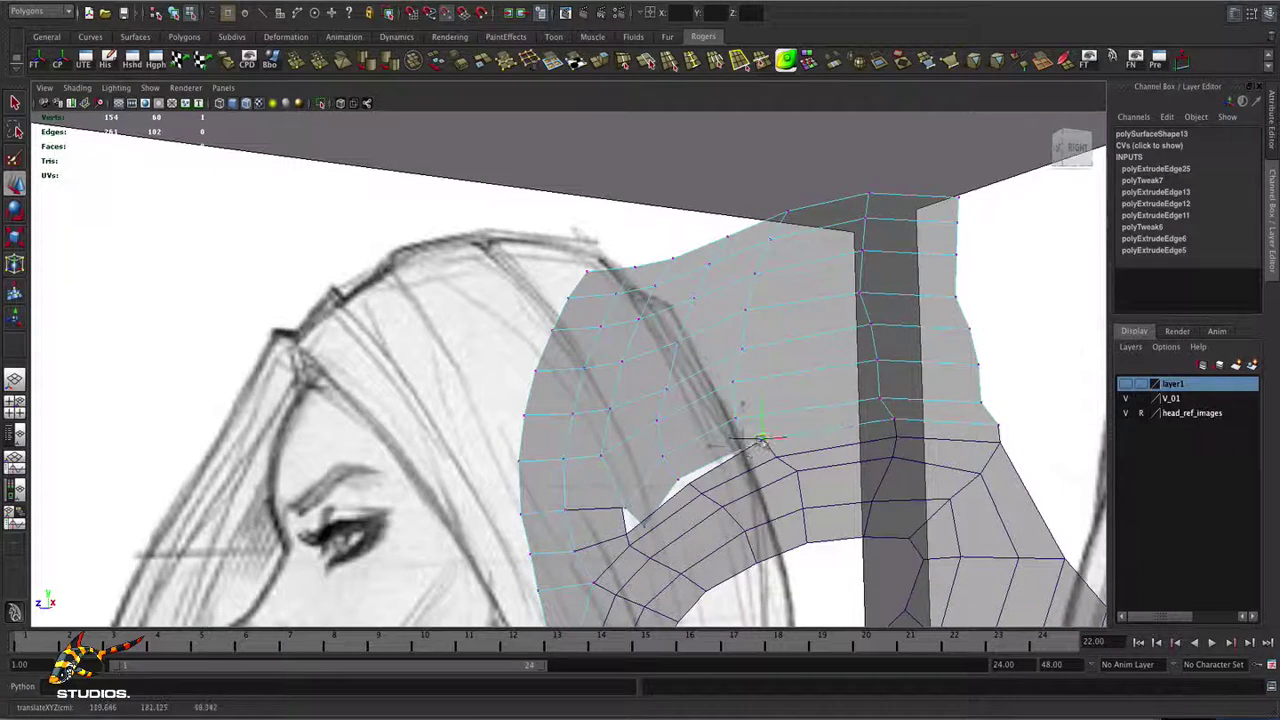
{"action": "middle_click_drag", "start_coordinate": [677, 481], "coordinate": [641, 523]}
{"action": "right_click_drag", "start_coordinate": [643, 522], "coordinate": [726, 466], "text": "alt"}
{"action": "middle_click_drag", "start_coordinate": [726, 466], "coordinate": [722, 305], "text": "alt"}
{"action": "left_click_drag", "start_coordinate": [722, 305], "coordinate": [730, 386], "text": "alt"}
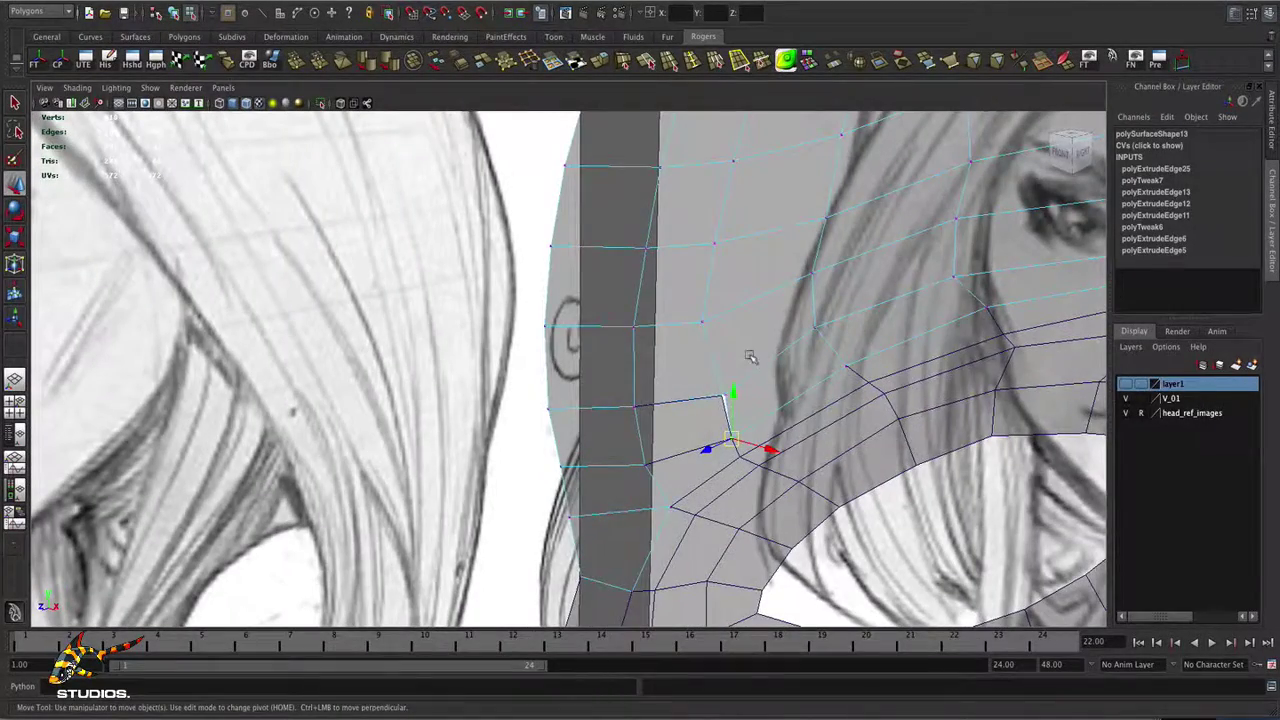
- Snap the selected lower vertex of the forehead extrusion onto the next vertex higher on the neighbouring patch's border
{"action": "middle_click_drag", "start_coordinate": [727, 392], "coordinate": [727, 396]}
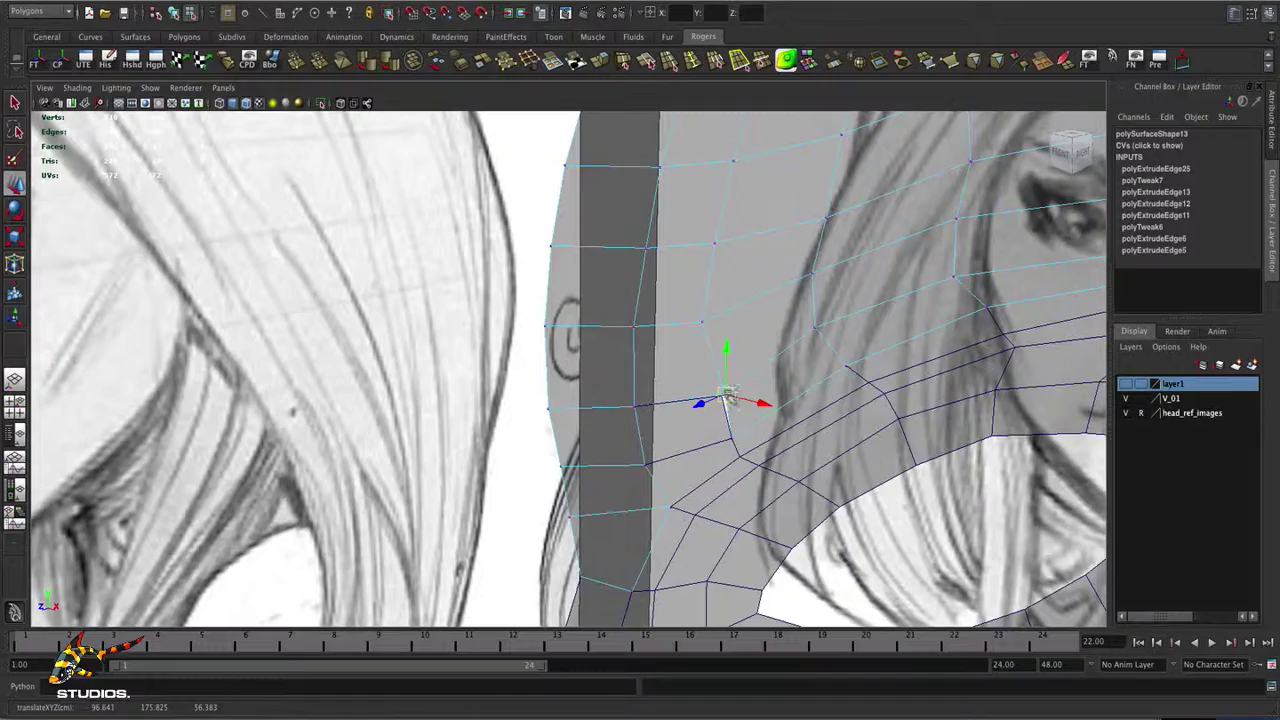
{"action": "right_click_drag", "start_coordinate": [719, 395], "coordinate": [606, 384], "text": "alt"}
{"action": "left_click_drag", "start_coordinate": [606, 384], "coordinate": [686, 376], "text": "alt"}
{"action": "mouse_move", "coordinate": [686, 376]}
{"action": "right_mouse_down", "text": "alt"}
{"action": "mouse_move", "coordinate": [665, 372]}
{"action": "mouse_move", "coordinate": [690, 378]}
{"action": "right_mouse_up", "text": "alt"}
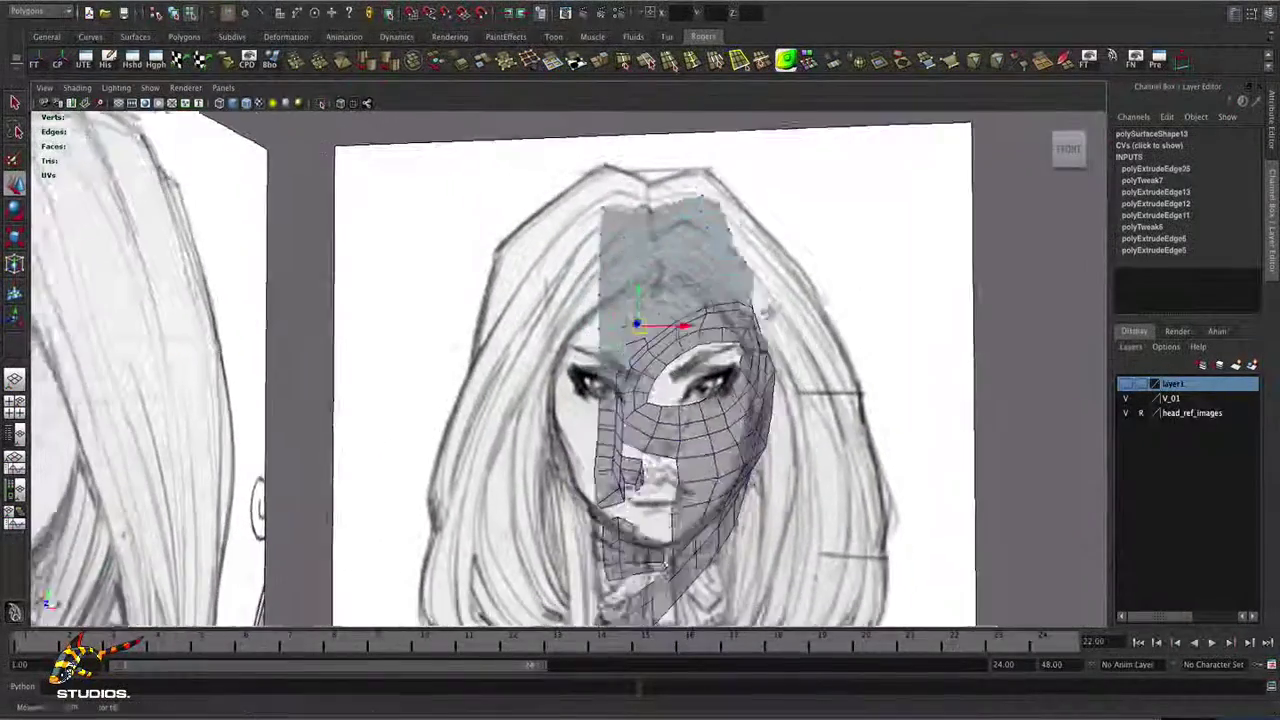
- Extrude the two lower border edges of the cheek patch beside the nose, with the manipulator aligned to world axes
{"action": "left_click_drag", "start_coordinate": [690, 378], "coordinate": [580, 372], "text": "alt"}
{"action": "right_click_drag", "start_coordinate": [580, 372], "coordinate": [640, 372], "text": "alt"}
{"action": "left_click_drag", "start_coordinate": [905, 287], "coordinate": [695, 307], "text": "alt"}
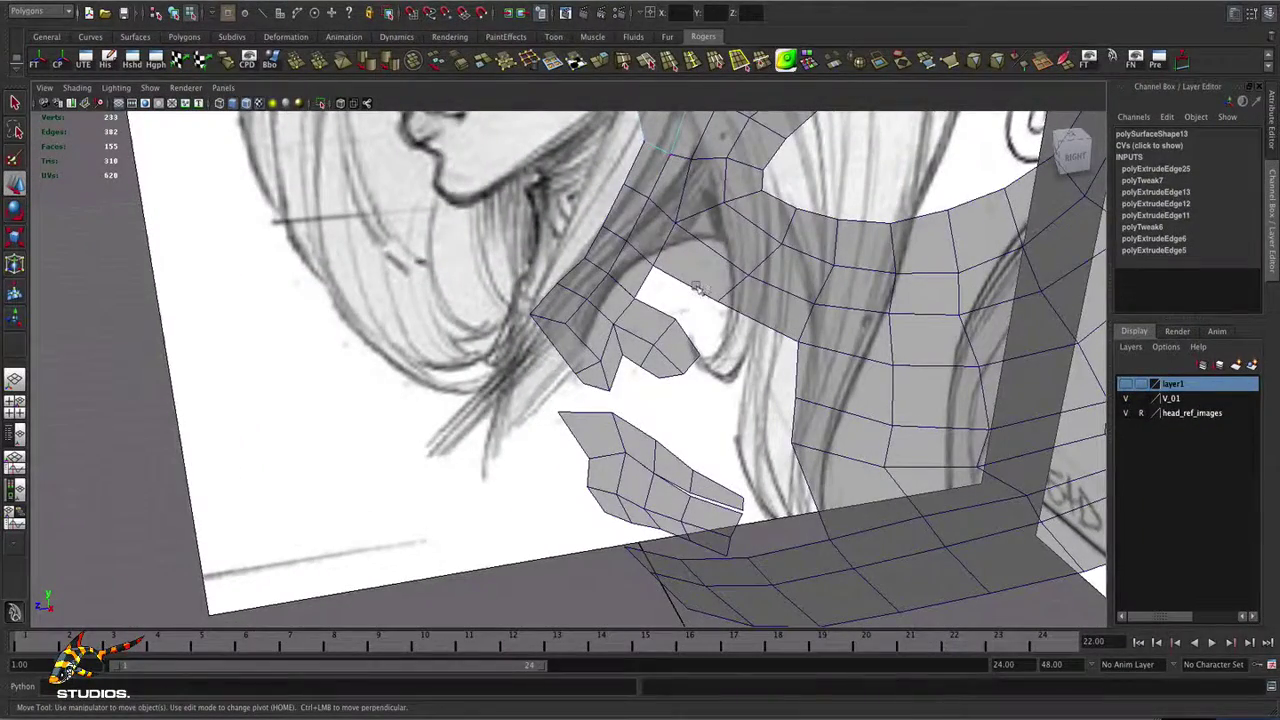
{"action": "right_click", "coordinate": [697, 289]}
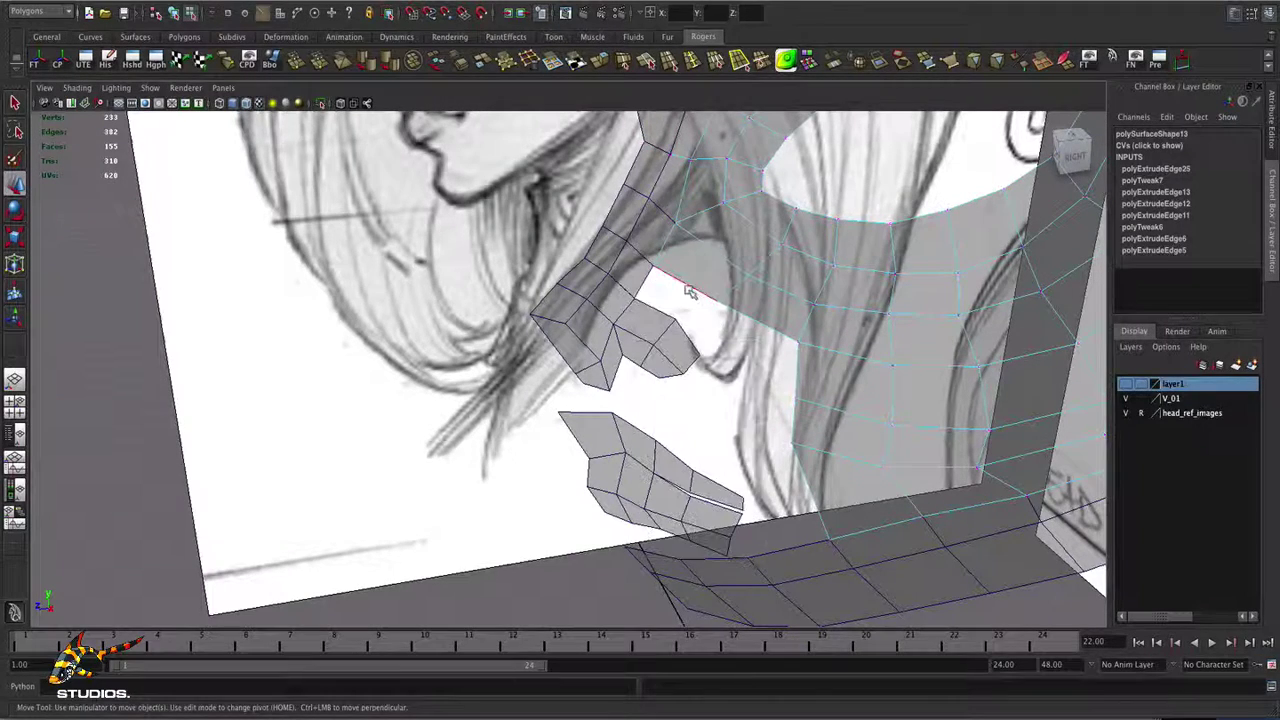
{"action": "left_click", "coordinate": [690, 289]}
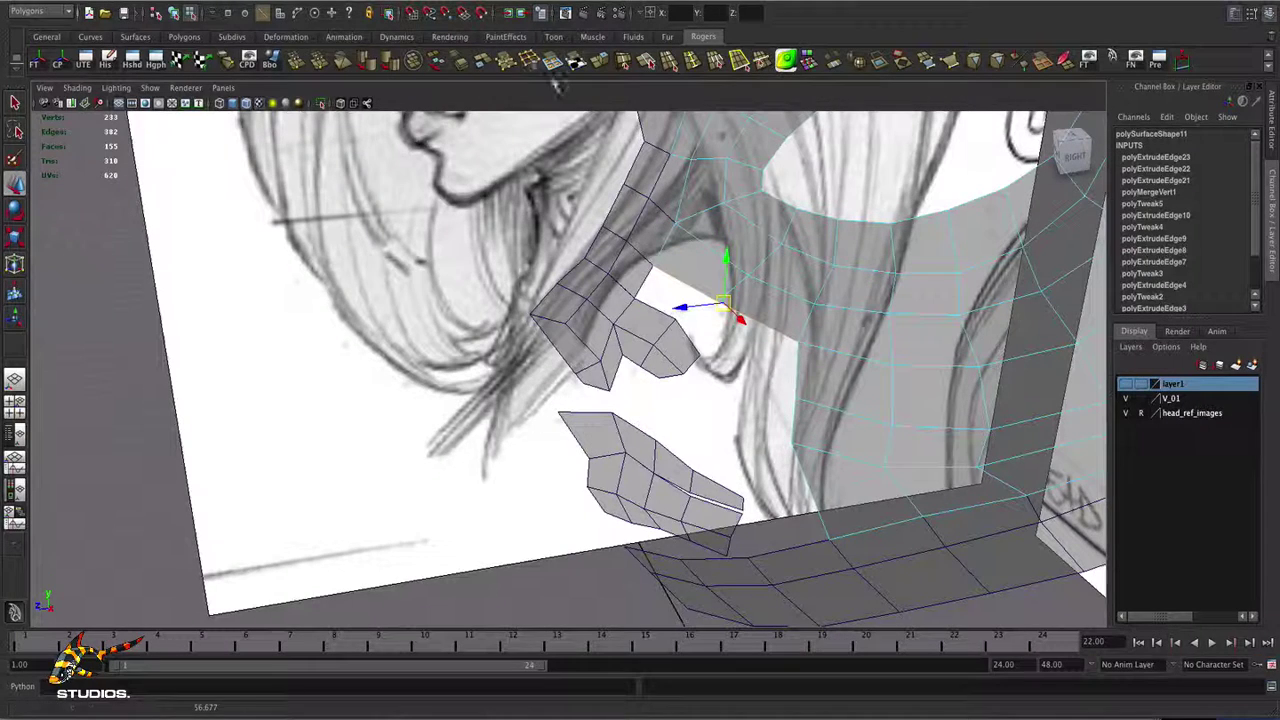
{"action": "left_click", "coordinate": [599, 62]}
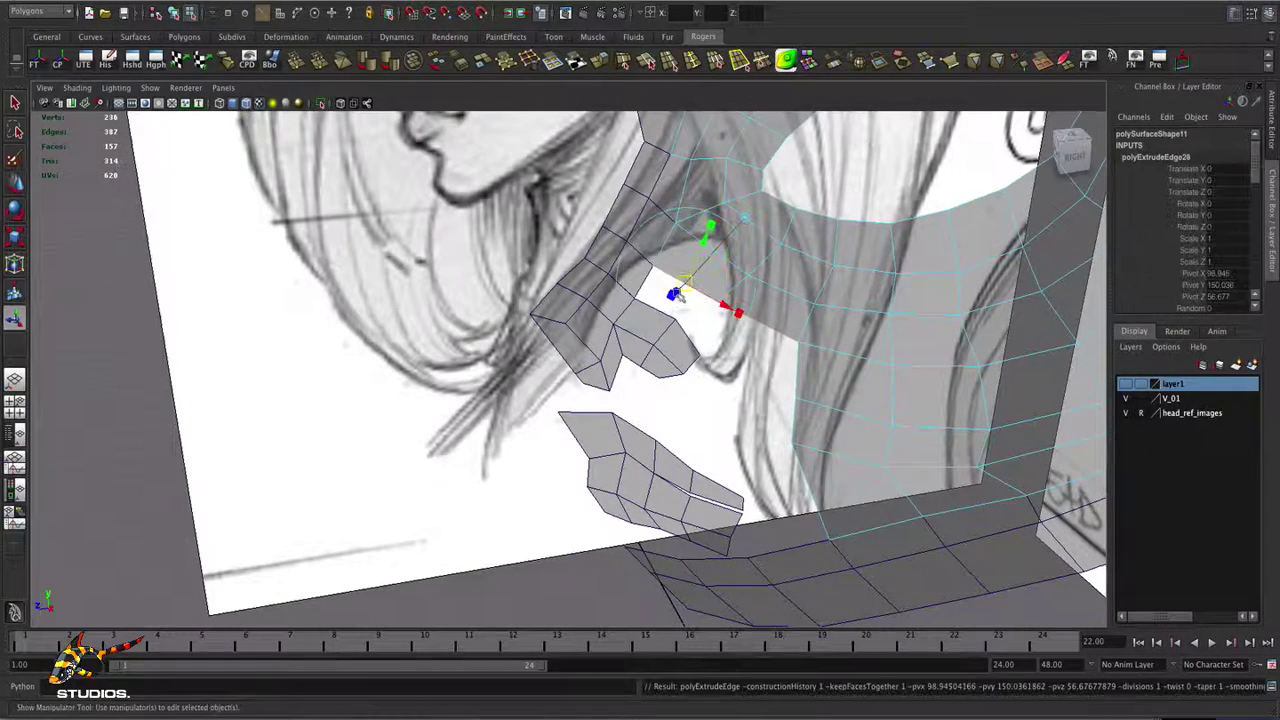
{"action": "left_click", "coordinate": [743, 218]}
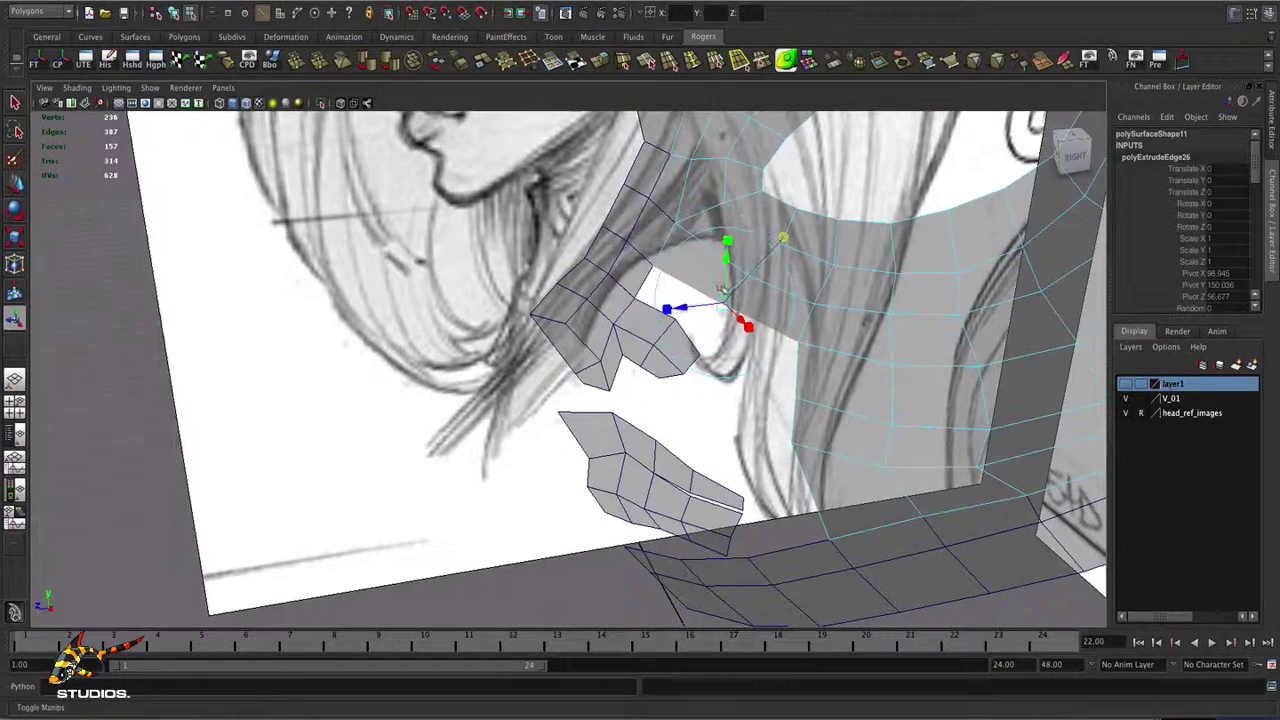
- Move the extruded cheek edges downward and forward until the new strip lies beside the nostril
{"action": "left_click_drag", "start_coordinate": [721, 289], "coordinate": [745, 289], "text": "alt"}
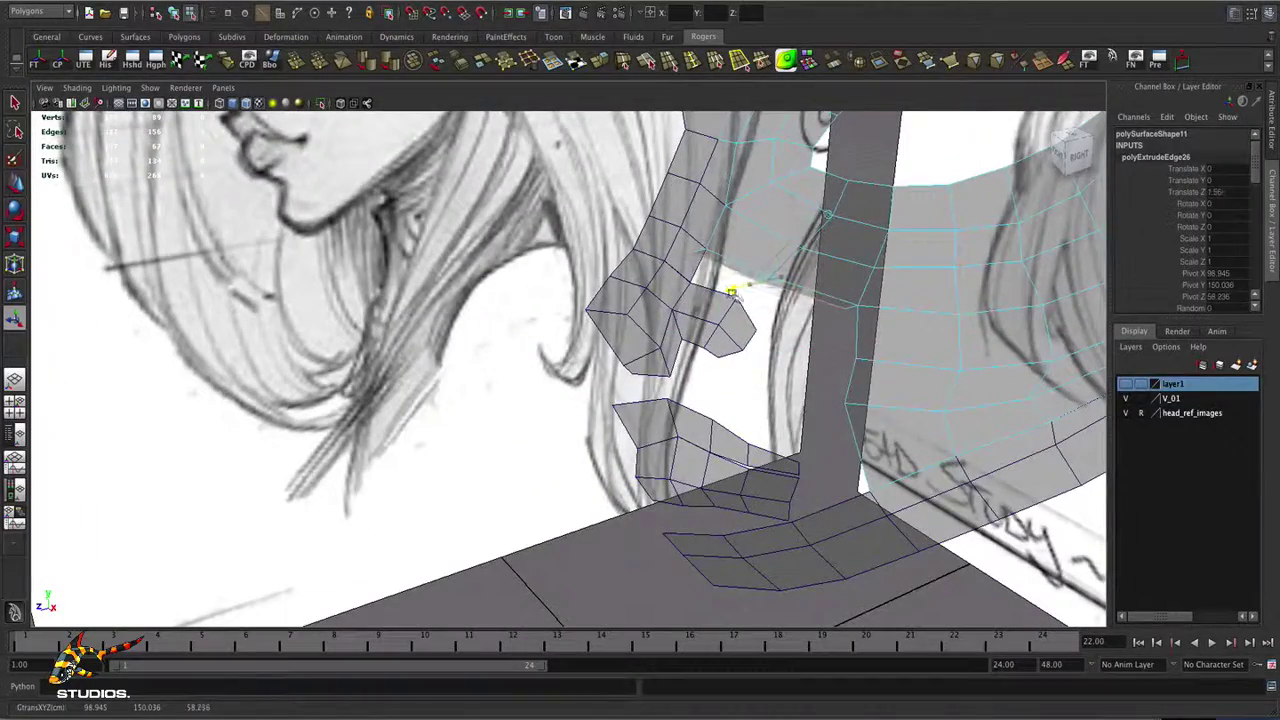
{"action": "left_click_drag", "start_coordinate": [776, 298], "coordinate": [747, 301]}
{"action": "middle_click_drag", "start_coordinate": [747, 301], "coordinate": [745, 299], "text": "alt"}
{"action": "mouse_move", "coordinate": [745, 300]}
{"action": "left_mouse_down", "text": "alt"}
{"action": "mouse_move", "coordinate": [737, 366]}
{"action": "mouse_move", "coordinate": [797, 363]}
{"action": "mouse_move", "coordinate": [598, 361]}
{"action": "mouse_move", "coordinate": [578, 272]}
{"action": "left_mouse_up", "text": "alt"}
{"action": "left_click_drag", "start_coordinate": [636, 242], "coordinate": [633, 274]}
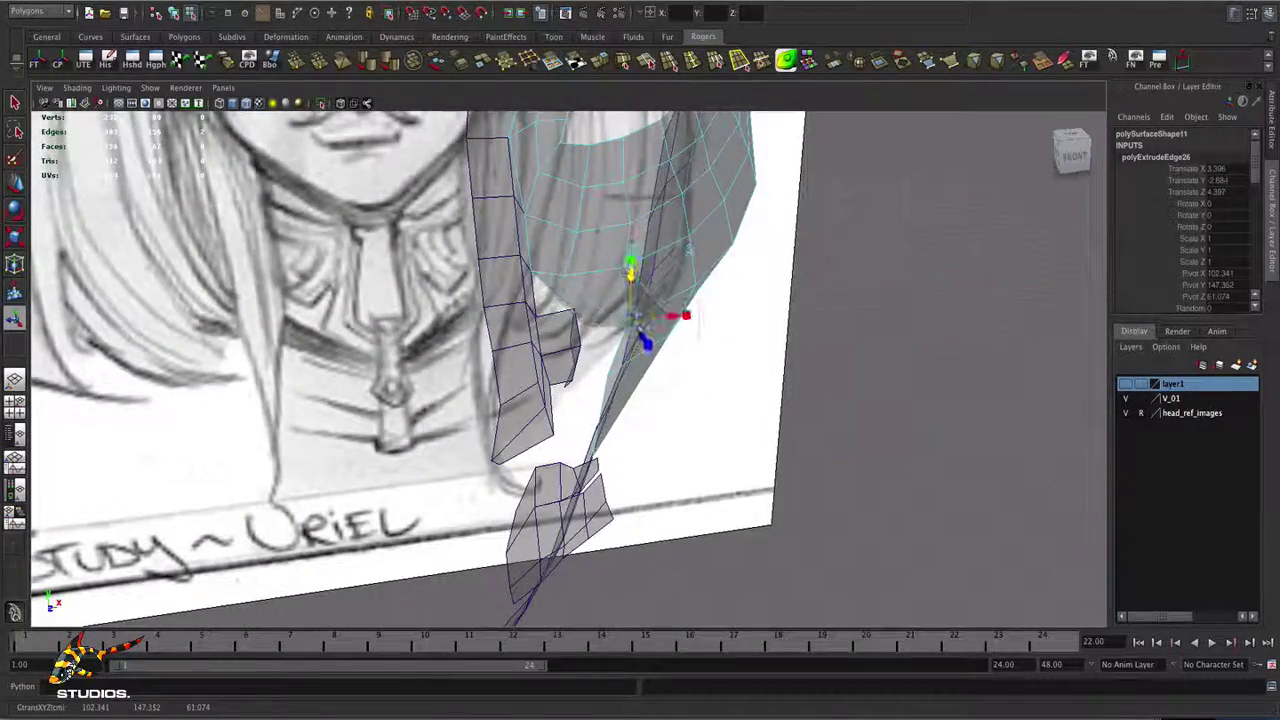
{"action": "left_click_drag", "start_coordinate": [628, 320], "coordinate": [620, 310]}
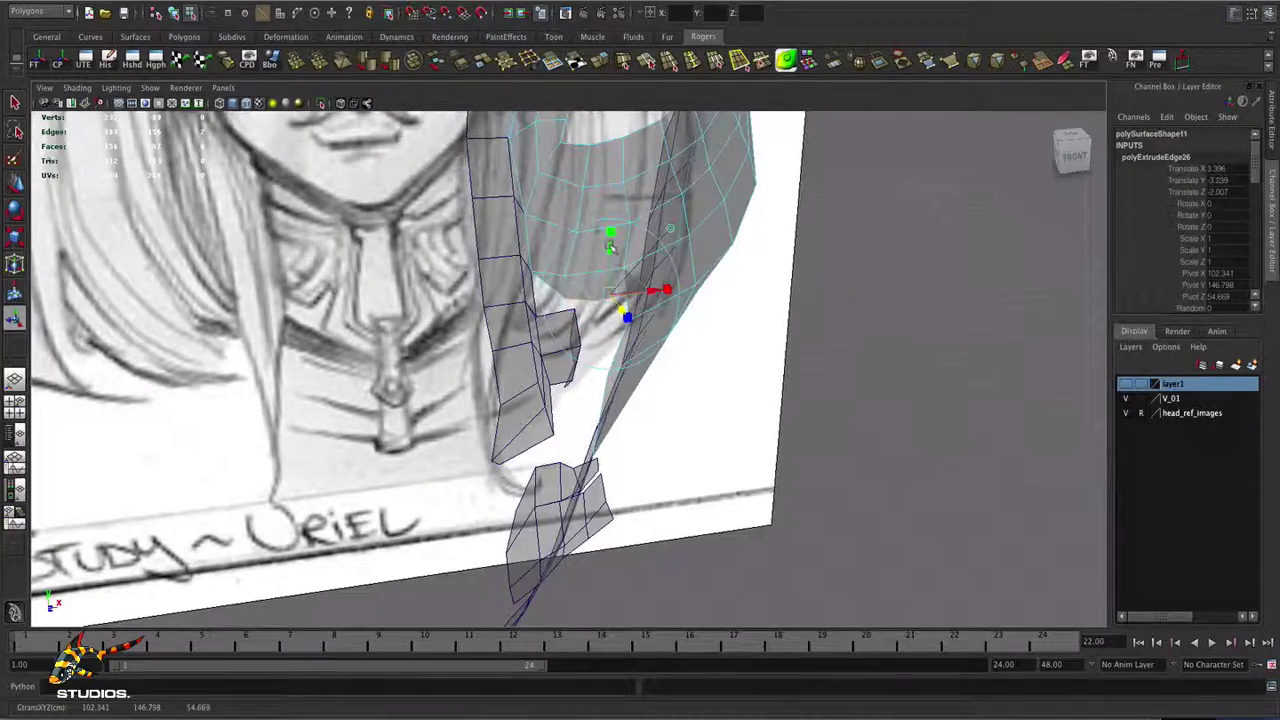
{"action": "mouse_move", "coordinate": [607, 260]}
{"action": "left_mouse_down", "text": "alt"}
{"action": "mouse_move", "coordinate": [414, 237]}
{"action": "mouse_move", "coordinate": [509, 320]}
{"action": "mouse_move", "coordinate": [640, 365]}
{"action": "left_mouse_up", "text": "alt"}
{"action": "left_click_drag", "start_coordinate": [733, 357], "coordinate": [688, 352]}
{"action": "left_click_drag", "start_coordinate": [738, 392], "coordinate": [660, 300], "text": "alt"}
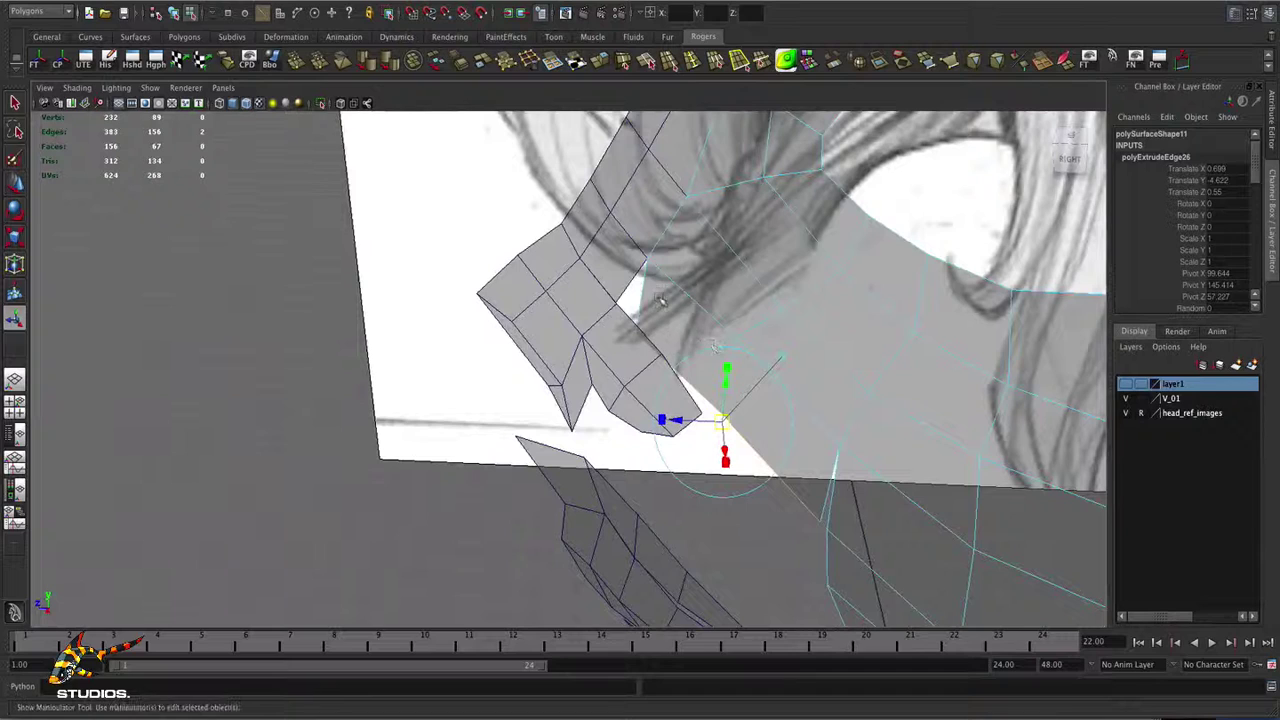
- Snap the front vertex of the extruded cheek strip onto the nose patch's rear border above the nostril
{"action": "right_click_drag", "start_coordinate": [660, 300], "coordinate": [621, 308]}
{"action": "left_click", "coordinate": [636, 333]}
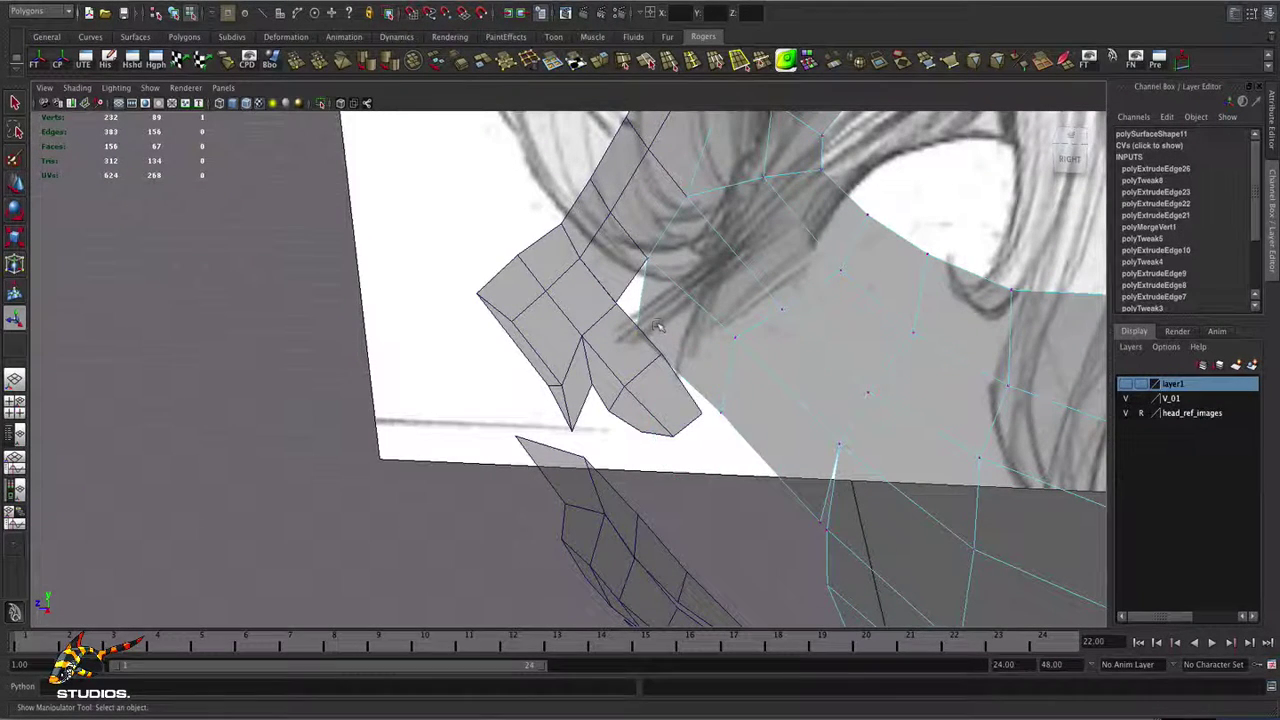
{"action": "key", "text": "w"}
{"action": "left_click_drag", "start_coordinate": [641, 340], "coordinate": [660, 354]}
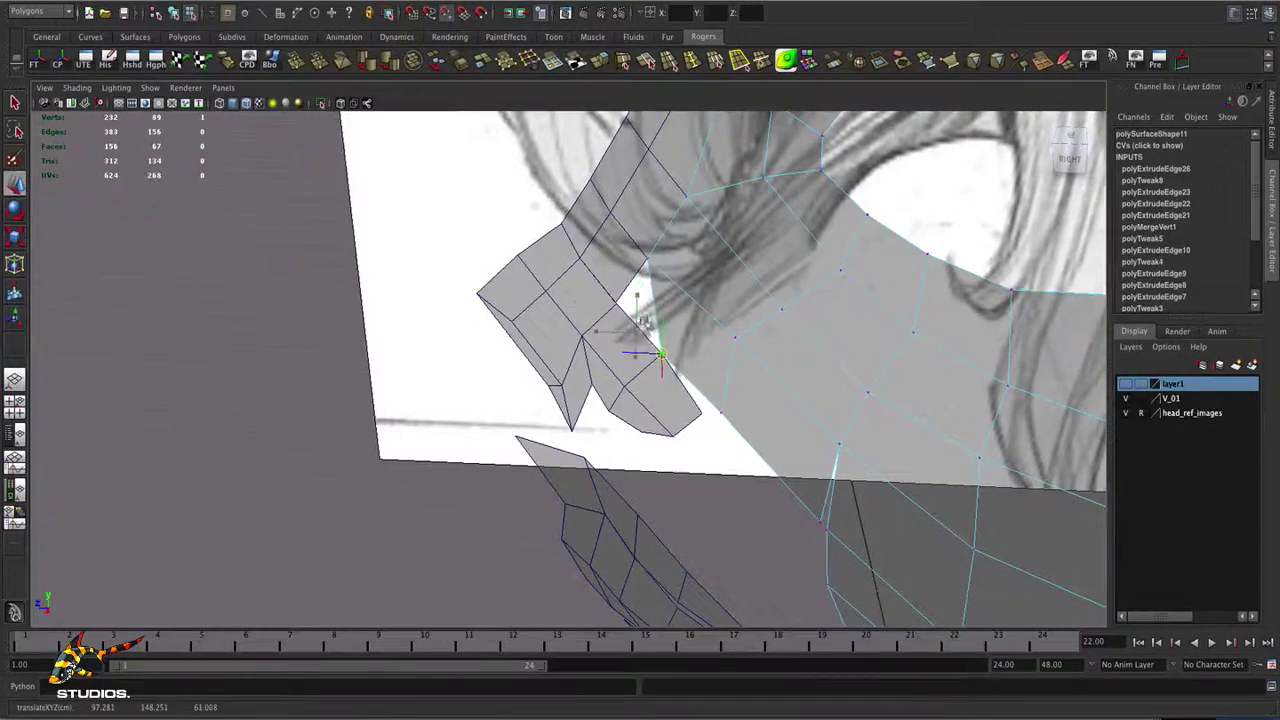
{"action": "left_click_drag", "start_coordinate": [641, 318], "coordinate": [731, 388], "text": "alt"}
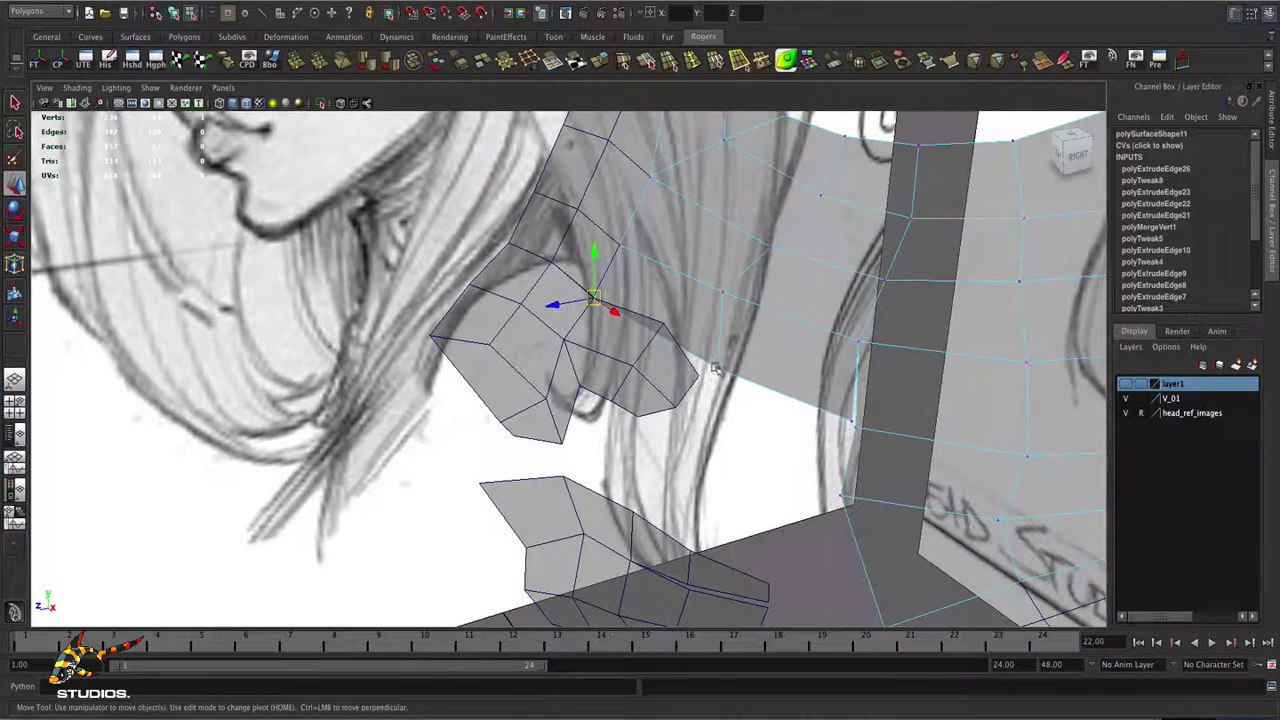
- Snap the cheek strip's middle vertex onto the nostril's rear corner and its rear vertex onto the adjacent cheek border
{"action": "left_click", "coordinate": [715, 368]}
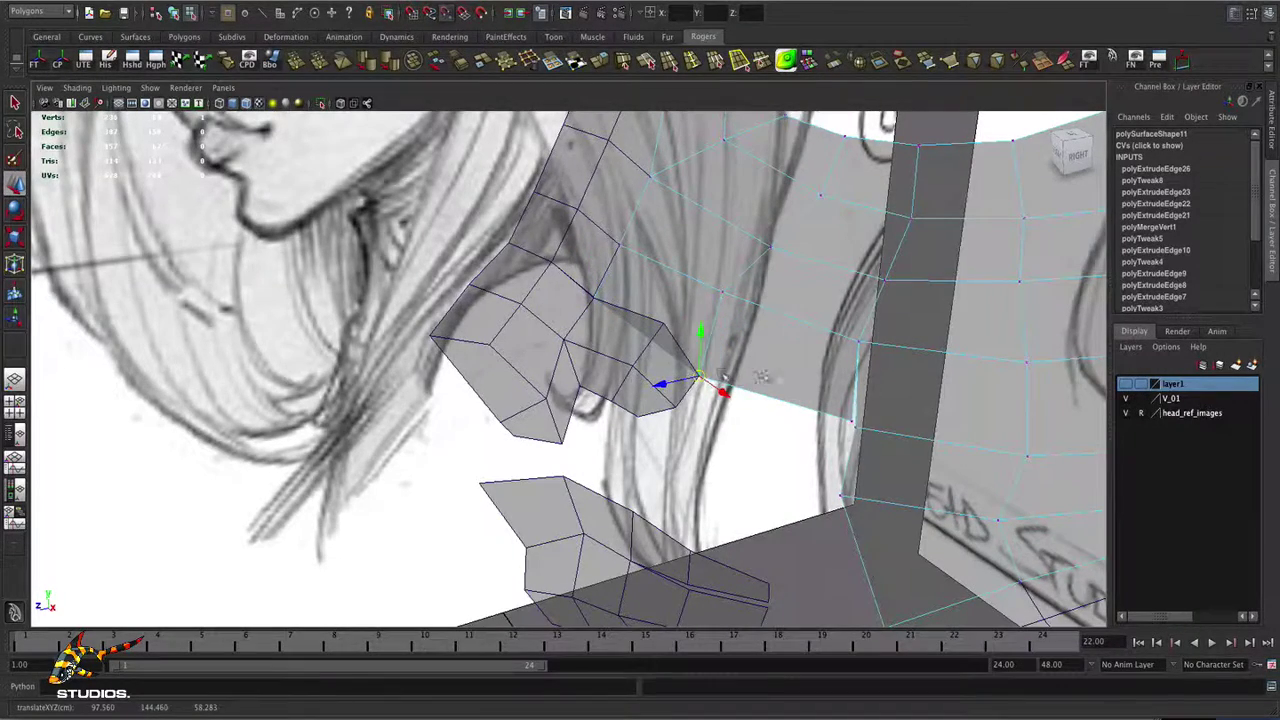
{"action": "left_click_drag", "start_coordinate": [760, 374], "coordinate": [785, 396], "text": "alt"}
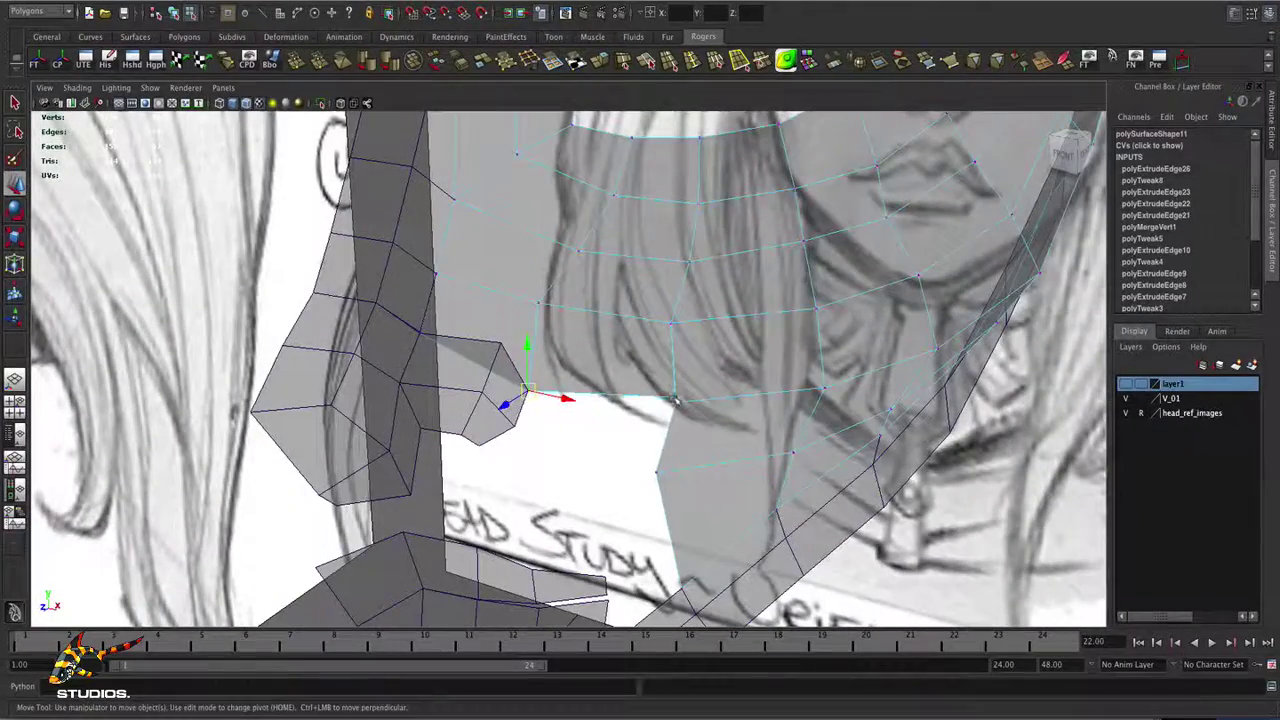
{"action": "left_click", "coordinate": [678, 399]}
{"action": "left_click_drag", "start_coordinate": [678, 400], "coordinate": [598, 425], "text": "alt"}
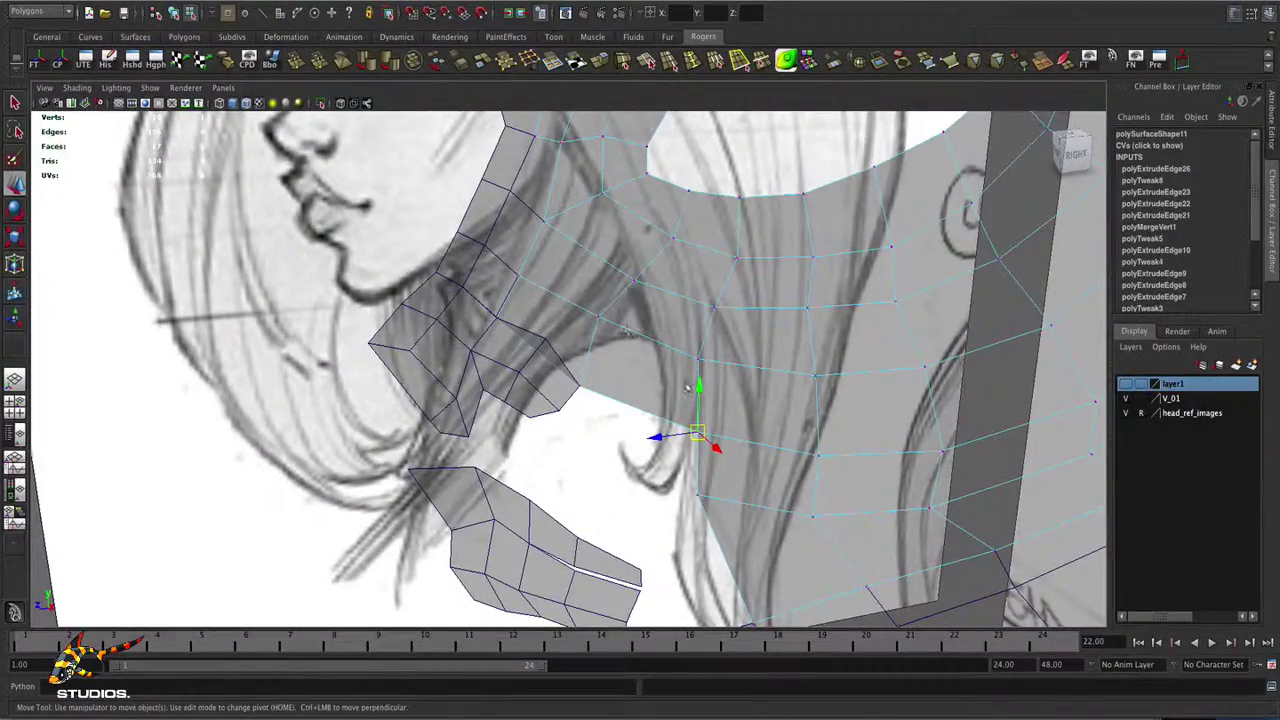
{"action": "left_click_drag", "start_coordinate": [687, 388], "coordinate": [643, 362], "text": "alt"}
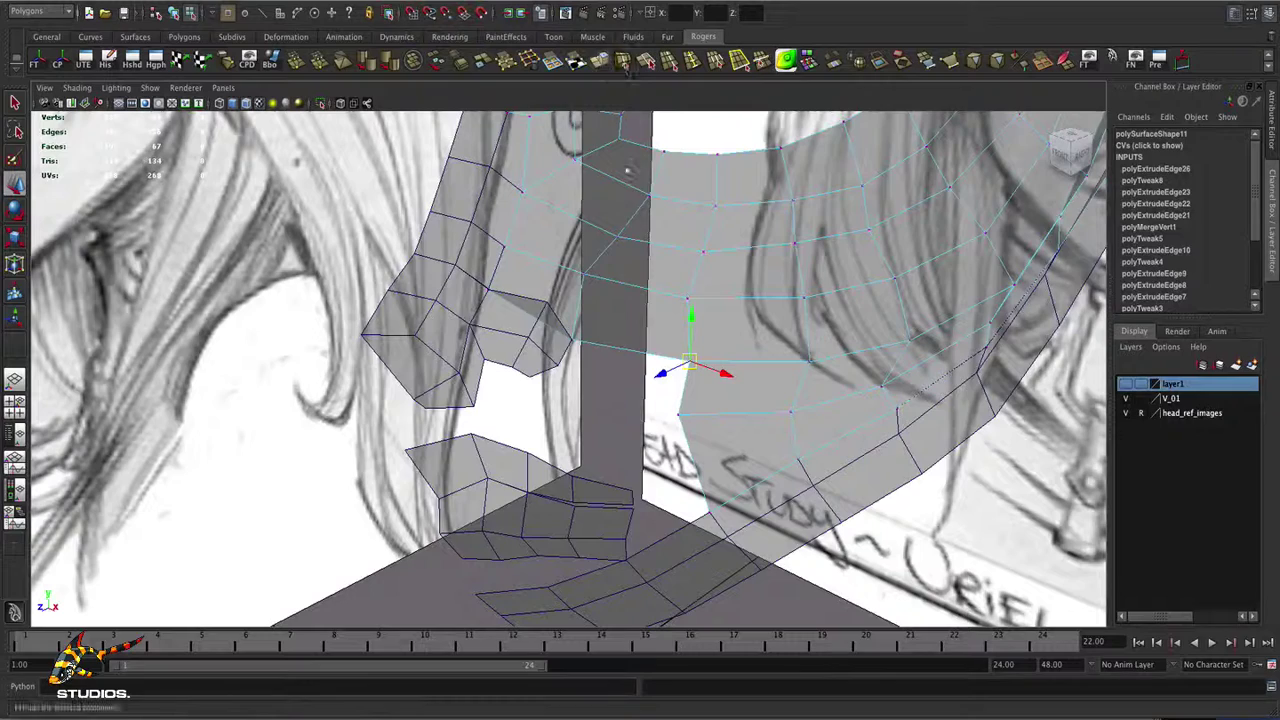
- Extrude the cheek's short vertical border edge just below the new strip forward toward the nostril's rear corner
{"action": "right_click_drag", "start_coordinate": [685, 391], "coordinate": [686, 358]}
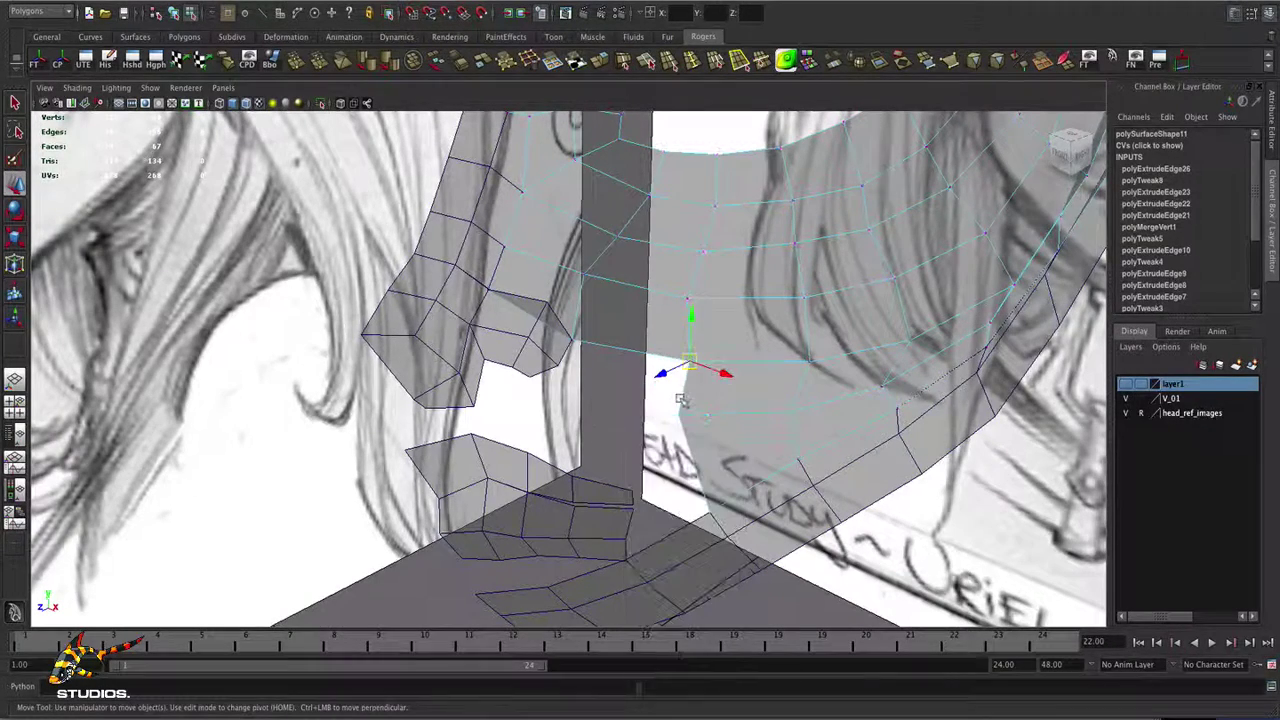
{"action": "left_click", "coordinate": [681, 397]}
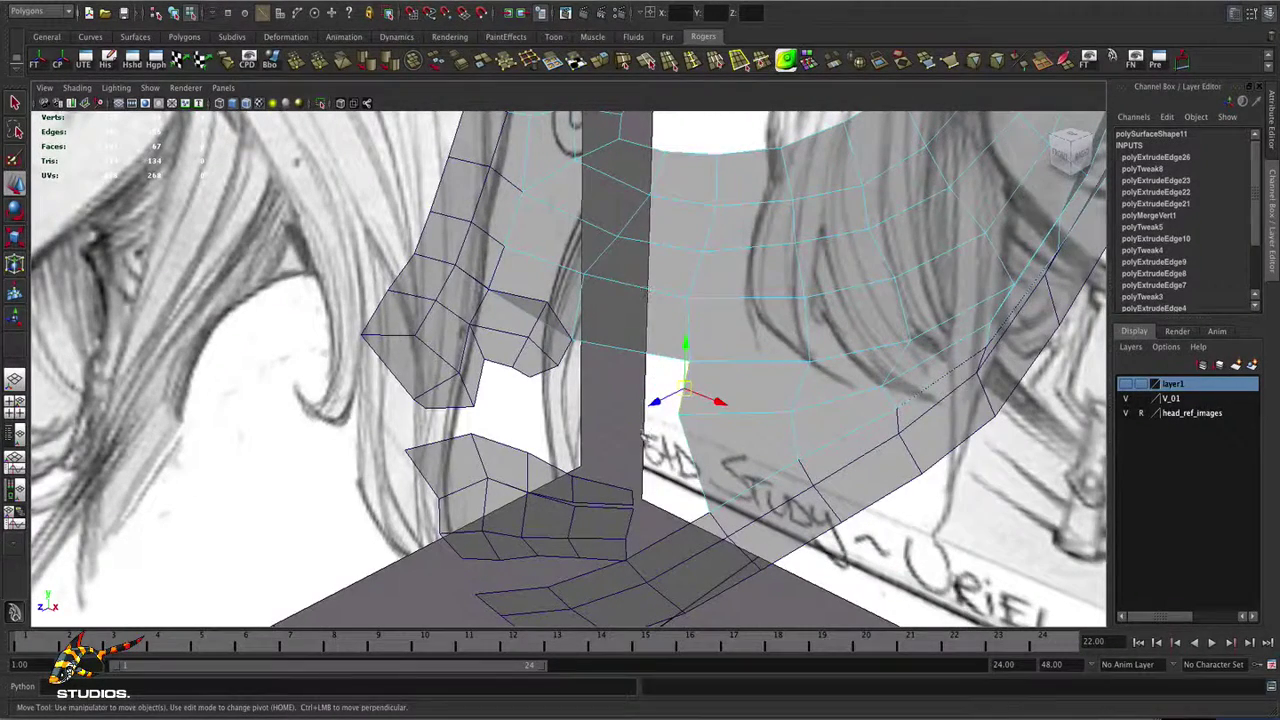
{"action": "left_click", "coordinate": [600, 62]}
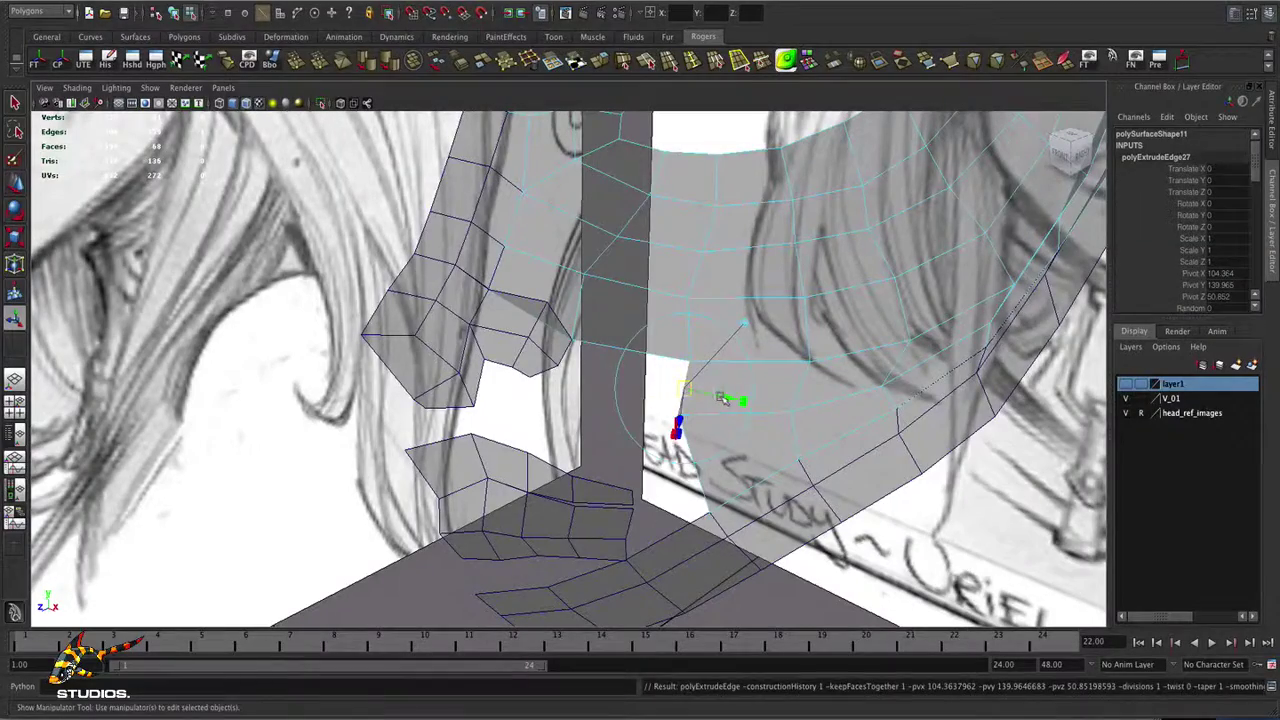
{"action": "left_click_drag", "start_coordinate": [724, 398], "coordinate": [572, 288]}
{"action": "right_click_drag", "start_coordinate": [560, 280], "coordinate": [594, 264], "text": "alt"}
{"action": "left_click_drag", "start_coordinate": [594, 264], "coordinate": [541, 229], "text": "alt"}
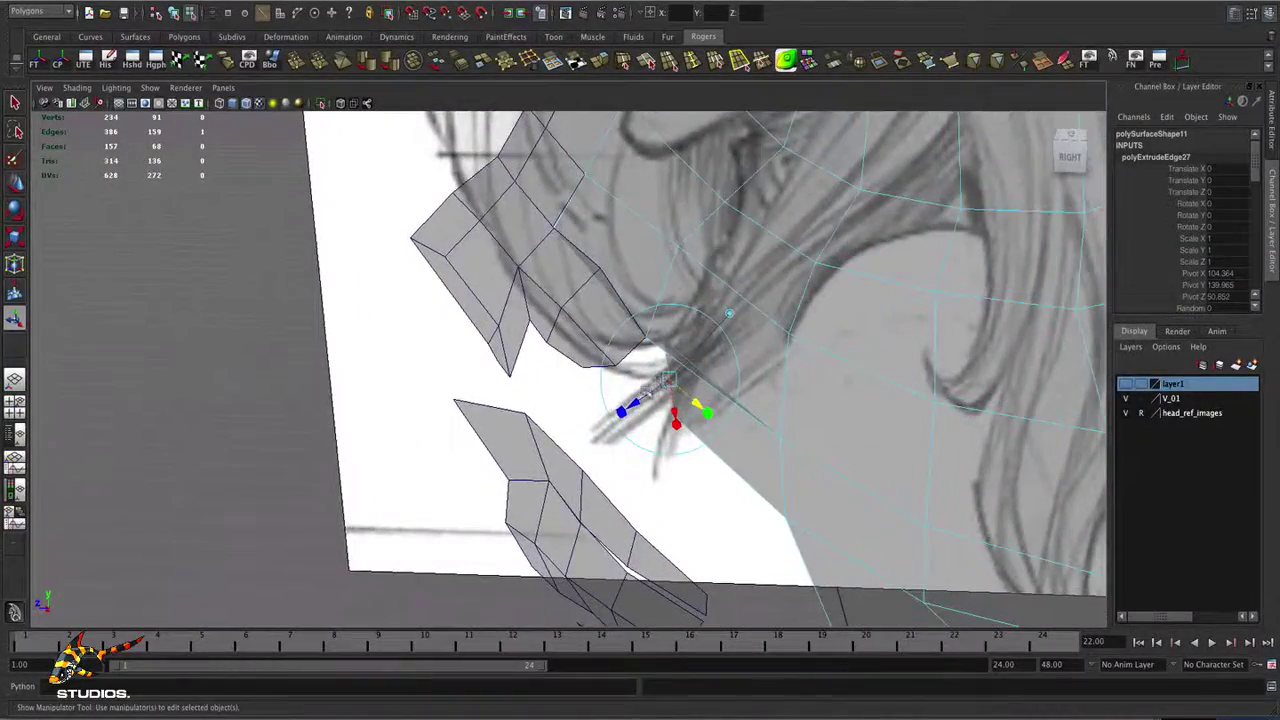
{"action": "left_click_drag", "start_coordinate": [635, 403], "coordinate": [630, 408]}
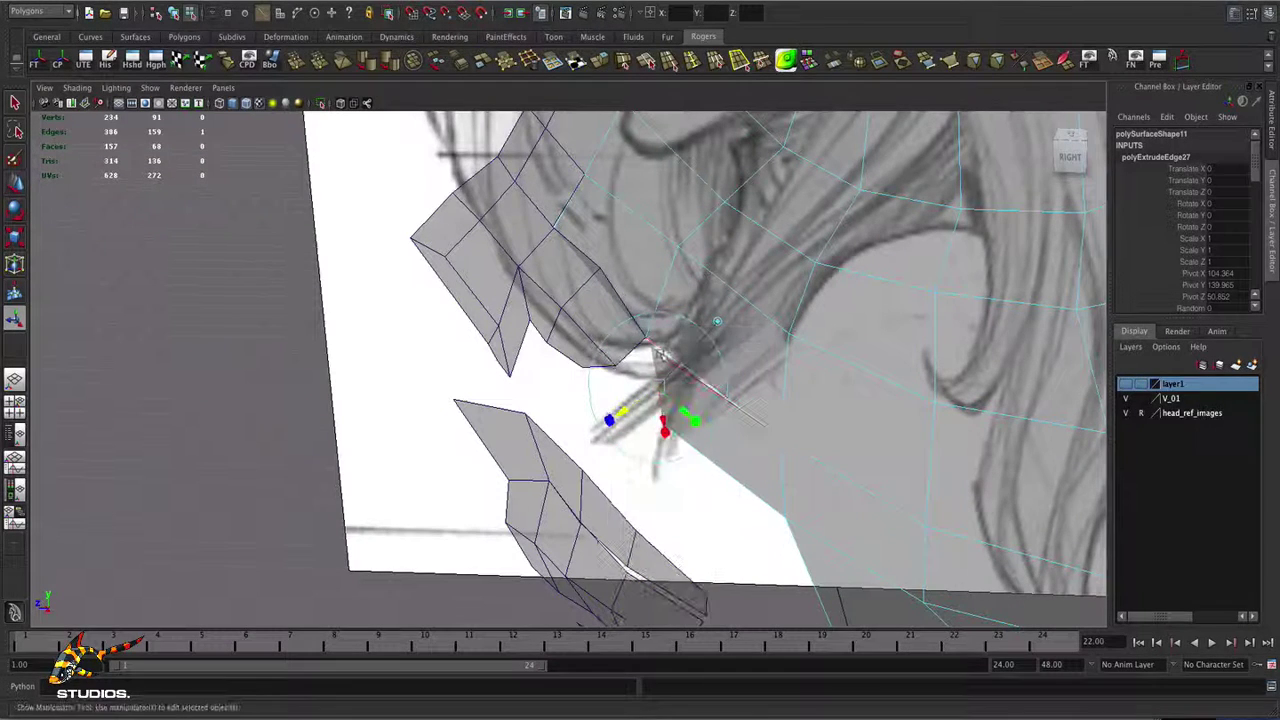
- Snap the new face's upper front vertex onto the nostril's rear corner and reposition its lower front vertex below it
{"action": "right_click_drag", "start_coordinate": [663, 352], "coordinate": [603, 357]}
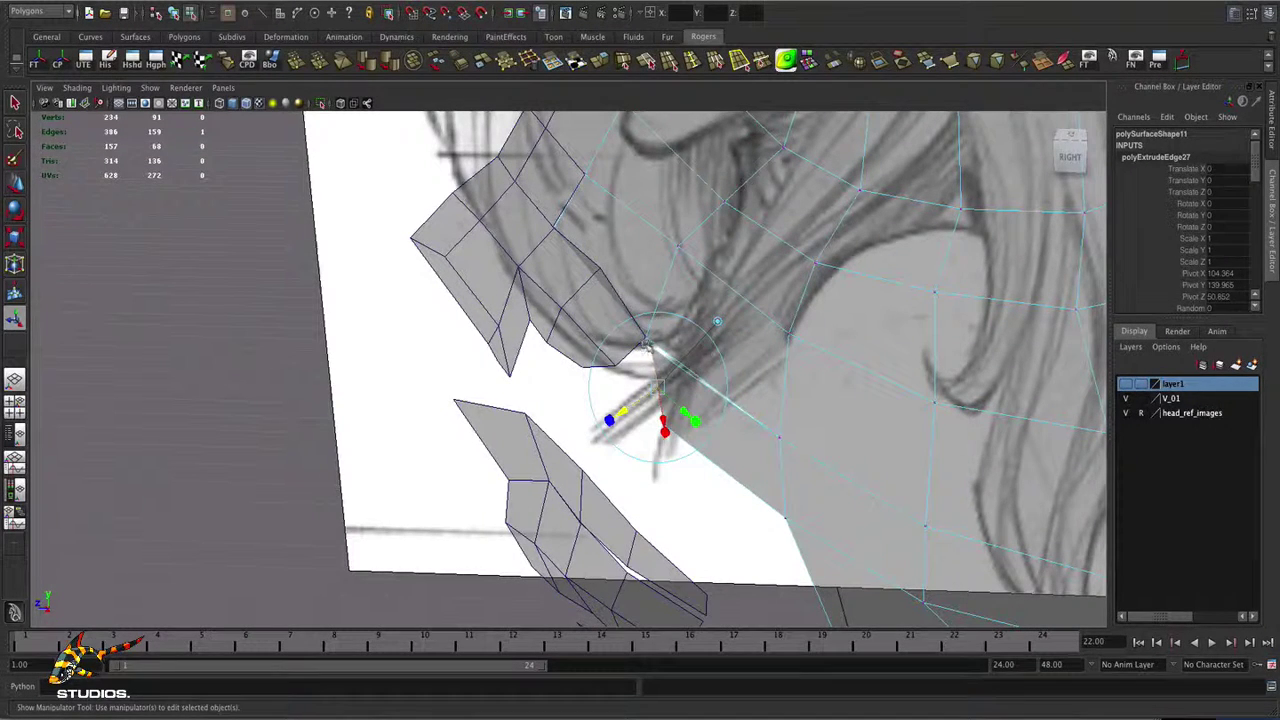
{"action": "left_click", "coordinate": [716, 355]}
{"action": "key", "text": "w"}
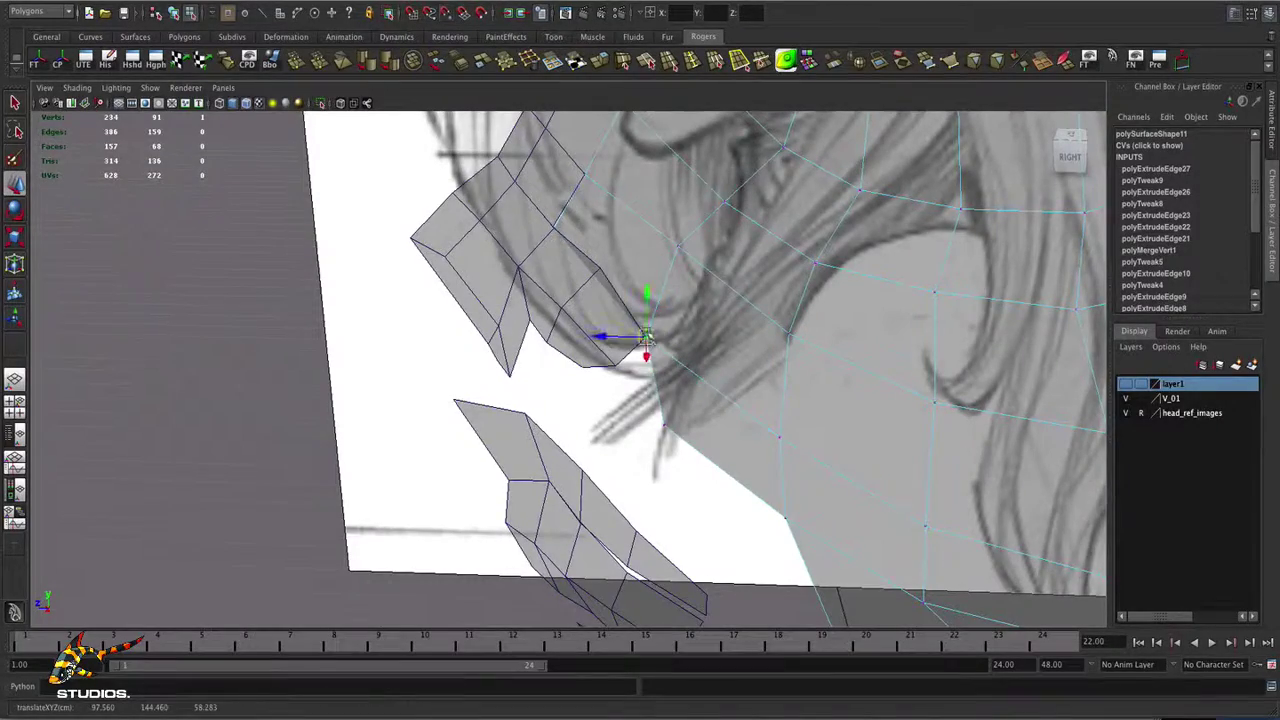
{"action": "left_click_drag", "start_coordinate": [653, 350], "coordinate": [742, 376], "text": "alt"}
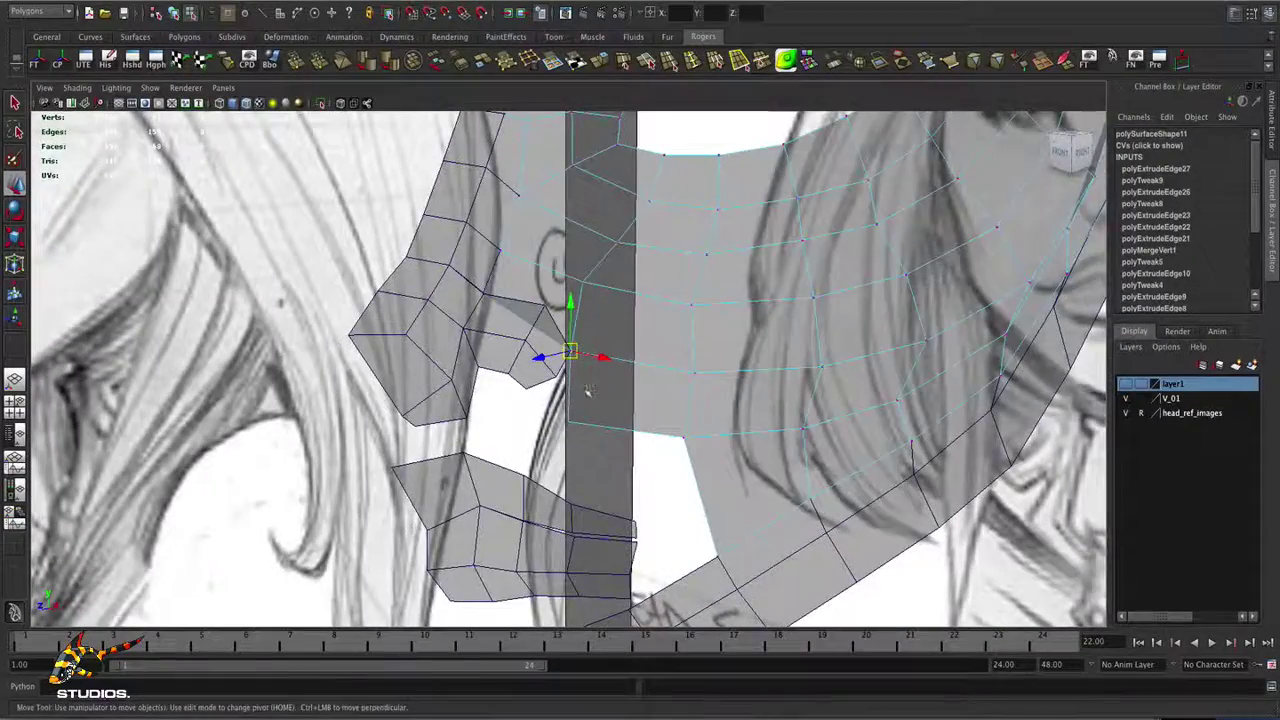
{"action": "left_click_drag", "start_coordinate": [588, 392], "coordinate": [586, 406], "text": "alt"}
{"action": "left_click_drag", "start_coordinate": [572, 352], "coordinate": [575, 424]}
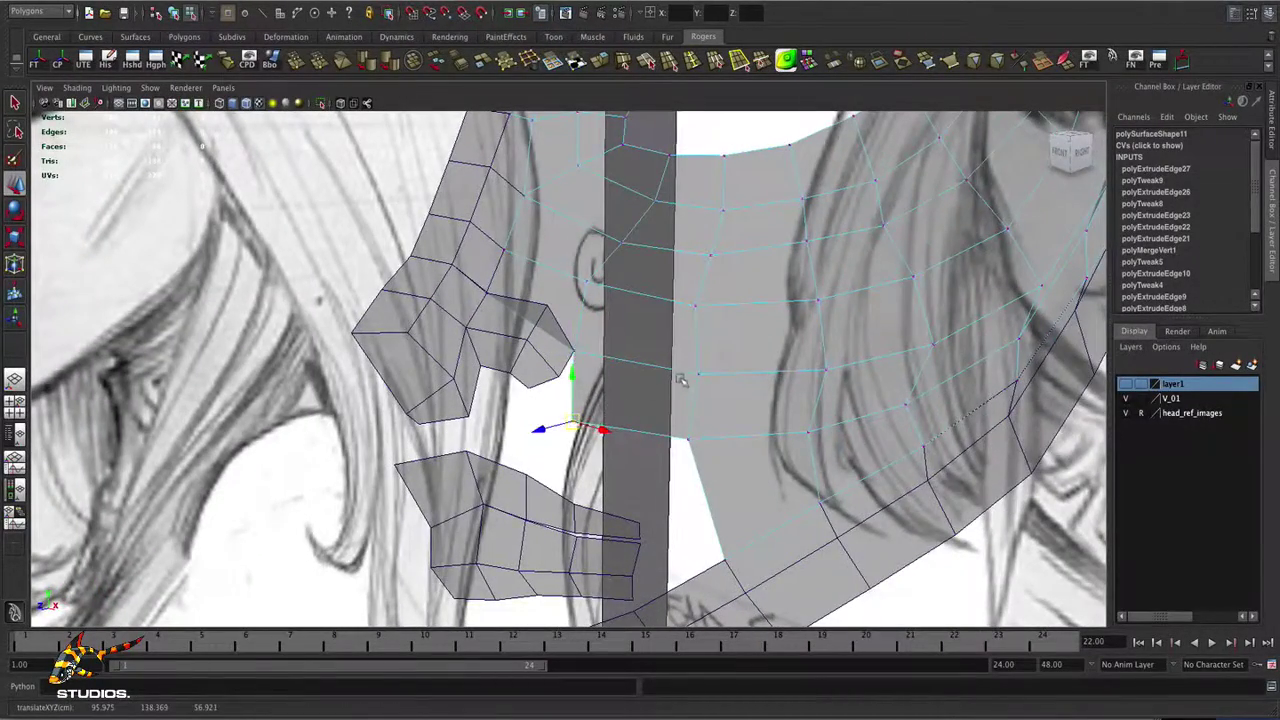
- Switch the nose patch to vertex editing and change to the four-view layout
{"action": "left_click_drag", "start_coordinate": [680, 379], "coordinate": [857, 392], "text": "alt"}
{"action": "mouse_move", "coordinate": [762, 403]}
{"action": "left_mouse_down", "text": "alt"}
{"action": "mouse_move", "coordinate": [606, 392]}
{"action": "mouse_move", "coordinate": [600, 358]}
{"action": "mouse_move", "coordinate": [530, 362]}
{"action": "mouse_move", "coordinate": [520, 385]}
{"action": "left_mouse_up", "text": "alt"}
{"action": "scroll", "coordinate": [606, 392], "scroll_direction": "down", "scroll_amount": 2}
{"action": "left_click_drag", "start_coordinate": [688, 375], "coordinate": [742, 350], "text": "alt"}
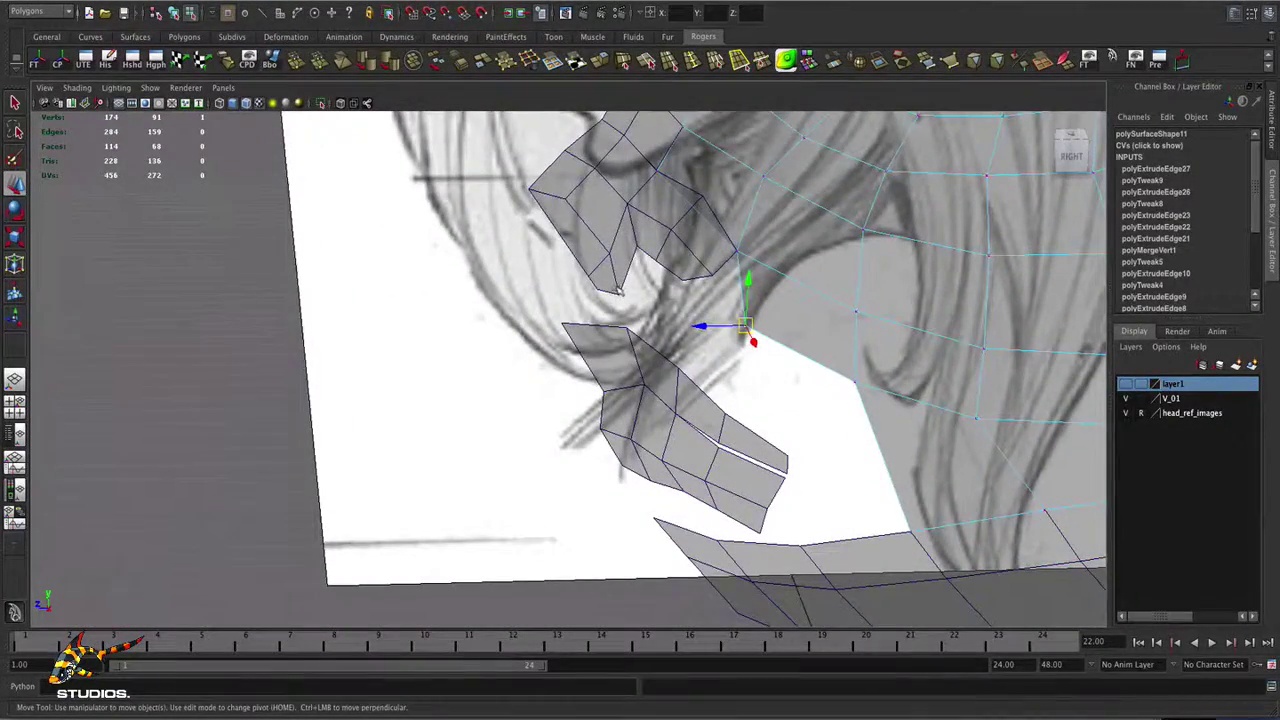
{"action": "right_click_drag", "start_coordinate": [616, 277], "coordinate": [593, 260]}
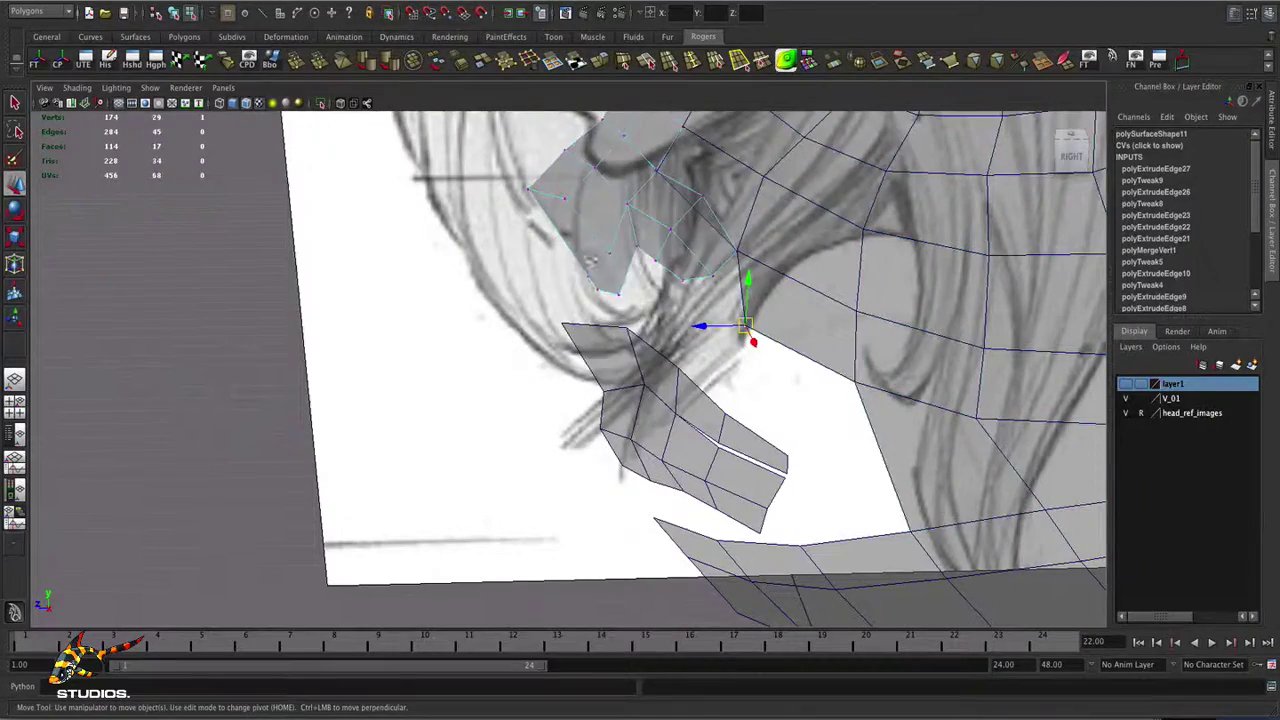
{"action": "left_click_drag", "start_coordinate": [601, 271], "coordinate": [607, 266], "text": "alt"}
{"action": "key", "text": "space"}
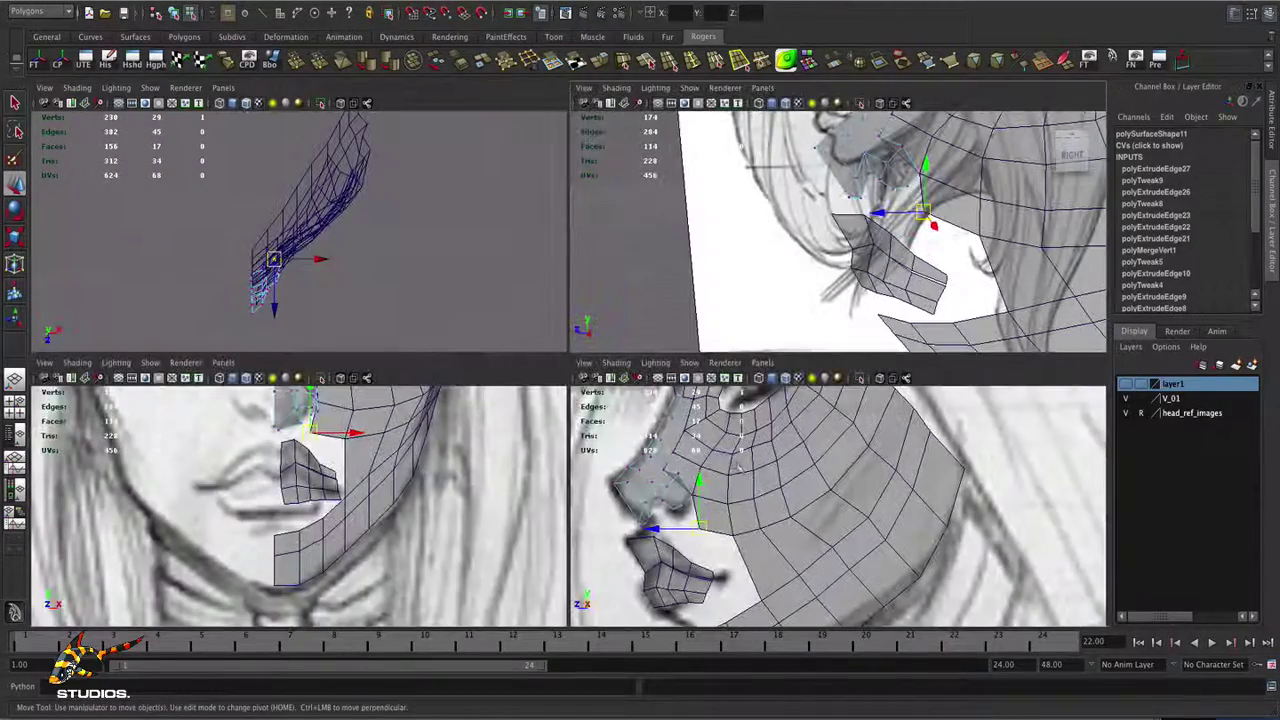
- Adjust the vertices on the underside of the nose patch in the side view to follow the reference profile
{"action": "right_click_drag", "start_coordinate": [870, 613], "coordinate": [885, 610], "text": "alt"}
{"action": "middle_click_drag", "start_coordinate": [849, 563], "coordinate": [955, 570], "text": "alt"}
{"action": "right_click_drag", "start_coordinate": [850, 575], "coordinate": [912, 583], "text": "alt"}
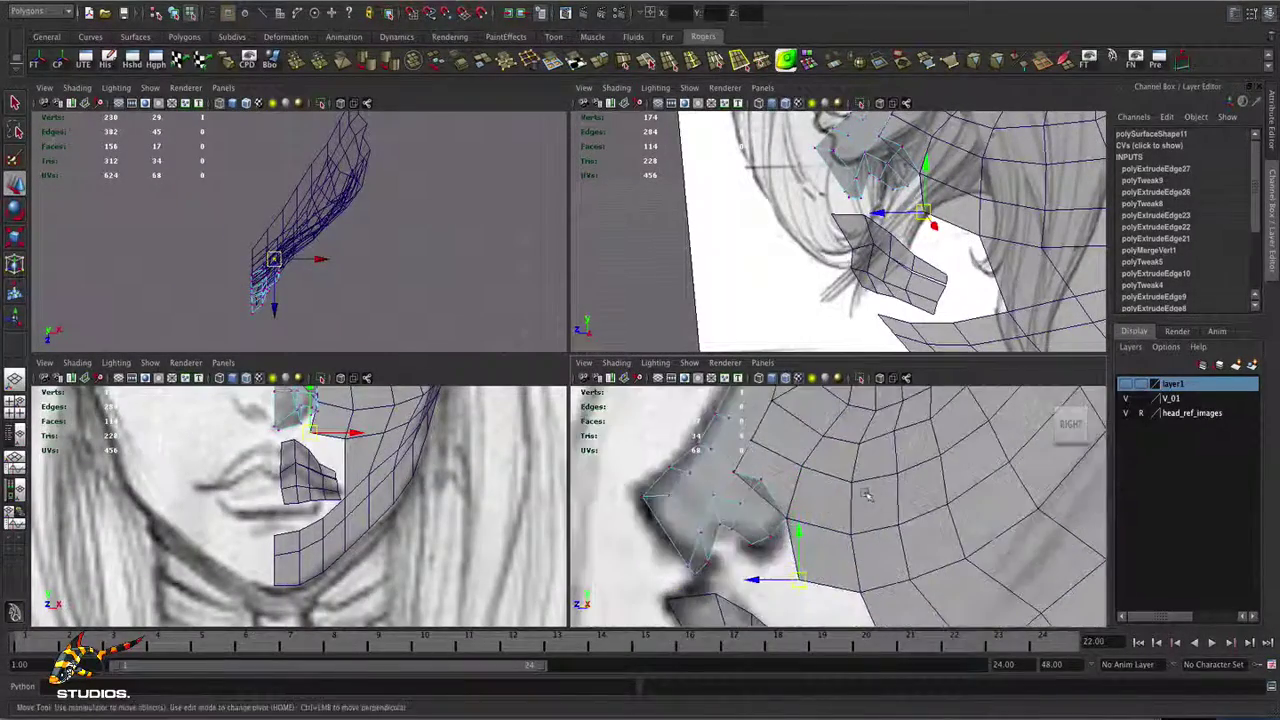
{"action": "middle_click_drag", "start_coordinate": [912, 583], "coordinate": [1001, 528], "text": "alt"}
{"action": "left_click", "coordinate": [779, 514]}
{"action": "left_click_drag", "start_coordinate": [779, 514], "coordinate": [774, 484]}
{"action": "left_click", "coordinate": [790, 480]}
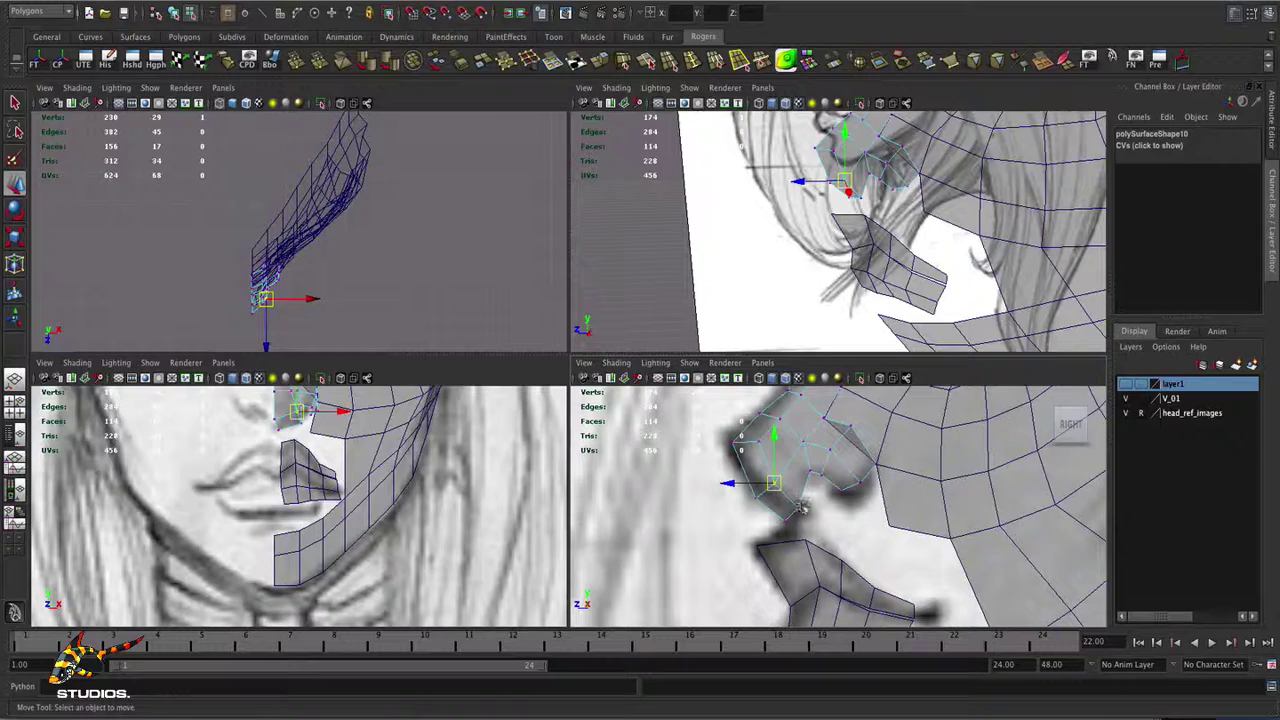
{"action": "left_click", "coordinate": [801, 507]}
{"action": "left_click", "coordinate": [786, 522]}
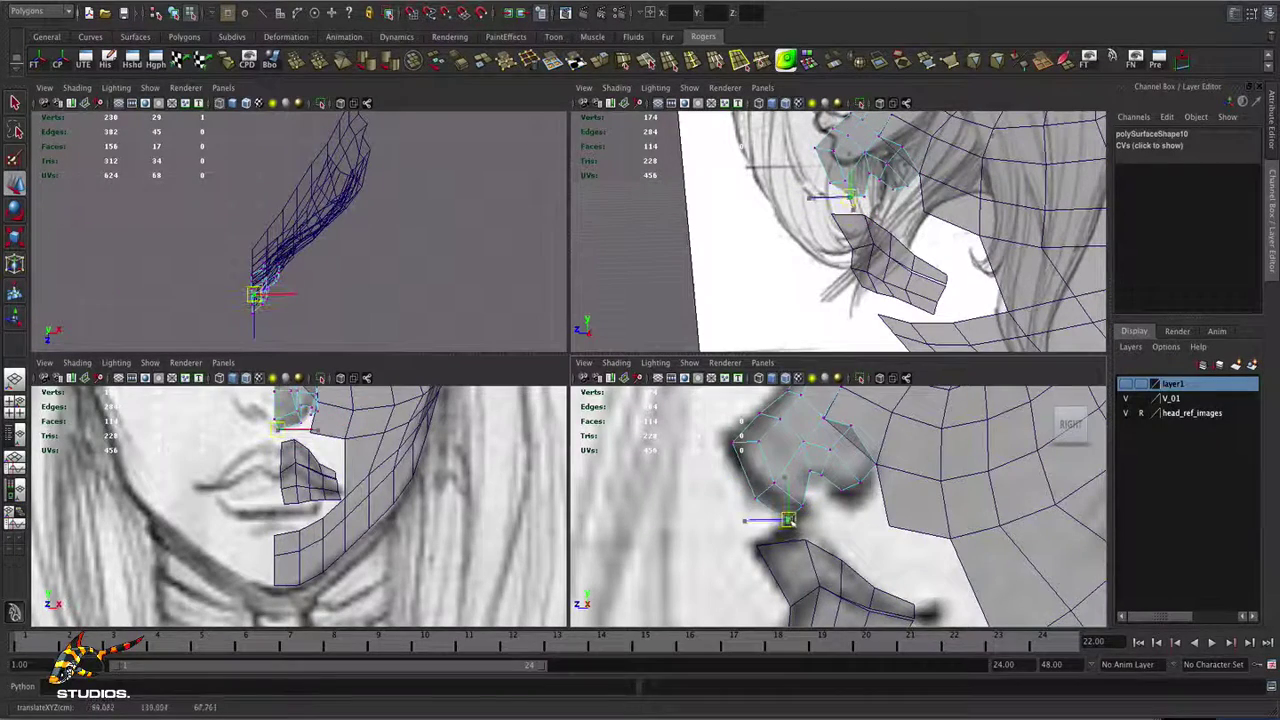
- Scale the lip patch's centre-line vertices flat along X in the front view so they line up with the face's midline
{"action": "middle_click_drag", "start_coordinate": [377, 444], "coordinate": [452, 492], "text": "alt"}
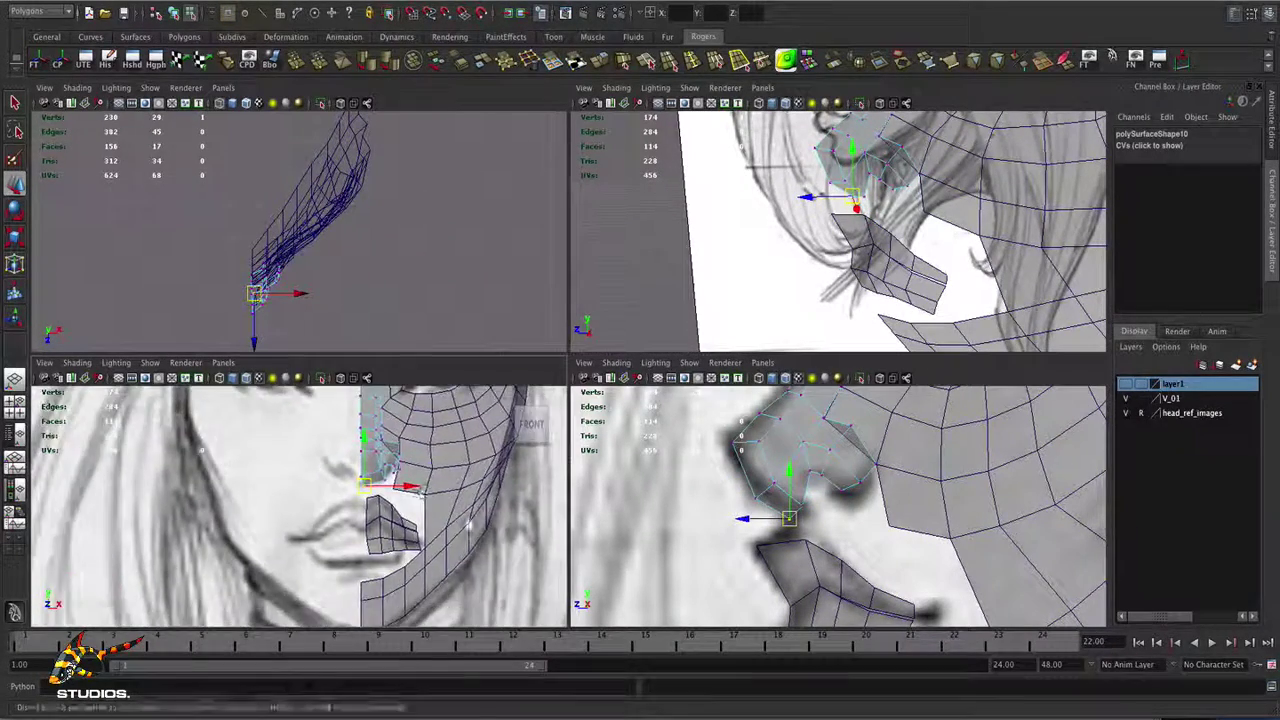
{"action": "right_click_drag", "start_coordinate": [468, 522], "coordinate": [500, 525], "text": "alt"}
{"action": "middle_click_drag", "start_coordinate": [500, 525], "coordinate": [443, 491], "text": "alt"}
{"action": "right_click_drag", "start_coordinate": [348, 489], "coordinate": [293, 478]}
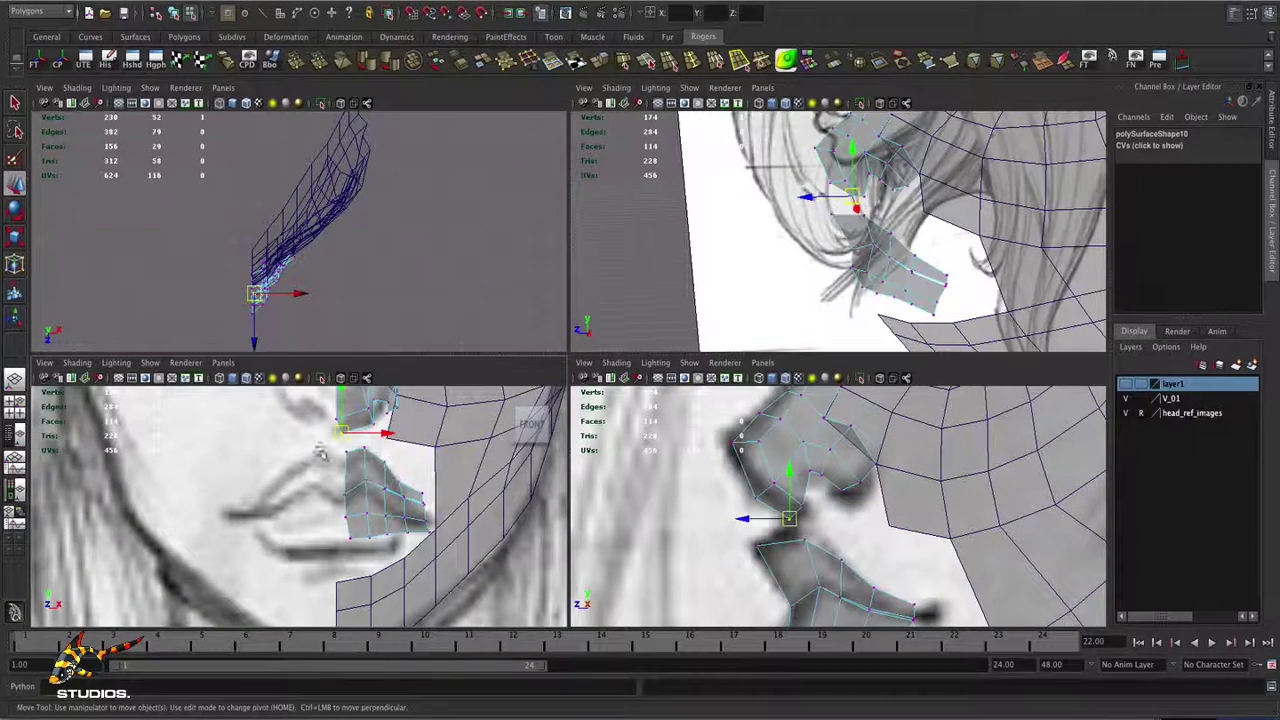
{"action": "left_click_drag", "start_coordinate": [325, 479], "coordinate": [358, 549], "text": "shift"}
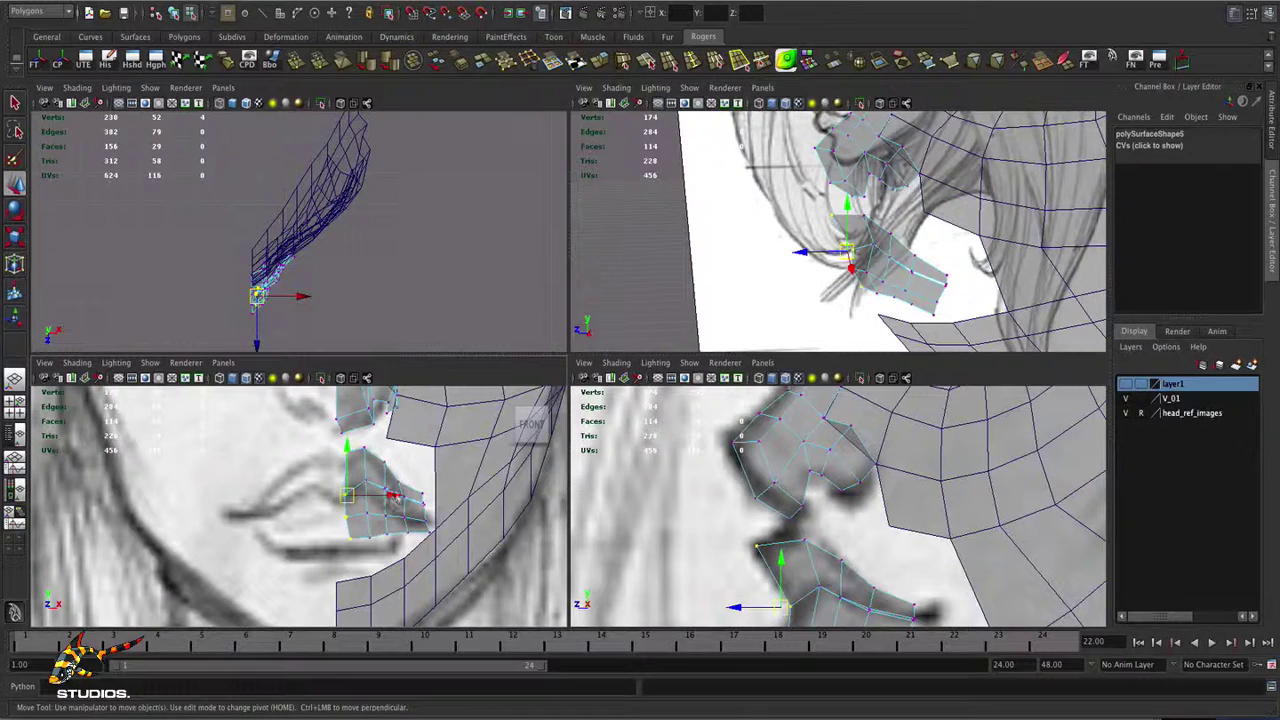
{"action": "key", "text": "r"}
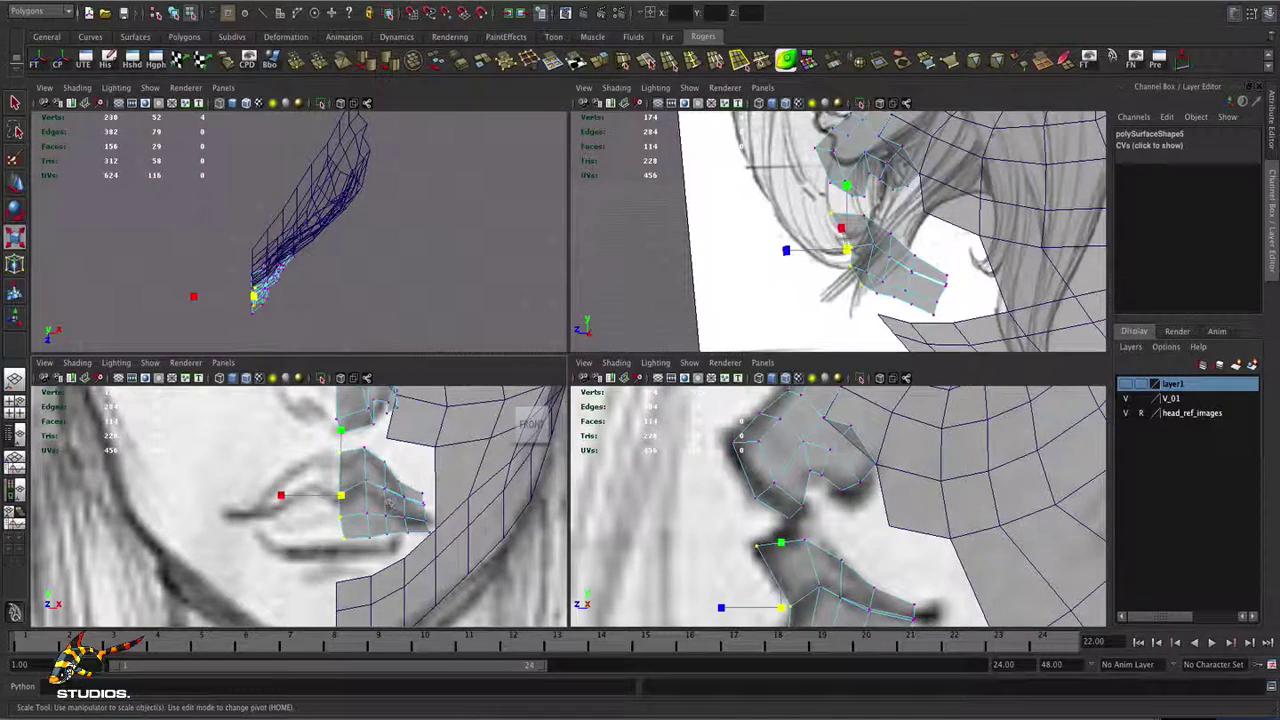
{"action": "left_click_drag", "start_coordinate": [281, 495], "coordinate": [341, 497]}
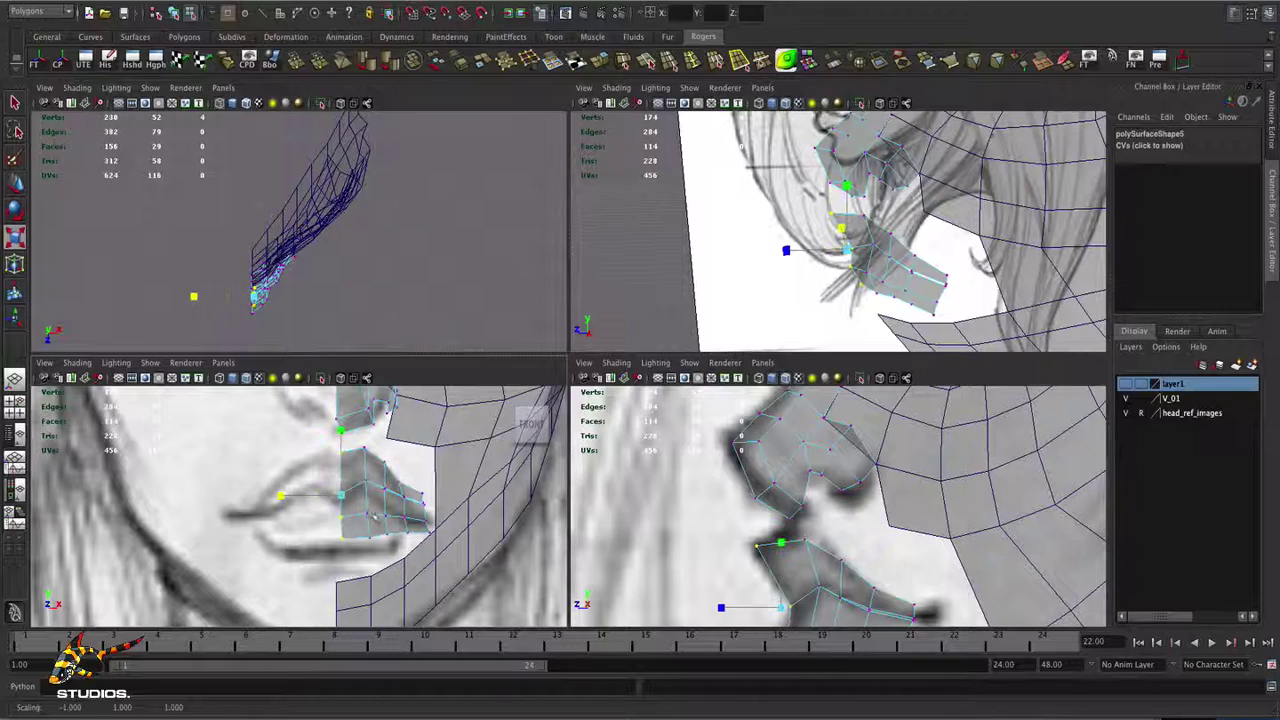
{"action": "scroll", "coordinate": [776, 558], "scroll_direction": "down", "scroll_amount": 1}
{"action": "scroll", "coordinate": [806, 560], "scroll_direction": "up", "scroll_amount": 2}
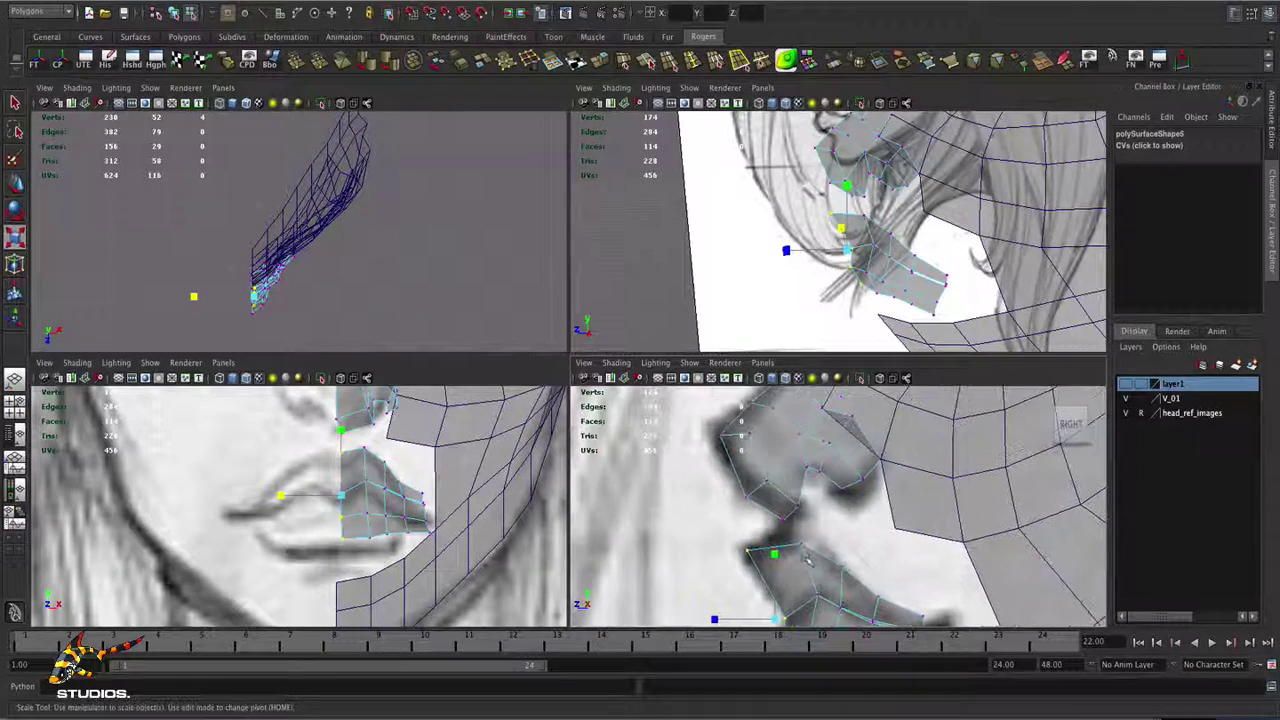
- Extrude the front upper edge of the lip patch up toward the base of the nose and align it beside the midline
{"action": "right_click_drag", "start_coordinate": [784, 478], "coordinate": [784, 450]}
{"action": "left_click", "coordinate": [775, 550]}
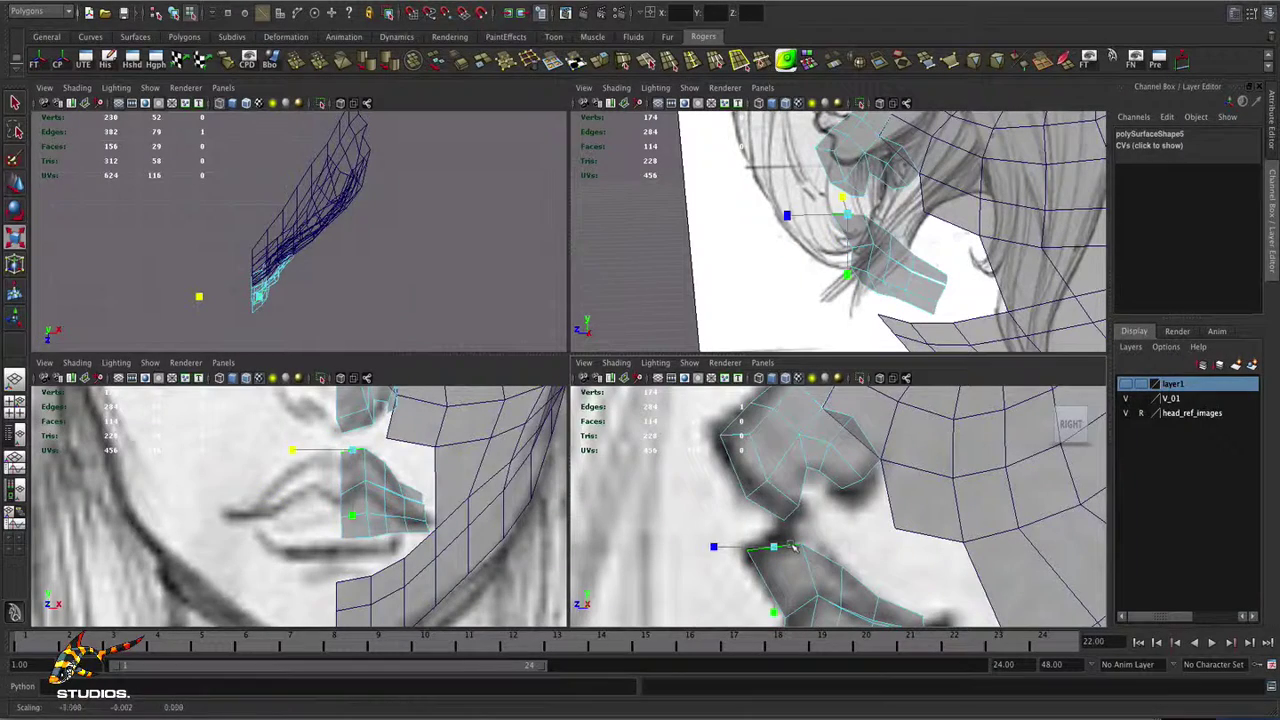
{"action": "left_click", "coordinate": [602, 63]}
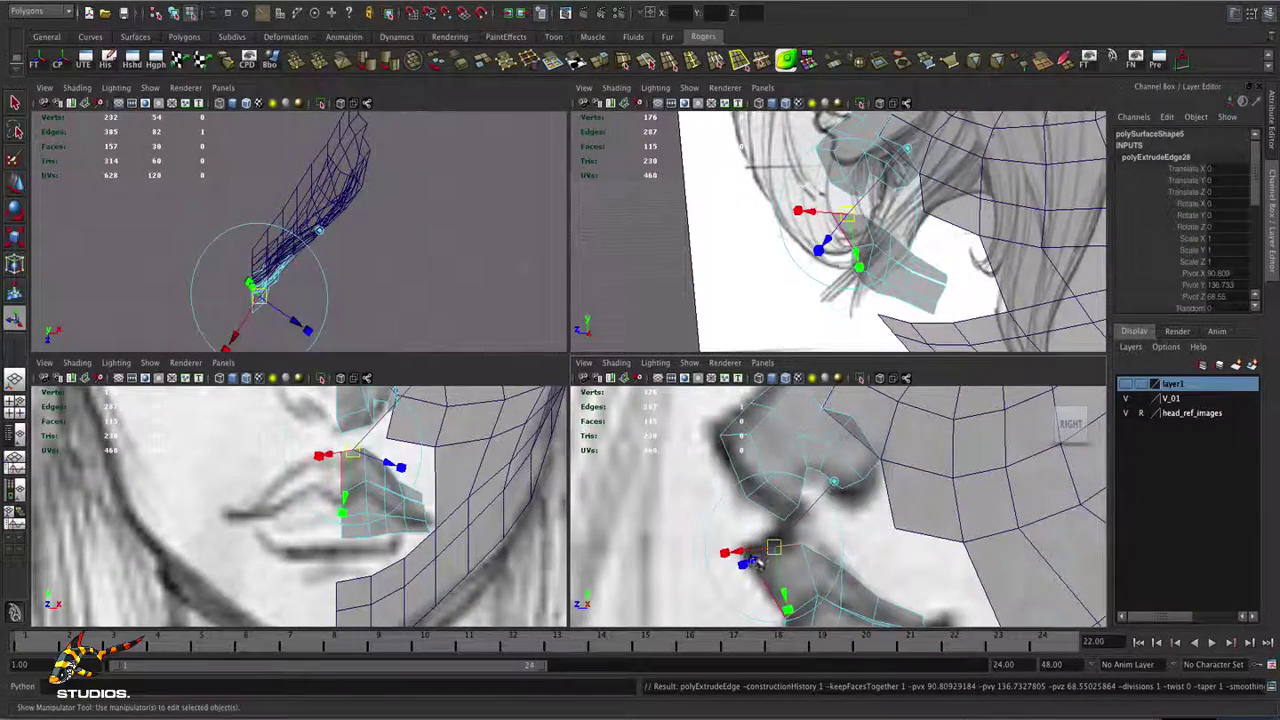
{"action": "left_click_drag", "start_coordinate": [750, 561], "coordinate": [791, 542]}
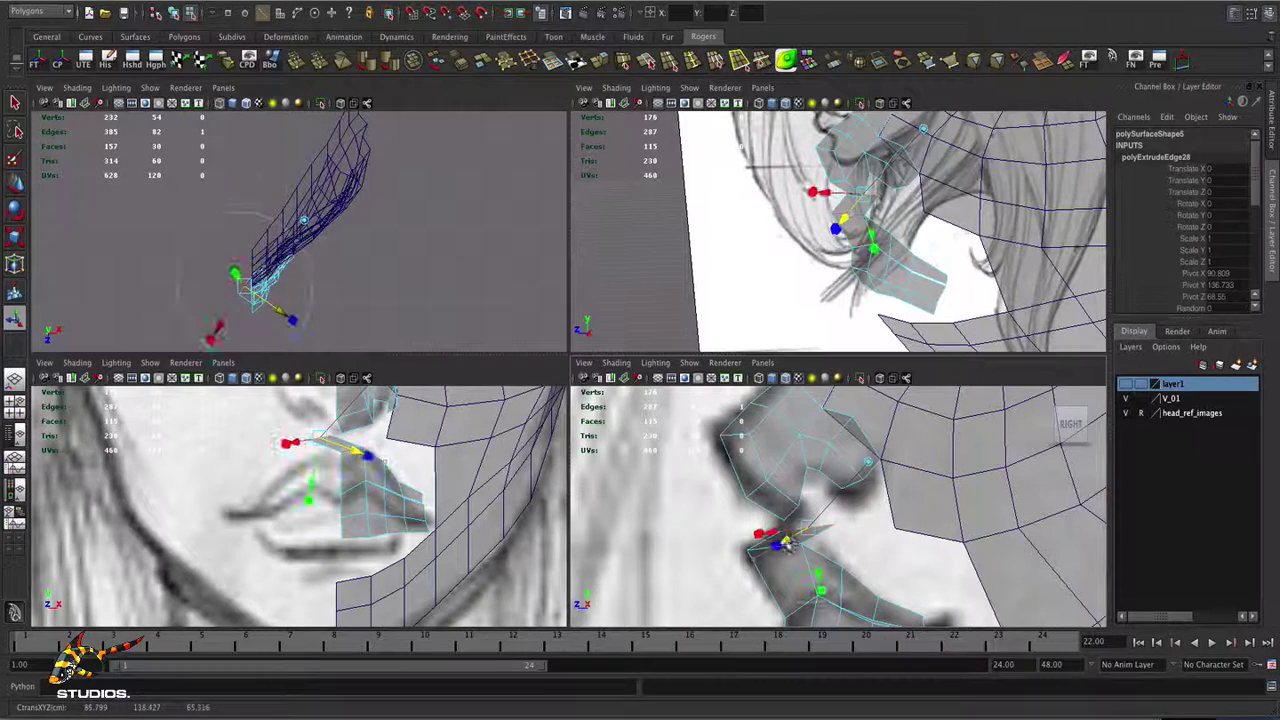
{"action": "left_click_drag", "start_coordinate": [333, 432], "coordinate": [352, 432]}
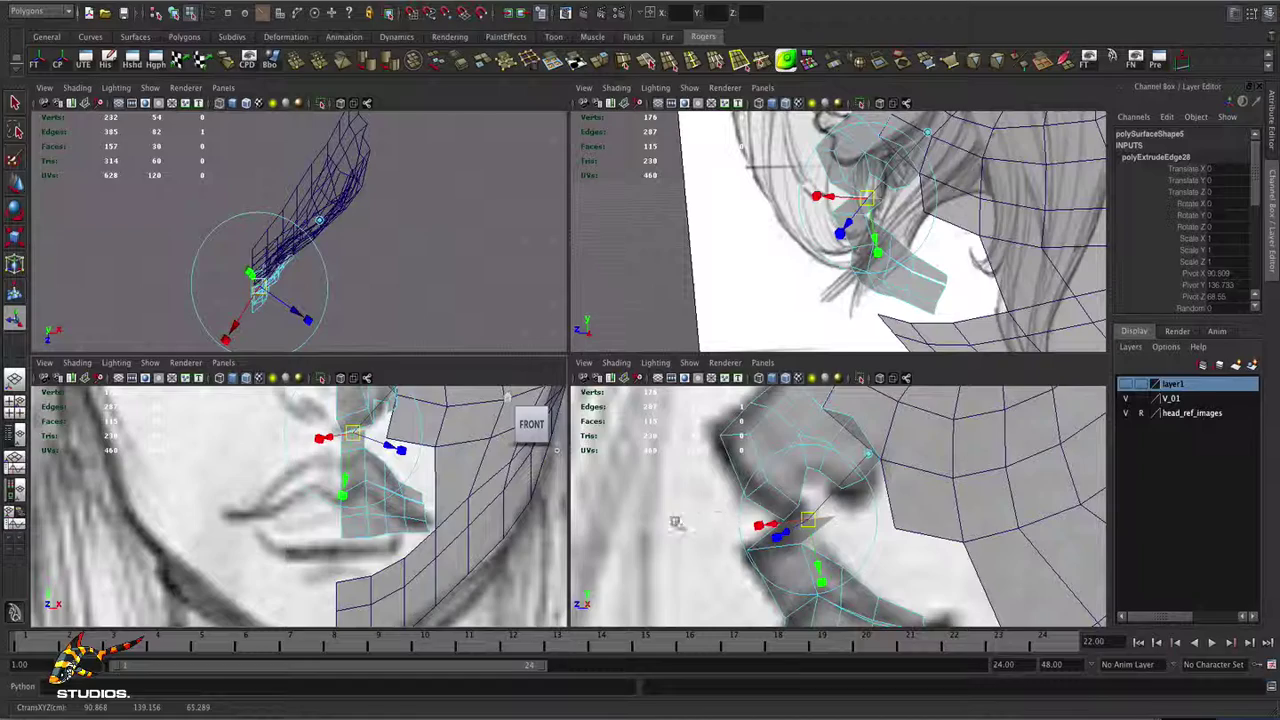
- Extrude the remaining three upper border edges of the lip patch upward and back, and shift the new strip outward in the front view
{"action": "left_click_drag", "start_coordinate": [675, 521], "coordinate": [770, 500], "text": "alt"}
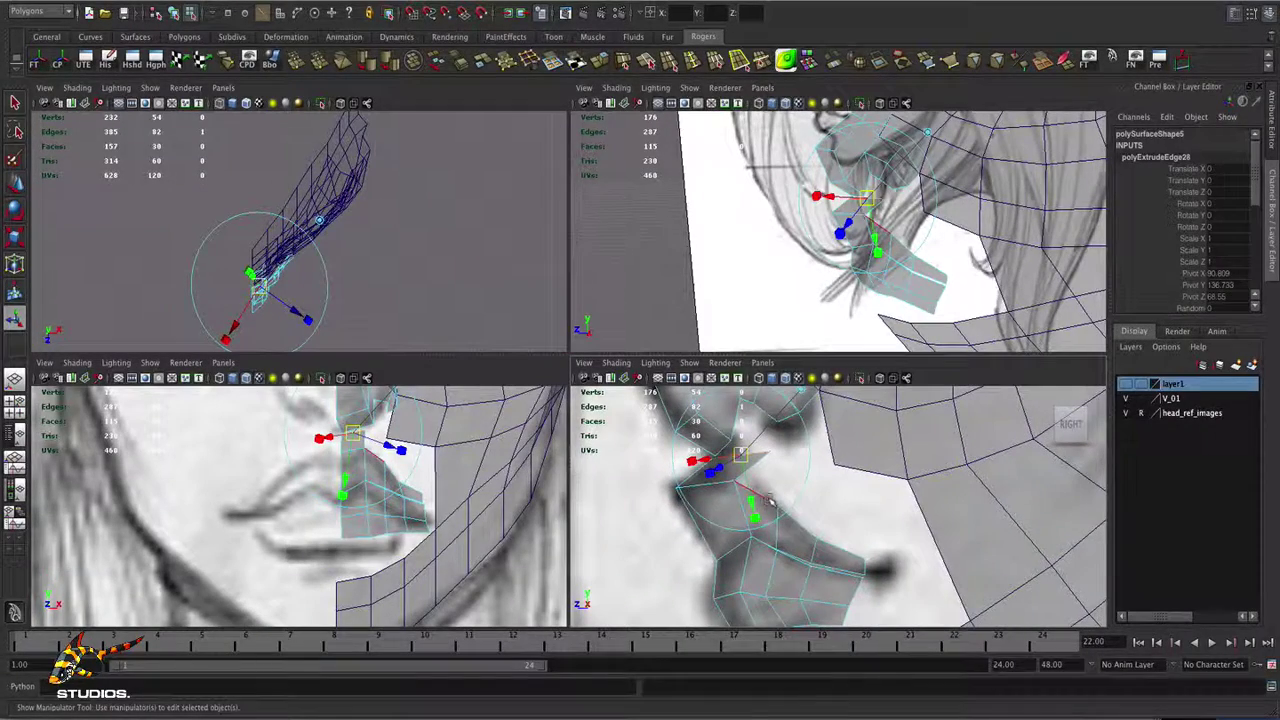
{"action": "left_click", "coordinate": [772, 502]}
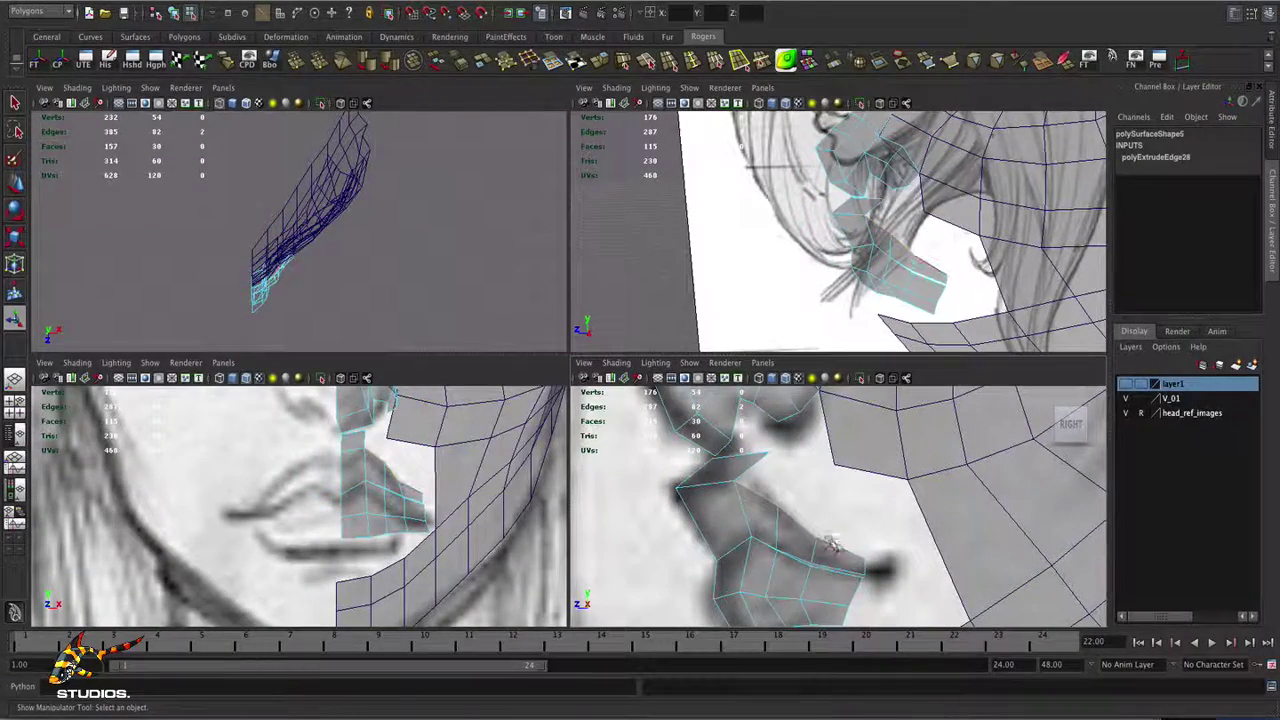
{"action": "key", "text": "g"}
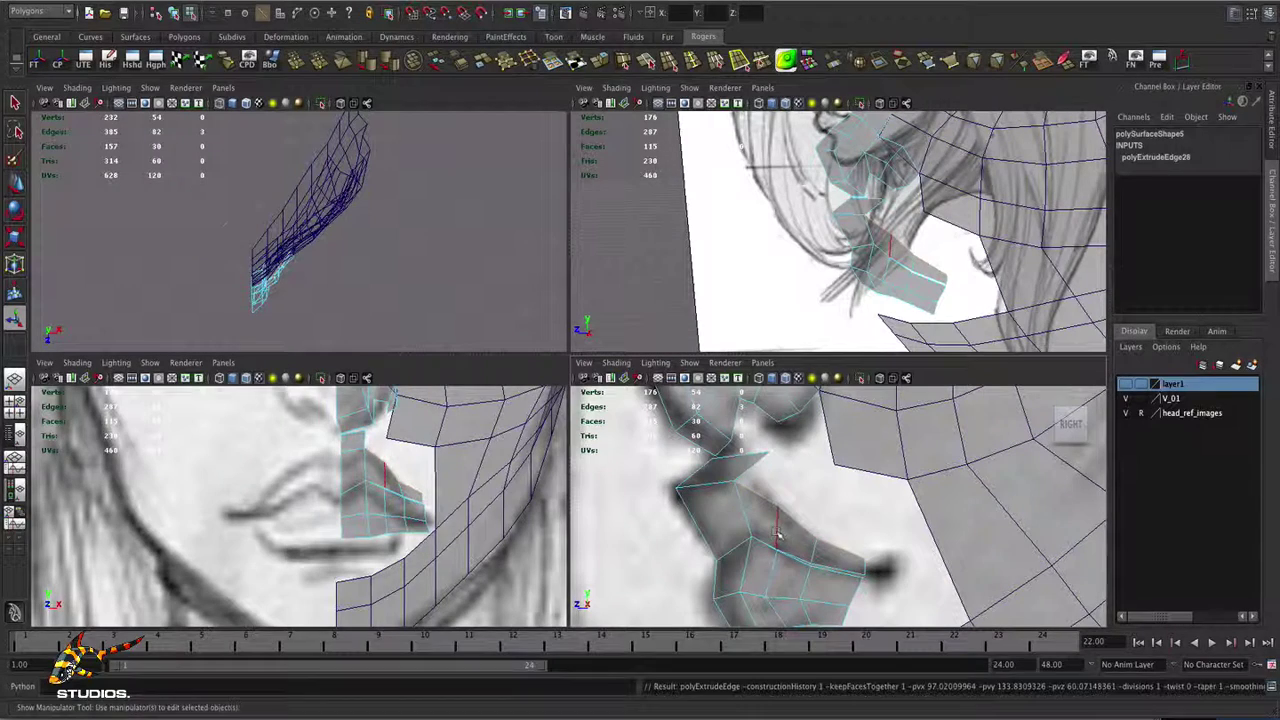
{"action": "left_click_drag", "start_coordinate": [735, 500], "coordinate": [765, 493]}
{"action": "key", "text": "t"}
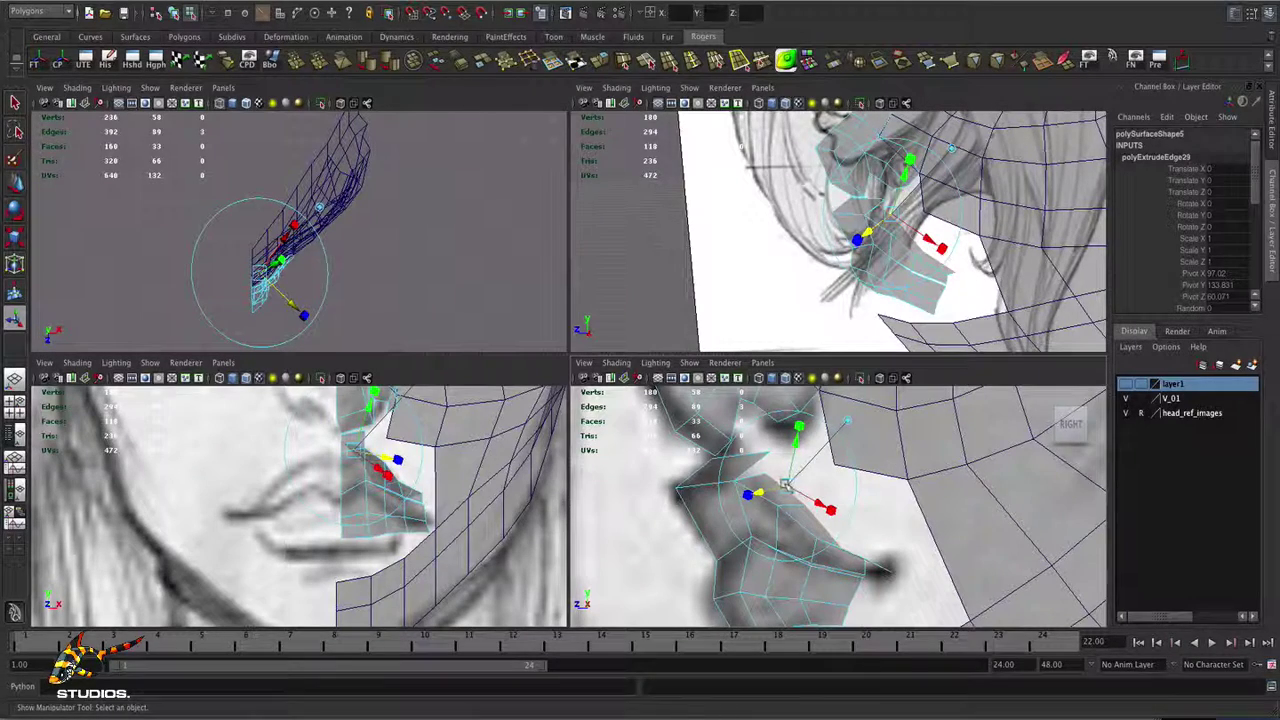
{"action": "left_click", "coordinate": [789, 493]}
{"action": "left_click", "coordinate": [789, 497]}
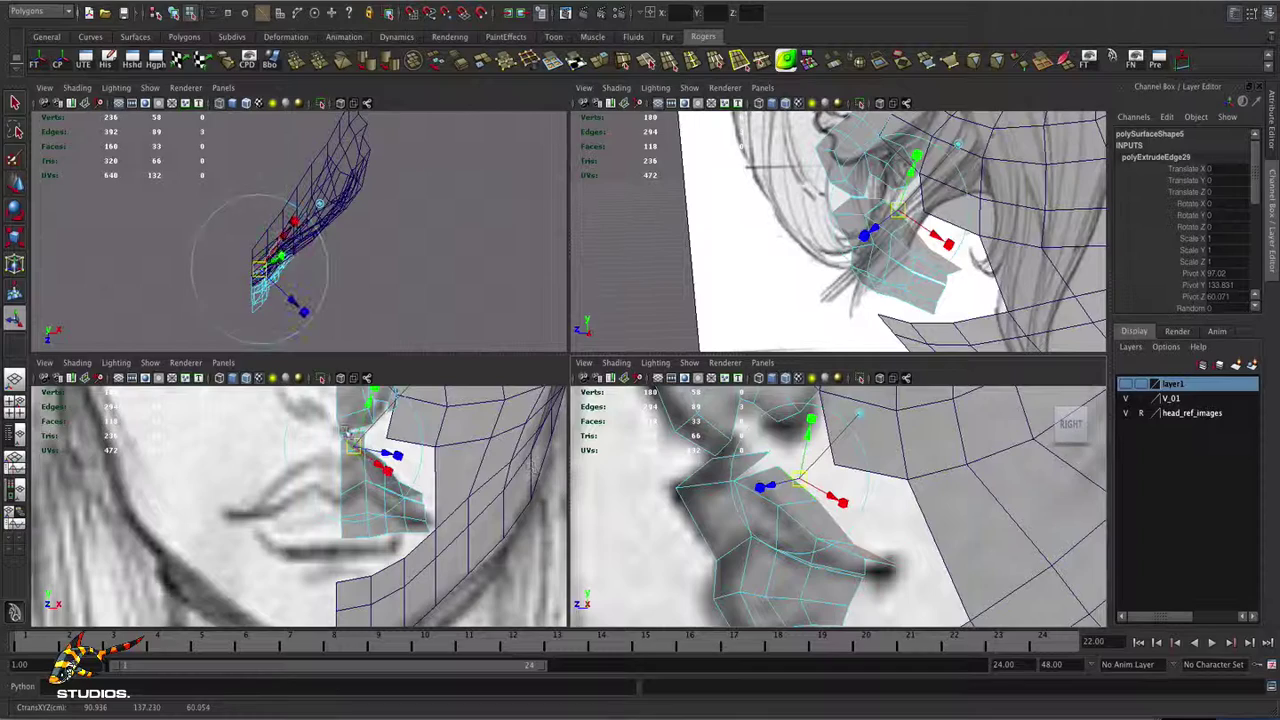
{"action": "left_click_drag", "start_coordinate": [348, 432], "coordinate": [376, 433]}
- Pull the new strip's two rear upper vertices forward in the side view, closer to the corner of the mouth
{"action": "right_click_drag", "start_coordinate": [857, 533], "coordinate": [822, 482]}
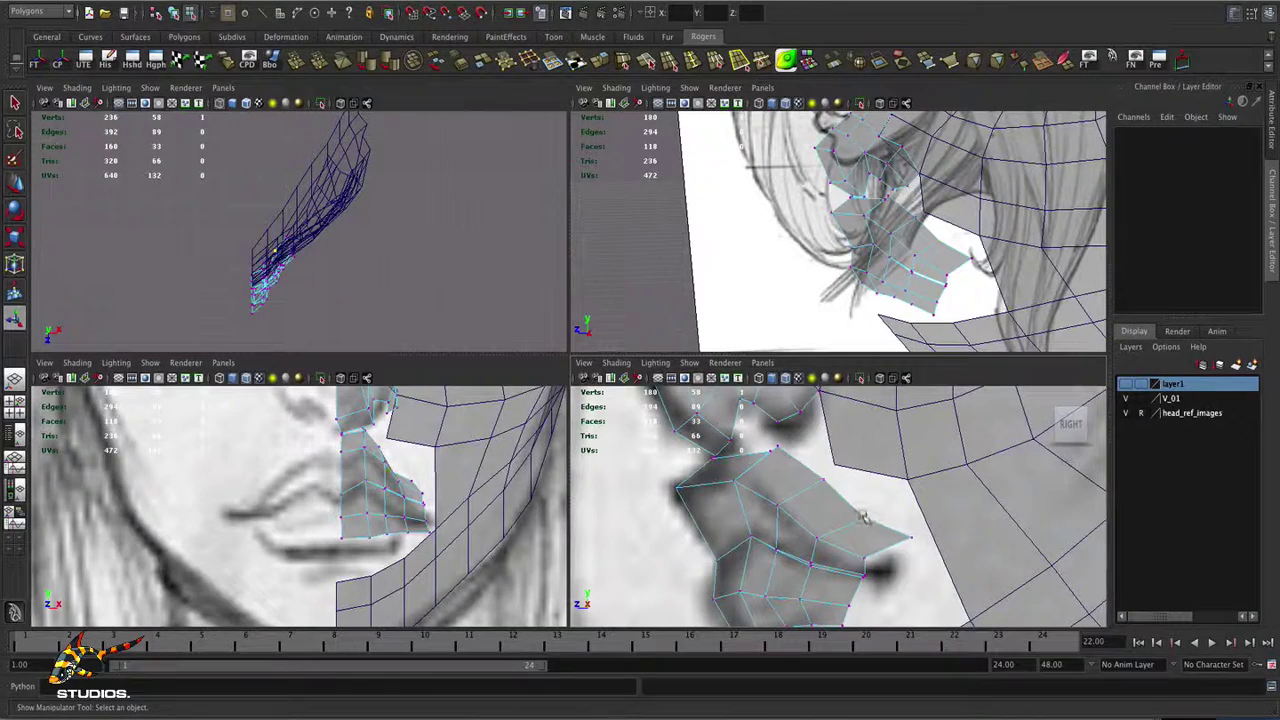
{"action": "left_click", "coordinate": [862, 517]}
{"action": "key", "text": "w"}
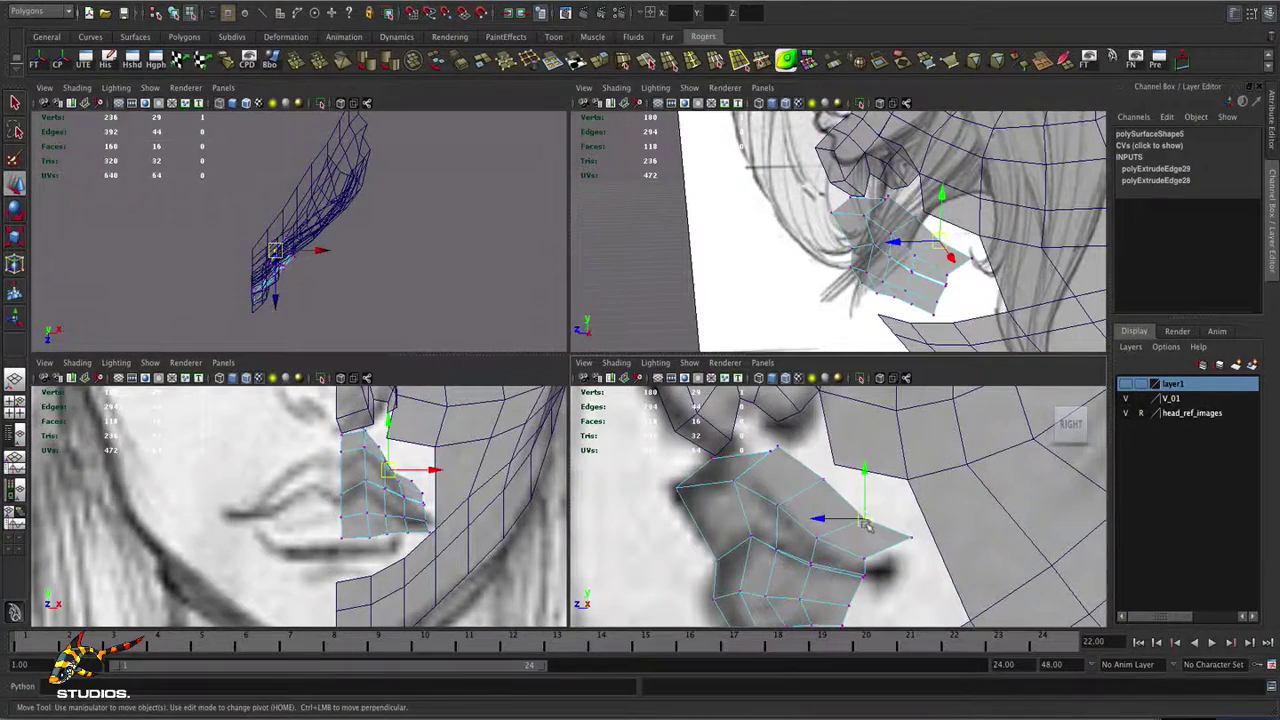
{"action": "left_click_drag", "start_coordinate": [861, 516], "coordinate": [856, 508]}
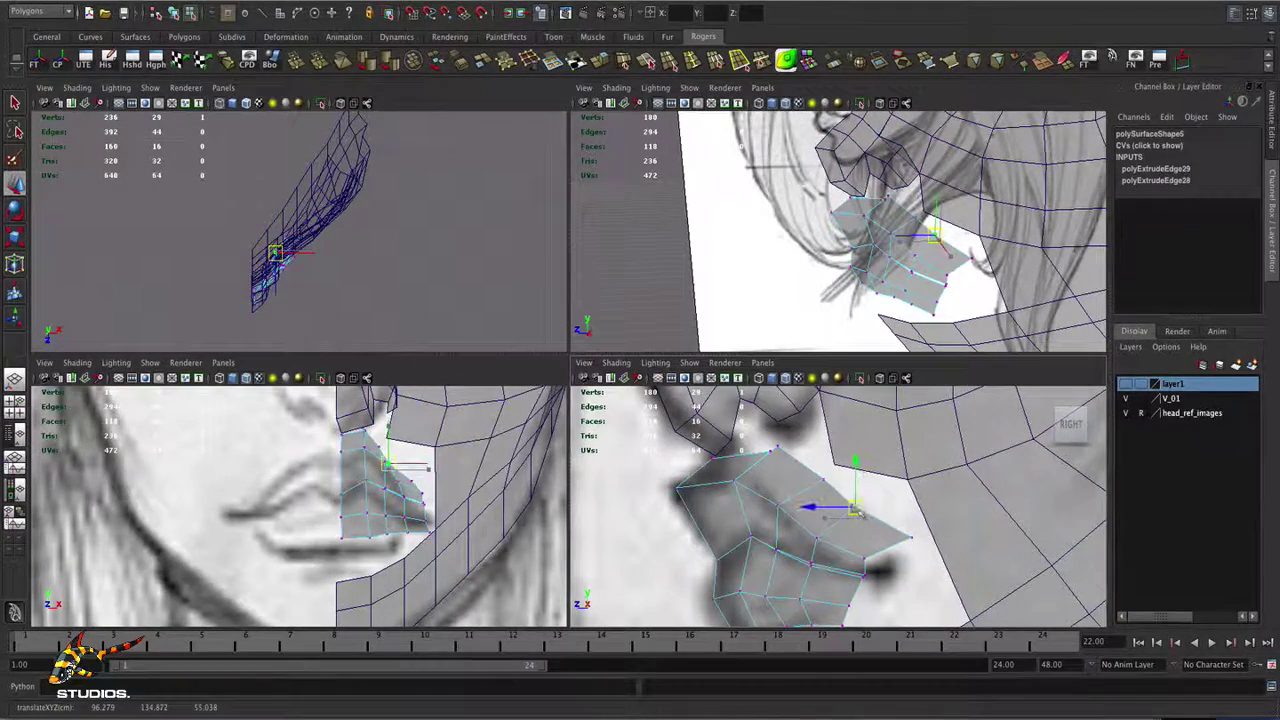
{"action": "left_click", "coordinate": [916, 538]}
{"action": "left_click_drag", "start_coordinate": [916, 538], "coordinate": [893, 532]}
- Switch the jaw strip to vertex editing and reposition its chin and upper border vertices to follow the side reference profile
{"action": "right_click_drag", "start_coordinate": [460, 510], "coordinate": [530, 500], "text": "alt"}
{"action": "middle_click_drag", "start_coordinate": [530, 500], "coordinate": [490, 510], "text": "alt"}
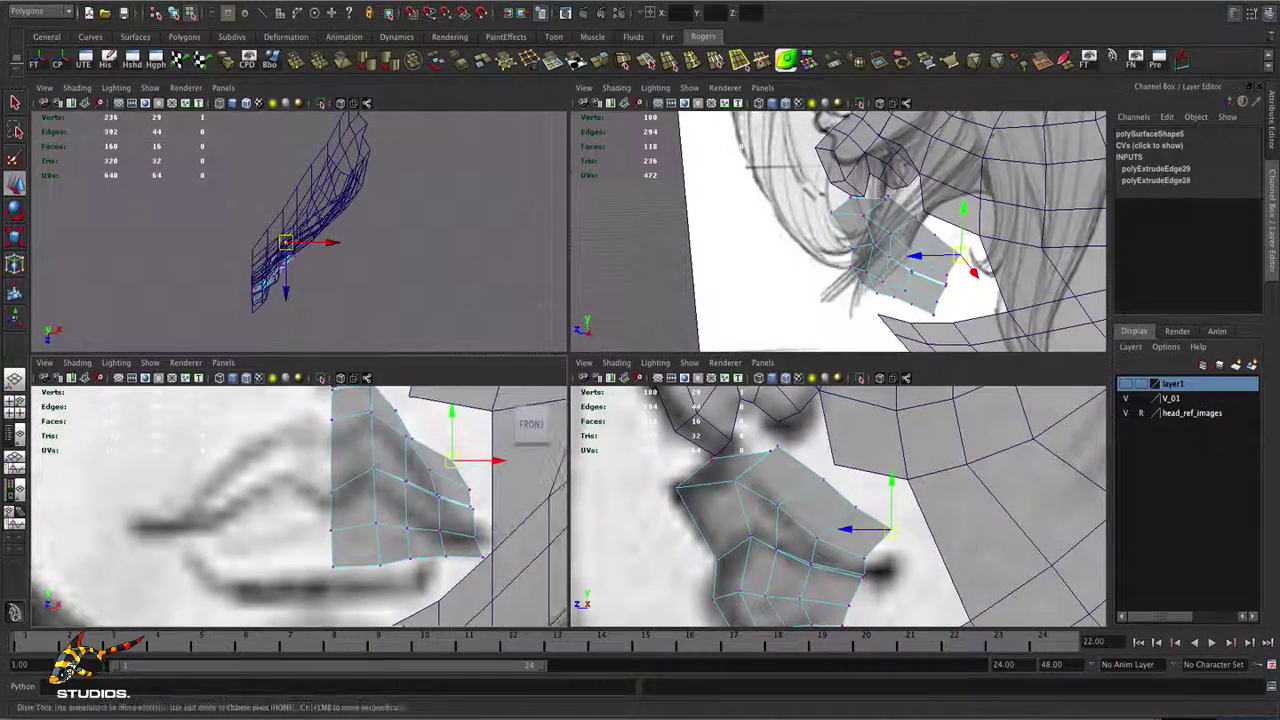
{"action": "right_click_drag", "start_coordinate": [935, 615], "coordinate": [905, 620], "text": "alt"}
{"action": "middle_click_drag", "start_coordinate": [905, 620], "coordinate": [902, 518], "text": "alt"}
{"action": "right_click_drag", "start_coordinate": [440, 525], "coordinate": [350, 492], "text": "alt"}
{"action": "middle_click_drag", "start_coordinate": [428, 540], "coordinate": [420, 499], "text": "alt"}
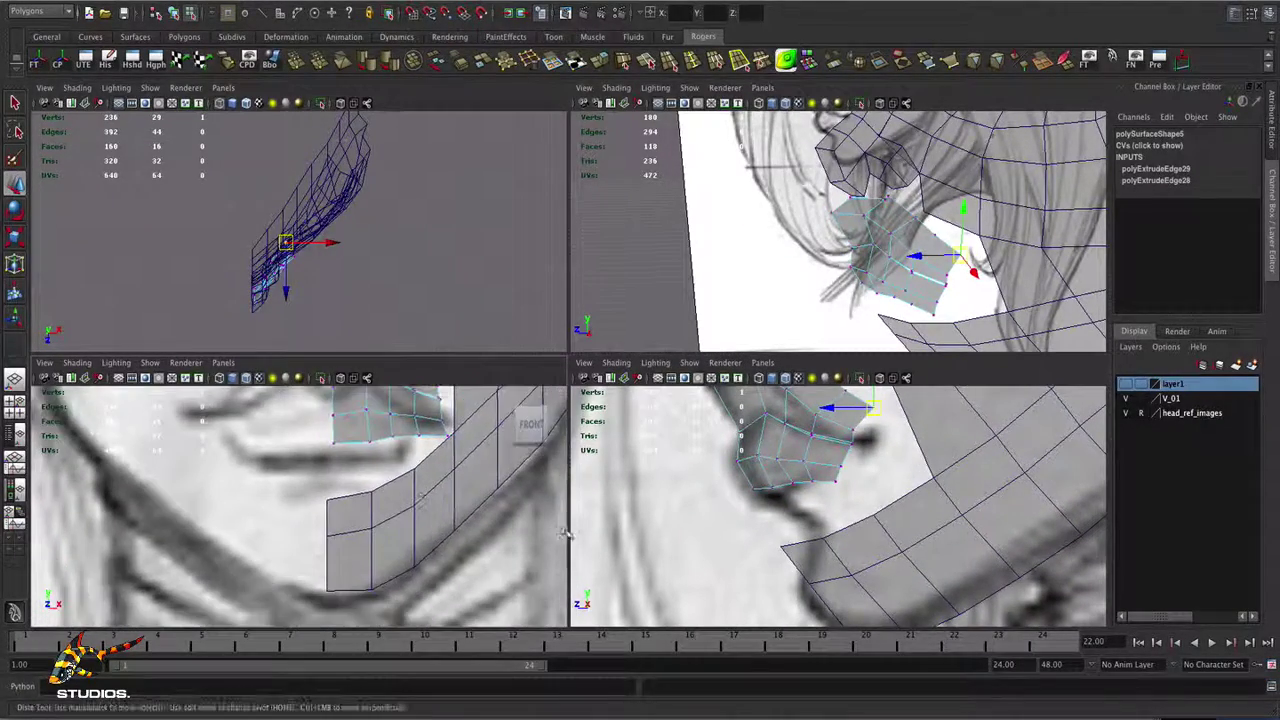
{"action": "left_click", "coordinate": [851, 572]}
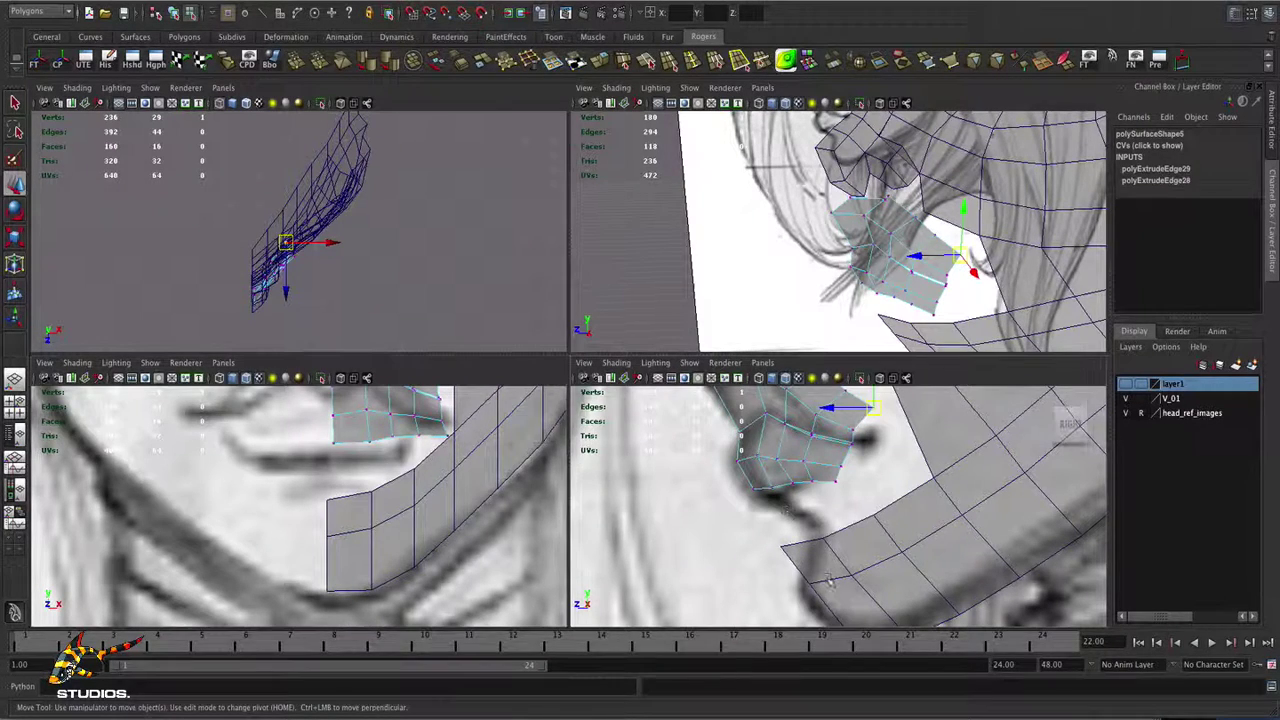
{"action": "right_click_drag", "start_coordinate": [818, 478], "coordinate": [800, 648]}
{"action": "left_click", "coordinate": [809, 584]}
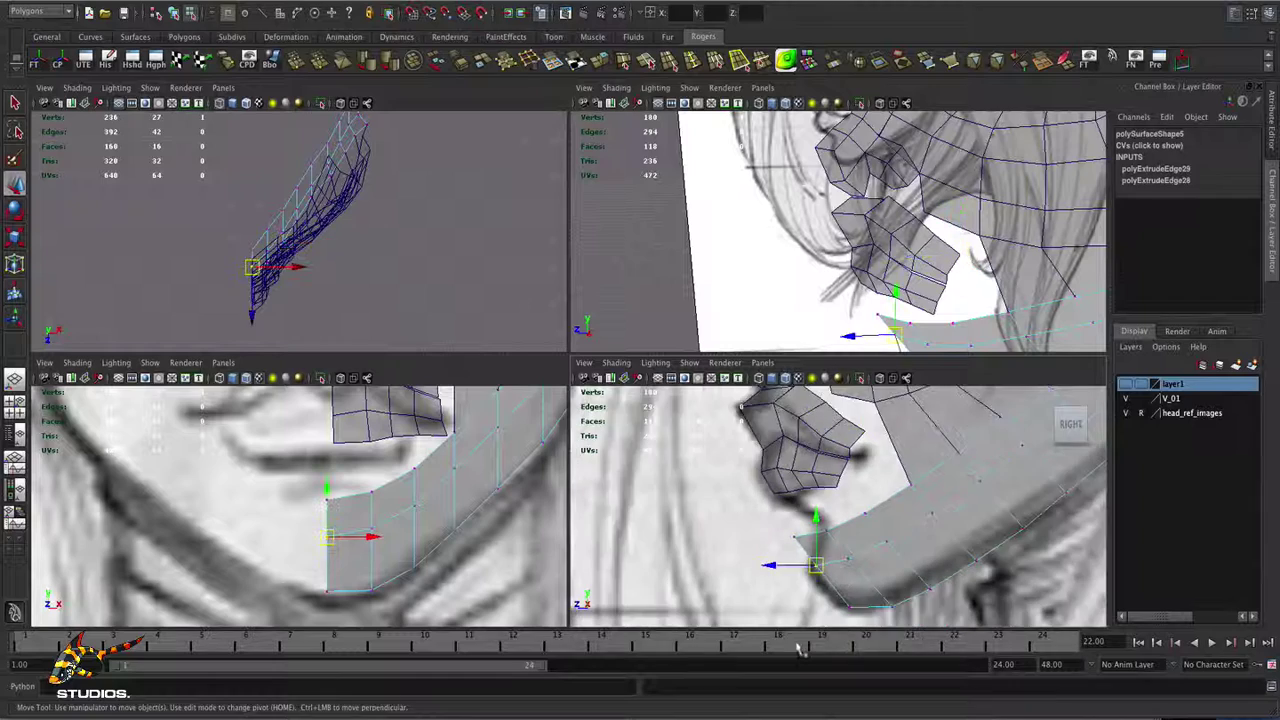
{"action": "middle_click_drag", "start_coordinate": [800, 595], "coordinate": [782, 537], "text": "alt"}
{"action": "left_click_drag", "start_coordinate": [800, 508], "coordinate": [858, 451]}
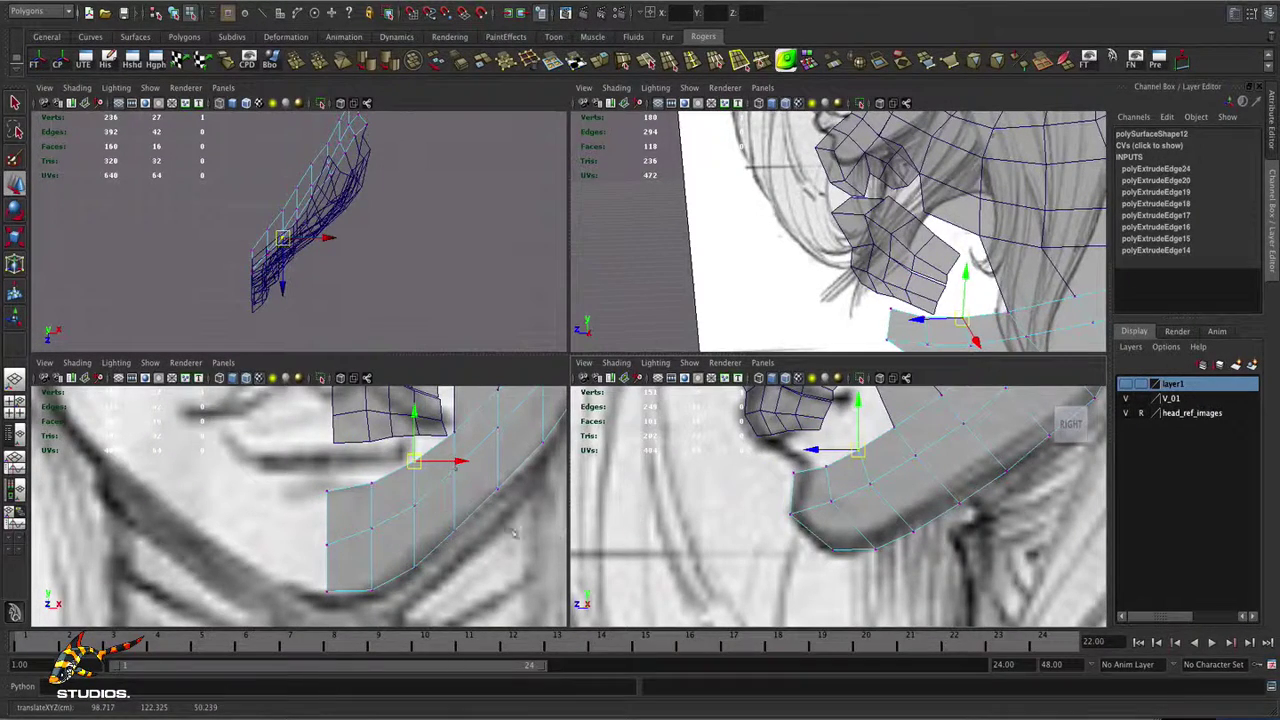
- Move the chin's three centre-line vertices sideways in the front view onto the face's midline
{"action": "left_click_drag", "start_coordinate": [276, 468], "coordinate": [382, 545]}
{"action": "left_click", "coordinate": [327, 541]}
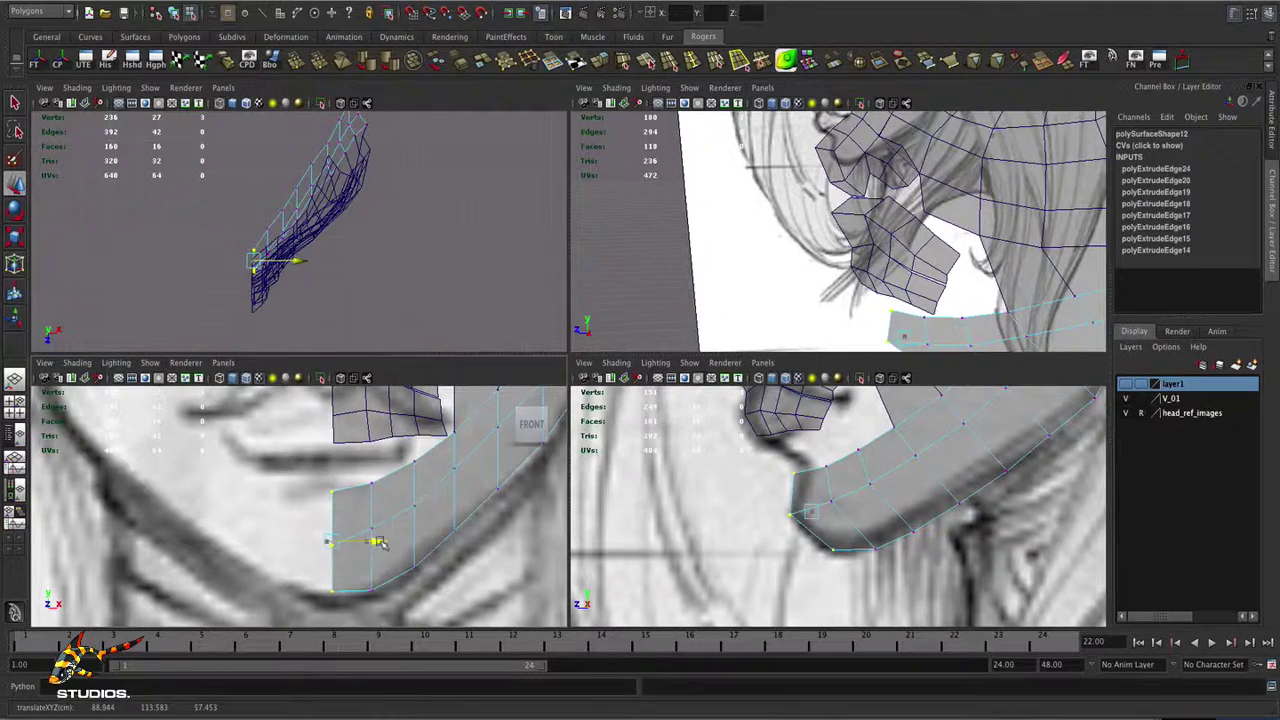
{"action": "left_click", "coordinate": [768, 508]}
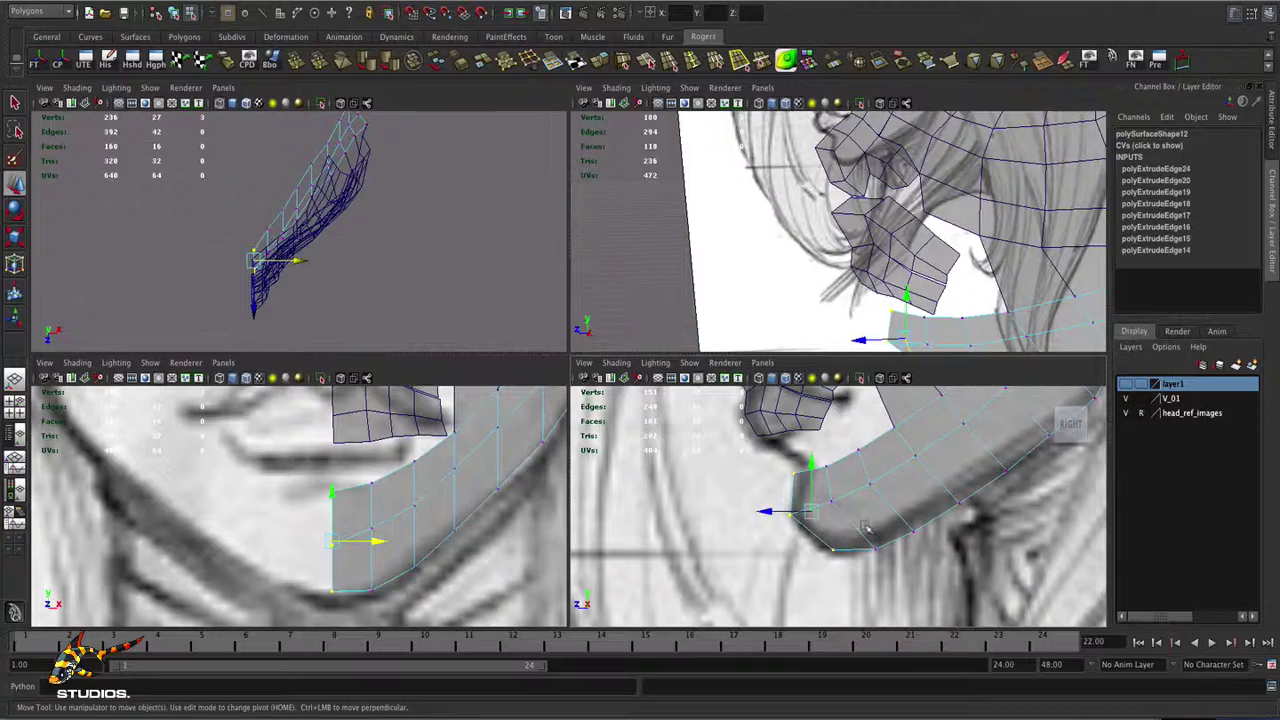
- Return to object selection in the full side view, select all the face patches and delete their construction history
{"action": "middle_click_drag", "start_coordinate": [907, 531], "coordinate": [914, 542], "text": "alt"}
{"action": "right_click_drag", "start_coordinate": [914, 540], "coordinate": [856, 530], "text": "alt"}
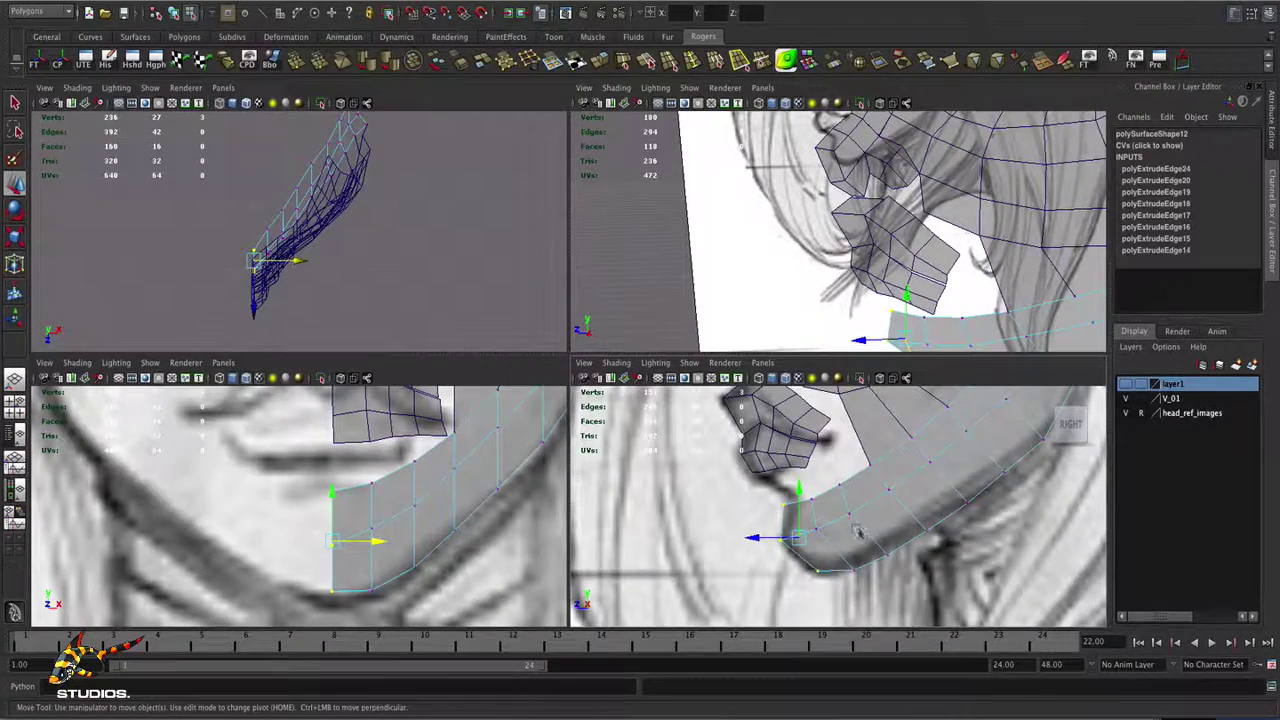
{"action": "key", "text": "space"}
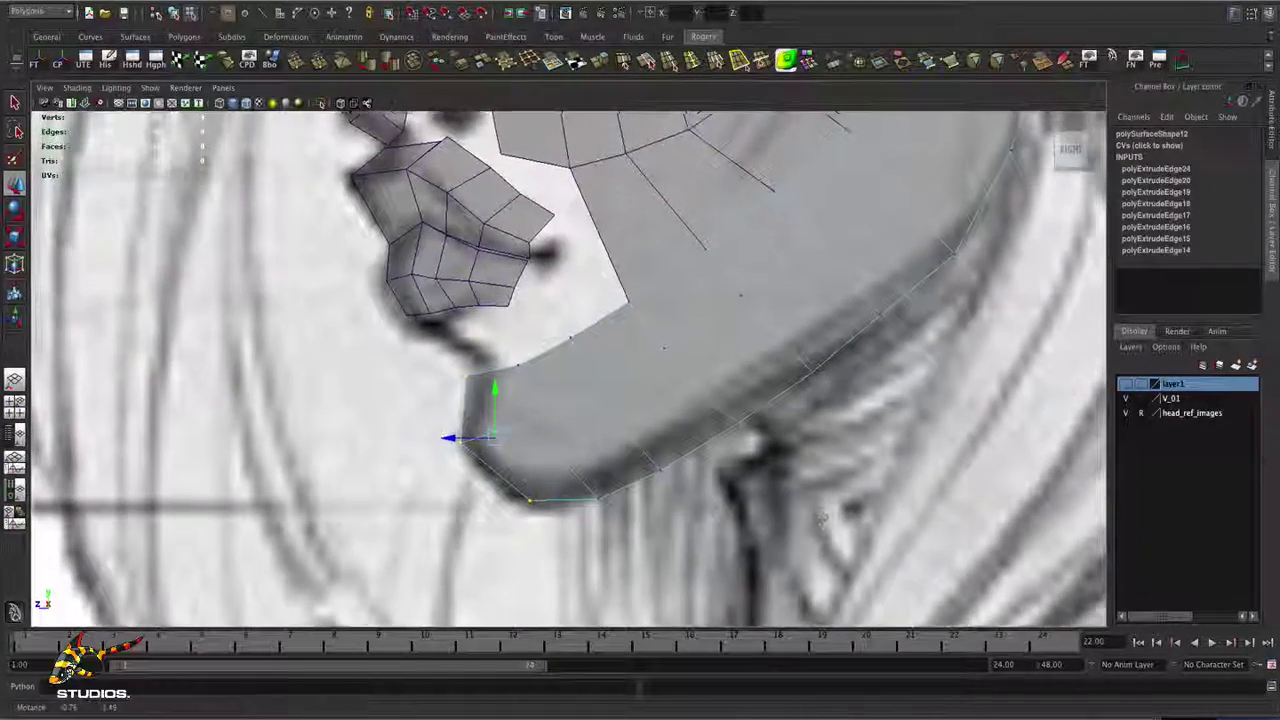
{"action": "middle_click_drag", "start_coordinate": [879, 487], "coordinate": [887, 517], "text": "alt"}
{"action": "middle_click_drag", "start_coordinate": [735, 490], "coordinate": [795, 543], "text": "alt"}
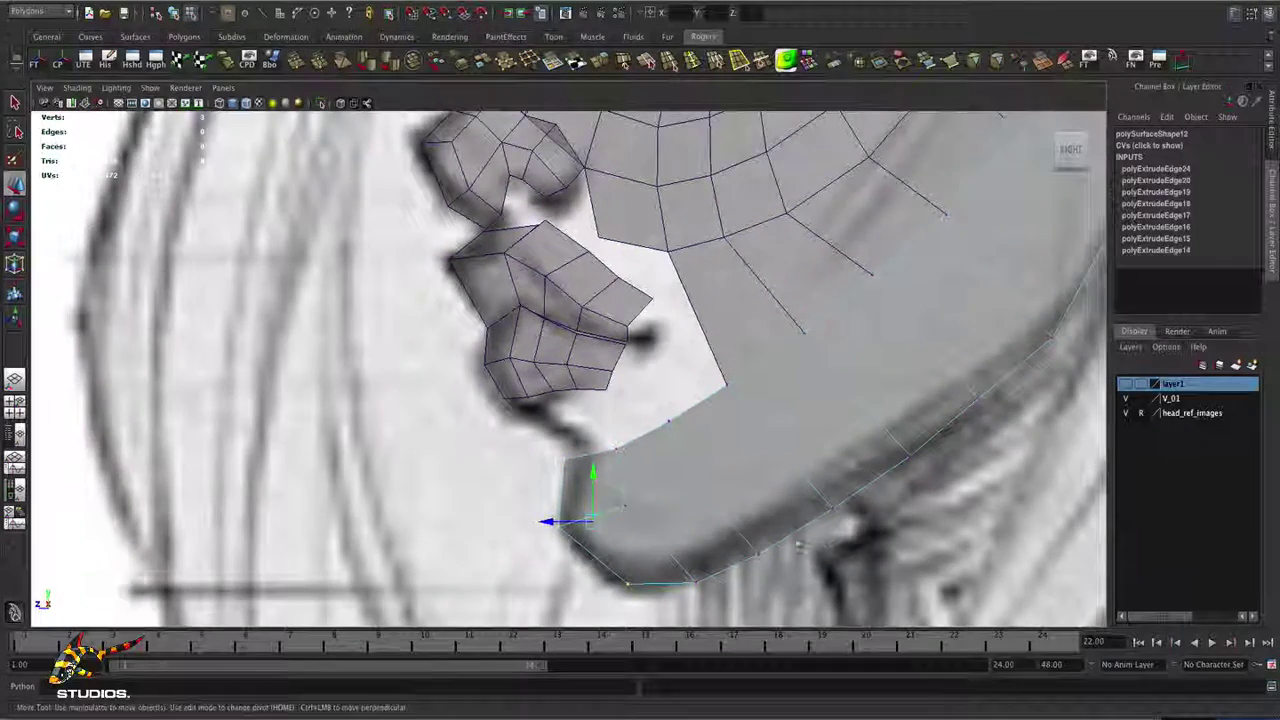
{"action": "right_click_drag", "start_coordinate": [795, 543], "coordinate": [690, 525], "text": "alt"}
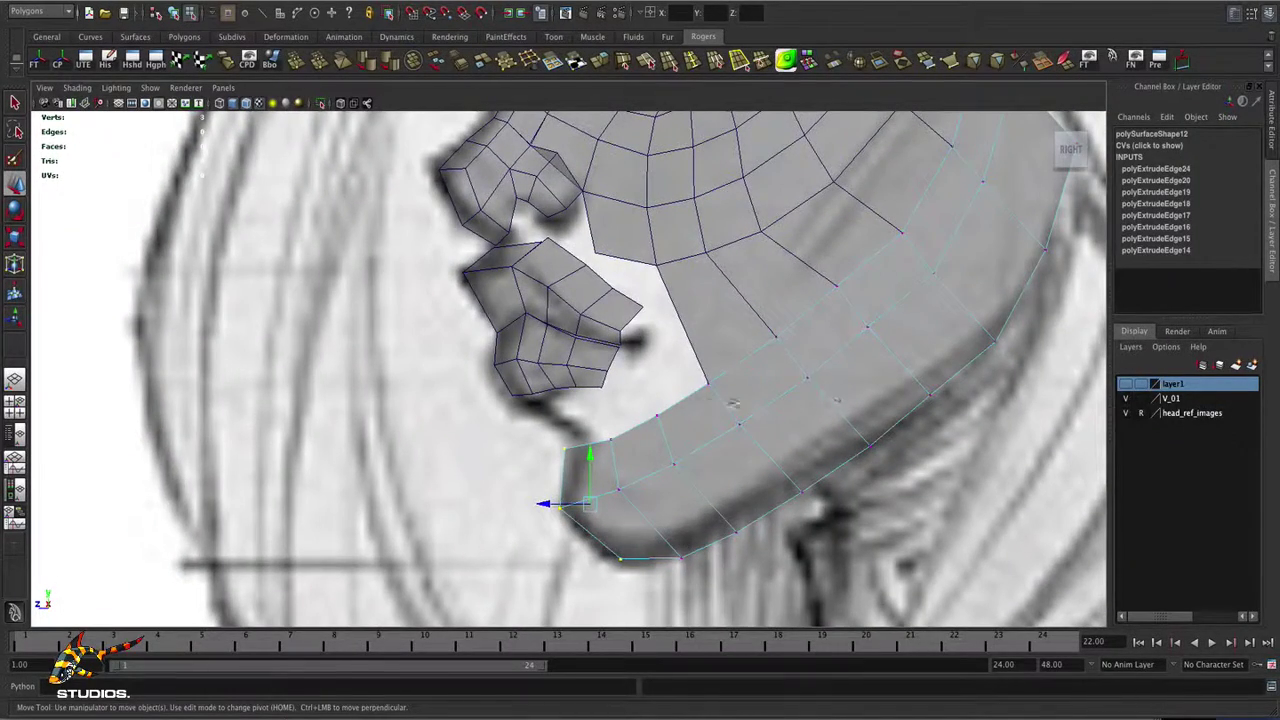
{"action": "scroll", "coordinate": [740, 395], "scroll_direction": "down", "scroll_amount": 1}
{"action": "right_click_drag", "start_coordinate": [776, 351], "coordinate": [455, 310]}
{"action": "middle_click_drag", "start_coordinate": [455, 310], "coordinate": [477, 455], "text": "alt"}
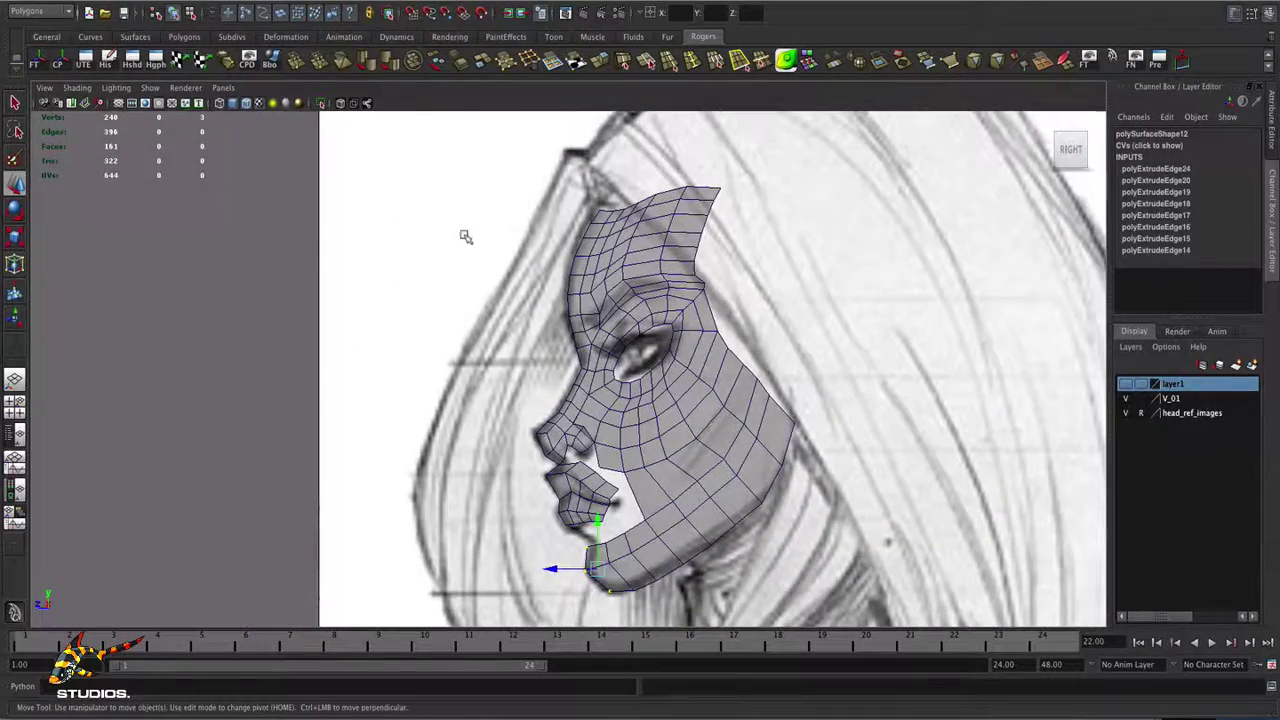
{"action": "left_click_drag", "start_coordinate": [470, 215], "coordinate": [882, 614]}
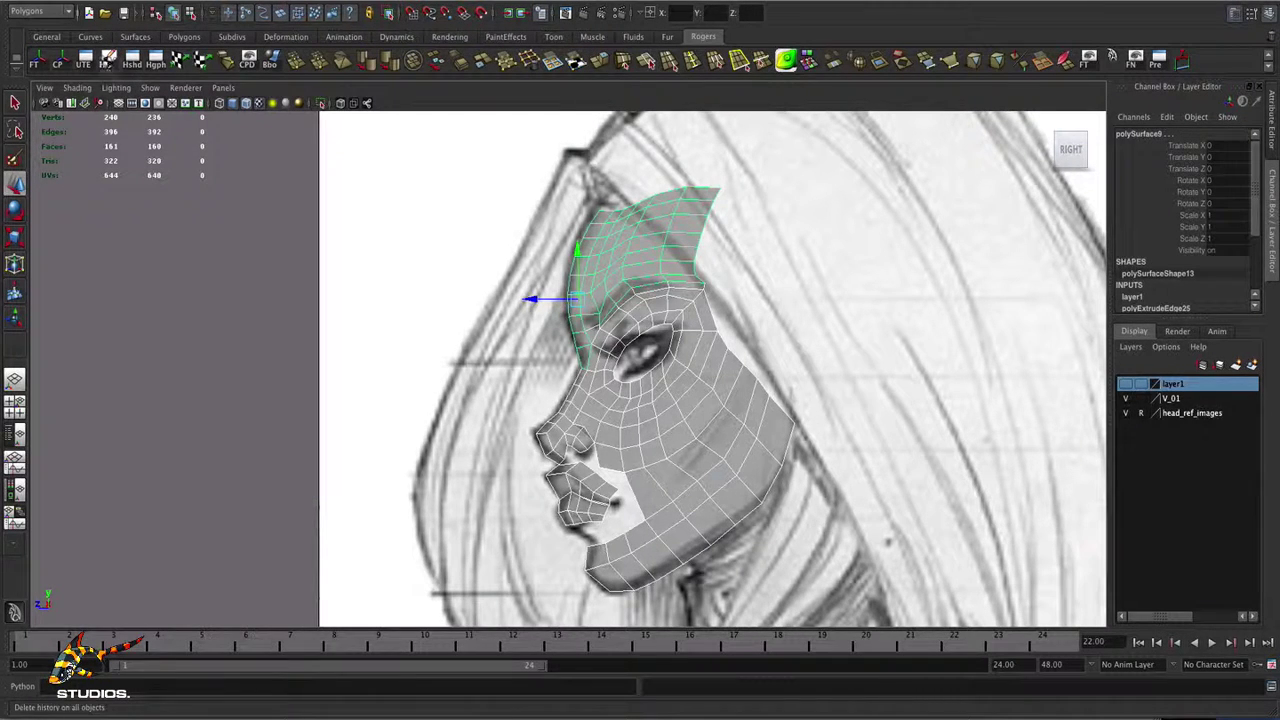
{"action": "left_click", "coordinate": [125, 70]}
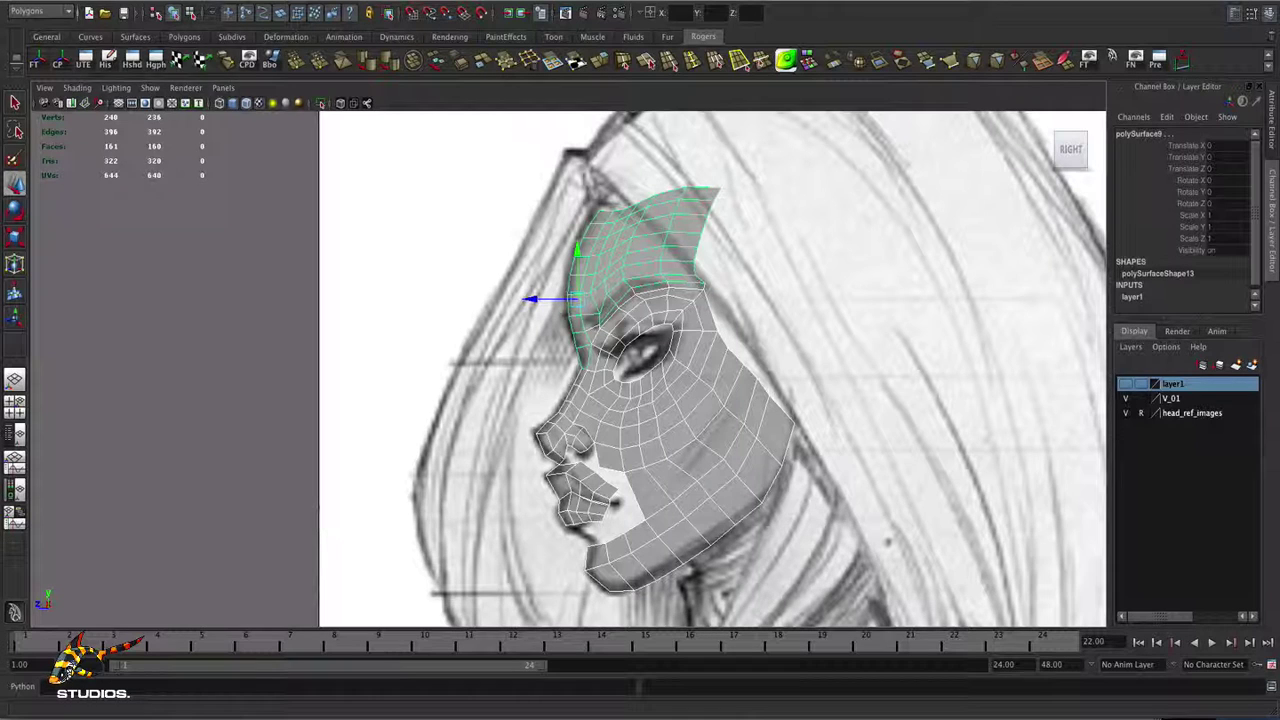
- Save the scene as a new version named head_build_07.ma in the Character_ref folder
{"action": "left_click", "coordinate": [80, 0]}
{"action": "left_click", "coordinate": [118, 52]}
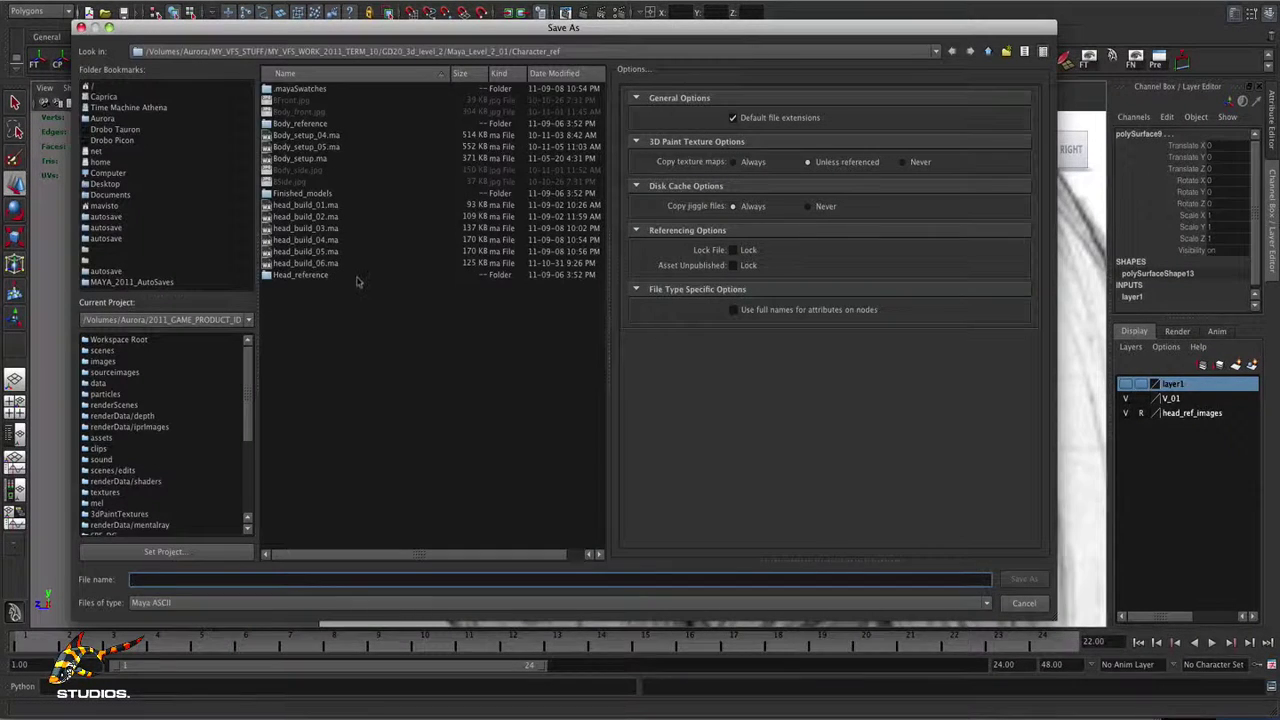
{"action": "left_click", "coordinate": [340, 268]}
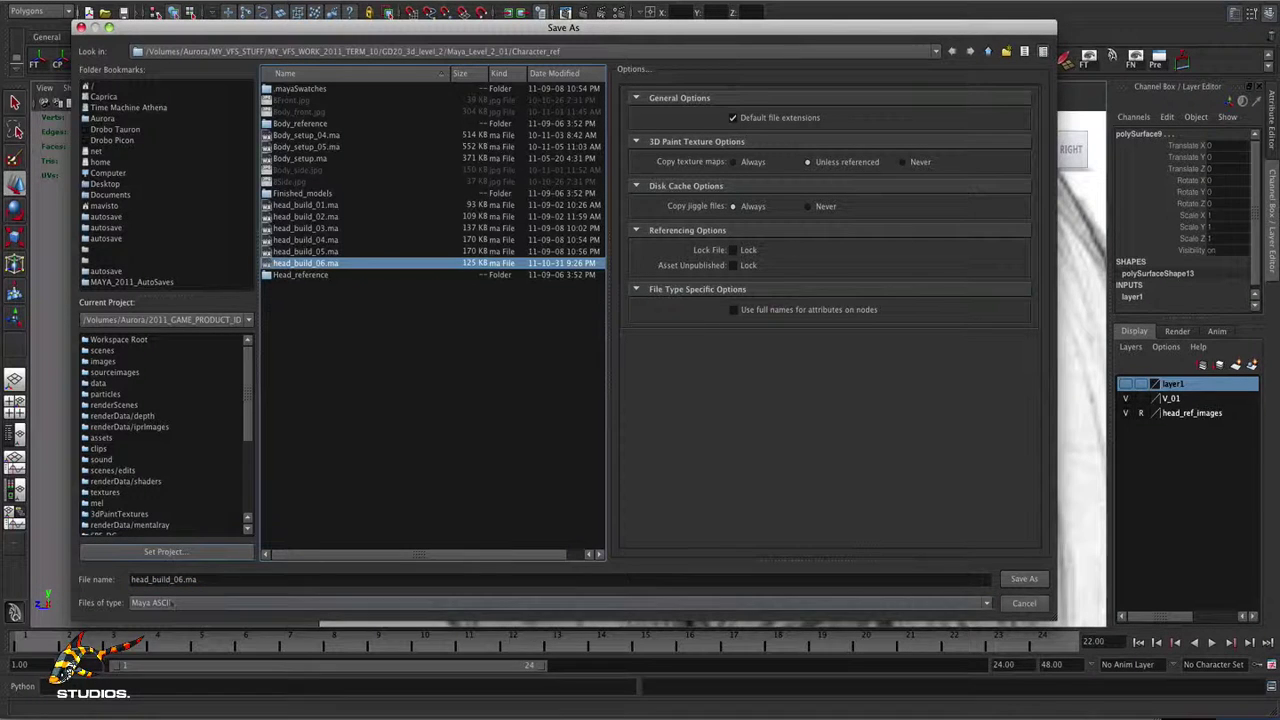
{"action": "left_click", "coordinate": [186, 579]}
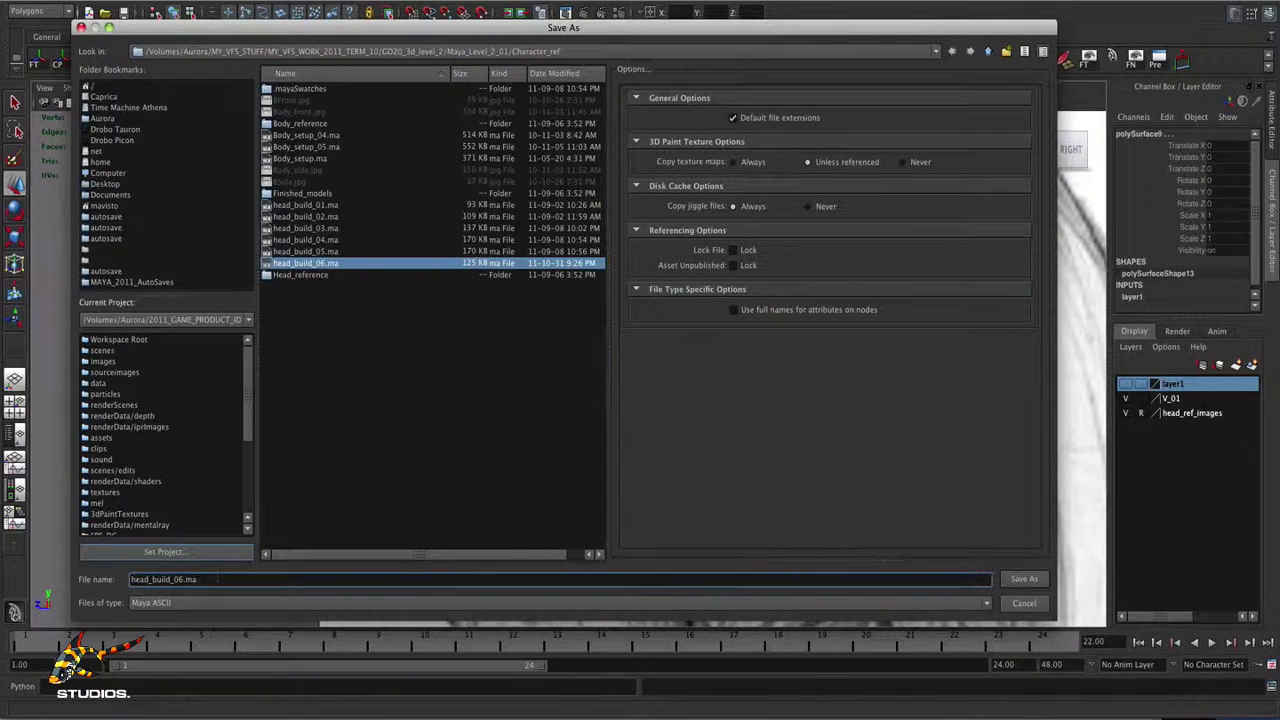
{"action": "key", "text": "BackSpace"}
{"action": "type", "text": "7"}
{"action": "key", "text": "Return"}
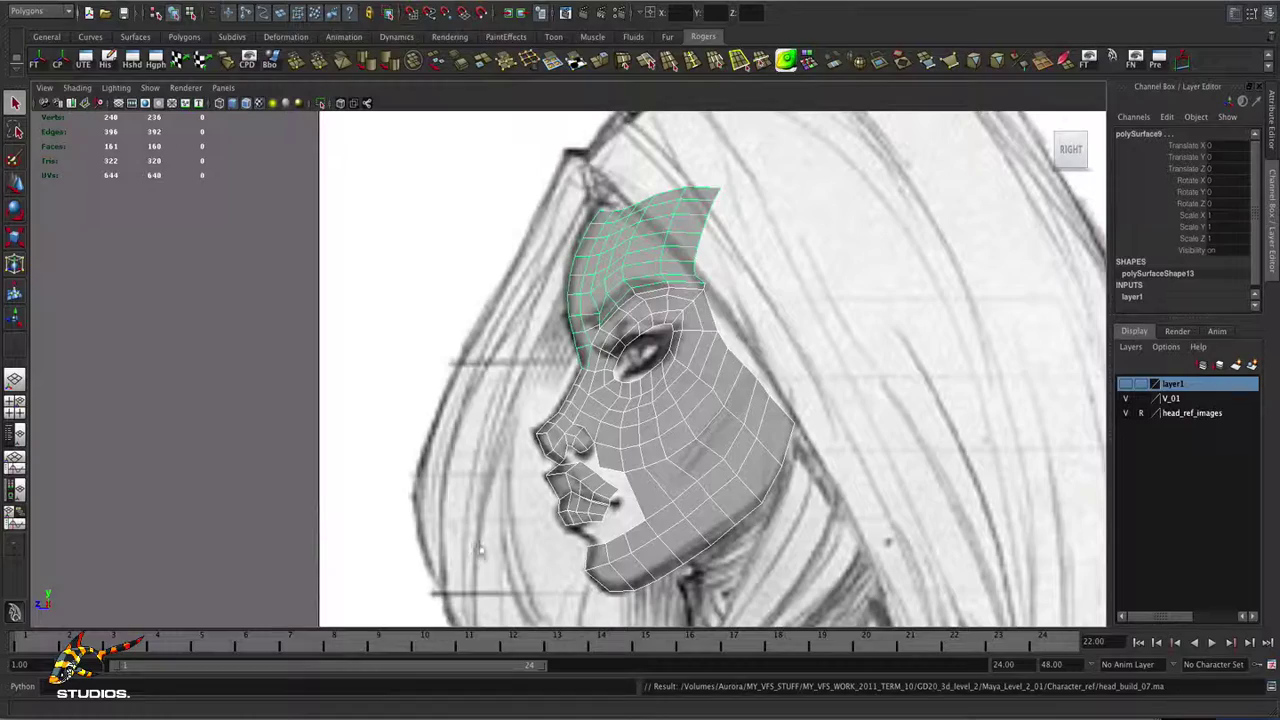
- Select all the face patches in the perspective view and combine them into a single mesh
{"action": "key", "text": "space"}
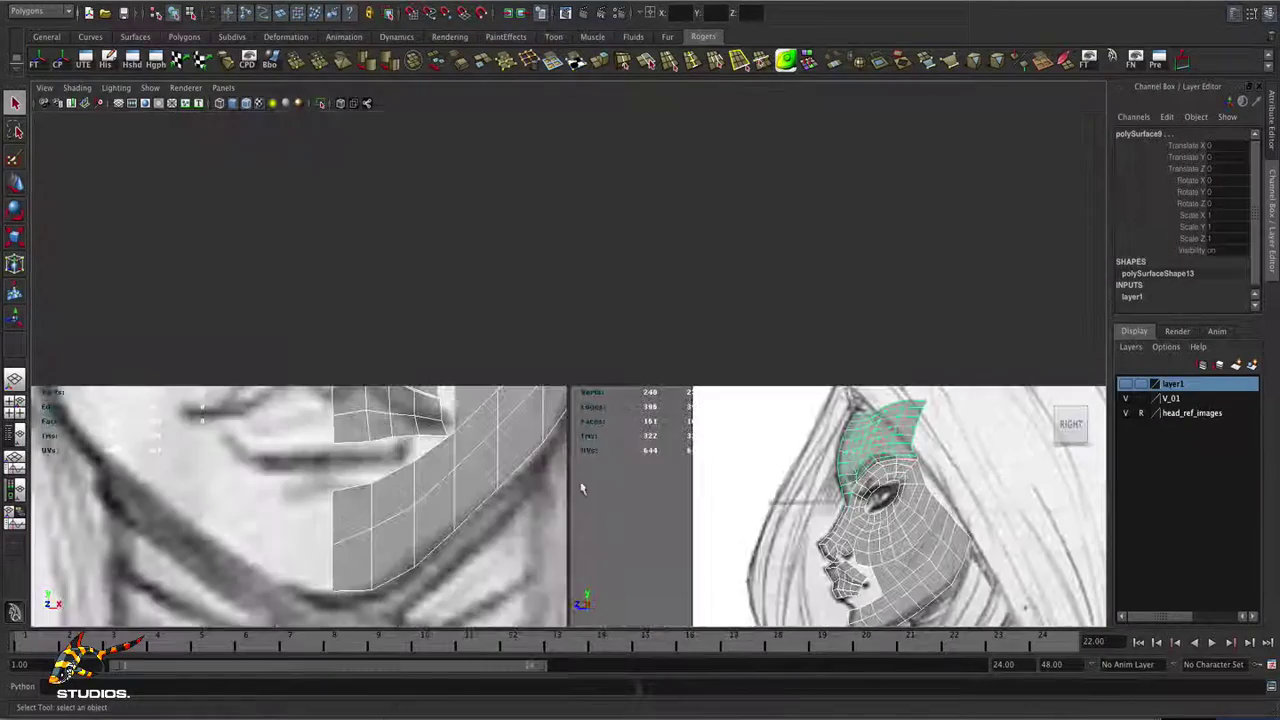
{"action": "left_click_drag", "start_coordinate": [762, 299], "coordinate": [790, 420], "text": "alt"}
{"action": "key", "text": "space"}
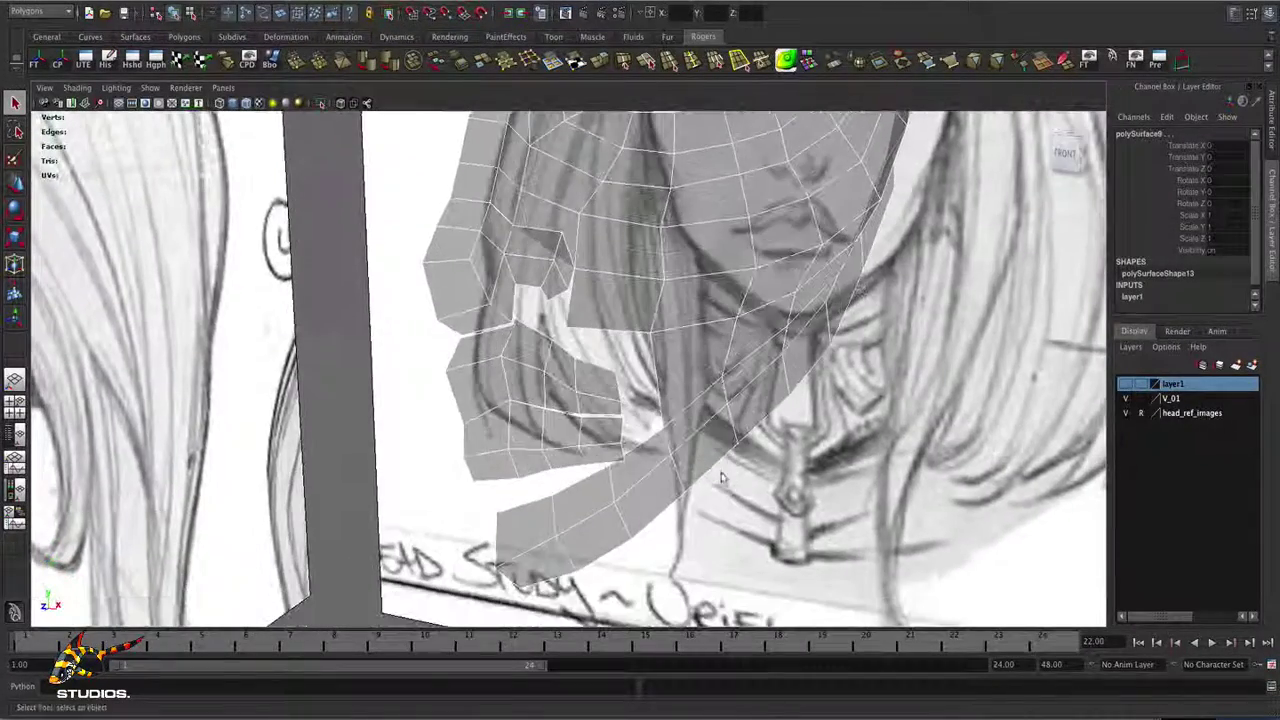
{"action": "scroll", "coordinate": [760, 435], "scroll_direction": "up", "scroll_amount": 5}
{"action": "scroll", "coordinate": [751, 443], "scroll_direction": "down", "scroll_amount": 6}
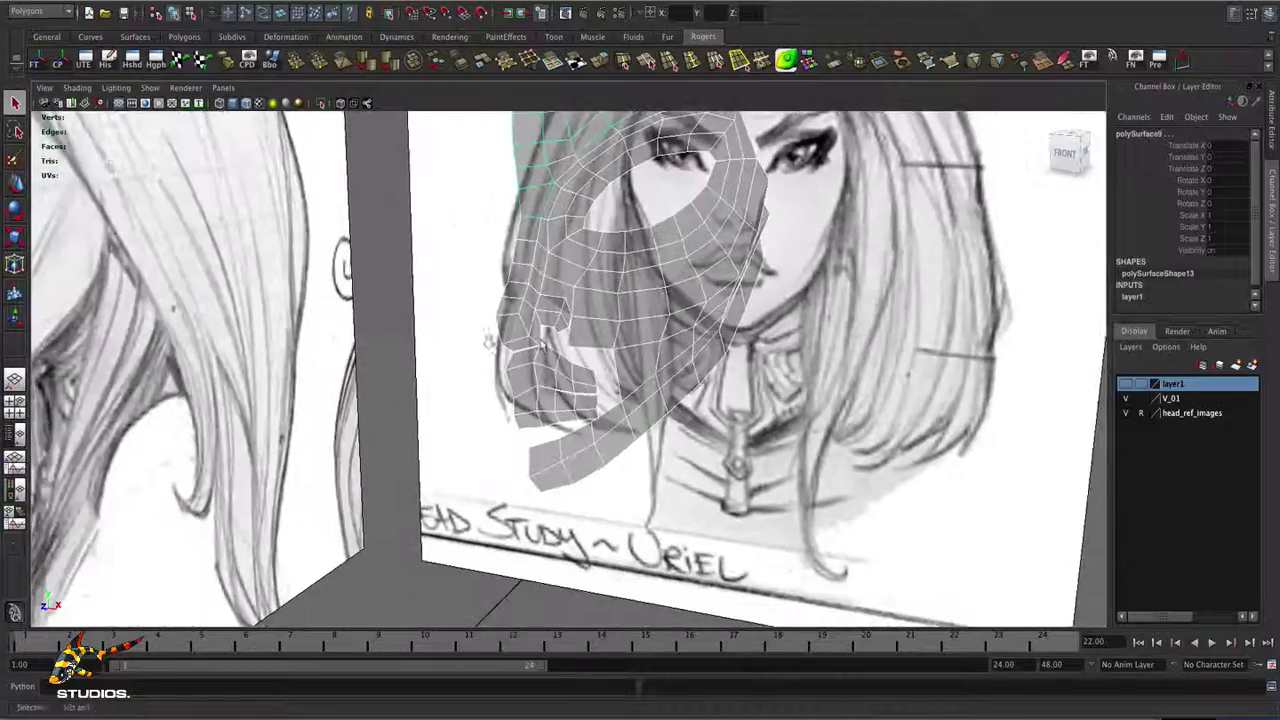
{"action": "left_click_drag", "start_coordinate": [751, 443], "coordinate": [628, 342], "text": "alt"}
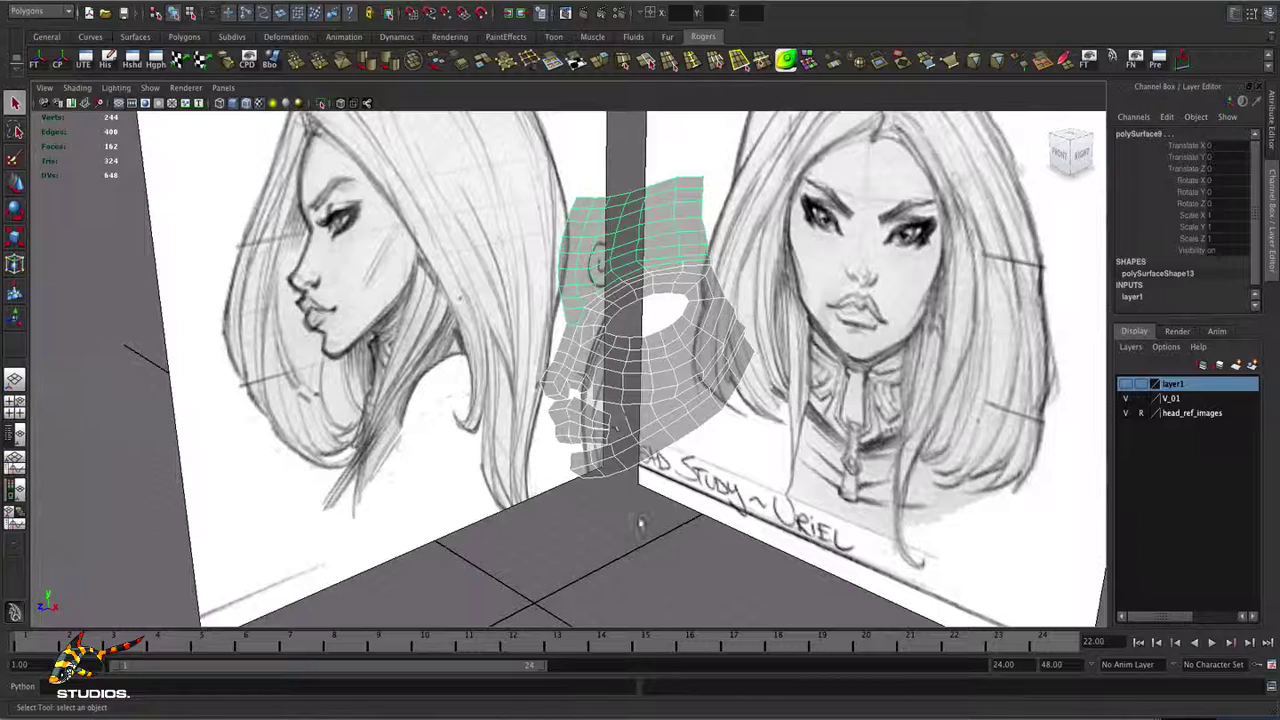
{"action": "left_click", "coordinate": [641, 525]}
{"action": "left_click_drag", "start_coordinate": [521, 205], "coordinate": [758, 514]}
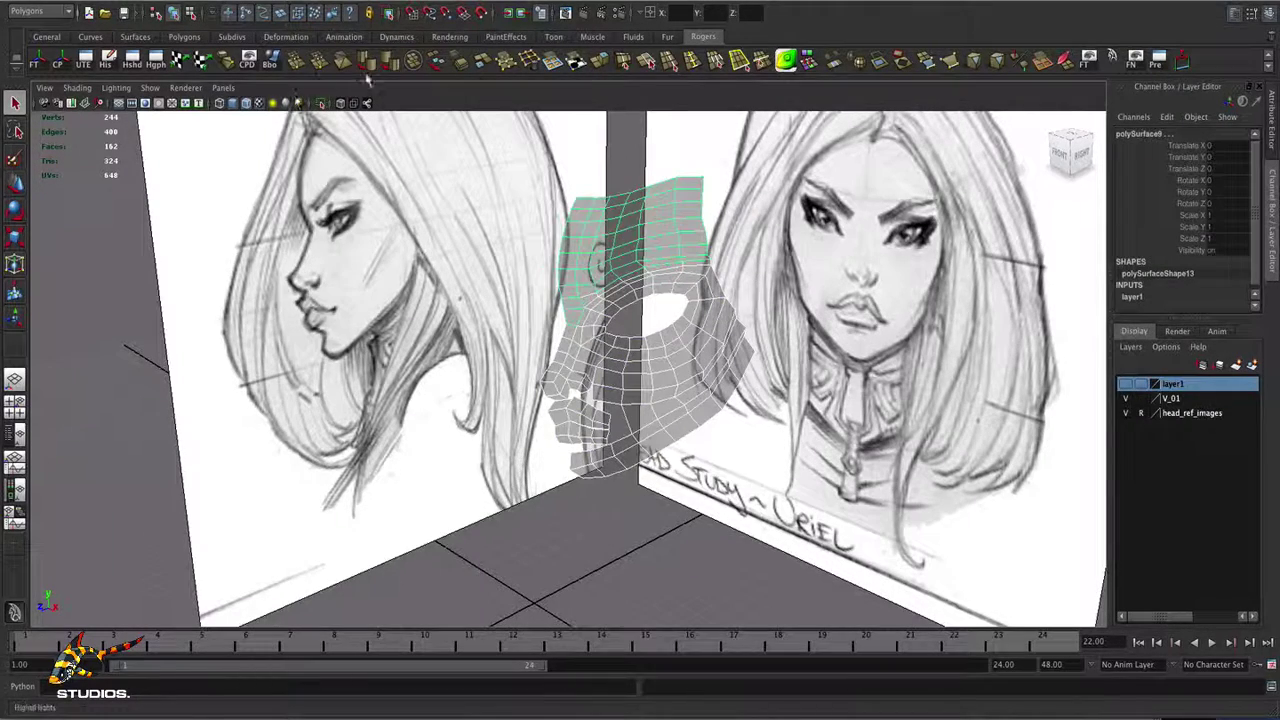
{"action": "left_click", "coordinate": [412, 60]}
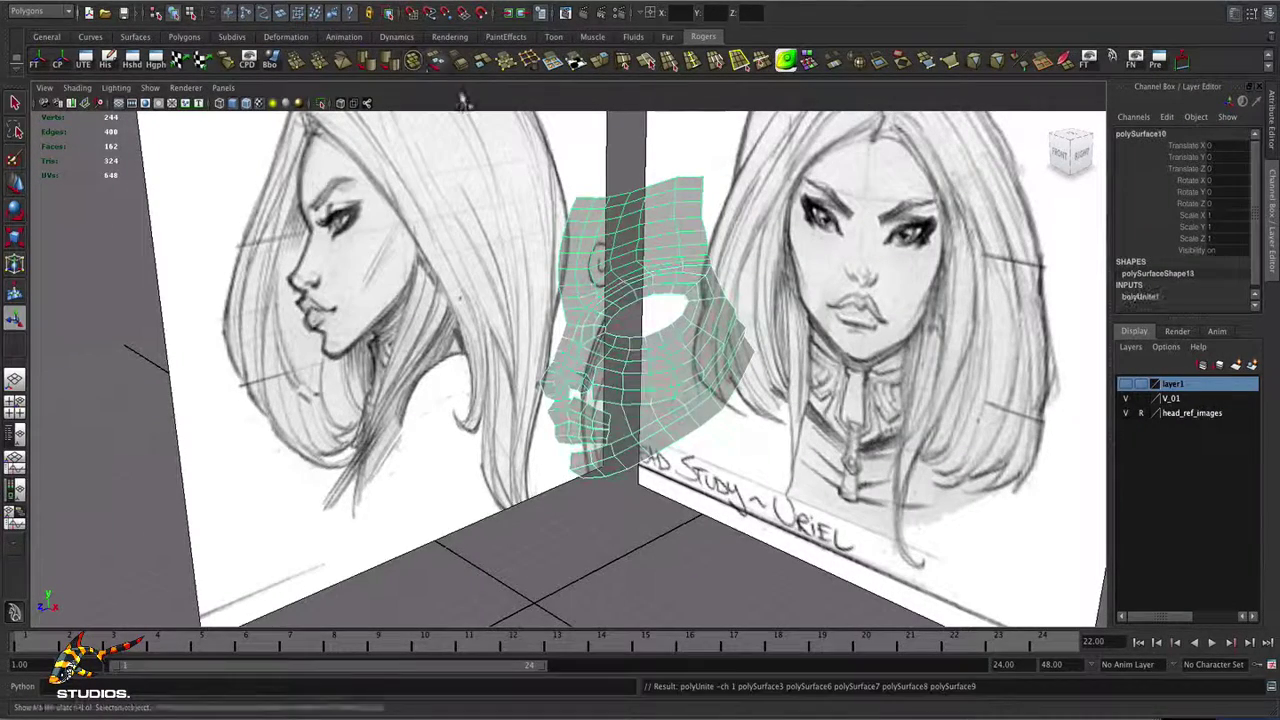
- Merge the coincident border vertices of the combined face mesh and clear the selection
{"action": "right_click_drag", "start_coordinate": [618, 305], "coordinate": [670, 308], "text": "alt"}
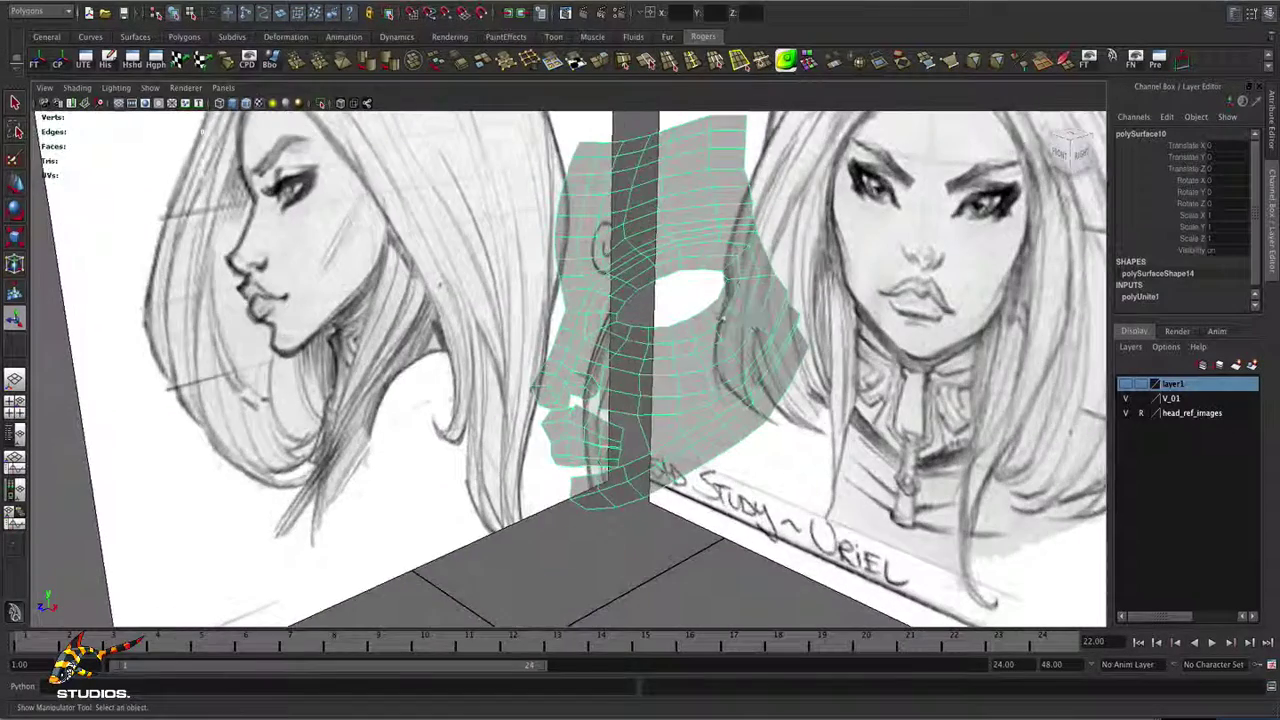
{"action": "left_click_drag", "start_coordinate": [670, 308], "coordinate": [461, 218], "text": "alt"}
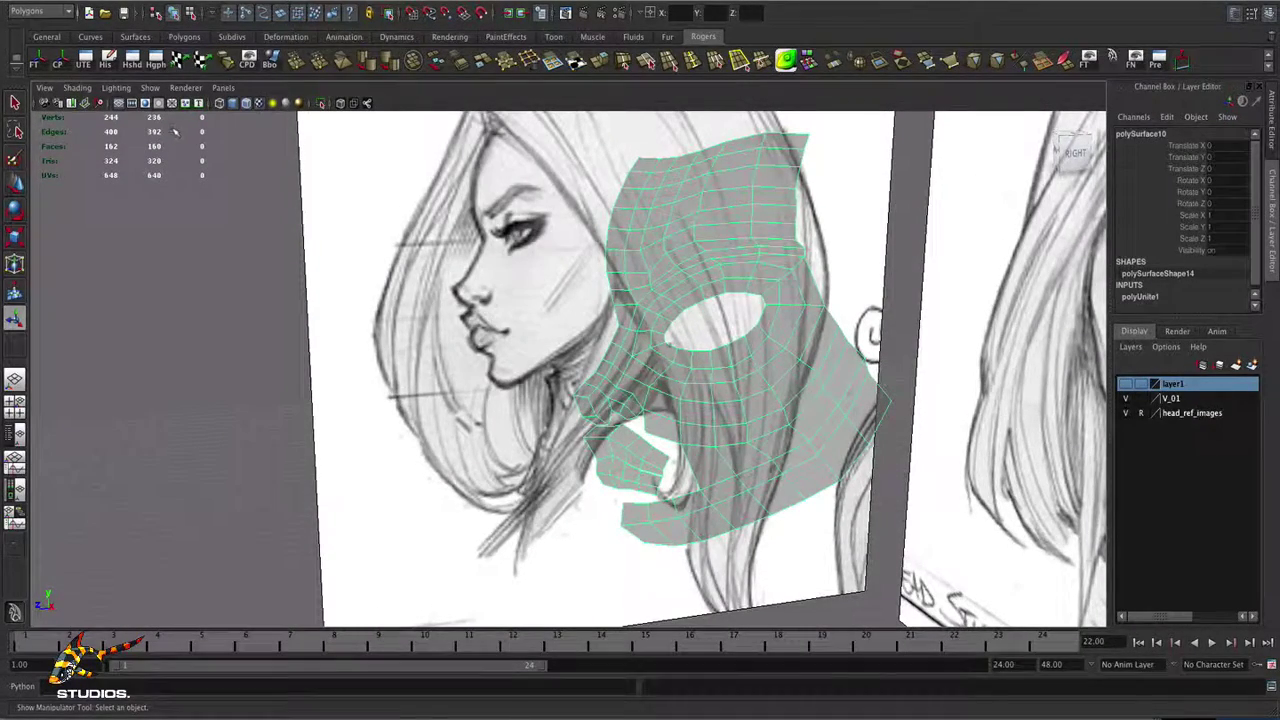
{"action": "left_click", "coordinate": [296, 62]}
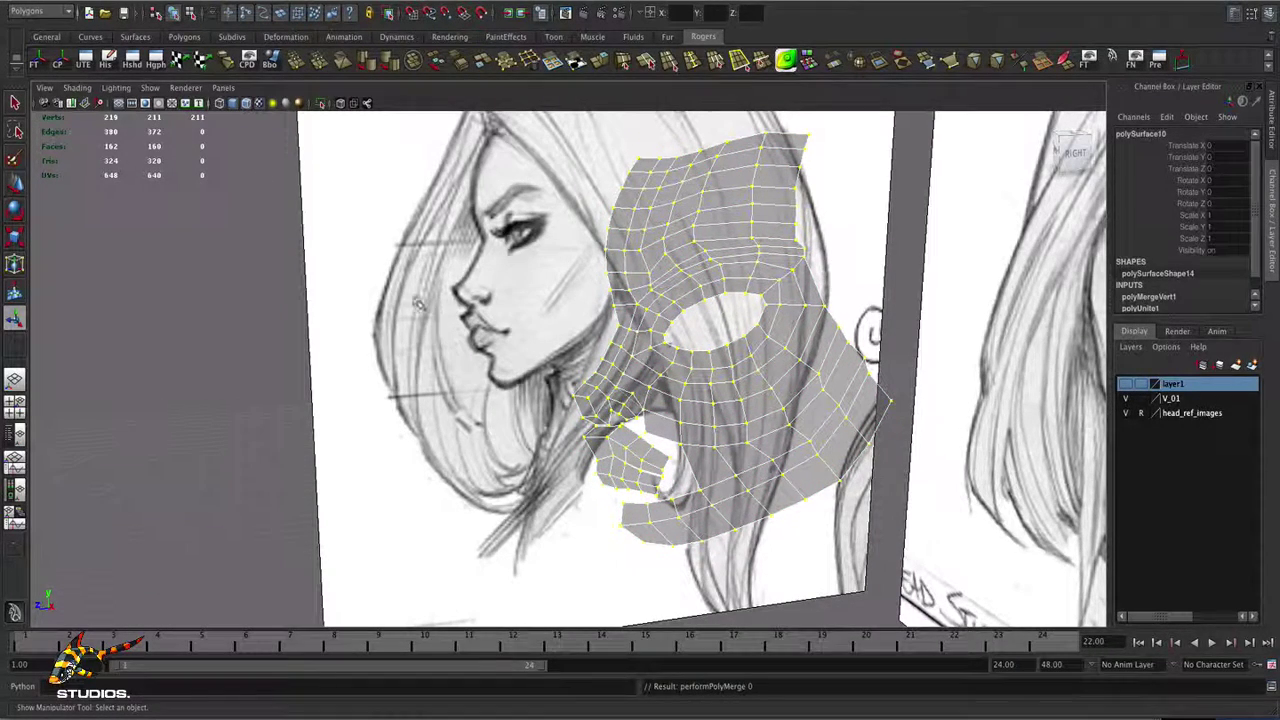
{"action": "left_click", "coordinate": [498, 404]}
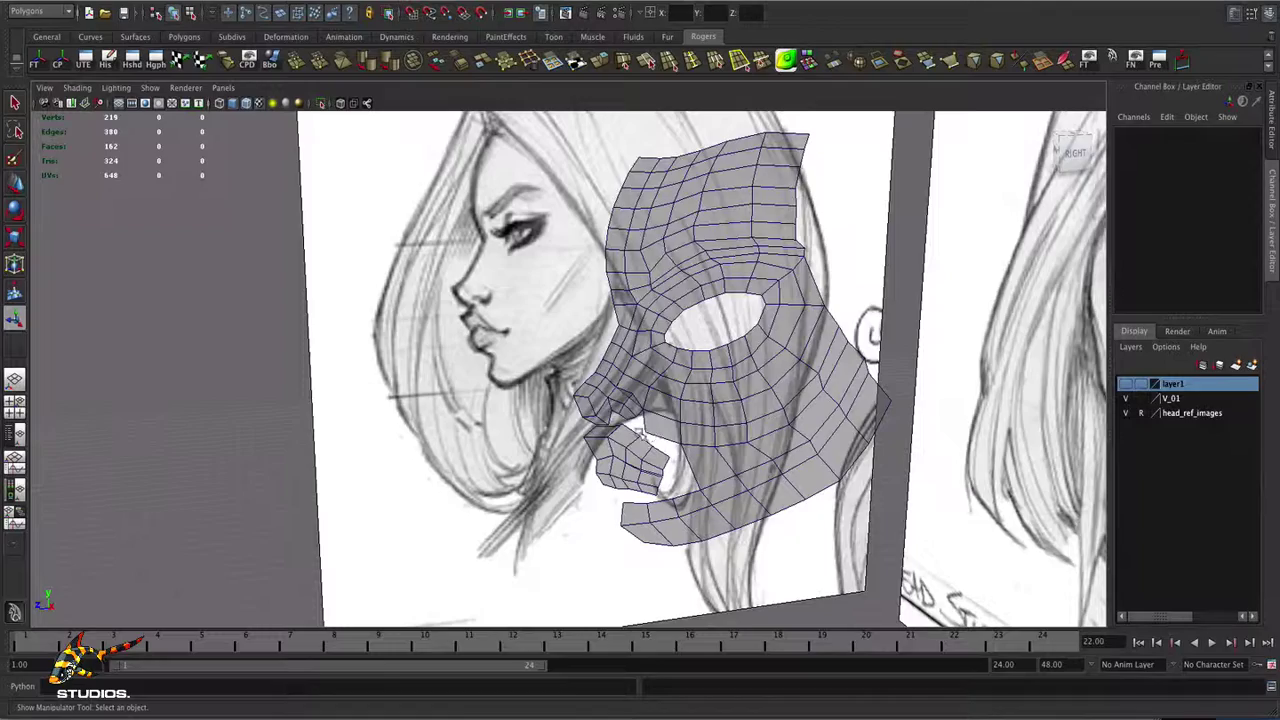
- Switch the face mesh to vertex editing and snap the upper lip's top vertex onto the vertex at the base of the nose
{"action": "right_click_drag", "start_coordinate": [641, 434], "coordinate": [832, 480], "text": "alt"}
{"action": "key", "text": "space"}
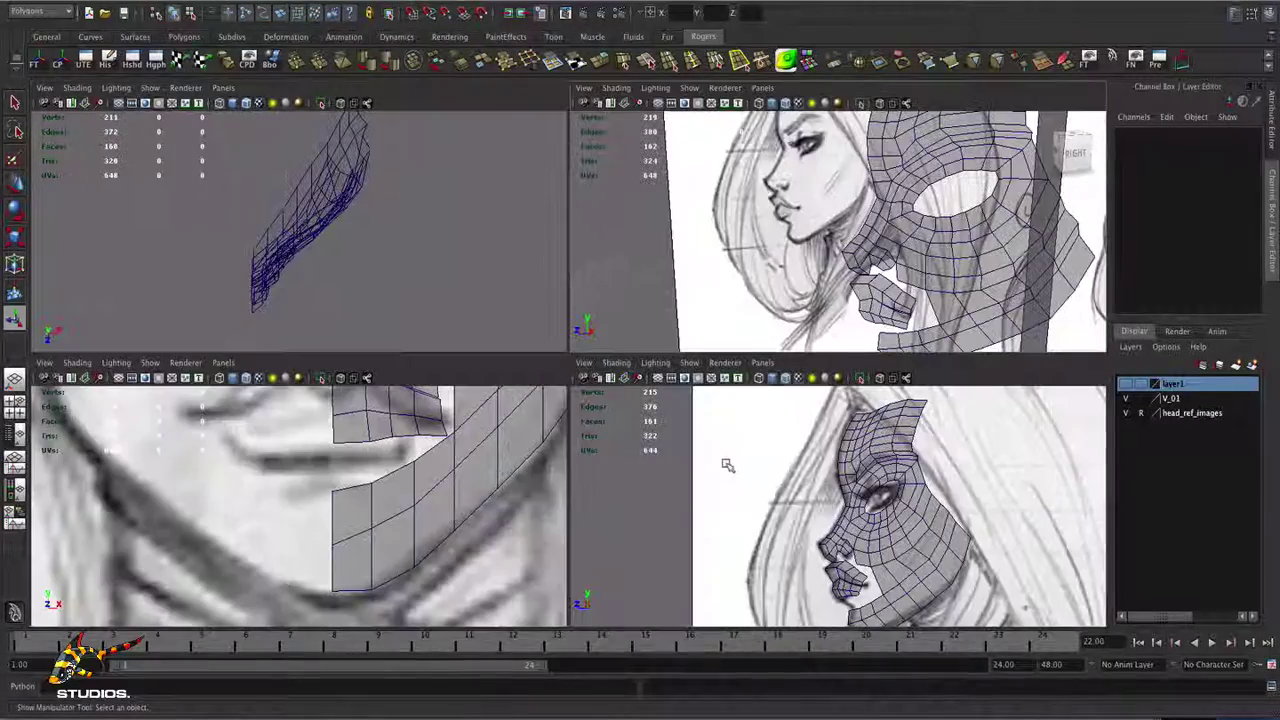
{"action": "right_click_drag", "start_coordinate": [435, 472], "coordinate": [449, 432], "text": "alt"}
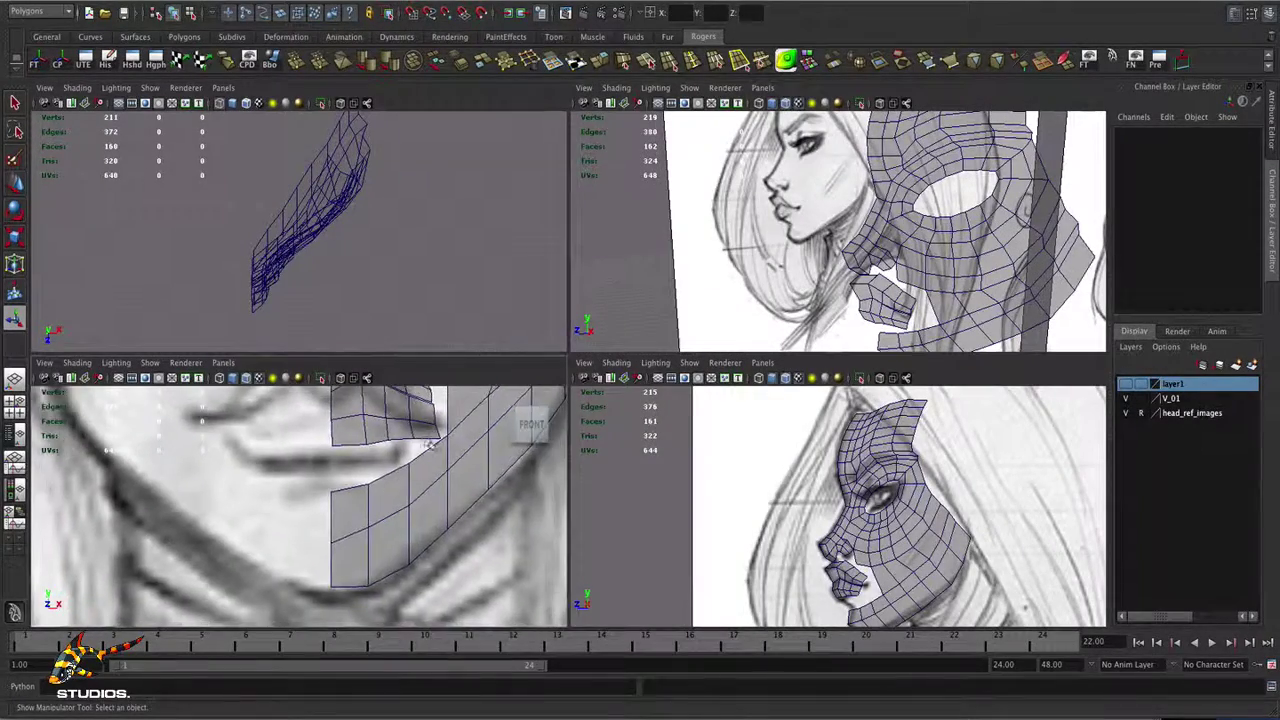
{"action": "middle_click_drag", "start_coordinate": [449, 430], "coordinate": [370, 533], "text": "alt"}
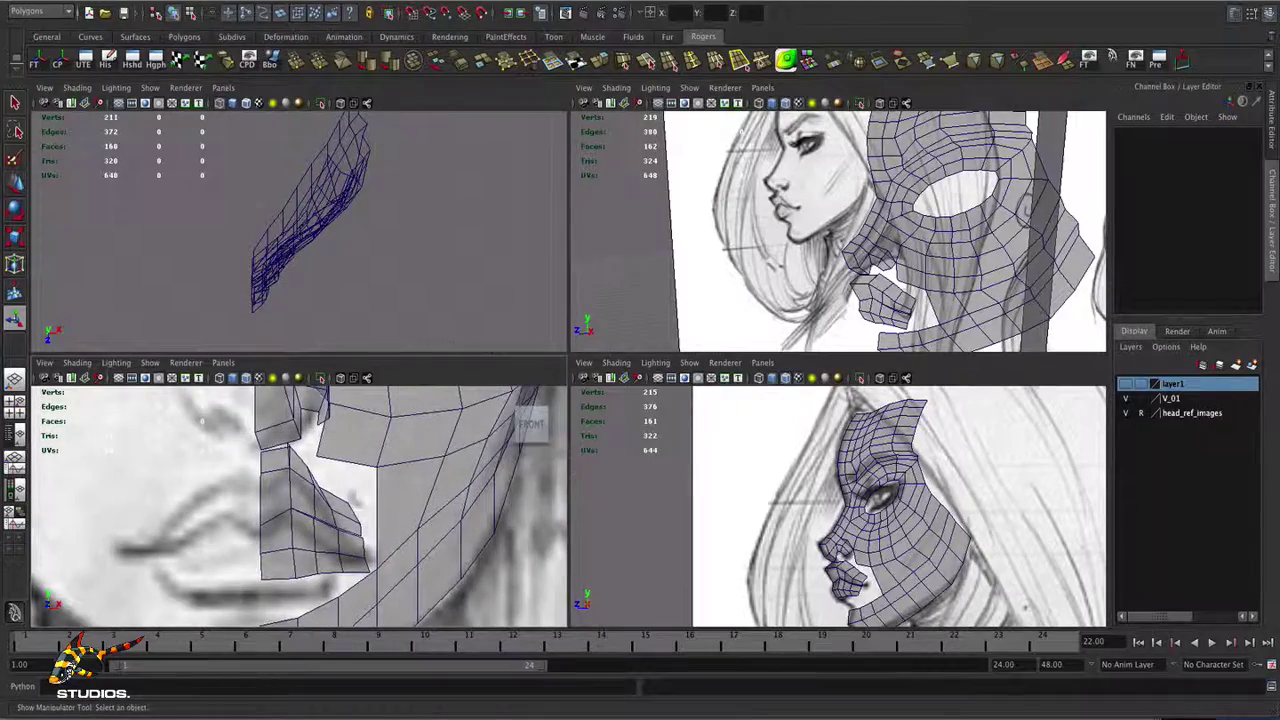
{"action": "left_click", "coordinate": [287, 451]}
{"action": "scroll", "coordinate": [403, 483], "scroll_direction": "up", "scroll_amount": 6}
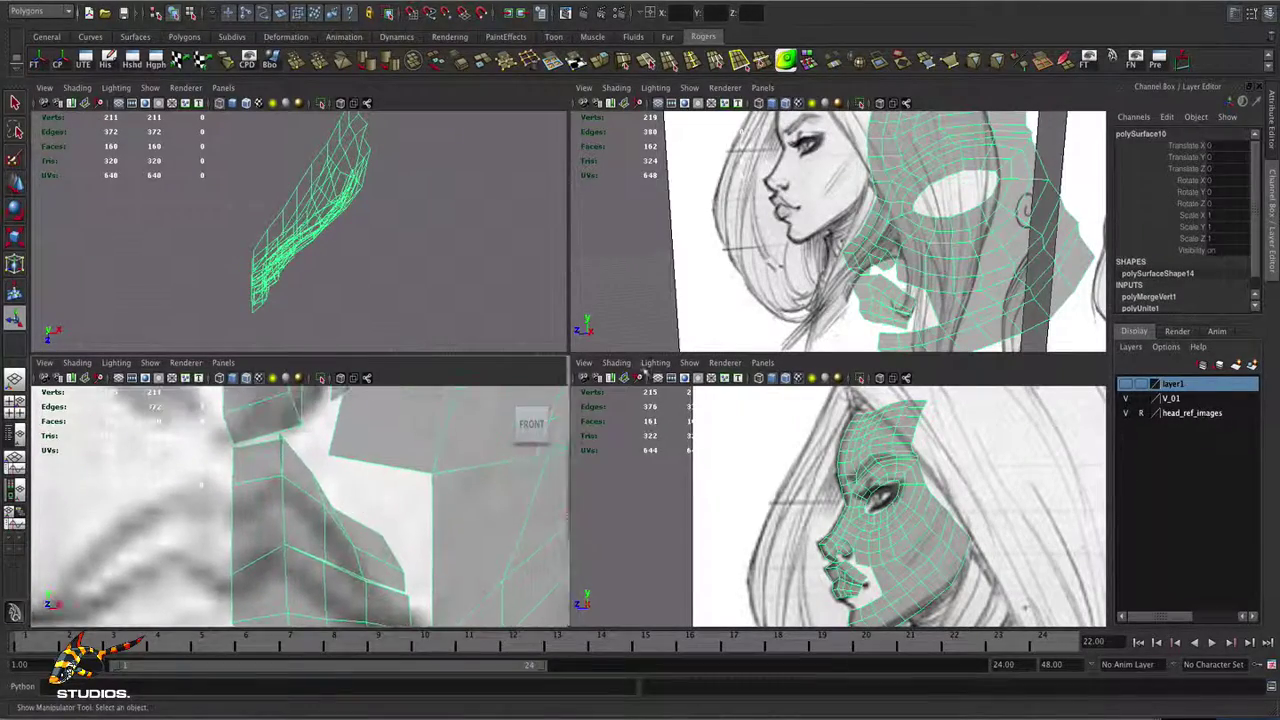
{"action": "scroll", "coordinate": [745, 275], "scroll_direction": "up", "scroll_amount": 3}
{"action": "key", "text": "space"}
{"action": "left_click_drag", "start_coordinate": [749, 280], "coordinate": [714, 310], "text": "alt"}
{"action": "right_click", "coordinate": [721, 307]}
{"action": "left_click", "coordinate": [668, 306]}
{"action": "left_click", "coordinate": [710, 307]}
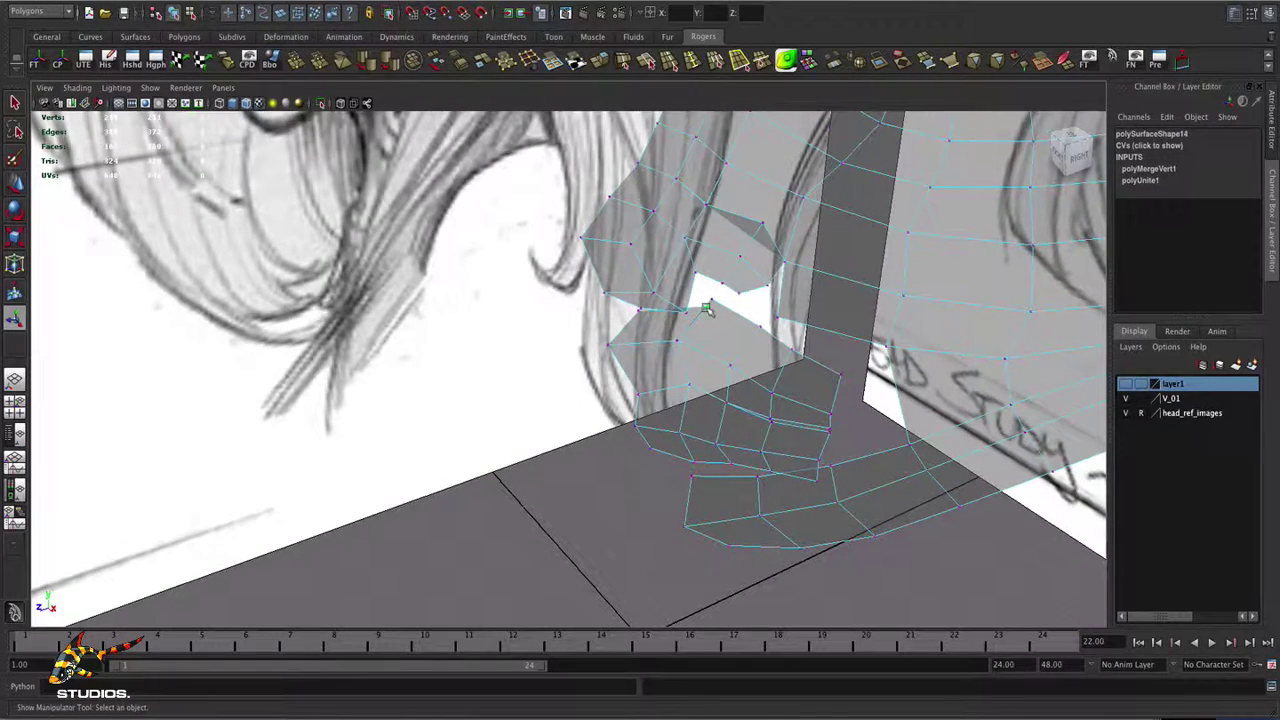
{"action": "key", "text": "w"}
{"action": "left_click_drag", "start_coordinate": [710, 311], "coordinate": [641, 310]}
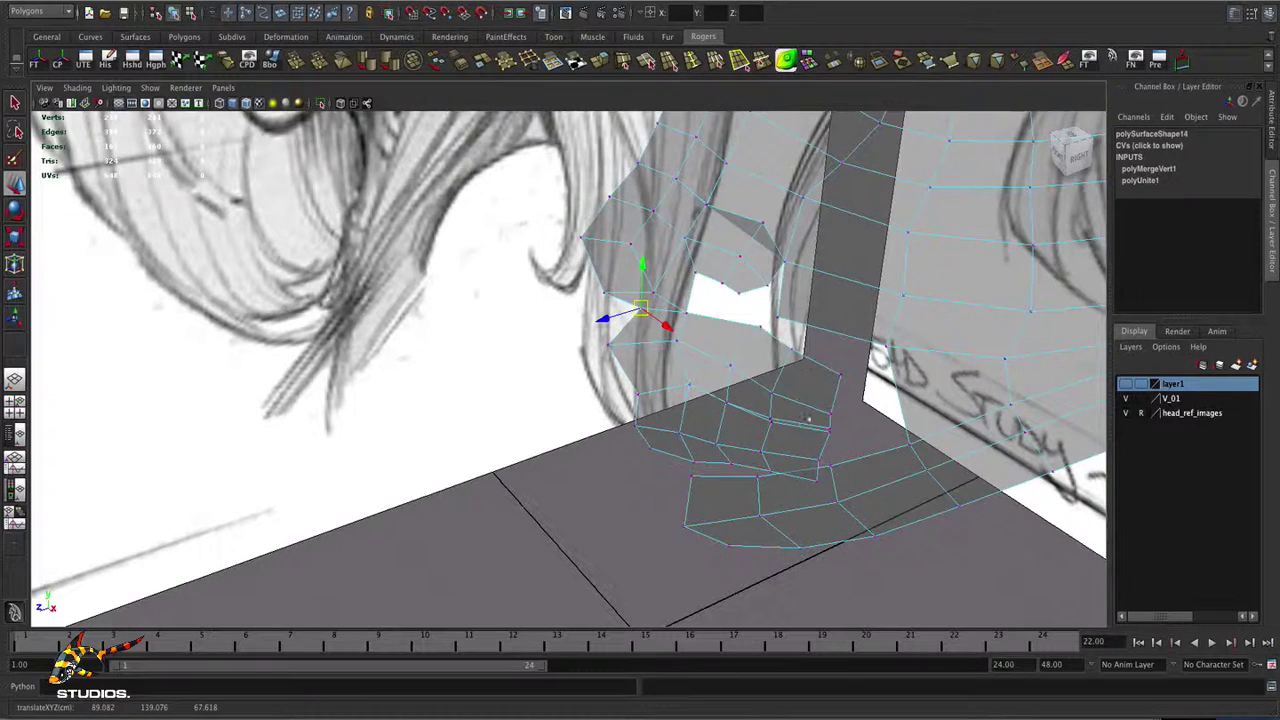
- Snap together the loose vertices along the split between the upper and lower lips near the mouth corner
{"action": "left_click", "coordinate": [771, 423]}
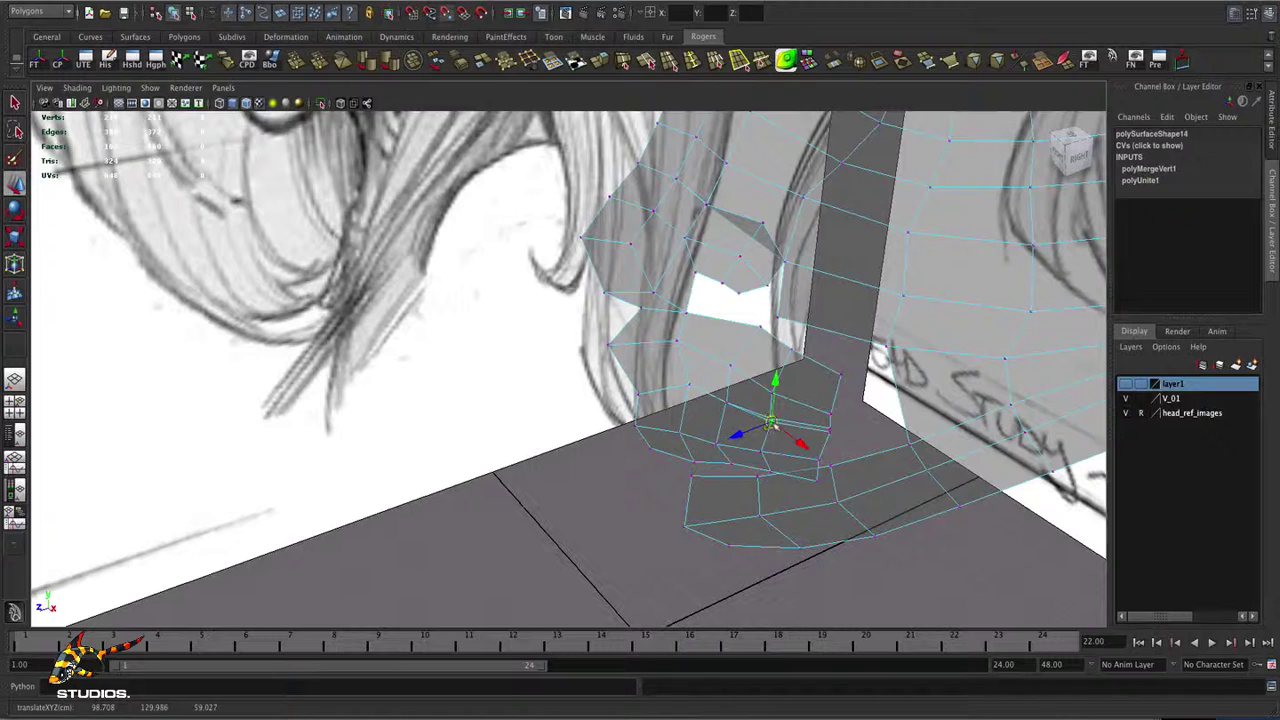
{"action": "left_click_drag", "start_coordinate": [771, 423], "coordinate": [830, 429]}
{"action": "left_click", "coordinate": [831, 434]}
{"action": "key", "text": "v"}
- Reposition the lower lip's outer bottom vertices upward and backward, closer to the corner of the mouth
{"action": "left_click_drag", "start_coordinate": [762, 454], "coordinate": [900, 415], "text": "alt"}
{"action": "right_click_drag", "start_coordinate": [900, 415], "coordinate": [659, 450], "text": "alt"}
{"action": "middle_click_drag", "start_coordinate": [659, 450], "coordinate": [675, 350], "text": "alt"}
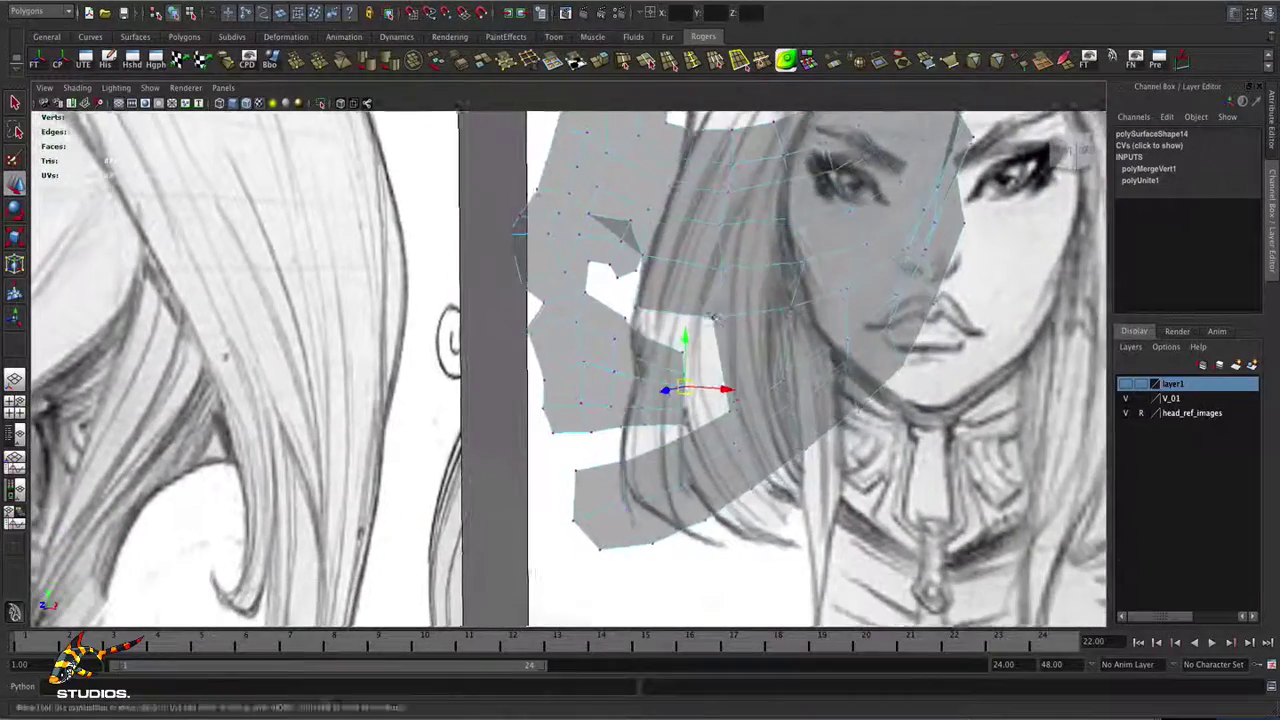
{"action": "left_click_drag", "start_coordinate": [690, 362], "coordinate": [690, 419], "text": "alt"}
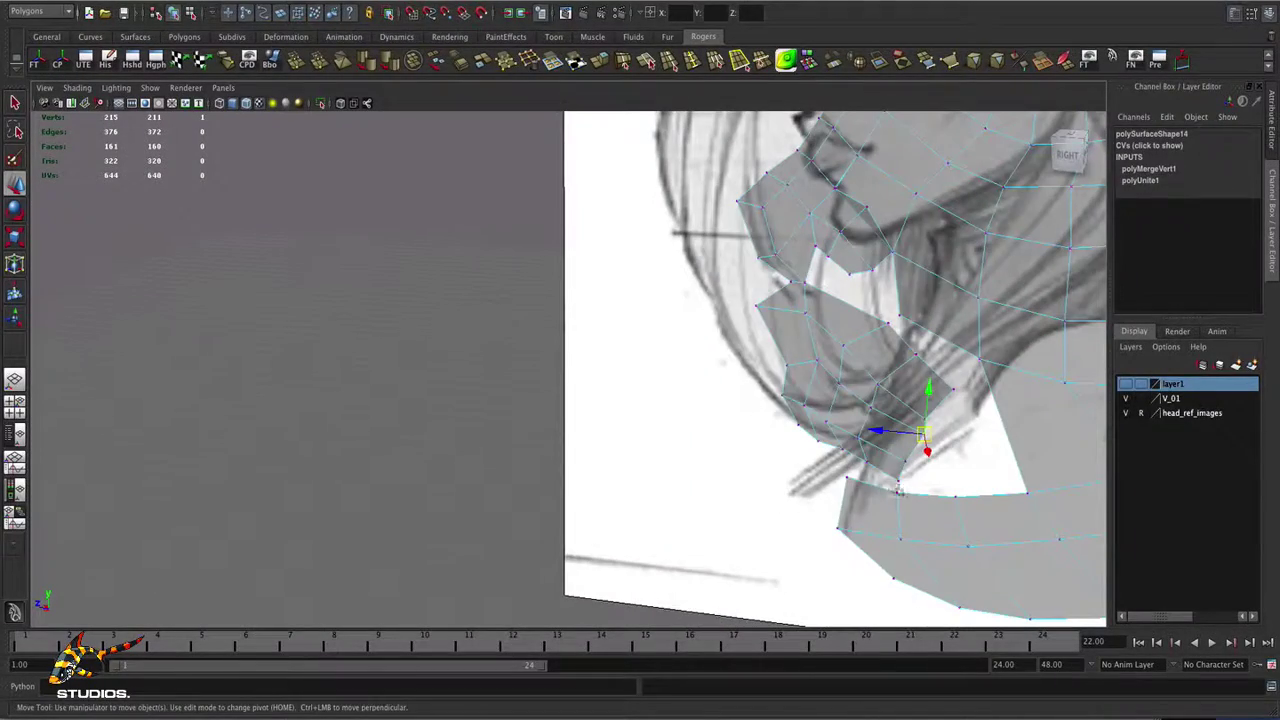
{"action": "mouse_move", "coordinate": [911, 485]}
{"action": "left_mouse_down"}
{"action": "mouse_move", "coordinate": [882, 458]}
{"action": "mouse_move", "coordinate": [874, 472]}
{"action": "mouse_move", "coordinate": [930, 488]}
{"action": "mouse_move", "coordinate": [916, 478]}
{"action": "left_mouse_up"}
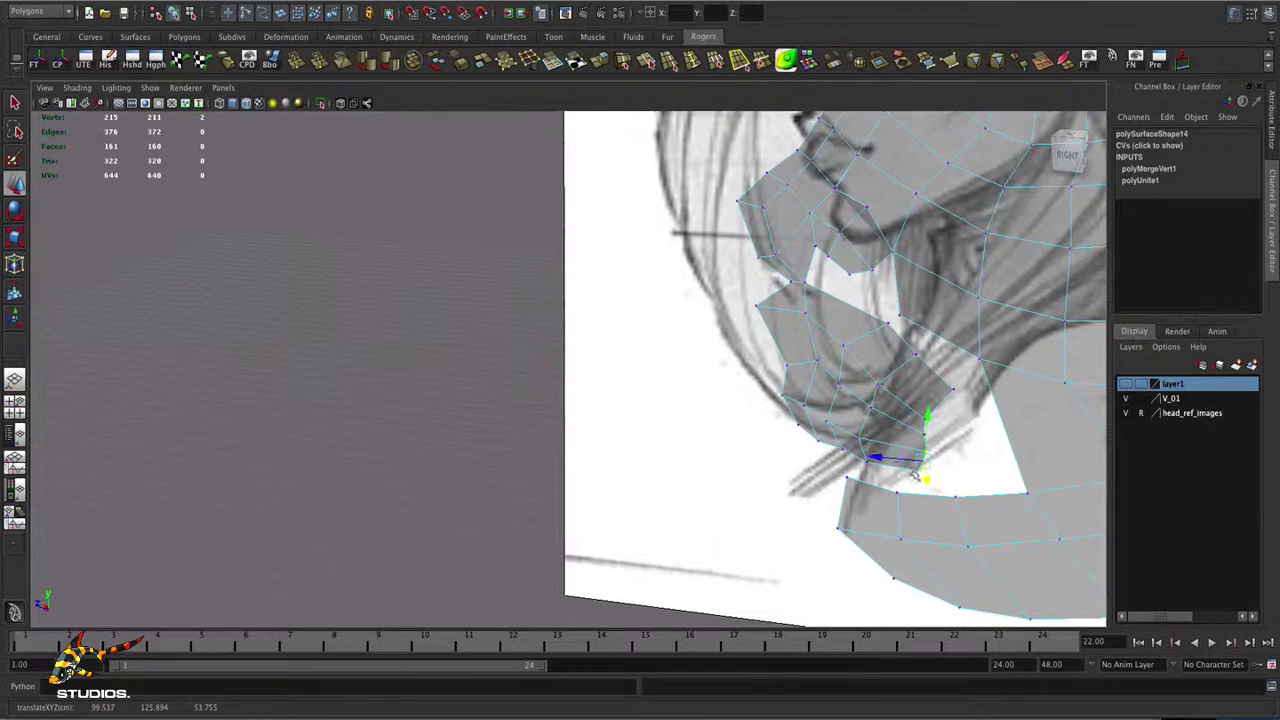
{"action": "left_click", "coordinate": [918, 476]}
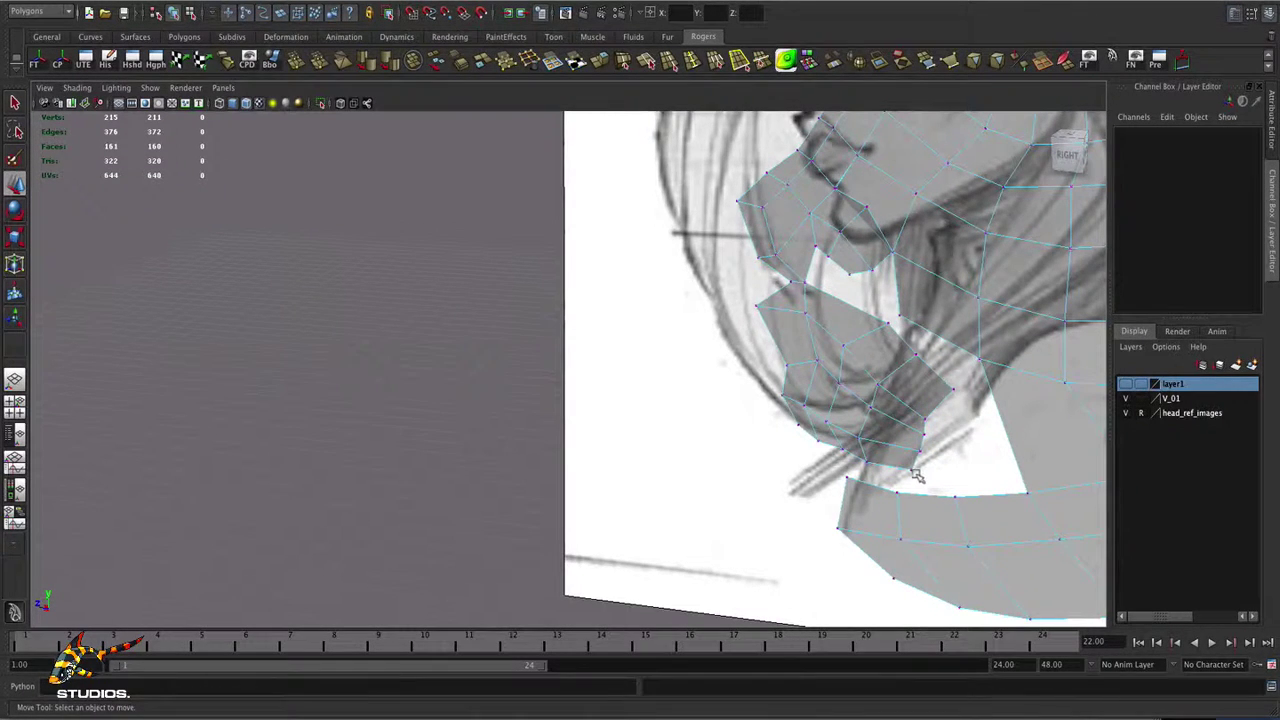
{"action": "left_click", "coordinate": [916, 464]}
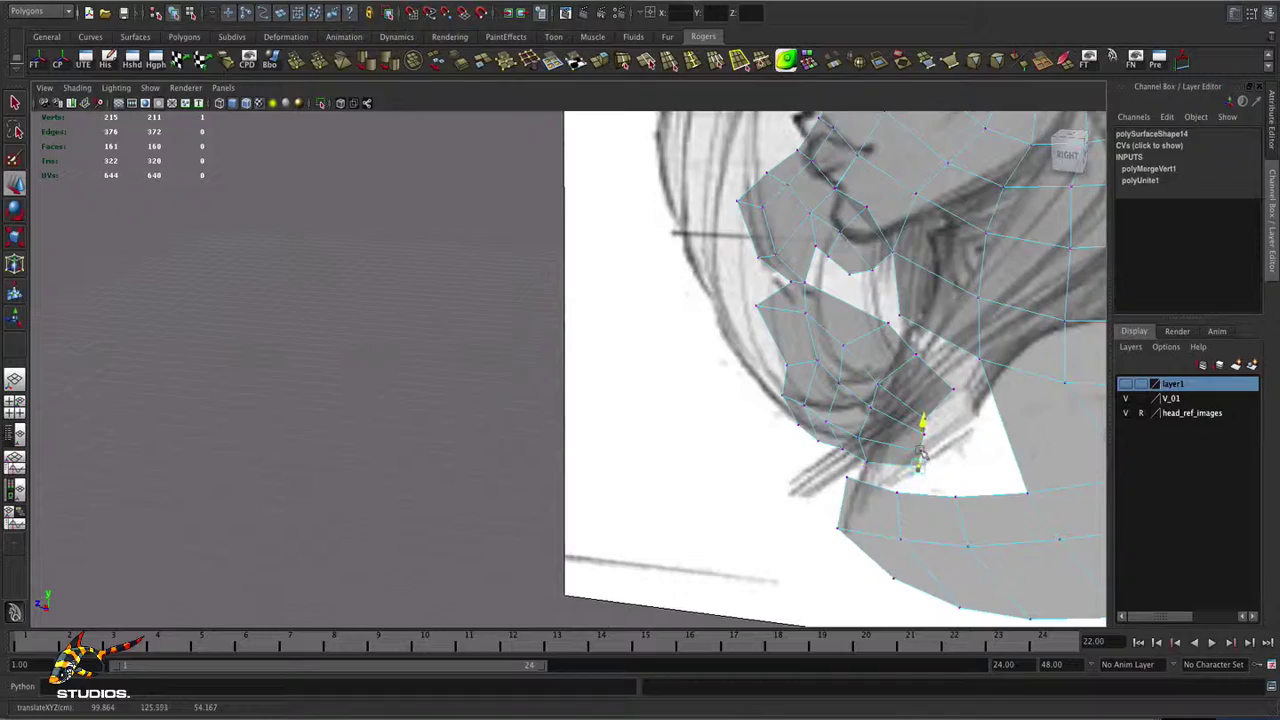
{"action": "left_click_drag", "start_coordinate": [850, 501], "coordinate": [884, 488], "text": "alt"}
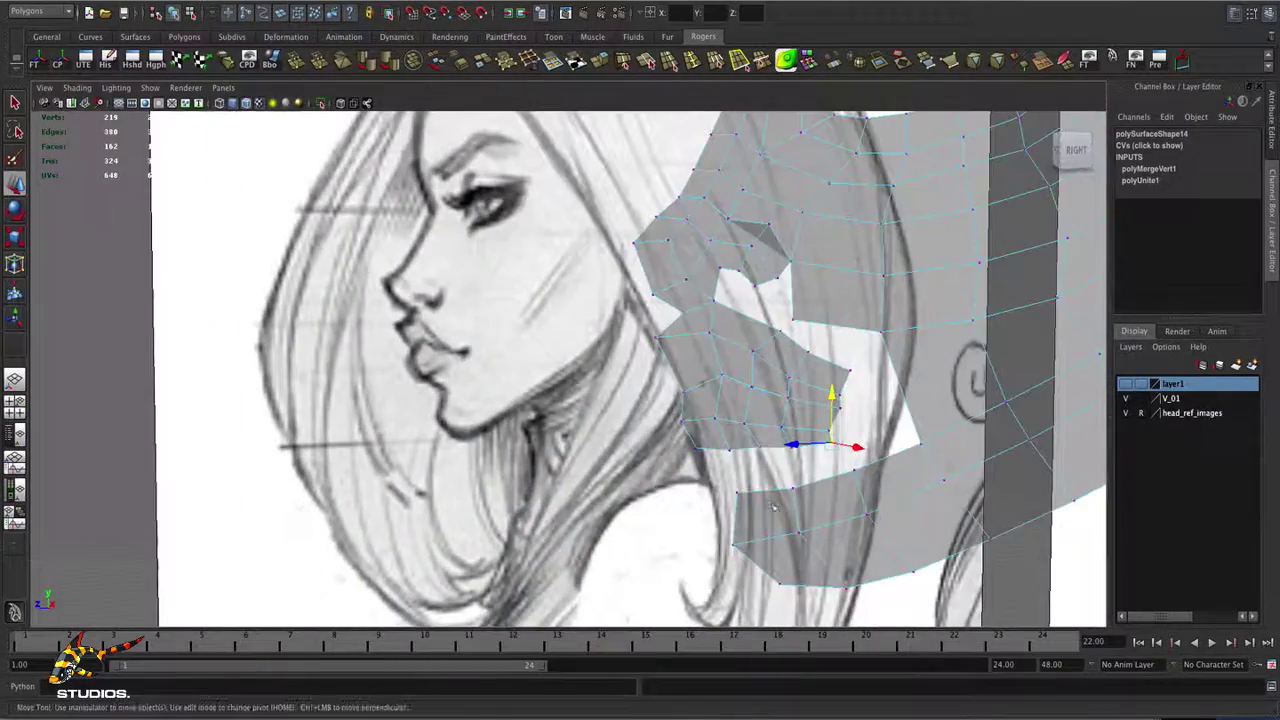
- Switch to edge editing in the full side view and select the three front edges along the chin strip's upper border
{"action": "key", "text": "space"}
{"action": "right_click_drag", "start_coordinate": [775, 528], "coordinate": [748, 534], "text": "alt"}
{"action": "middle_click_drag", "start_coordinate": [748, 534], "coordinate": [745, 437], "text": "alt"}
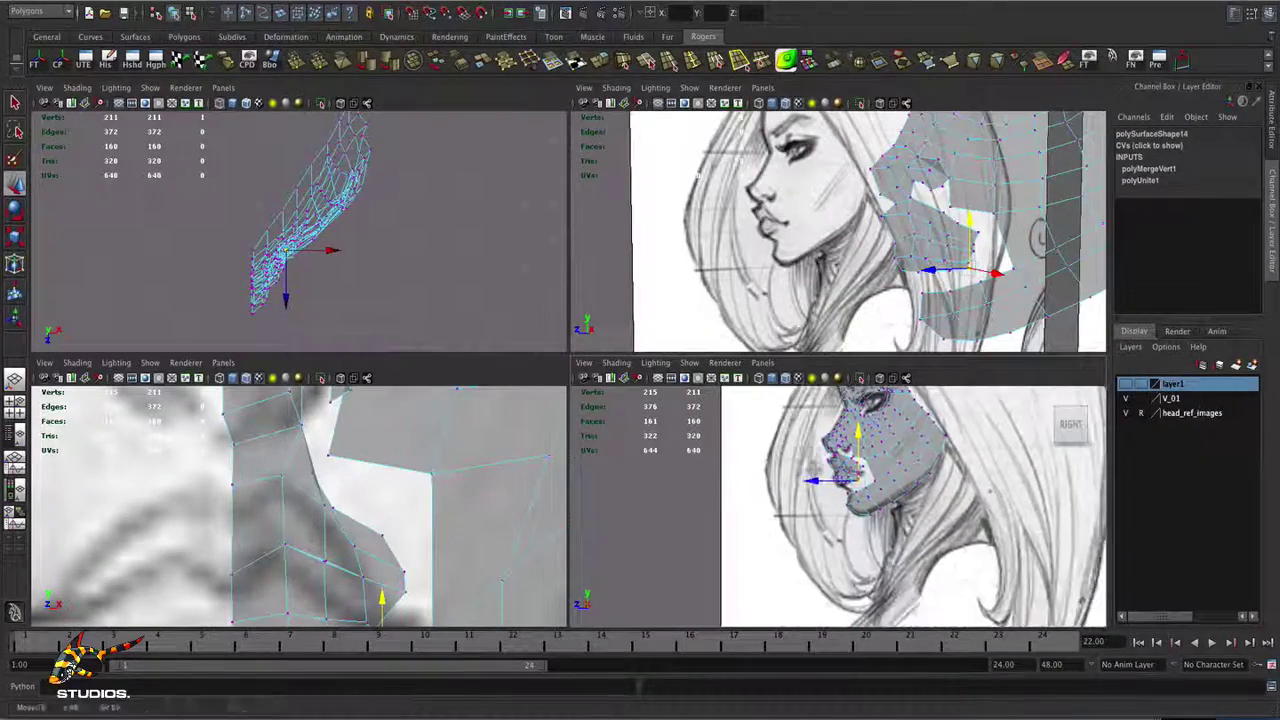
{"action": "right_click_drag", "start_coordinate": [745, 437], "coordinate": [815, 445], "text": "alt"}
{"action": "key", "text": "space"}
{"action": "middle_click_drag", "start_coordinate": [800, 361], "coordinate": [755, 447], "text": "alt"}
{"action": "right_click_drag", "start_coordinate": [755, 447], "coordinate": [780, 449], "text": "alt"}
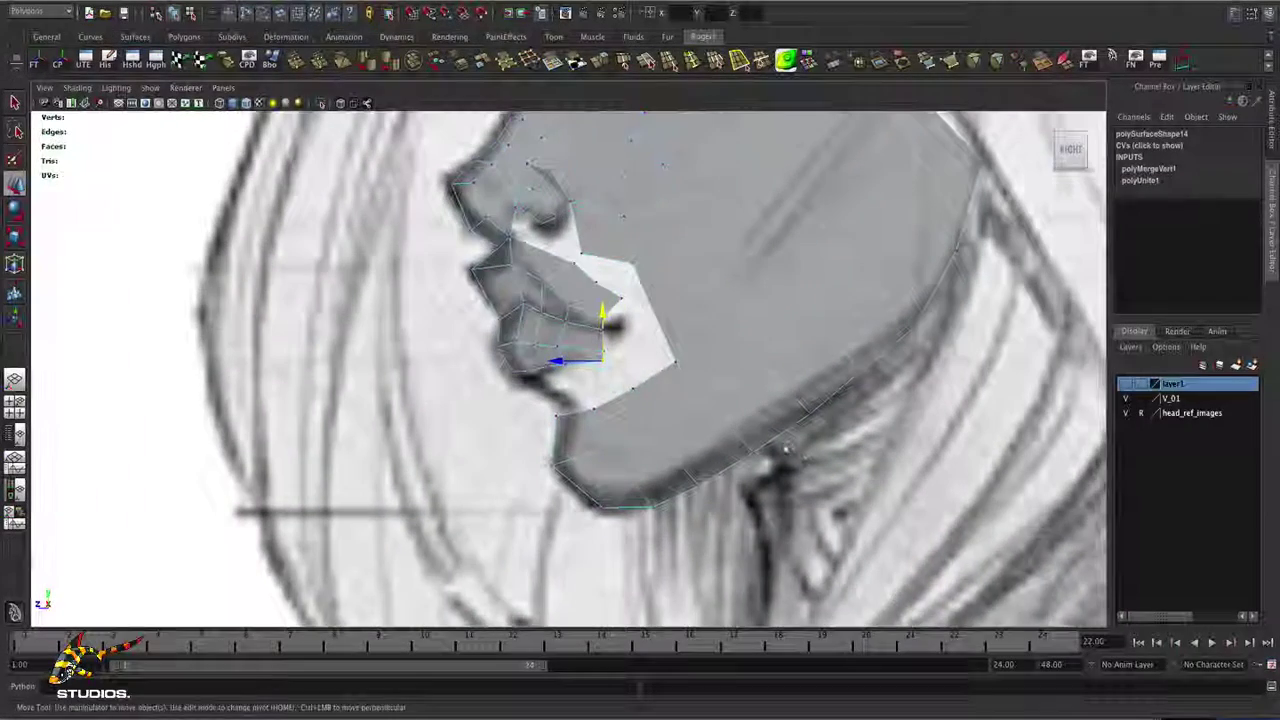
{"action": "middle_click_drag", "start_coordinate": [780, 449], "coordinate": [806, 493], "text": "alt"}
{"action": "right_click_drag", "start_coordinate": [599, 459], "coordinate": [598, 430]}
{"action": "left_click", "coordinate": [600, 457]}
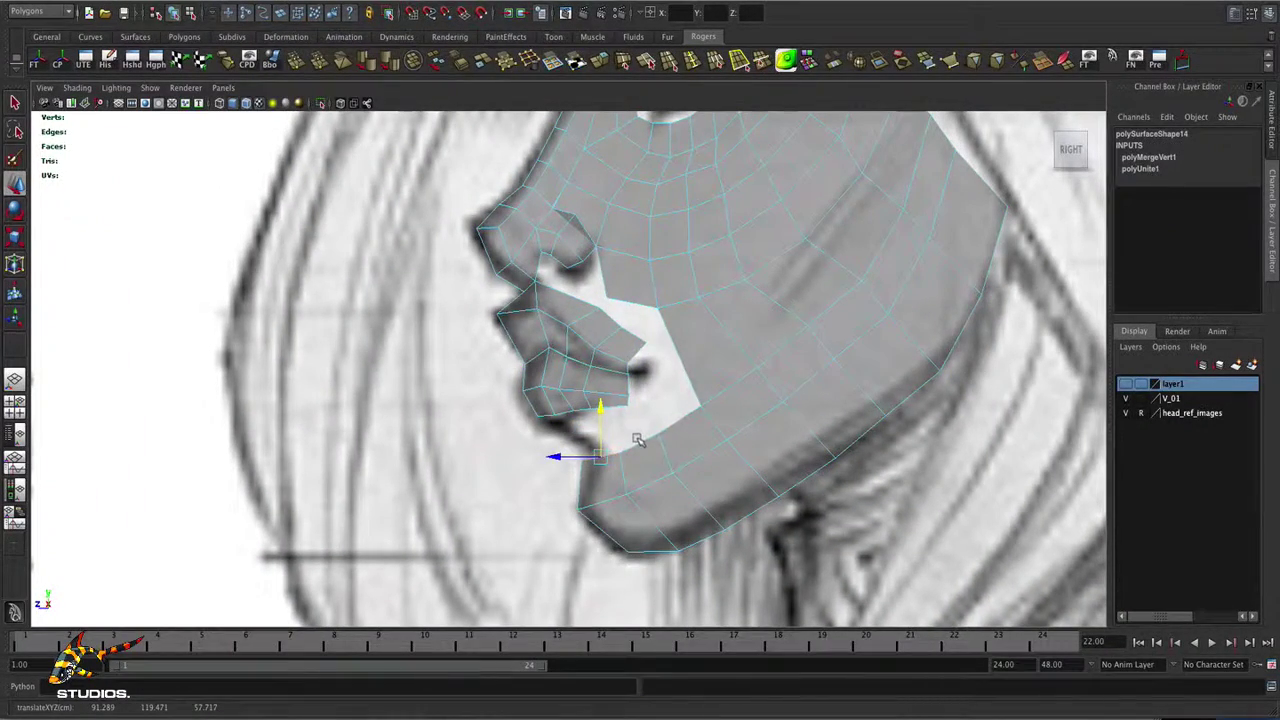
{"action": "left_click", "coordinate": [639, 442]}
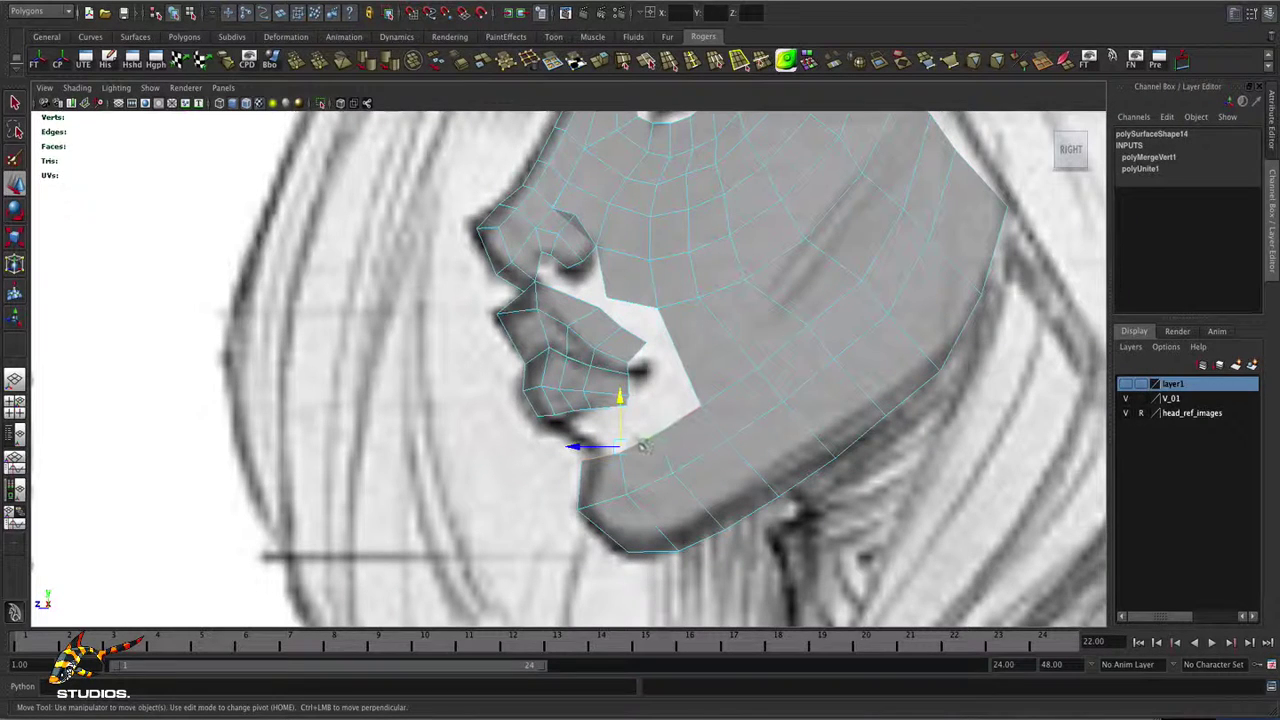
{"action": "left_click", "coordinate": [676, 421], "text": "shift"}
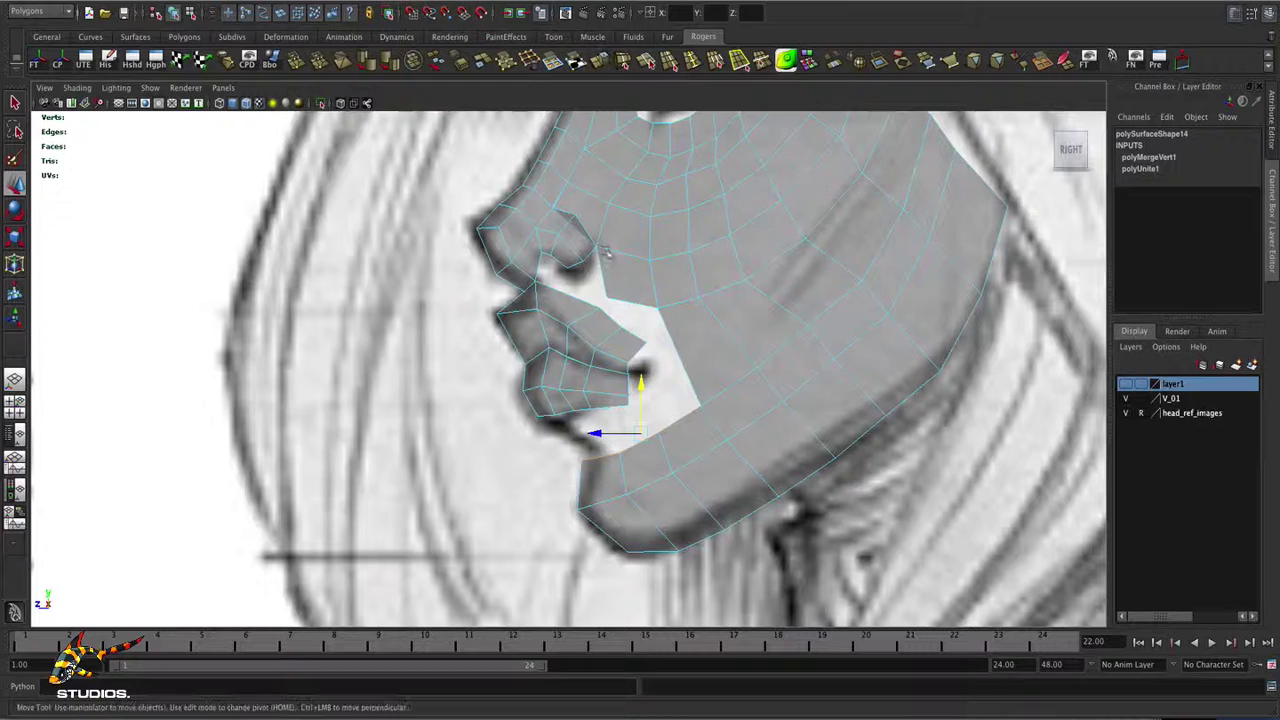
- Extrude the three selected chin edges about 4.5 units upward and slightly forward toward the lower lip
{"action": "right_click_drag", "start_coordinate": [605, 252], "coordinate": [631, 357], "text": "shift"}
{"action": "left_click_drag", "start_coordinate": [605, 512], "coordinate": [605, 486]}
{"action": "key", "text": "ctrl+z"}
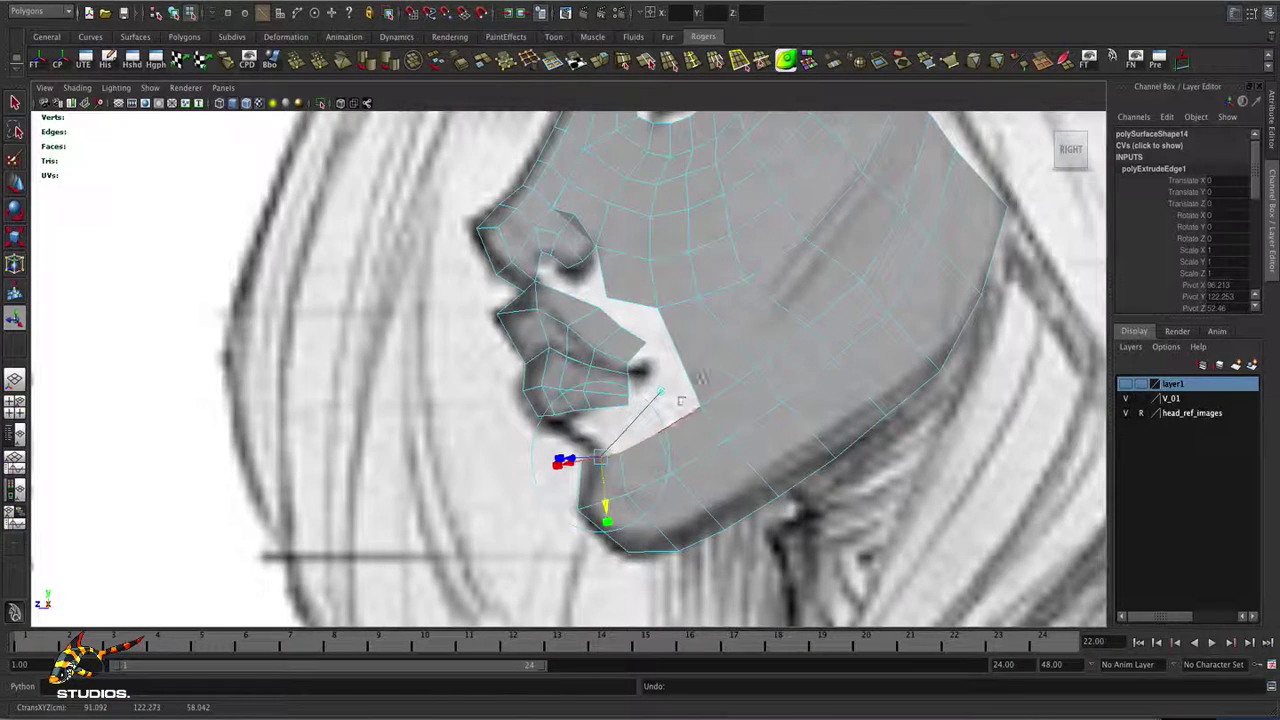
{"action": "left_click", "coordinate": [660, 390]}
{"action": "left_click_drag", "start_coordinate": [645, 405], "coordinate": [640, 350]}
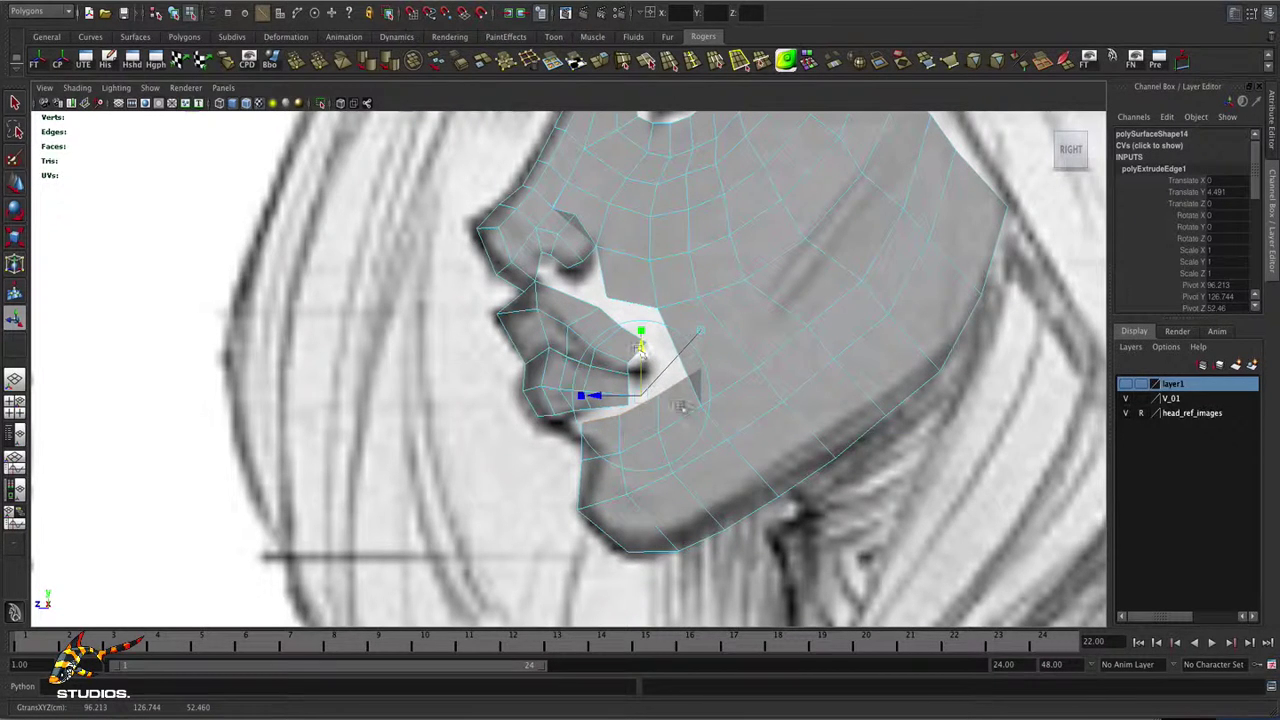
{"action": "left_click_drag", "start_coordinate": [645, 398], "coordinate": [618, 400]}
- Switch to vertex editing and move the front vertex in the crease above the chin backward and slightly up onto the sketched profile
{"action": "right_click_drag", "start_coordinate": [590, 452], "coordinate": [488, 444]}
{"action": "left_click", "coordinate": [589, 471]}
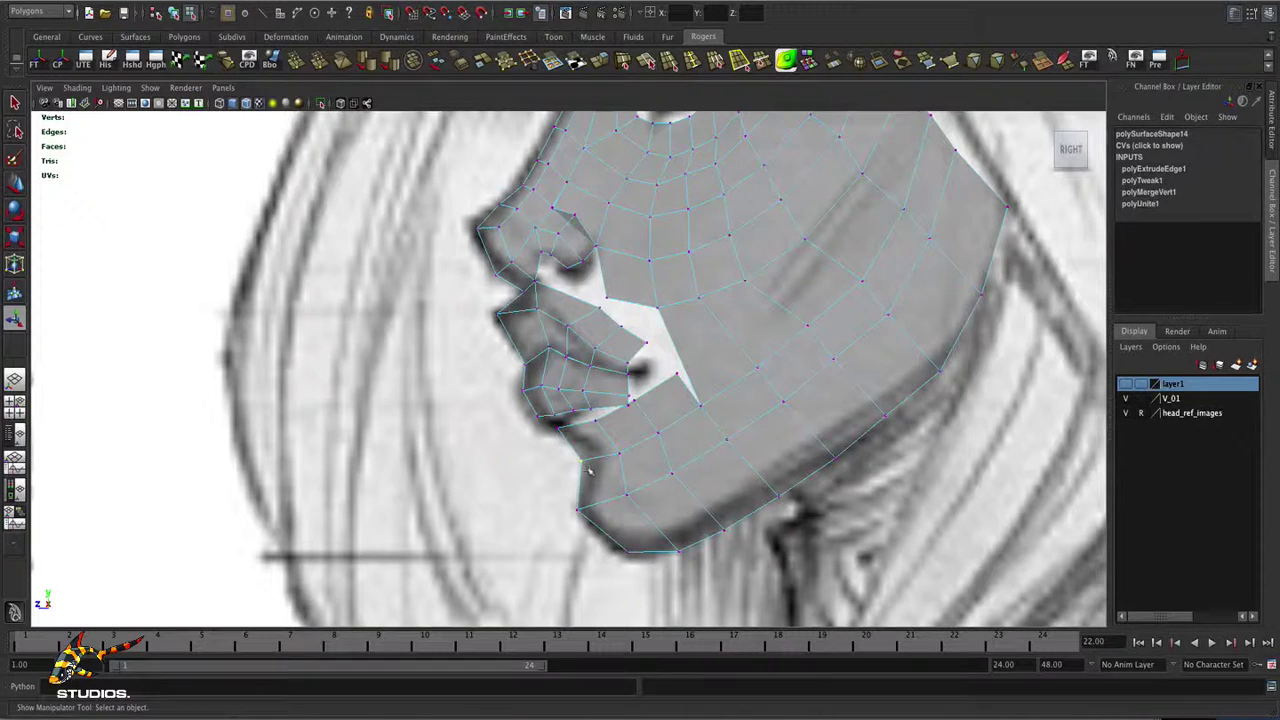
{"action": "key", "text": "w"}
{"action": "left_click", "coordinate": [580, 462]}
{"action": "left_click_drag", "start_coordinate": [578, 460], "coordinate": [593, 453]}
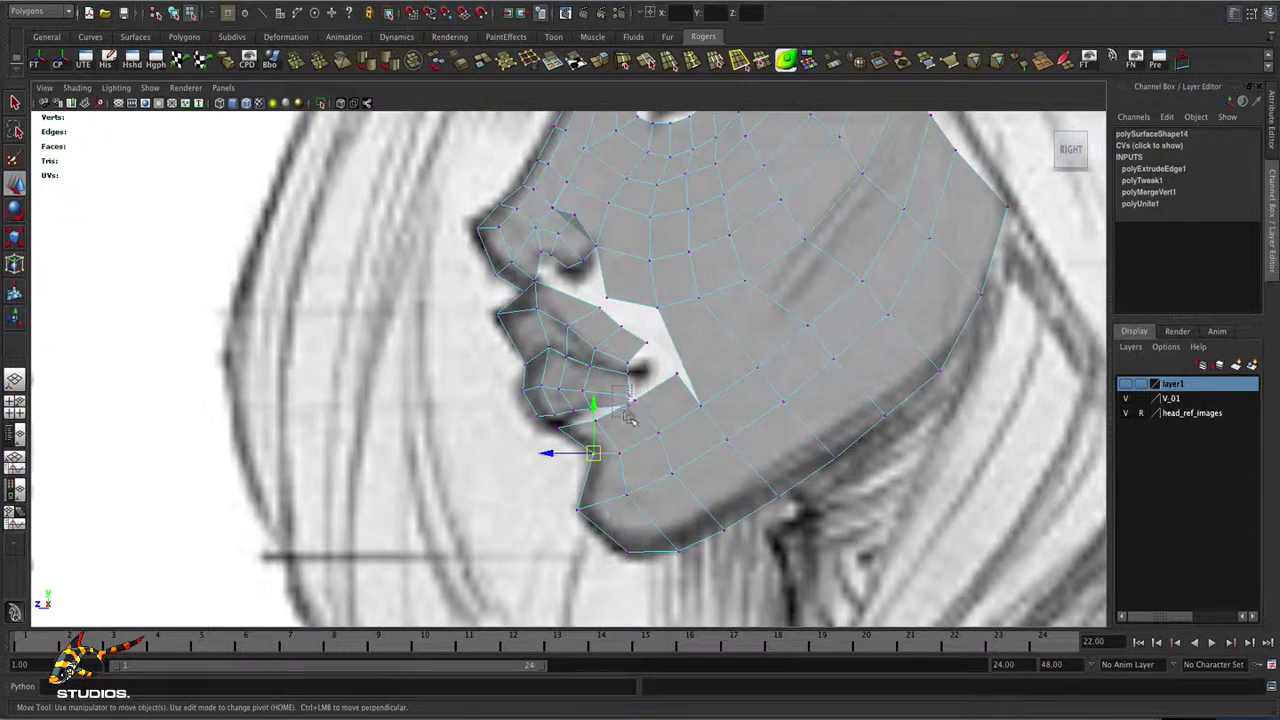
- Move the mouth-corner vertices back into the corner shadow, and raise the cheek vertex beneath the nostril slightly upward and forward
{"action": "left_click_drag", "start_coordinate": [628, 416], "coordinate": [645, 370]}
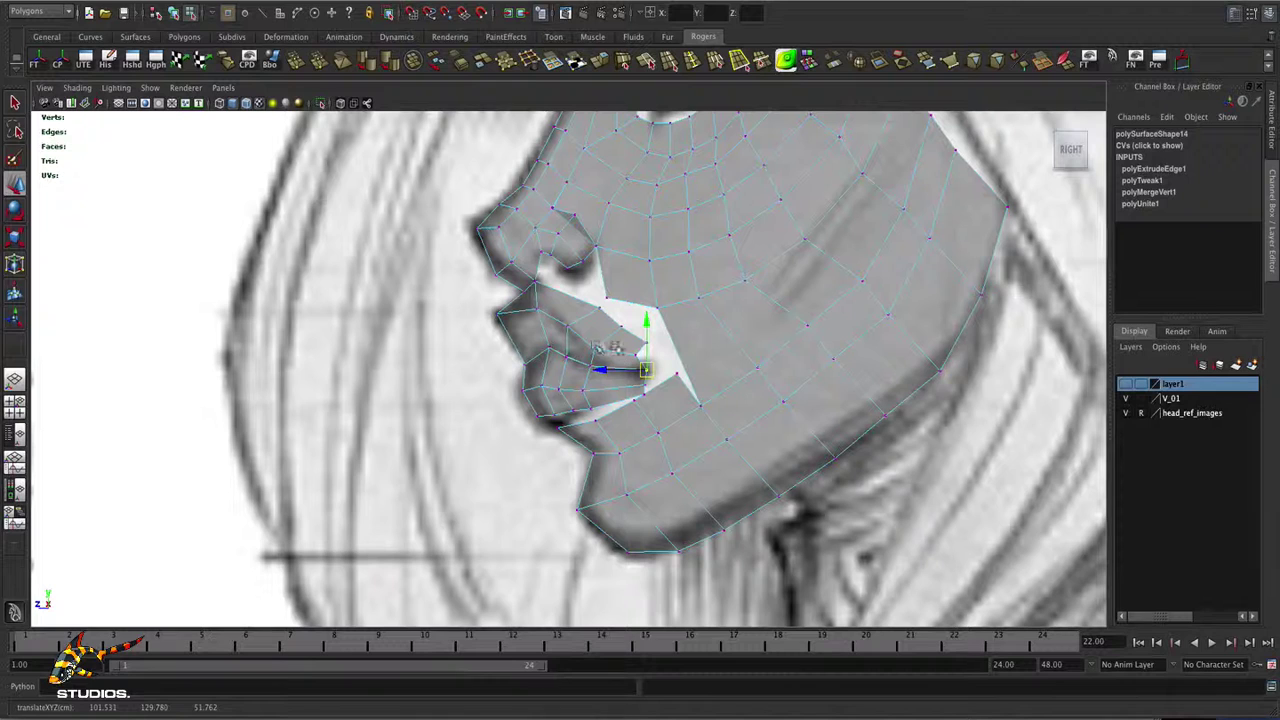
{"action": "left_click", "coordinate": [600, 285]}
{"action": "left_click_drag", "start_coordinate": [604, 286], "coordinate": [605, 288]}
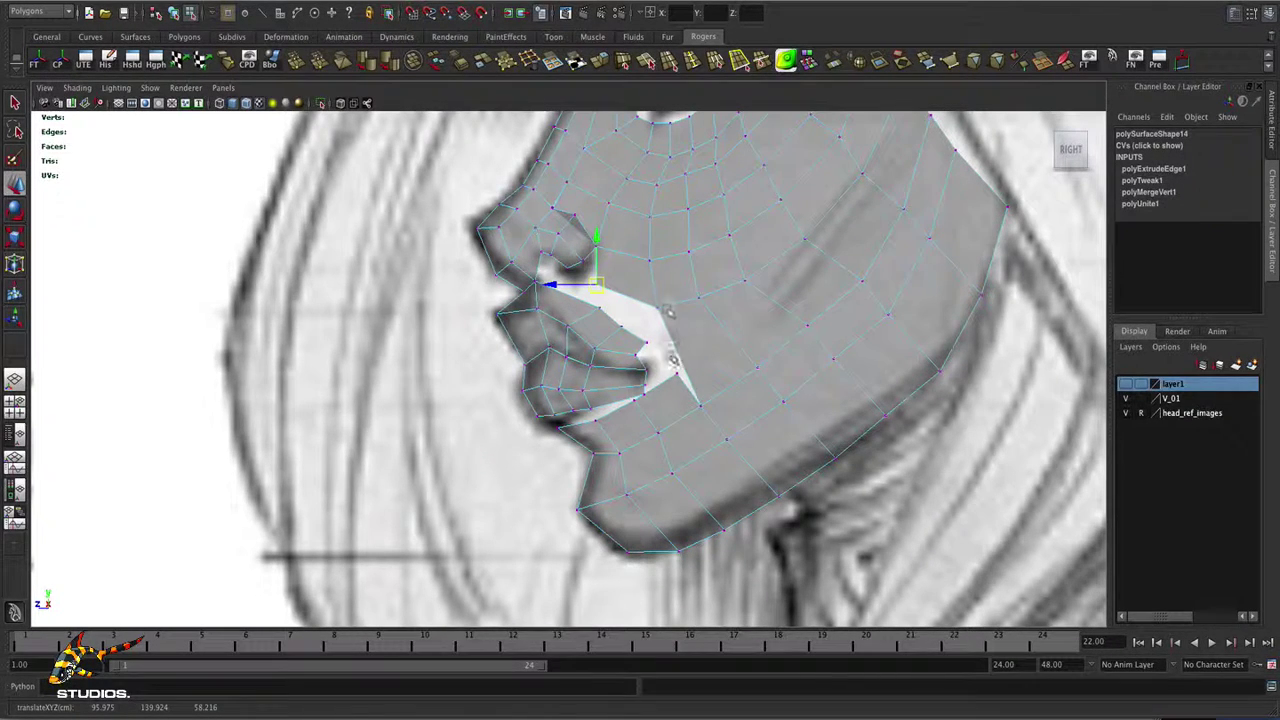
- Move the extruded strip's two rear upper vertices up to meet the lower border of the lower lip
{"action": "left_click", "coordinate": [638, 398]}
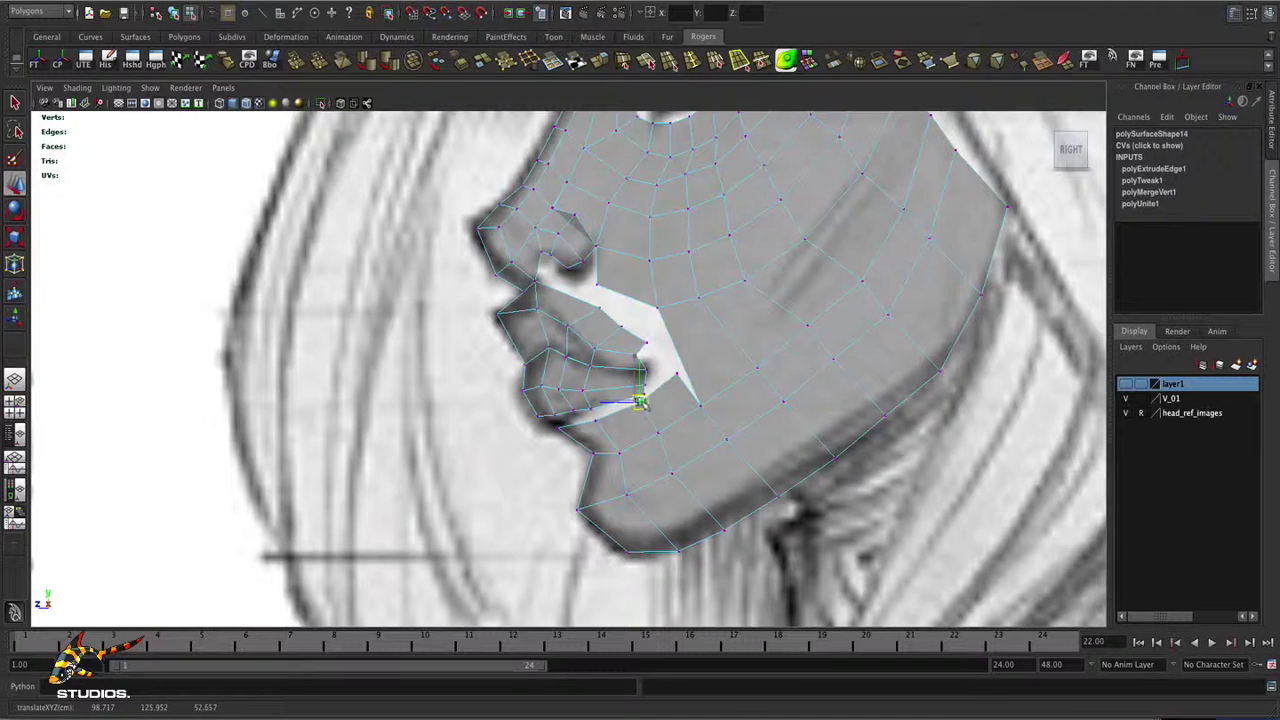
{"action": "left_click_drag", "start_coordinate": [643, 400], "coordinate": [591, 410]}
{"action": "left_click", "coordinate": [598, 423]}
{"action": "key", "text": "v"}
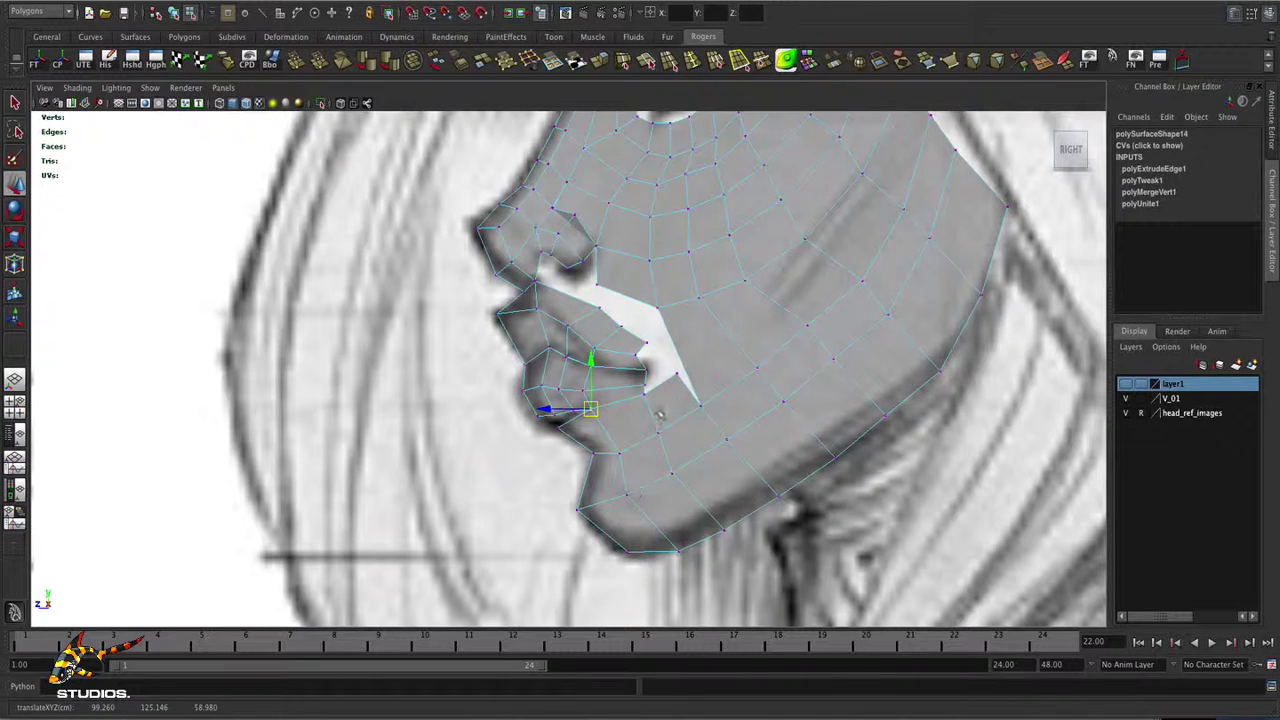
- Return to the four-view layout and adjust the mesh's rear border vertex level with the brow in the side view
{"action": "middle_click_drag", "start_coordinate": [728, 376], "coordinate": [694, 443], "text": "alt"}
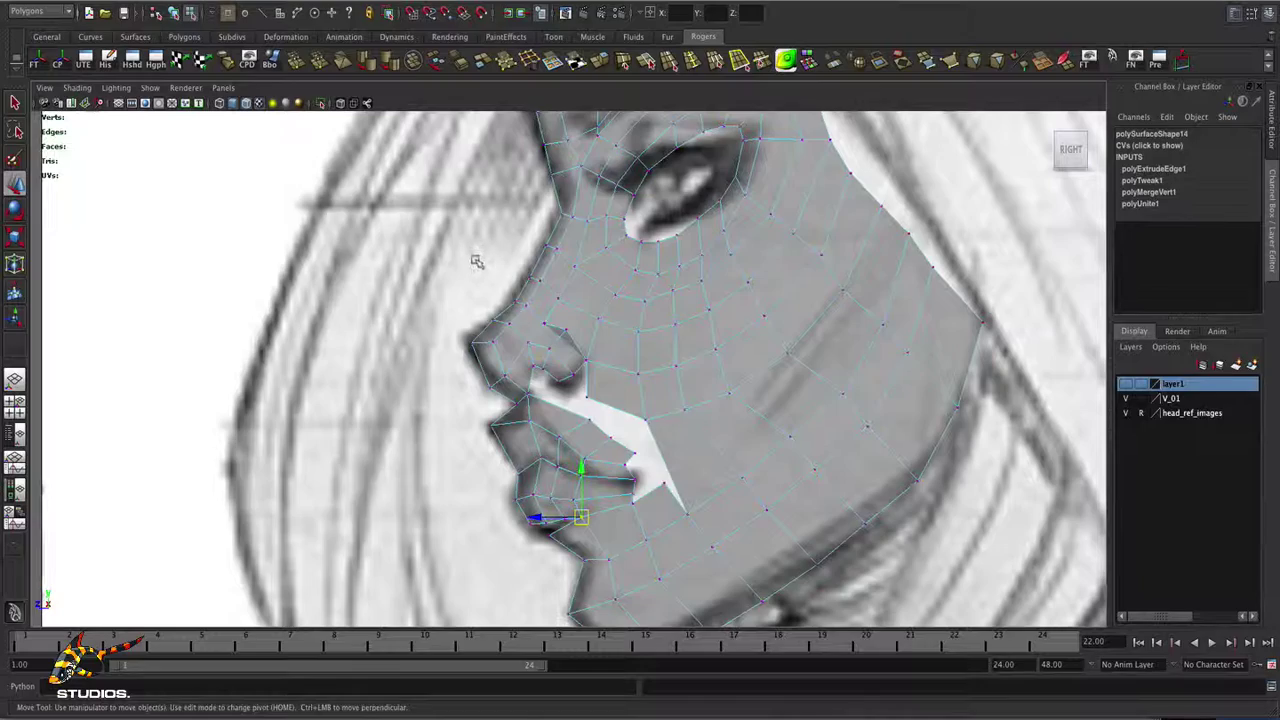
{"action": "key", "text": "space"}
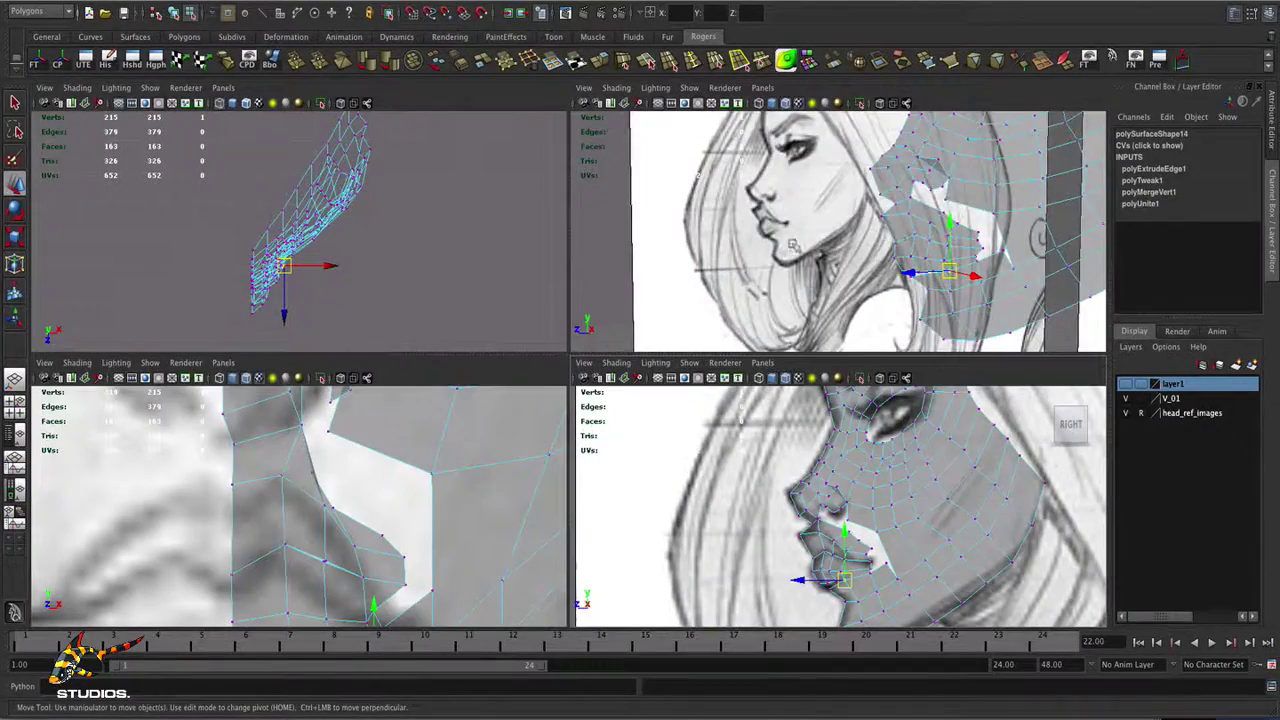
{"action": "left_click_drag", "start_coordinate": [792, 243], "coordinate": [850, 312], "text": "alt"}
{"action": "middle_click_drag", "start_coordinate": [918, 396], "coordinate": [873, 525], "text": "alt"}
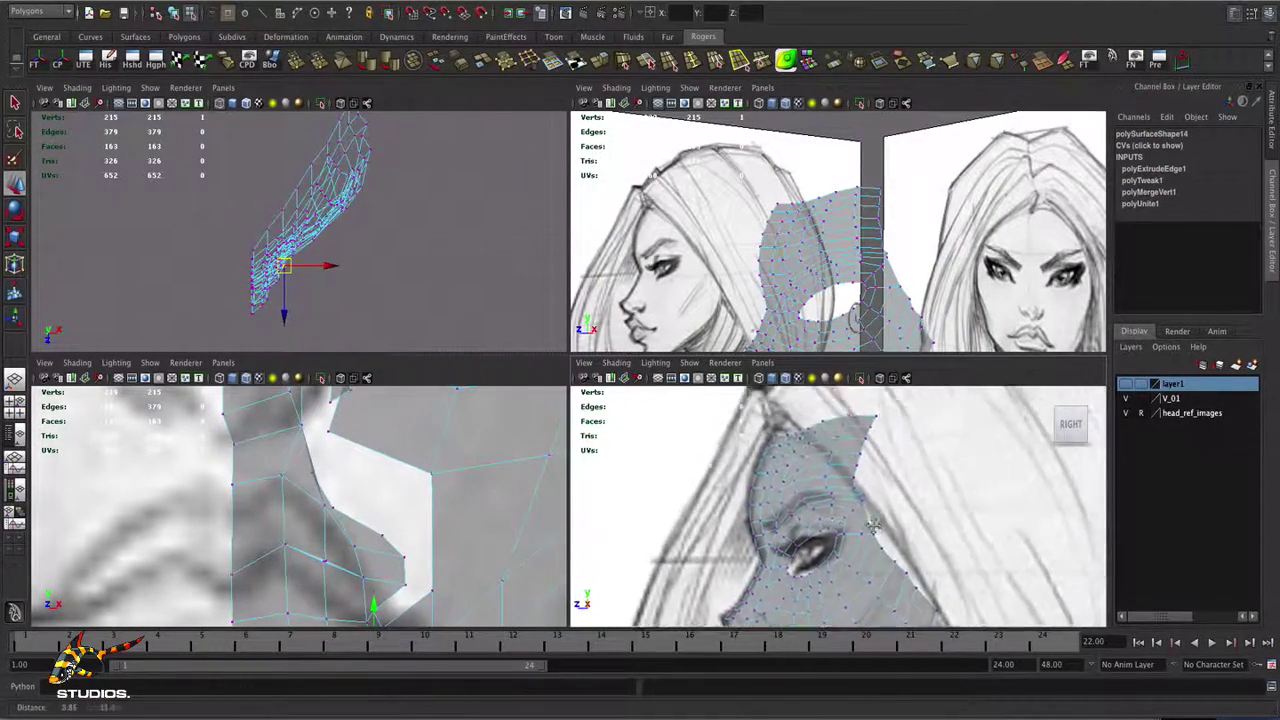
{"action": "right_click_drag", "start_coordinate": [873, 525], "coordinate": [893, 491], "text": "alt"}
{"action": "left_click_drag", "start_coordinate": [862, 515], "coordinate": [867, 509]}
{"action": "left_click", "coordinate": [877, 510]}
{"action": "left_click", "coordinate": [859, 509]}
- Reposition the rear border vertices between the temple and upper cheek in the side view for a smoother outline
{"action": "right_click_drag", "start_coordinate": [936, 522], "coordinate": [872, 480], "text": "alt"}
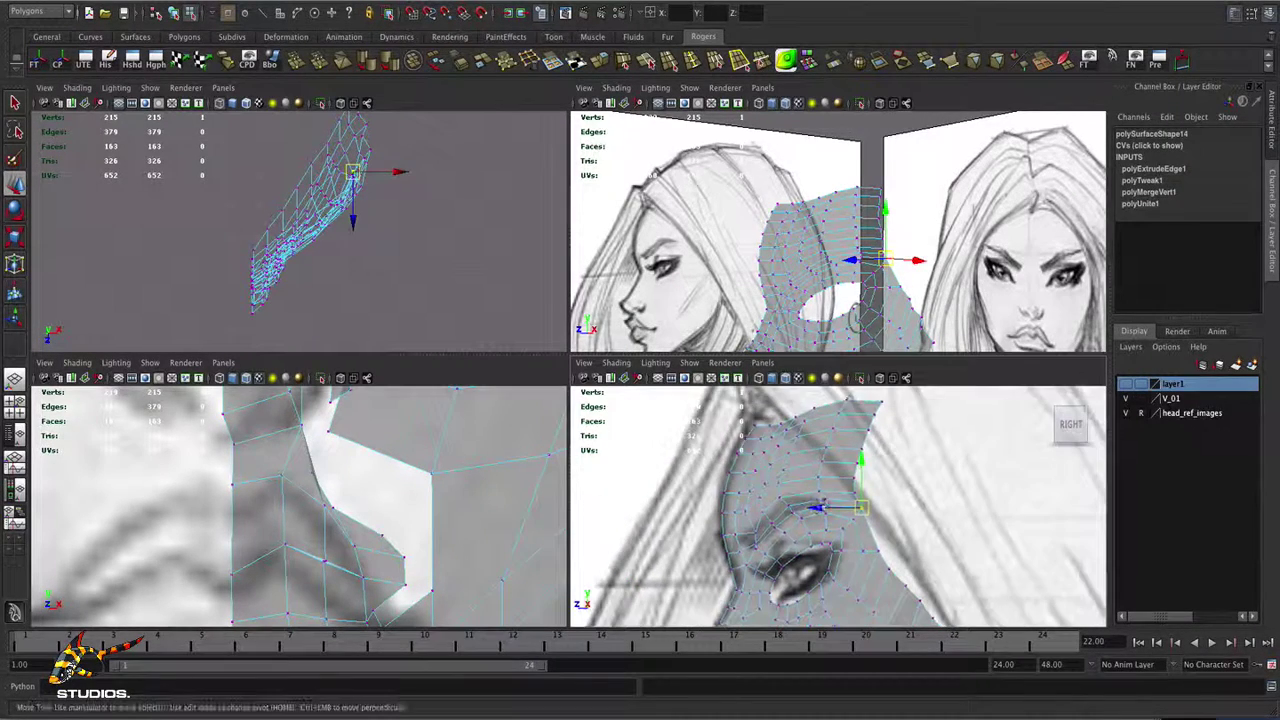
{"action": "middle_click_drag", "start_coordinate": [868, 476], "coordinate": [857, 503], "text": "alt"}
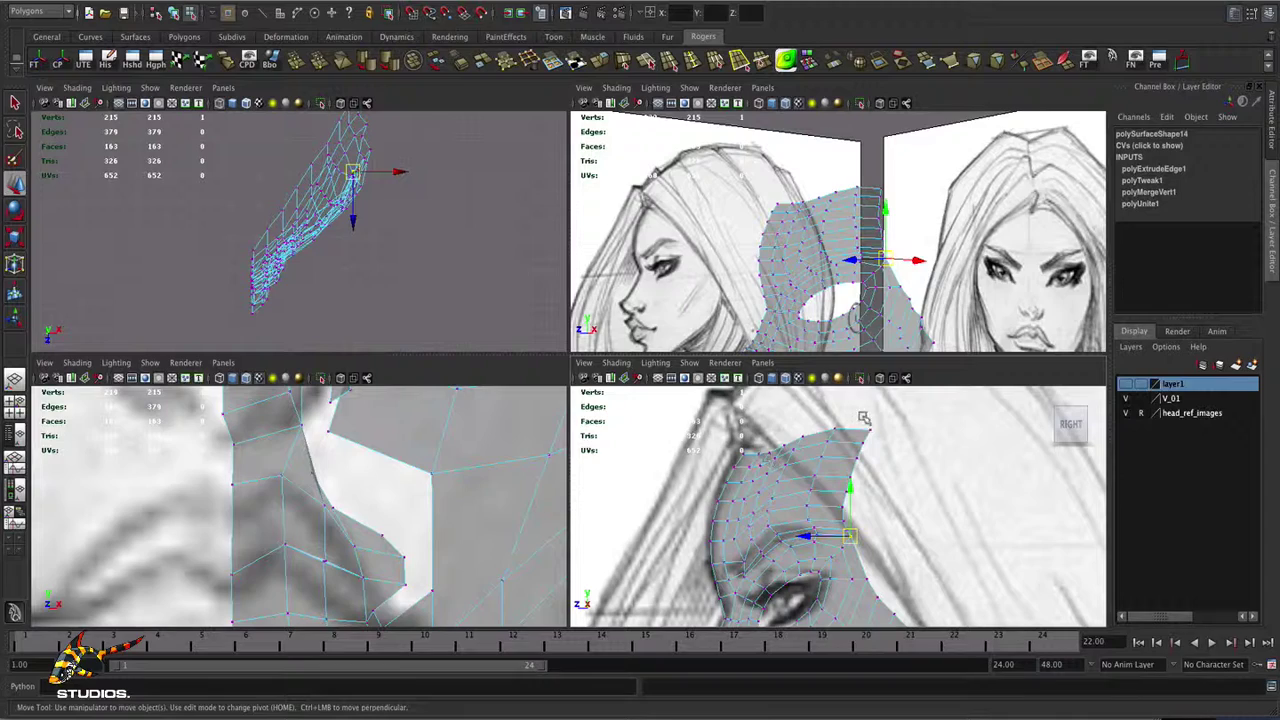
{"action": "left_click", "coordinate": [895, 430]}
{"action": "middle_click_drag", "start_coordinate": [900, 513], "coordinate": [835, 505], "text": "alt"}
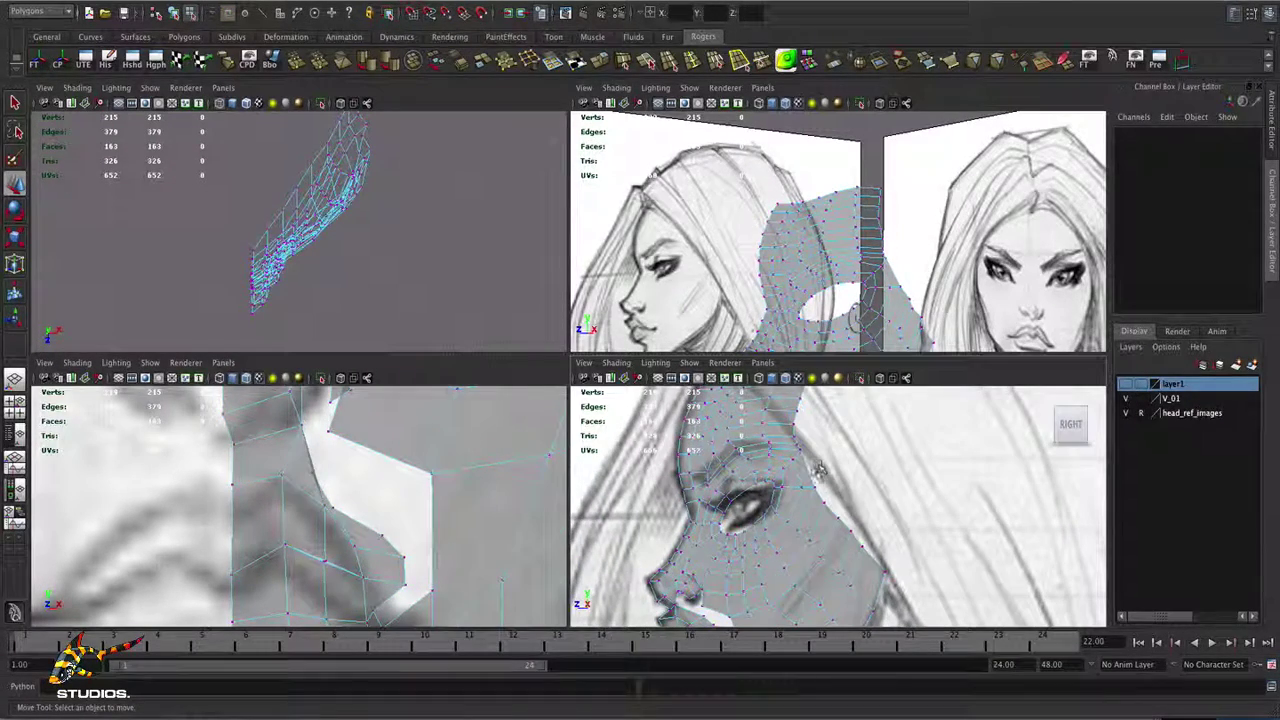
{"action": "left_click", "coordinate": [815, 486]}
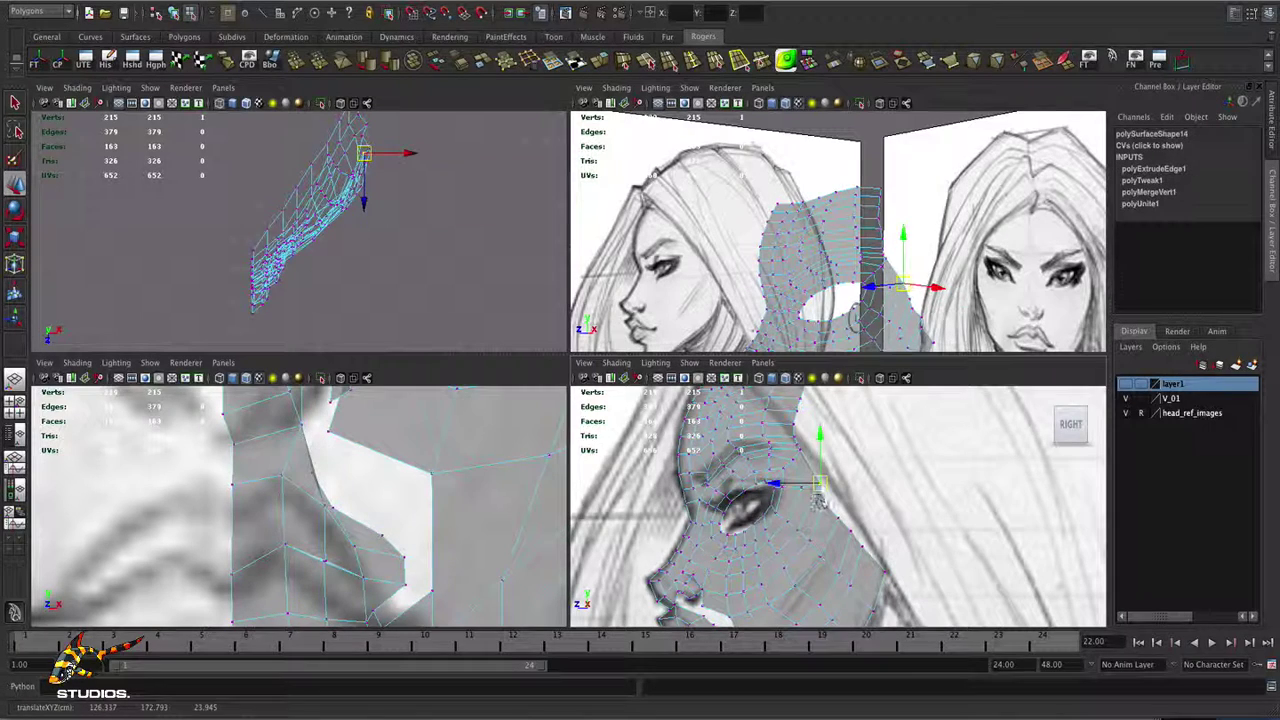
{"action": "left_click_drag", "start_coordinate": [822, 495], "coordinate": [872, 546]}
- Adjust the border vertices along the rear jawline in the side view to follow the sketched jaw contour
{"action": "middle_click_drag", "start_coordinate": [872, 546], "coordinate": [930, 419], "text": "alt"}
{"action": "scroll", "coordinate": [884, 557], "scroll_direction": "up", "scroll_amount": 1}
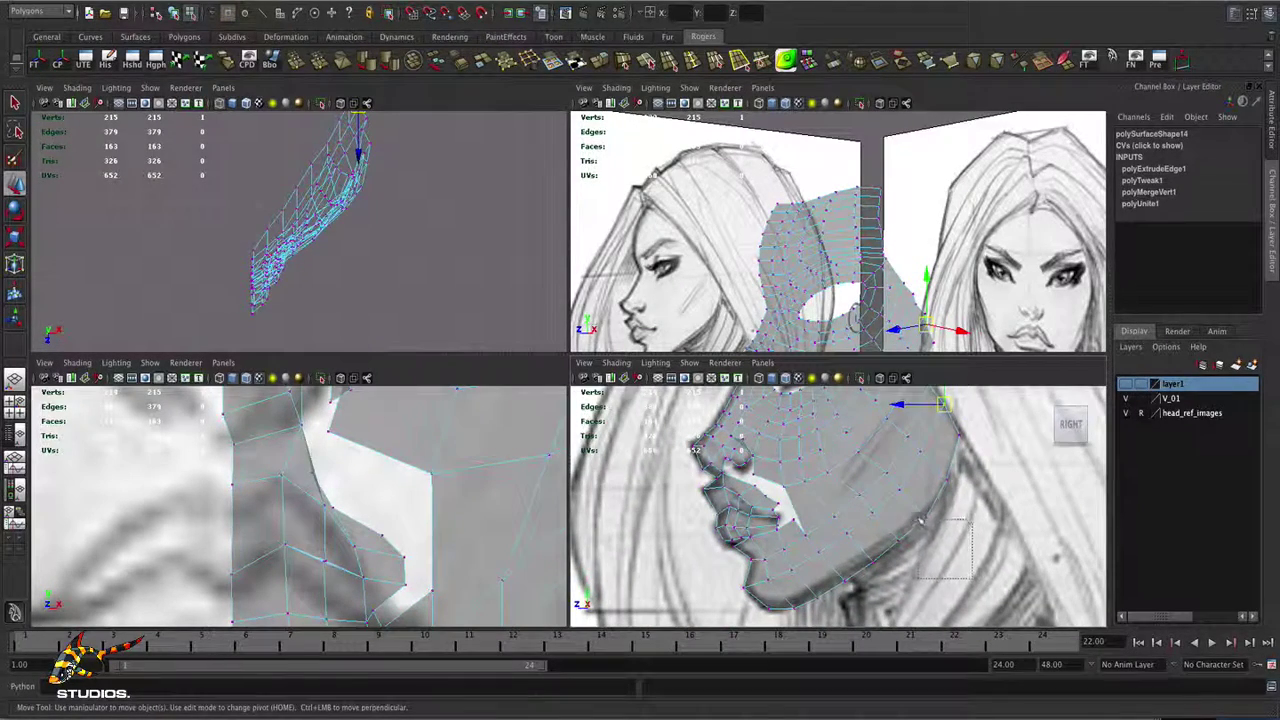
{"action": "left_click", "coordinate": [922, 516]}
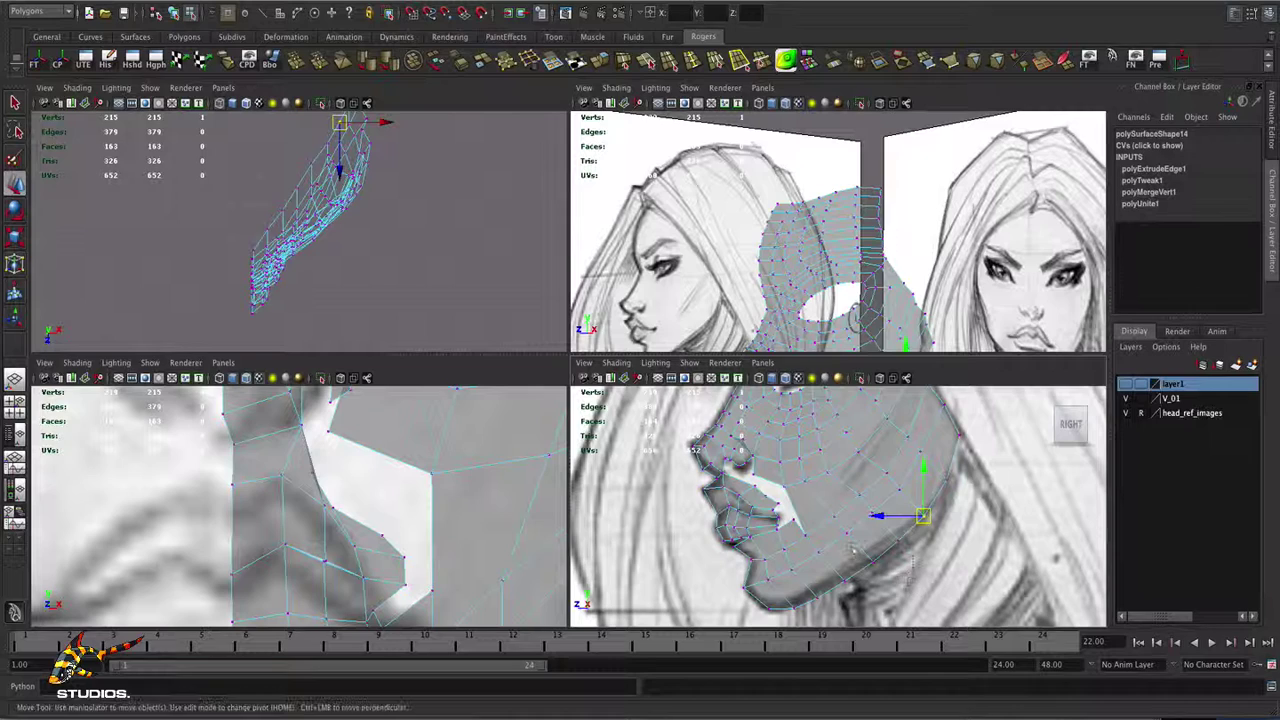
{"action": "left_click", "coordinate": [880, 549]}
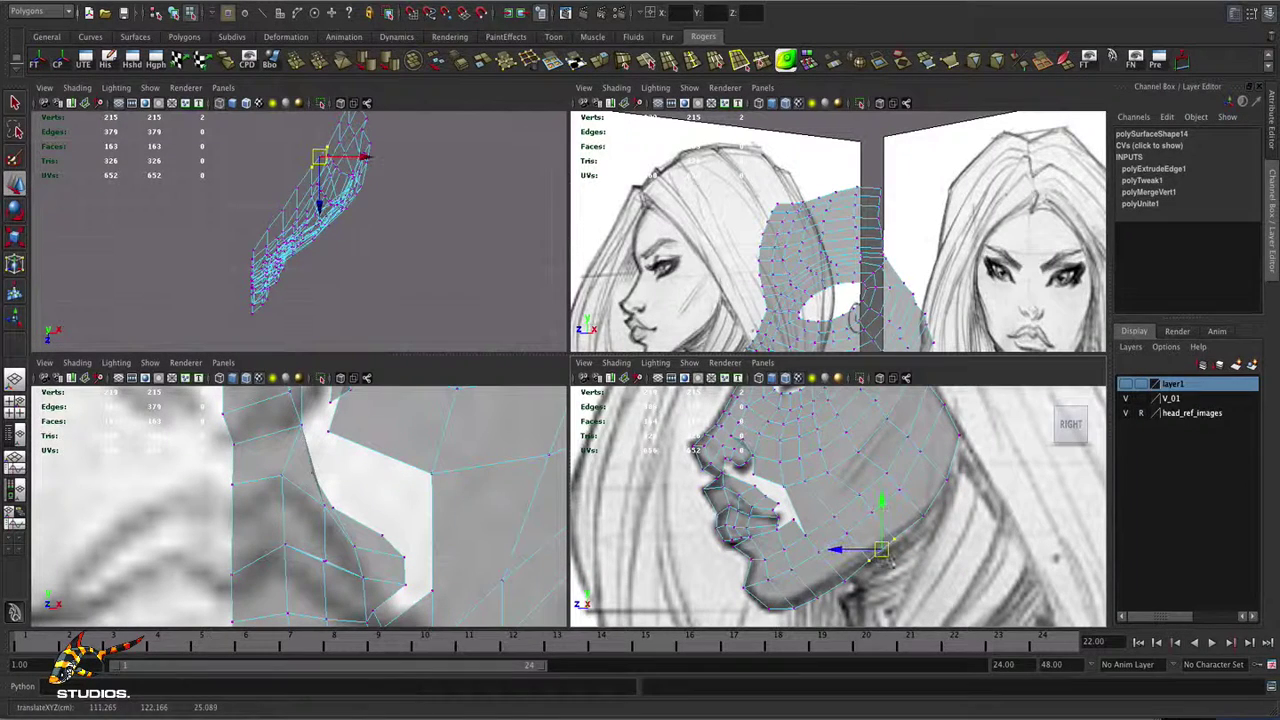
{"action": "left_click", "coordinate": [922, 516]}
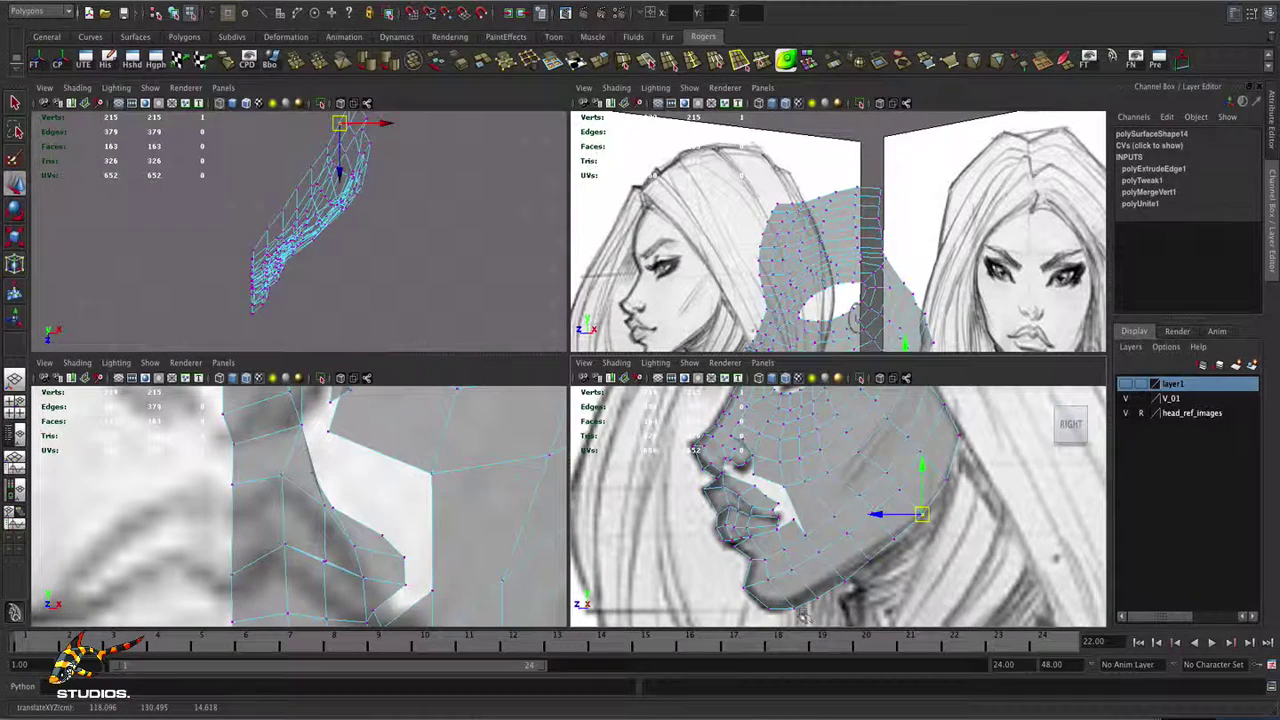
- Reposition the vertices along the upper lip's outer border in the front view to form a smooth curve toward the mouth corner
{"action": "middle_click_drag", "start_coordinate": [406, 549], "coordinate": [382, 448], "text": "alt"}
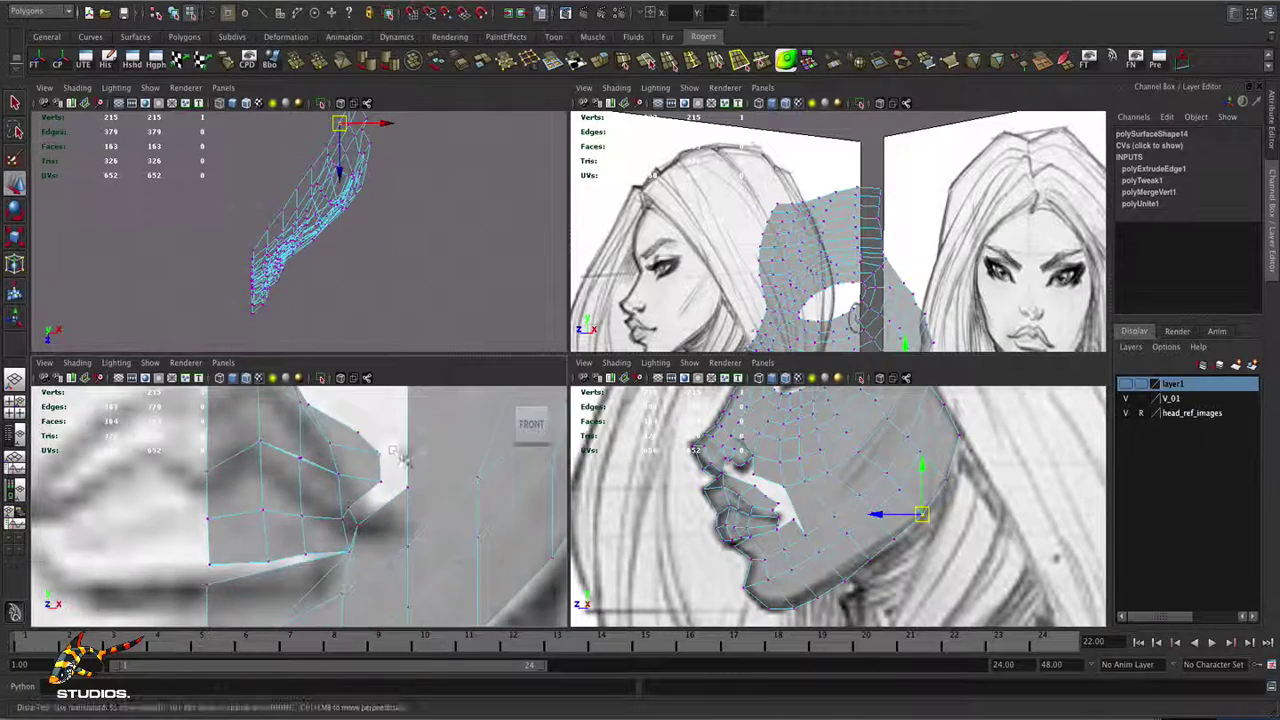
{"action": "right_click_drag", "start_coordinate": [382, 448], "coordinate": [311, 469], "text": "alt"}
{"action": "left_click", "coordinate": [292, 462]}
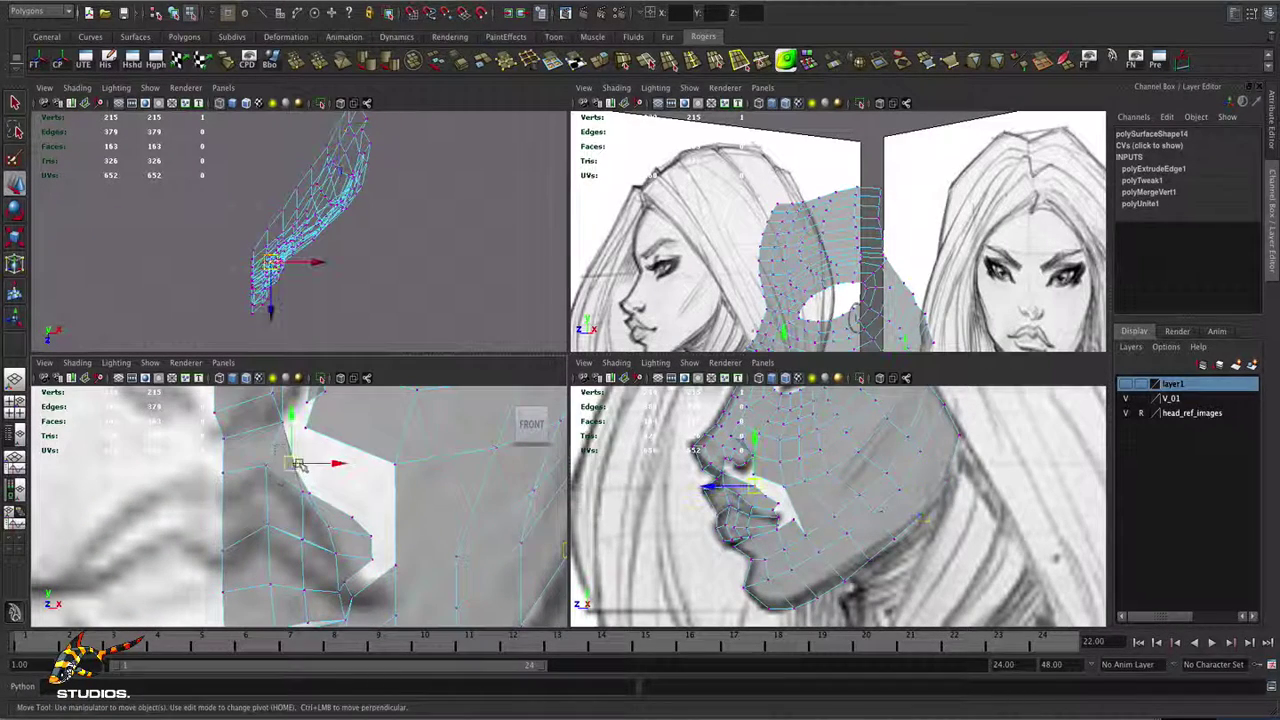
{"action": "left_click_drag", "start_coordinate": [292, 462], "coordinate": [398, 551]}
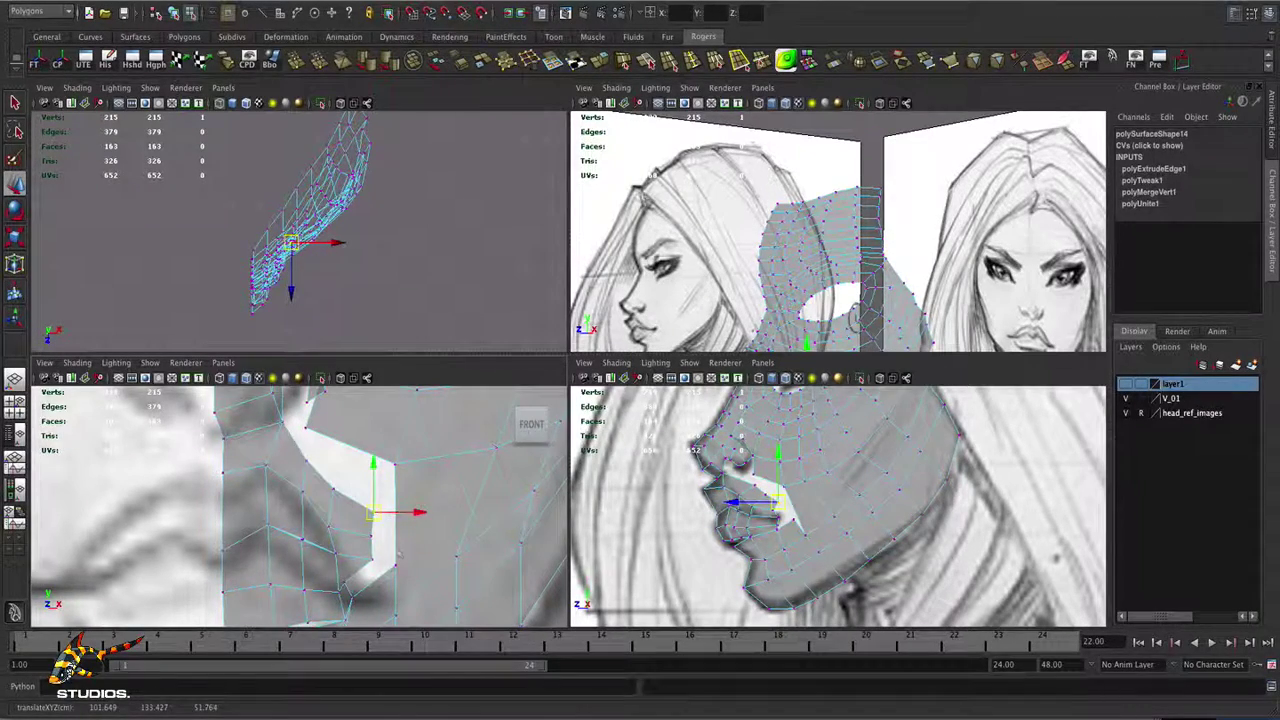
- Move the overlapping mouth-corner vertices outward in the front view to match the corner of the sketched lips
{"action": "right_click_drag", "start_coordinate": [399, 553], "coordinate": [330, 582], "text": "alt"}
{"action": "middle_click_drag", "start_coordinate": [330, 582], "coordinate": [362, 532], "text": "alt"}
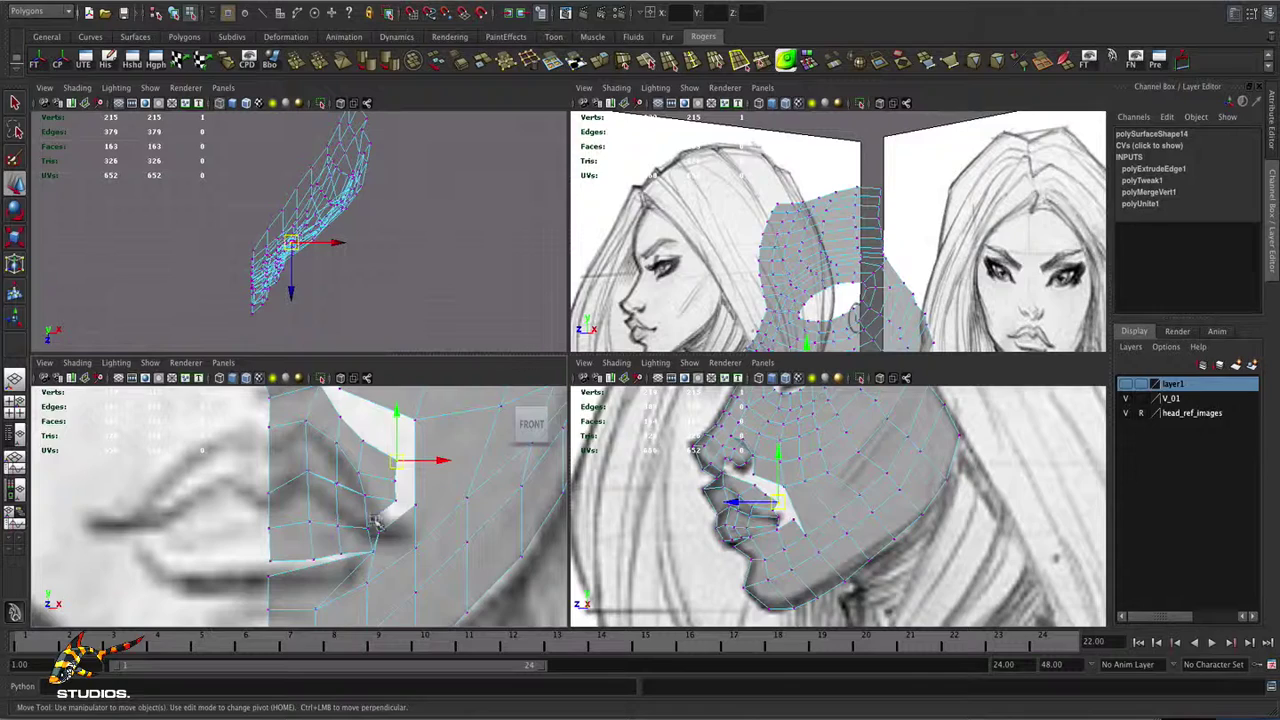
{"action": "left_click", "coordinate": [376, 522]}
{"action": "left_click_drag", "start_coordinate": [376, 522], "coordinate": [384, 521]}
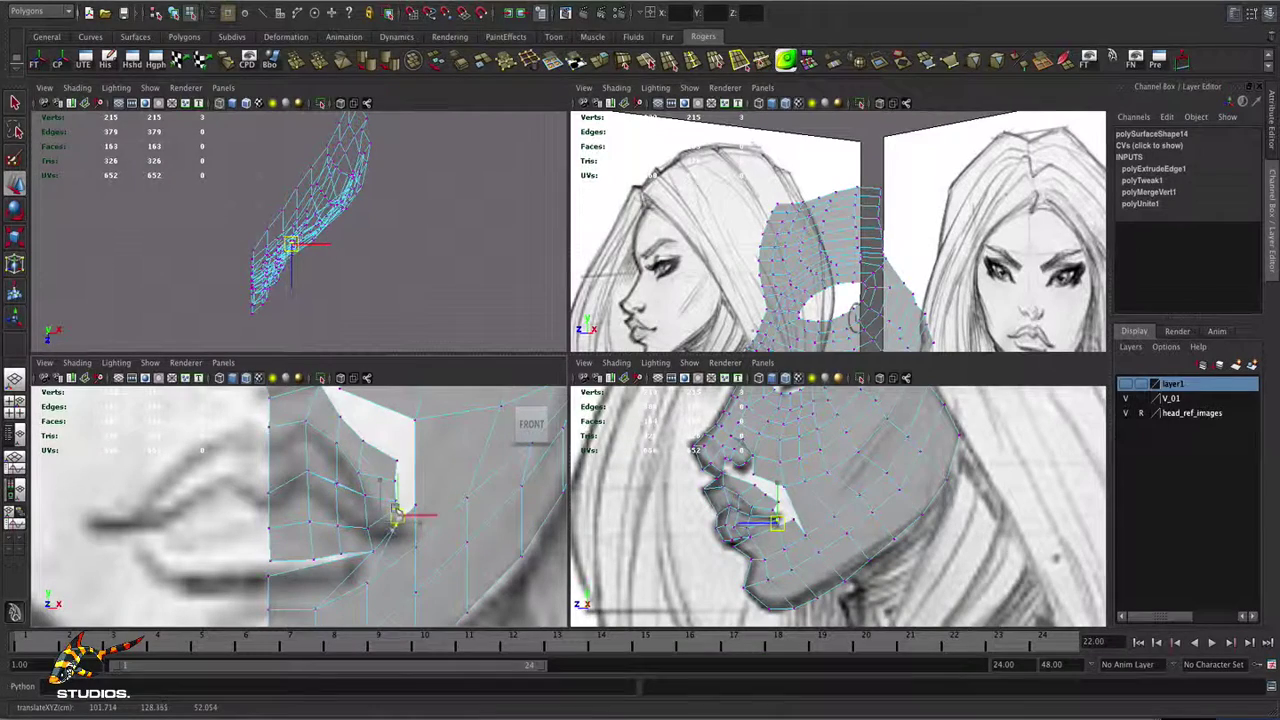
- Add the neighbouring vertices just above the mouth corner to the selection and nudge the group slightly outward and down
{"action": "right_click_drag", "start_coordinate": [362, 537], "coordinate": [334, 534], "text": "alt"}
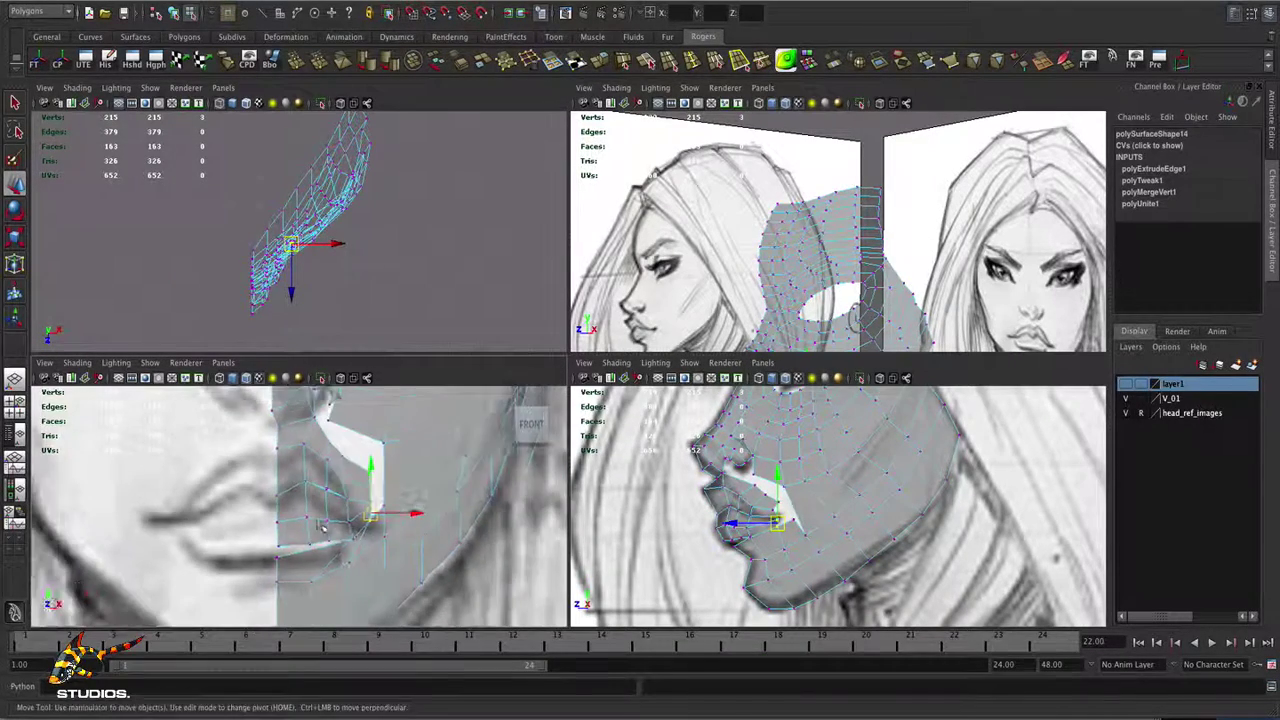
{"action": "middle_click_drag", "start_coordinate": [365, 548], "coordinate": [343, 520], "text": "alt"}
{"action": "right_click_drag", "start_coordinate": [343, 520], "coordinate": [418, 533], "text": "alt"}
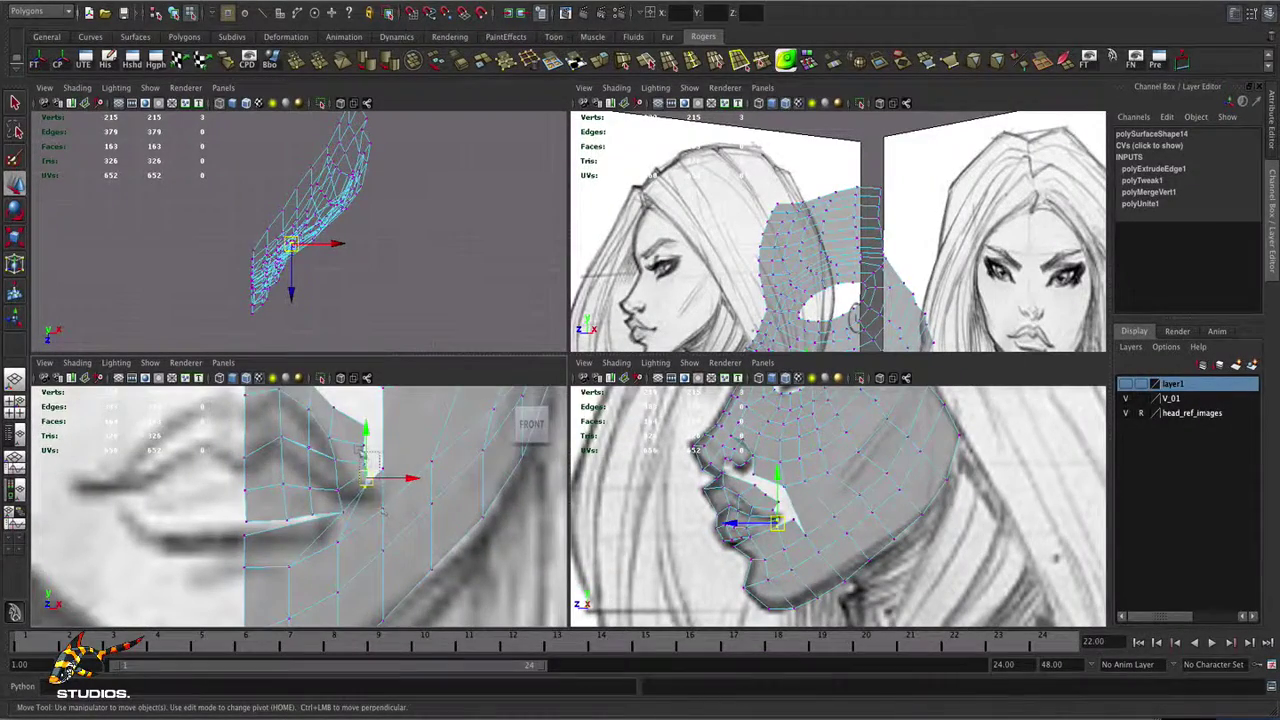
{"action": "left_click_drag", "start_coordinate": [357, 440], "coordinate": [355, 437], "text": "shift"}
{"action": "middle_click_drag", "start_coordinate": [389, 484], "coordinate": [395, 490]}
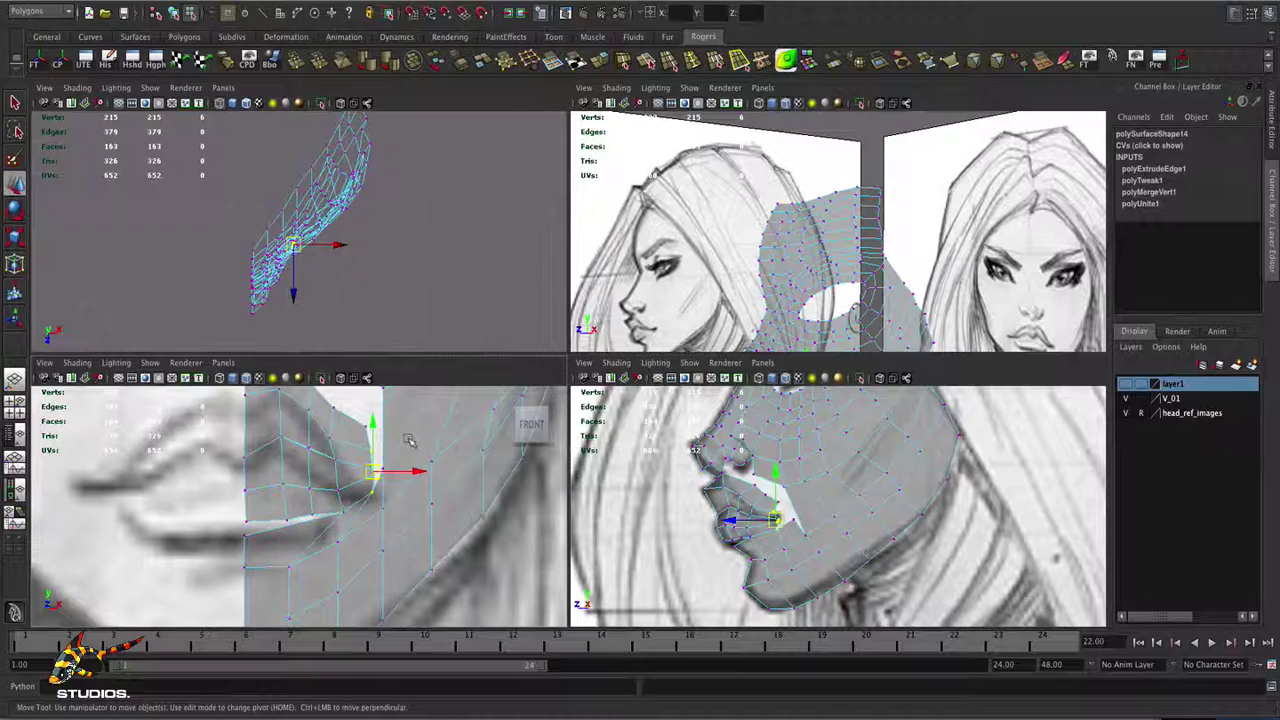
- Move the single border vertex just above the mouth corner slightly outward and down in the front view
{"action": "left_click", "coordinate": [384, 412]}
{"action": "left_click_drag", "start_coordinate": [370, 452], "coordinate": [374, 459]}
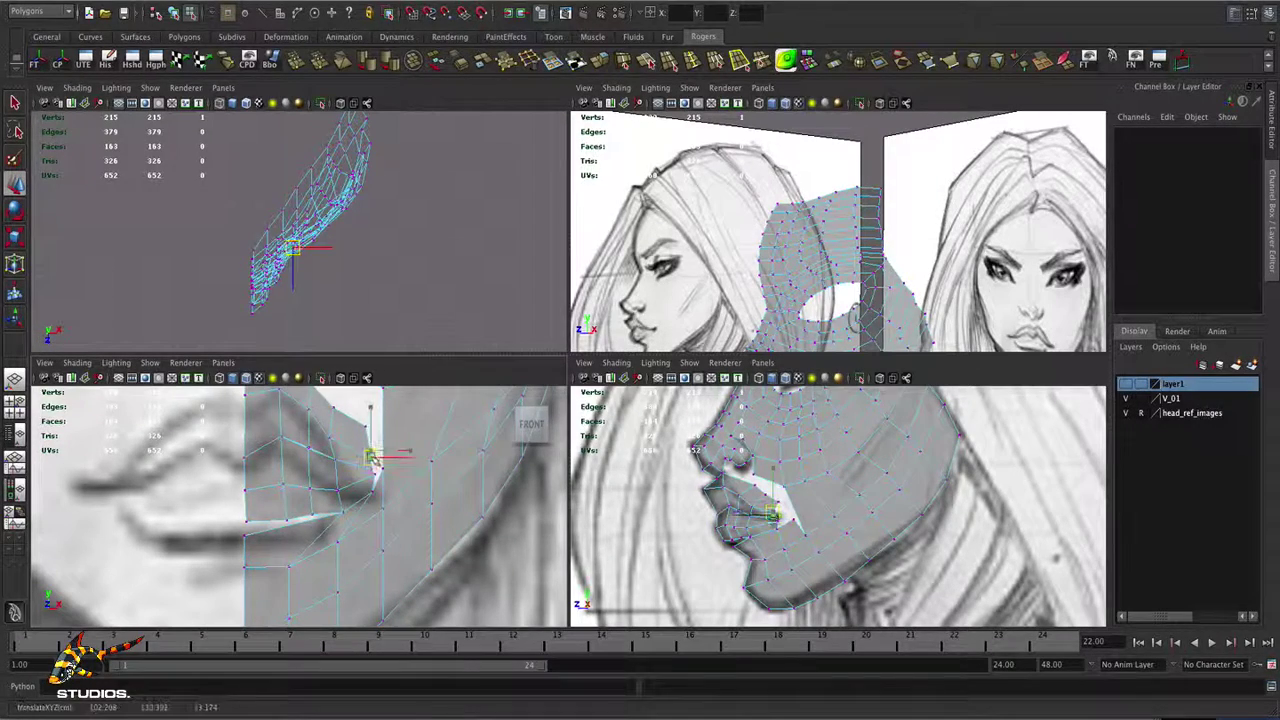
{"action": "middle_click_drag", "start_coordinate": [306, 547], "coordinate": [341, 516], "text": "alt"}
{"action": "right_click_drag", "start_coordinate": [341, 516], "coordinate": [291, 529], "text": "alt"}
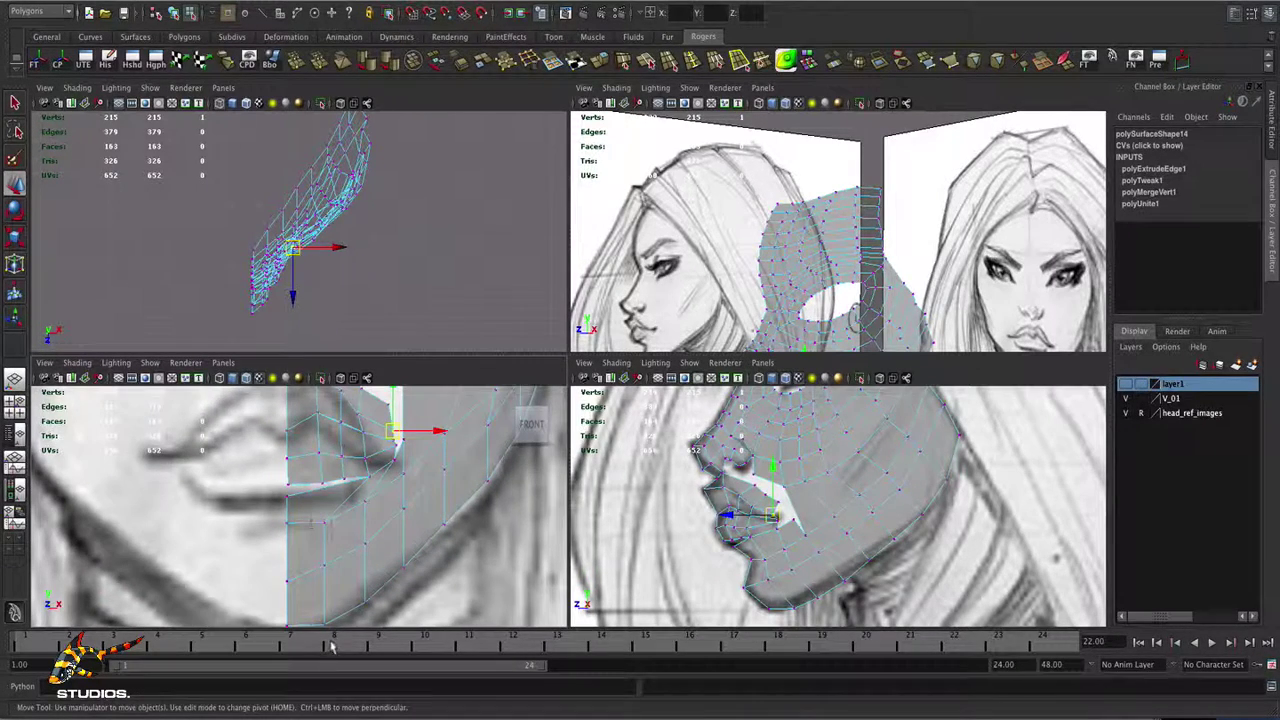
- Move the chin's first vertex column beside the centre line outward, away from the centre, in the front view
{"action": "left_click_drag", "start_coordinate": [332, 647], "coordinate": [333, 648]}
{"action": "left_click_drag", "start_coordinate": [326, 574], "coordinate": [348, 566]}
{"action": "right_click_drag", "start_coordinate": [348, 566], "coordinate": [425, 570], "text": "alt"}
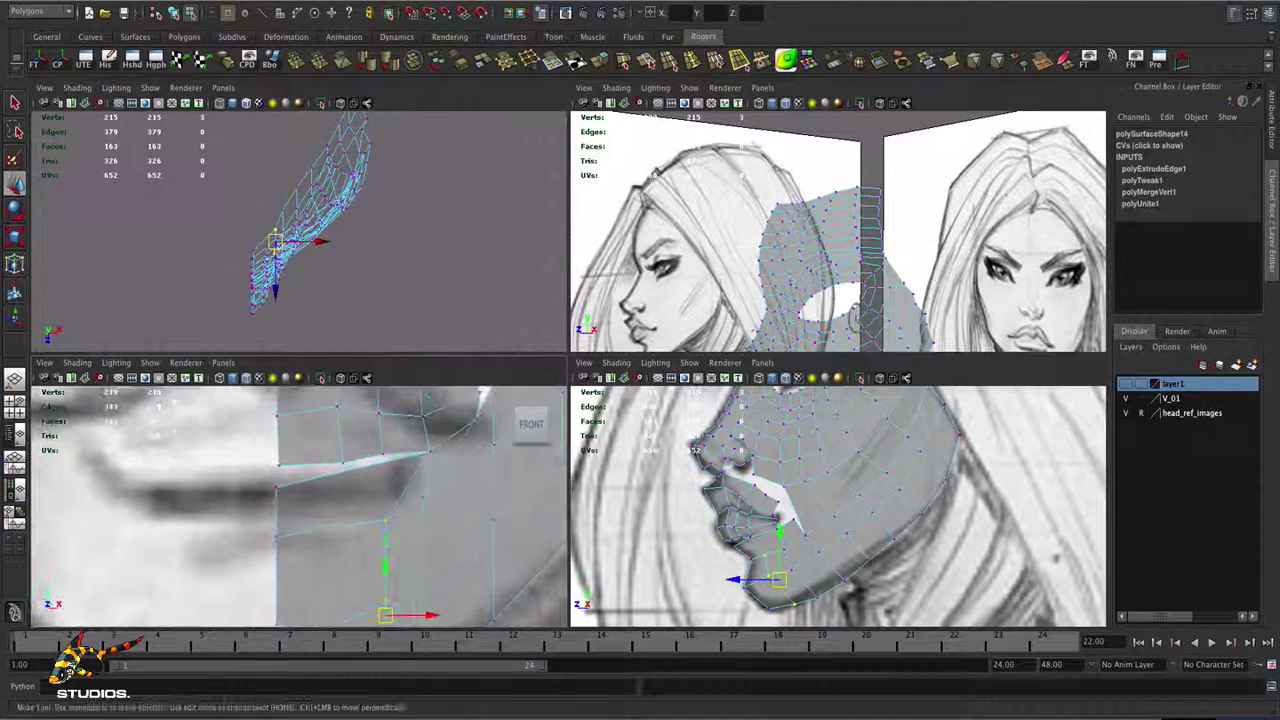
{"action": "middle_click_drag", "start_coordinate": [434, 554], "coordinate": [424, 576], "text": "alt"}
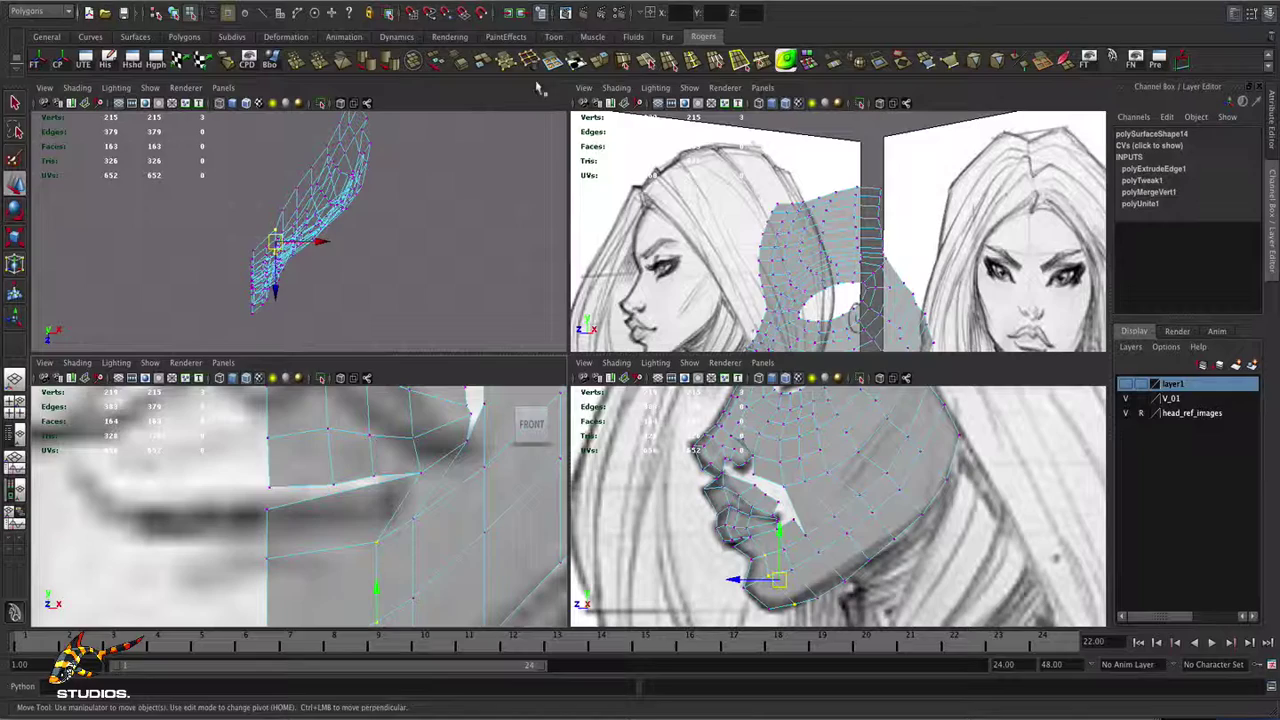
- Split the face below the lower lip with a cut from its upper border edge to the shifted column's top vertex
{"action": "left_click", "coordinate": [651, 62]}
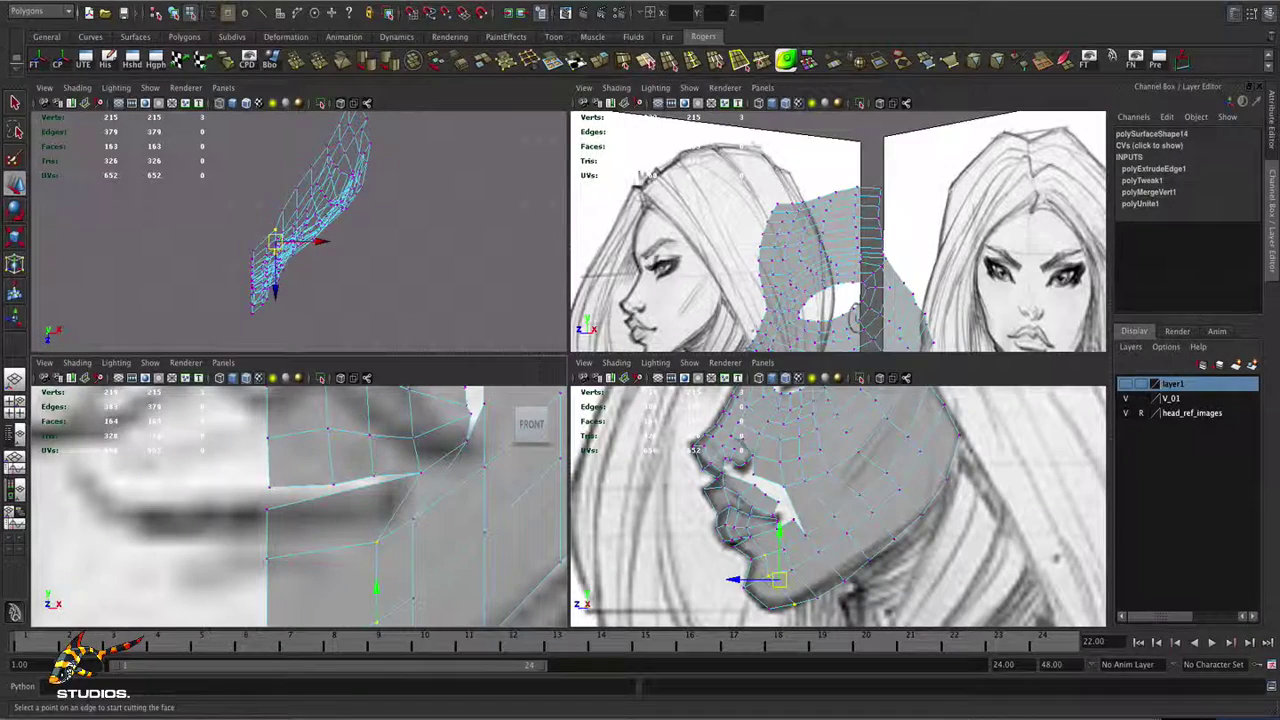
{"action": "left_click", "coordinate": [390, 488]}
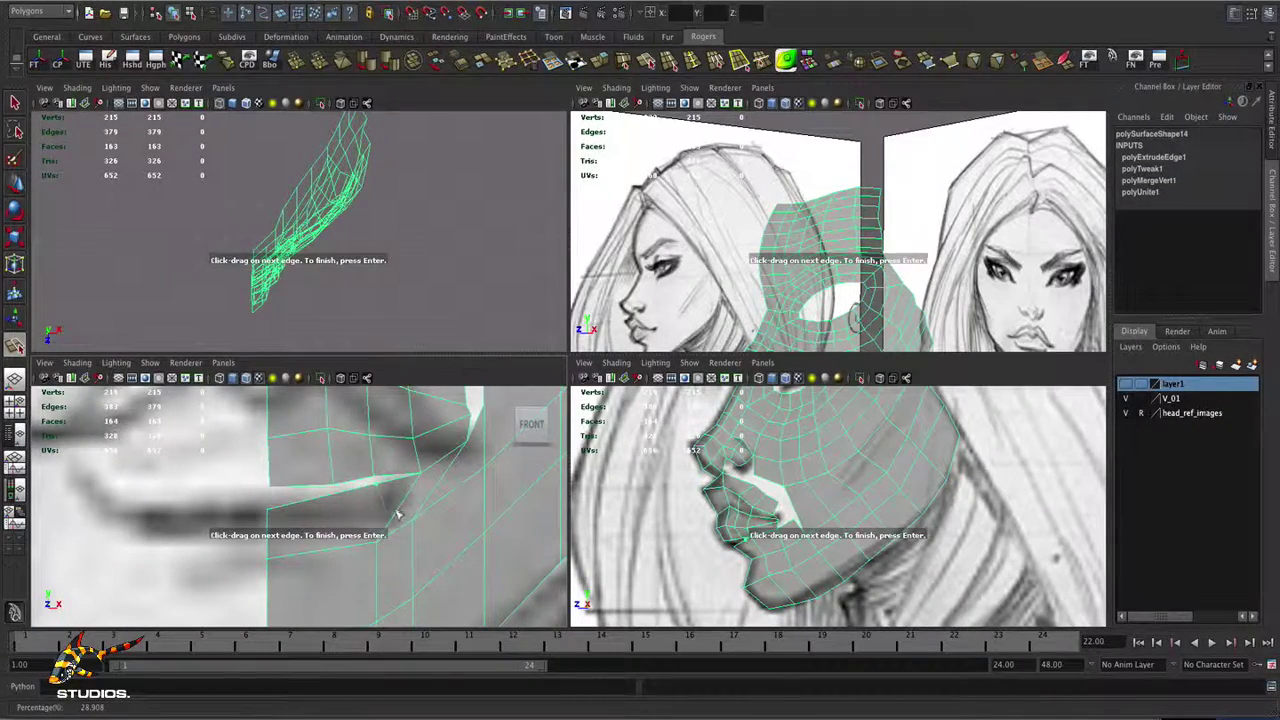
{"action": "left_click_drag", "start_coordinate": [398, 514], "coordinate": [344, 597]}
{"action": "key", "text": "Return"}
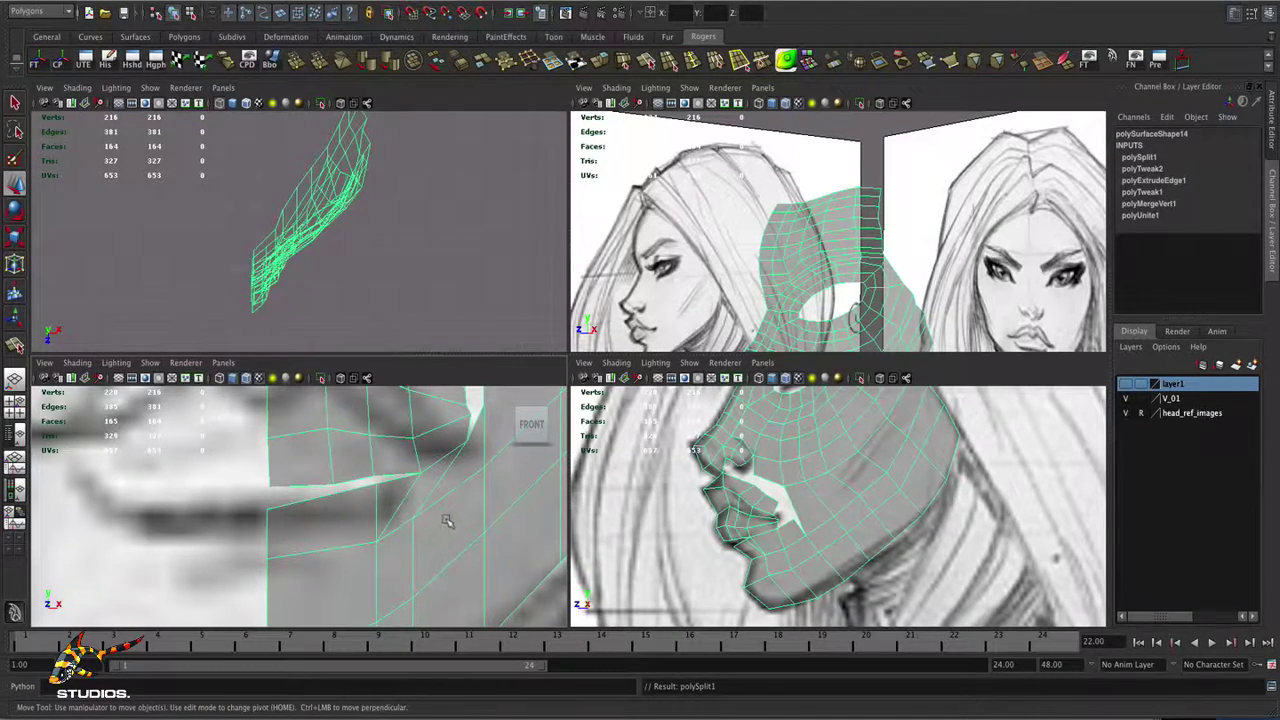
- Move the vertical chin edge beside the shifted column outward and down to even the spacing, and return to vertex editing
{"action": "mouse_move", "coordinate": [432, 522]}
{"action": "right_mouse_down", "text": "alt"}
{"action": "mouse_move", "coordinate": [398, 523]}
{"action": "mouse_move", "coordinate": [417, 524]}
{"action": "right_mouse_up", "text": "alt"}
{"action": "middle_click_drag", "start_coordinate": [417, 524], "coordinate": [394, 557], "text": "alt"}
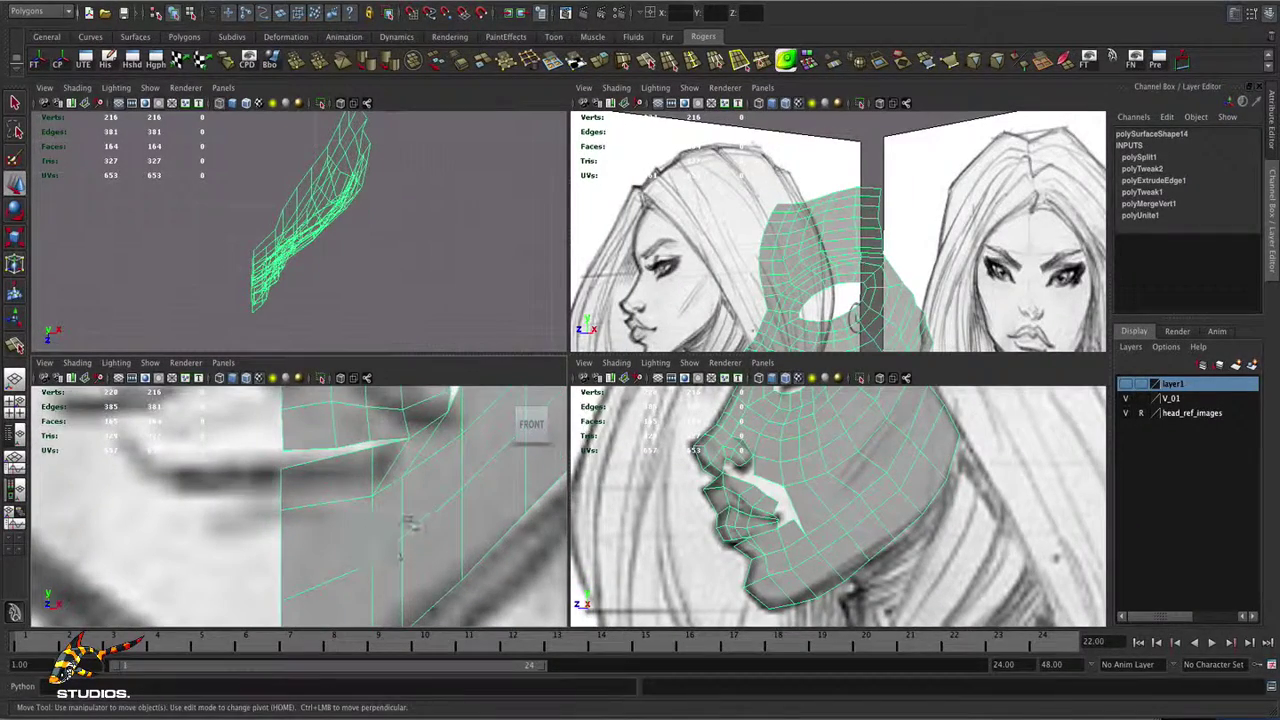
{"action": "right_click_drag", "start_coordinate": [407, 521], "coordinate": [406, 446]}
{"action": "left_click", "coordinate": [400, 520]}
{"action": "left_click_drag", "start_coordinate": [400, 490], "coordinate": [427, 577]}
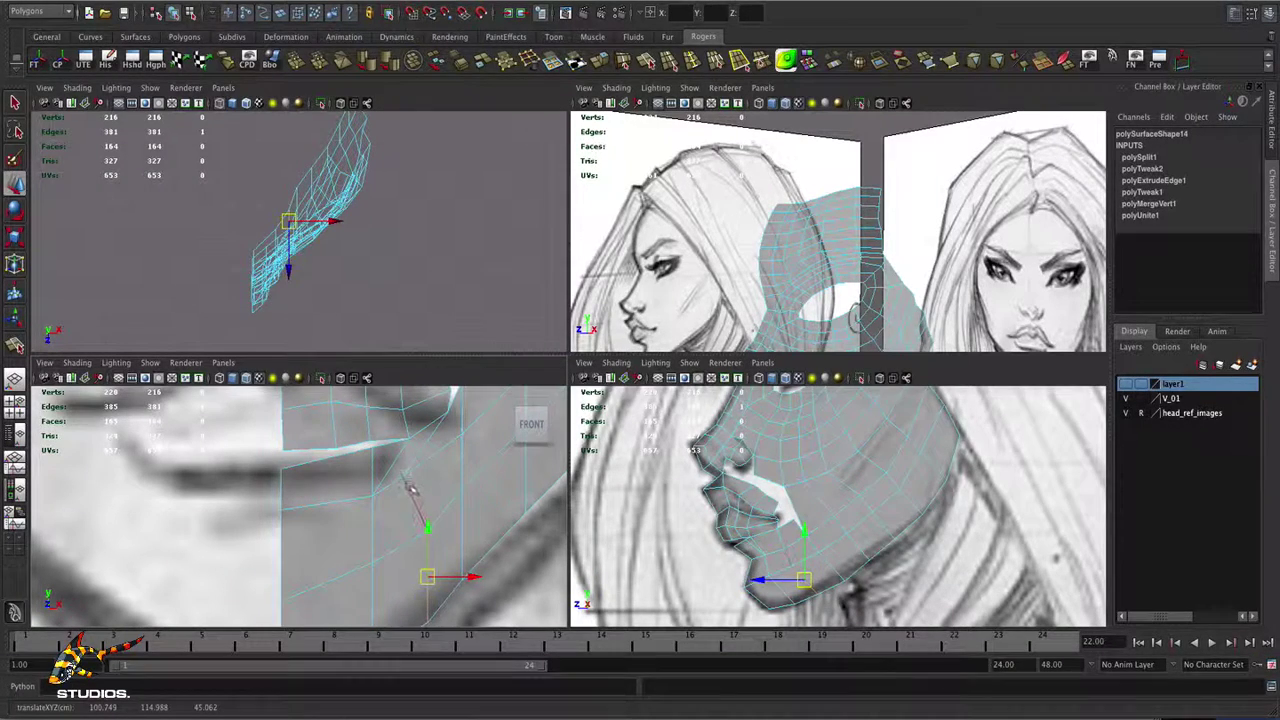
{"action": "right_click_drag", "start_coordinate": [410, 488], "coordinate": [403, 478]}
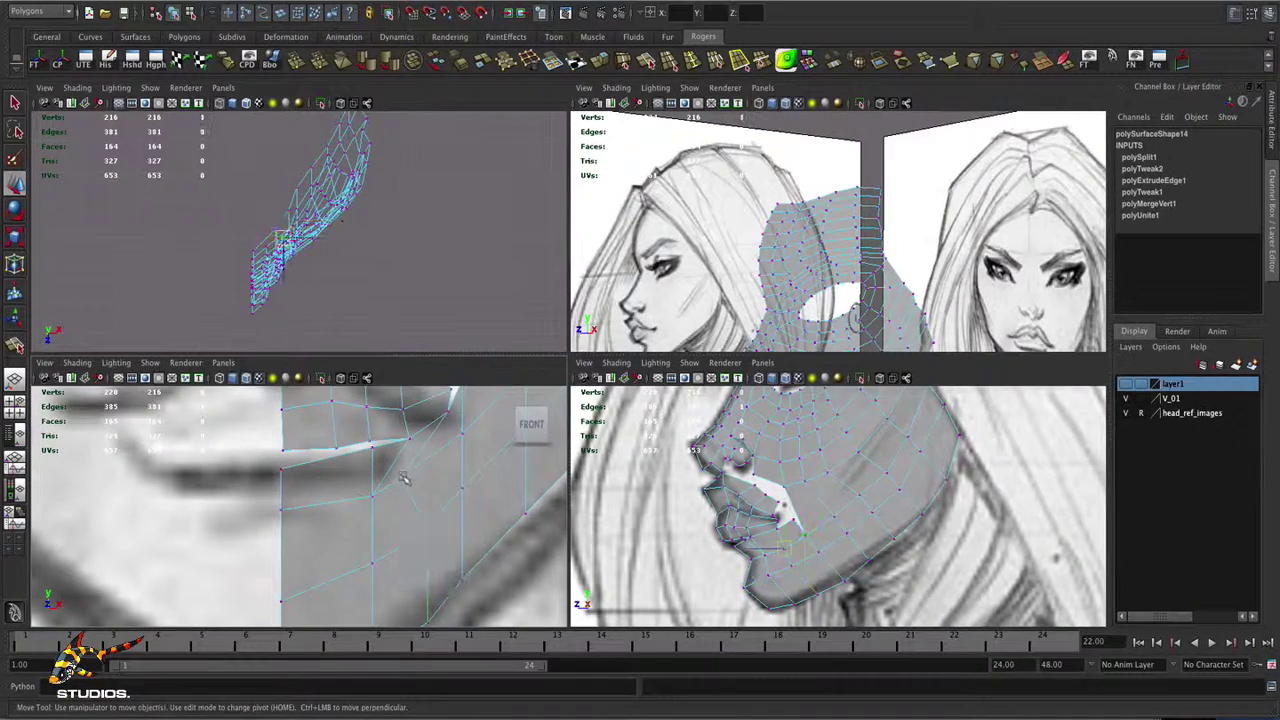
- In the front view, move the upper vertex of the chin column below the mouth corner outward and up, and raise the centre-line chin vertex slightly
{"action": "left_click_drag", "start_coordinate": [404, 478], "coordinate": [427, 454]}
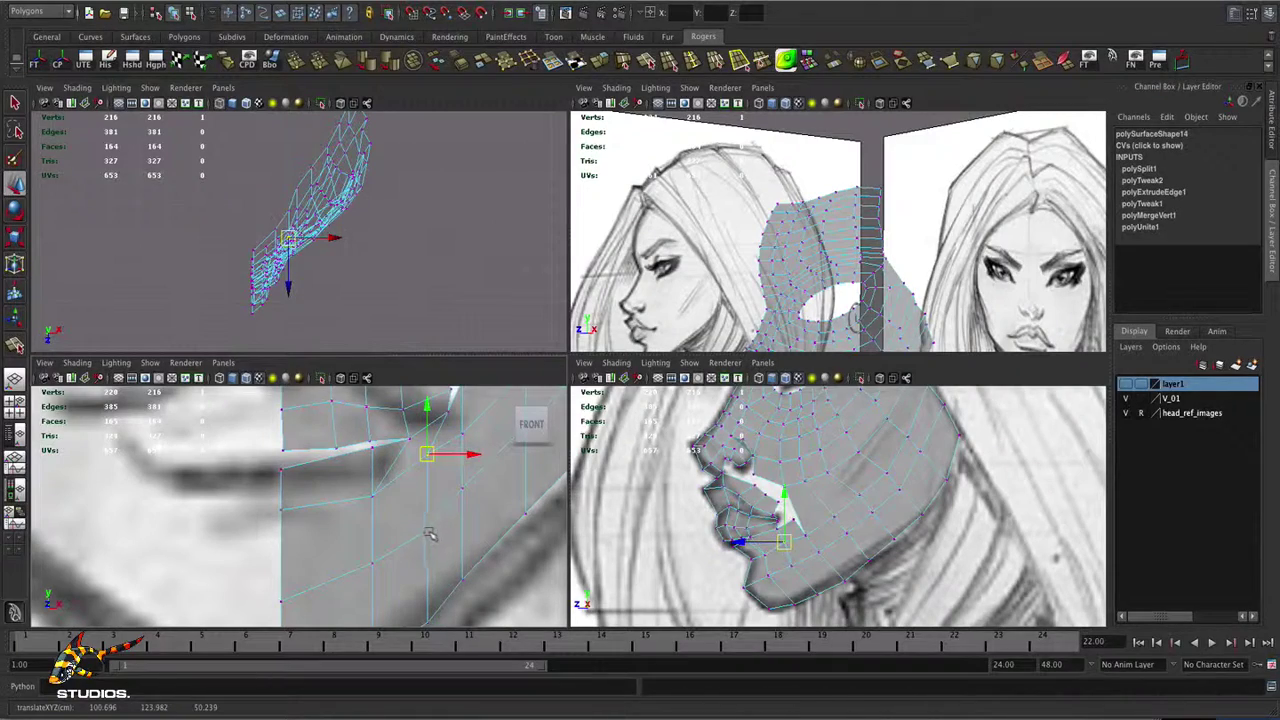
{"action": "left_click", "coordinate": [429, 530]}
{"action": "scroll", "coordinate": [428, 520], "scroll_direction": "down", "scroll_amount": 3}
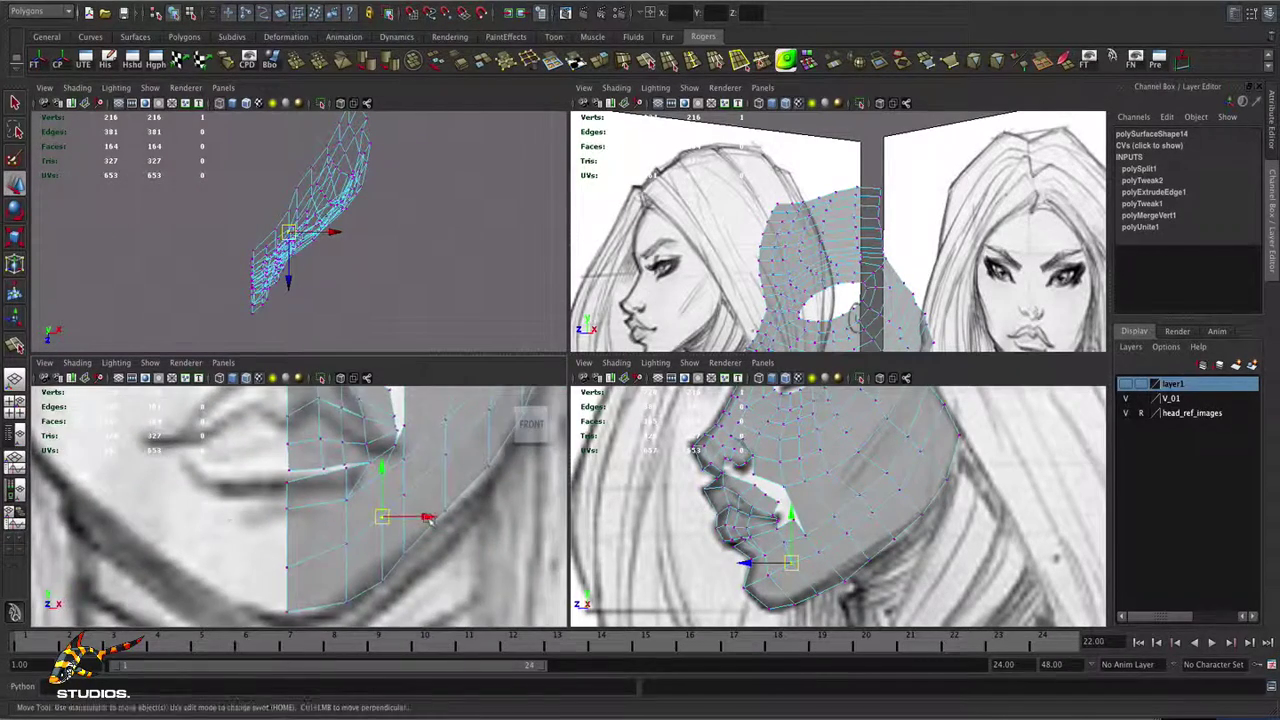
{"action": "middle_click_drag", "start_coordinate": [429, 519], "coordinate": [472, 529], "text": "alt"}
{"action": "scroll", "coordinate": [440, 540], "scroll_direction": "up", "scroll_amount": 2}
{"action": "middle_click_drag", "start_coordinate": [333, 598], "coordinate": [354, 556], "text": "alt"}
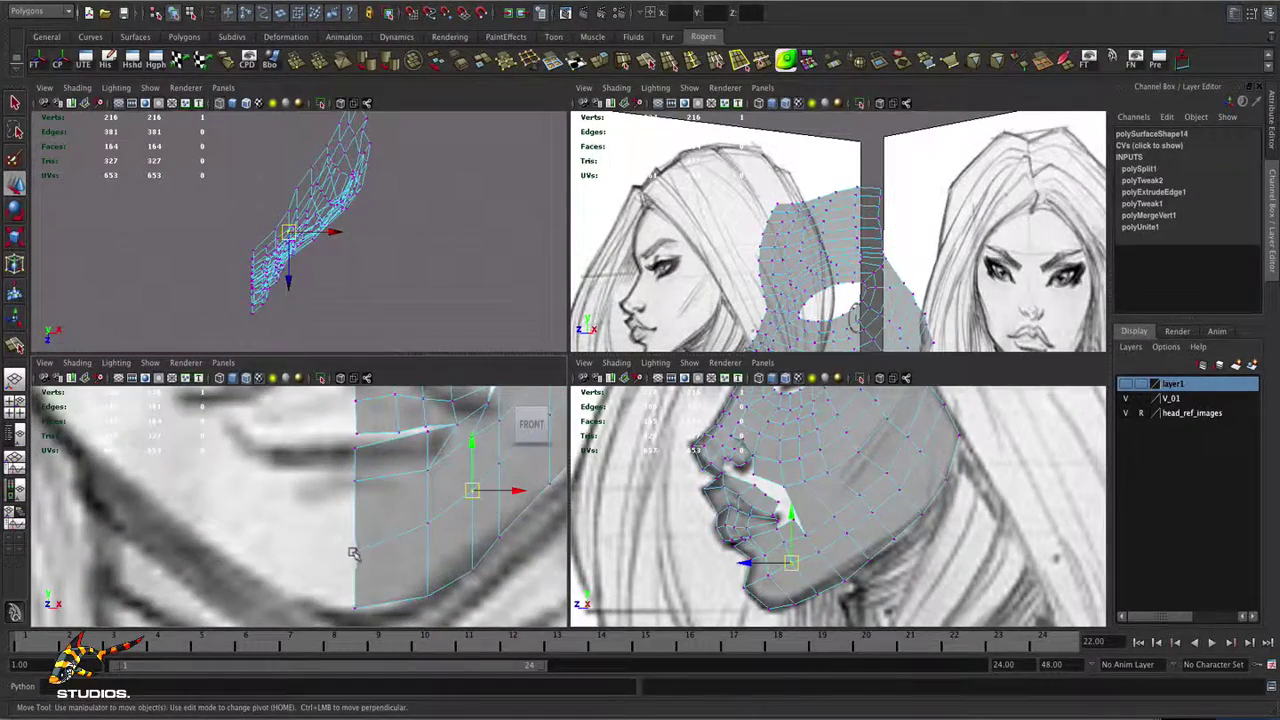
{"action": "left_click", "coordinate": [355, 541]}
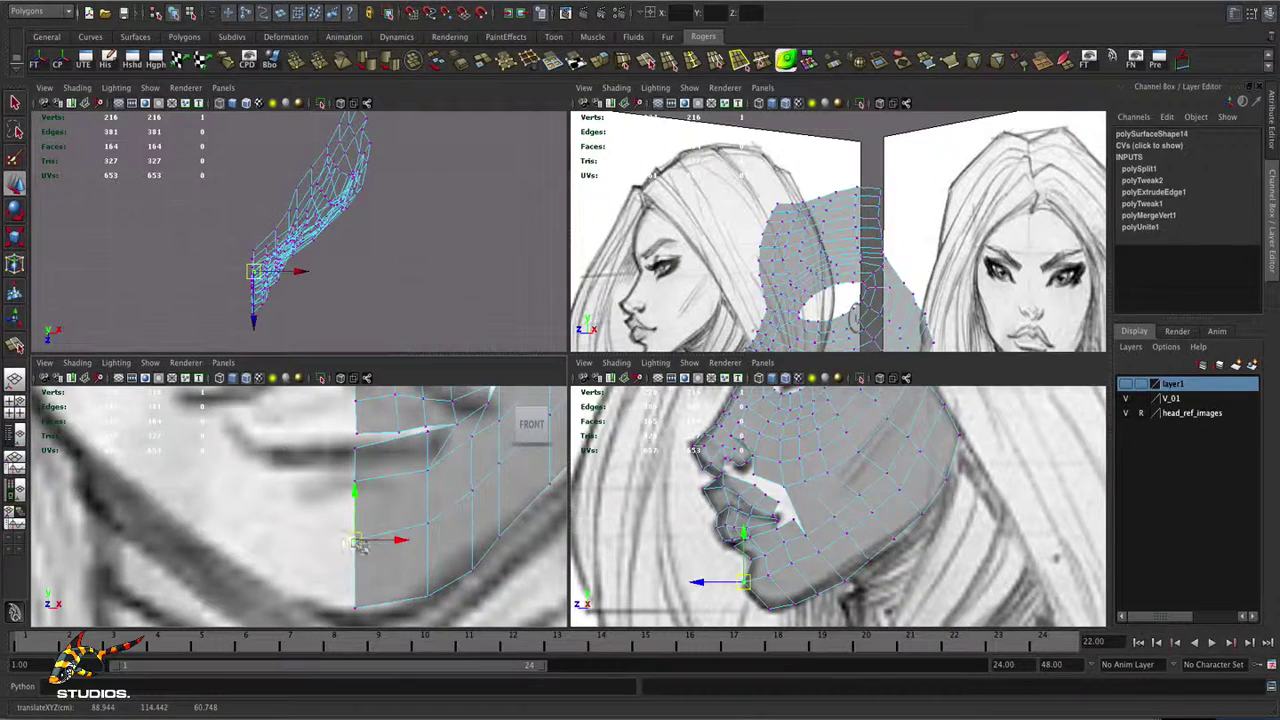
- Split the chin faces beside the centre line with a vertical cut from the border below the lower lip to the chin's bottom edge
{"action": "key", "text": "y"}
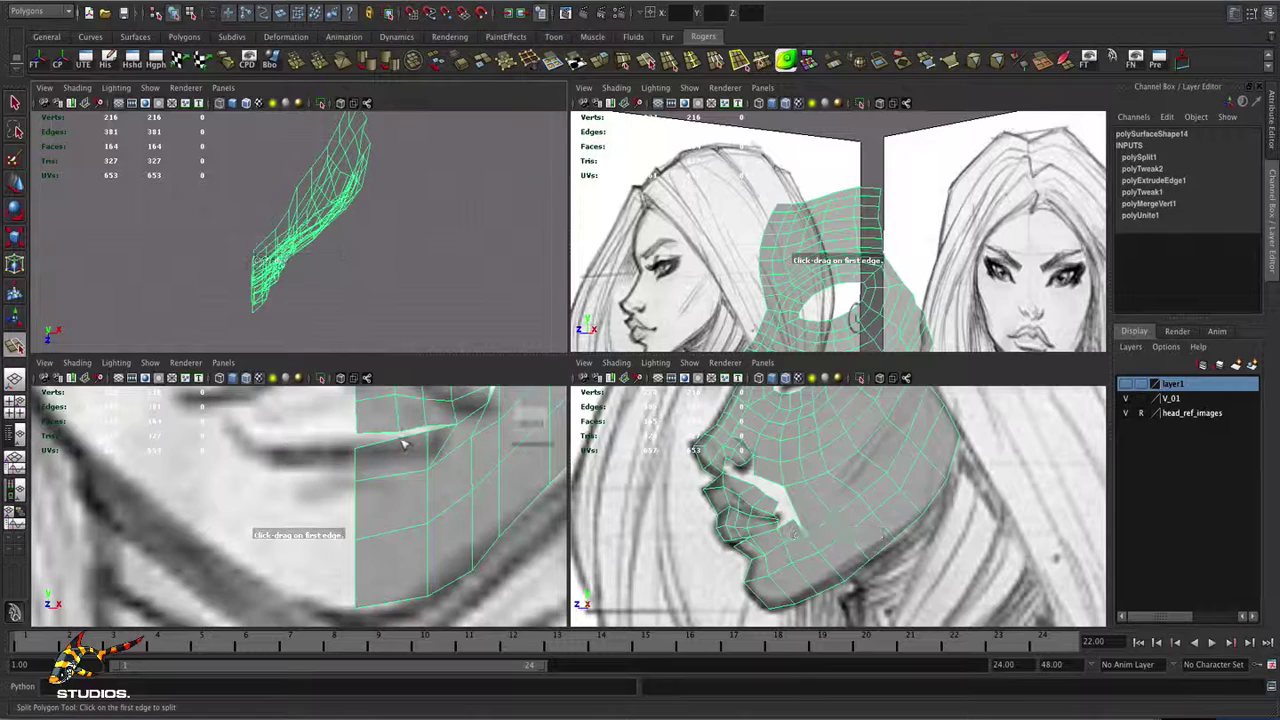
{"action": "left_click_drag", "start_coordinate": [405, 445], "coordinate": [396, 565]}
{"action": "left_click", "coordinate": [395, 604]}
{"action": "right_click_drag", "start_coordinate": [480, 540], "coordinate": [434, 562], "text": "alt"}
{"action": "key", "text": "Return"}
{"action": "key", "text": "w"}
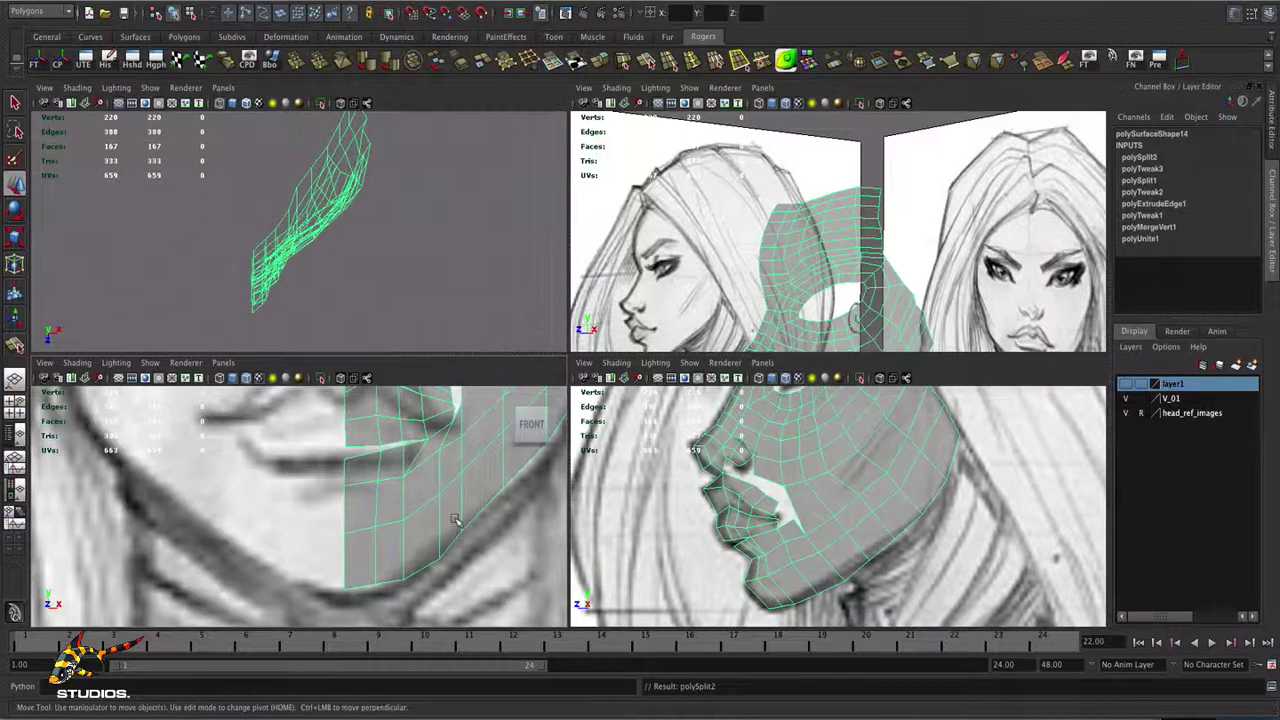
- Try to split the chin faces below the mouth corner with one more vertical cut down to the jaw edge
{"action": "scroll", "coordinate": [490, 518], "scroll_direction": "up", "scroll_amount": 5}
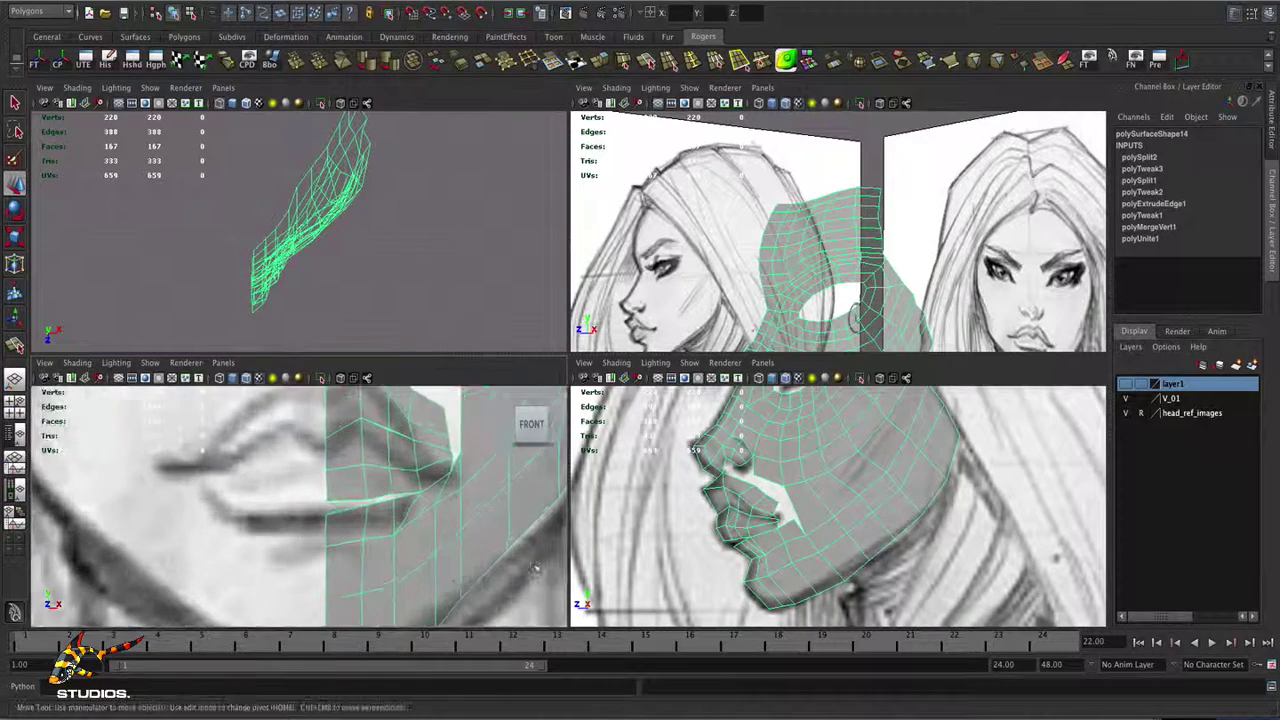
{"action": "middle_click_drag", "start_coordinate": [466, 533], "coordinate": [463, 498], "text": "alt"}
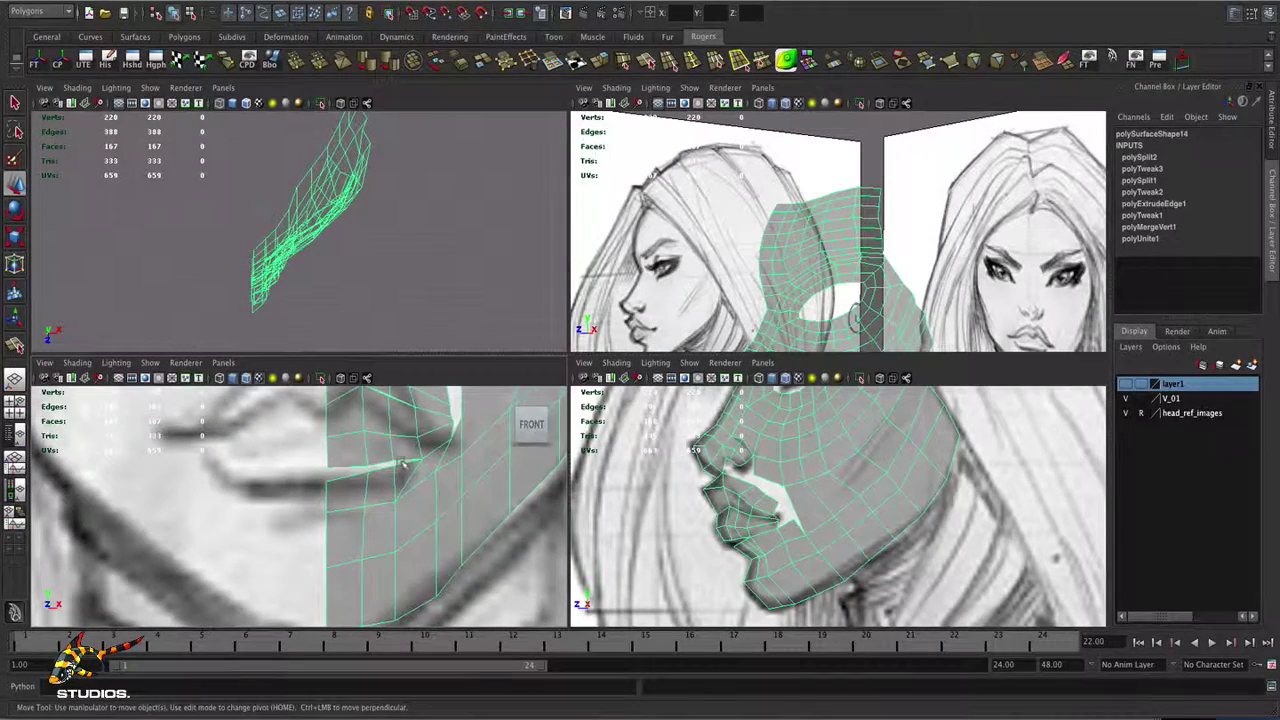
{"action": "key", "text": "y"}
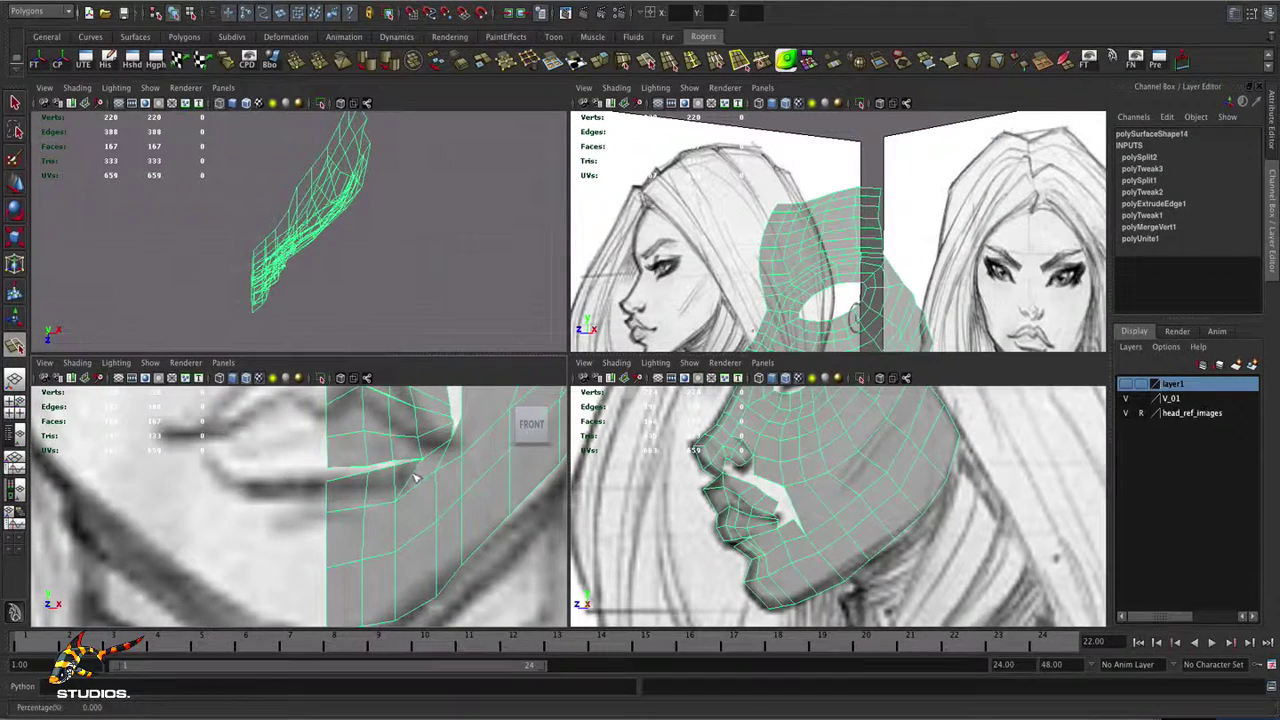
{"action": "left_click", "coordinate": [422, 490]}
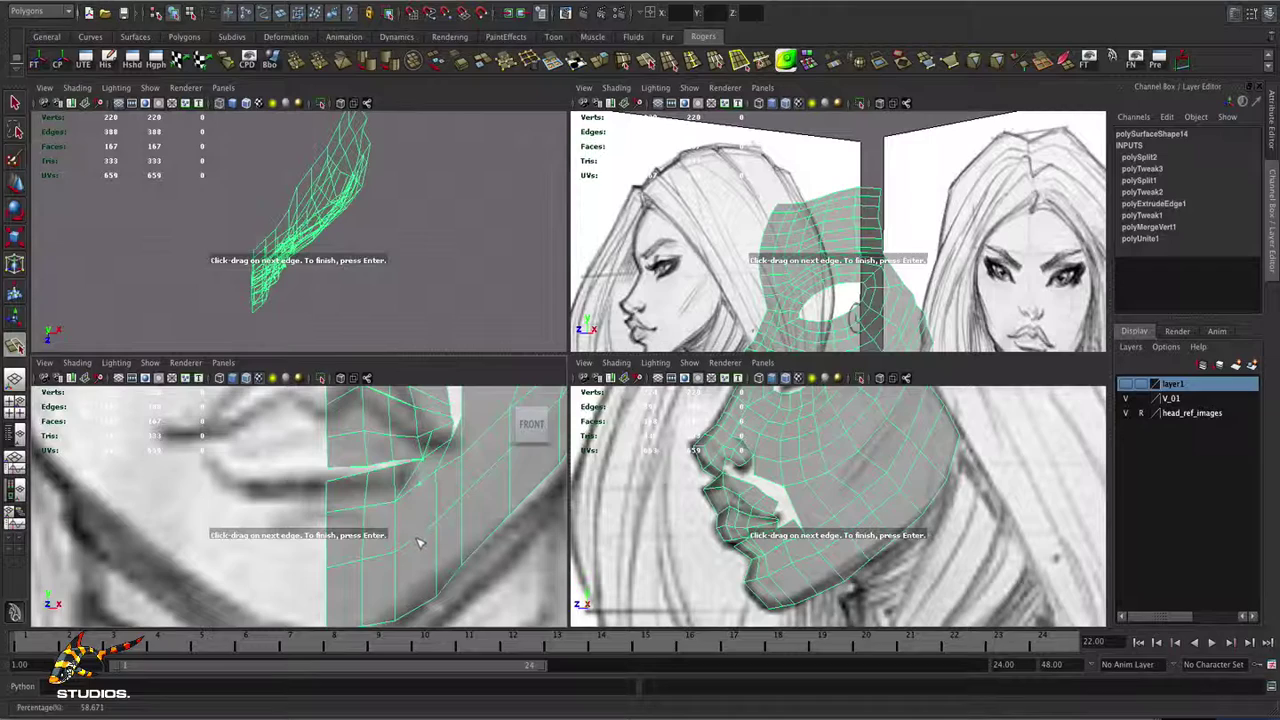
{"action": "left_click", "coordinate": [424, 620]}
{"action": "key", "text": "Return"}
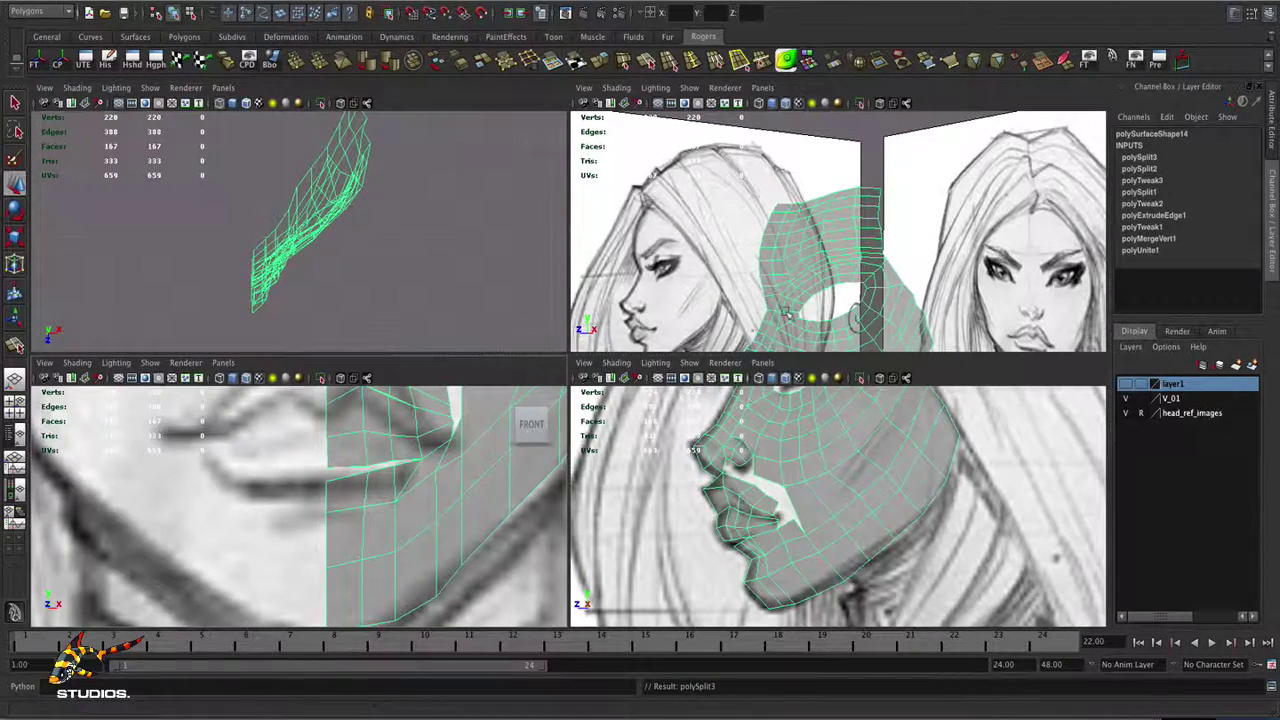
- In an enlarged perspective view, snap the chin border's centre-line vertex onto the lower lip patch's matching bottom vertex
{"action": "middle_click_drag", "start_coordinate": [786, 313], "coordinate": [804, 226], "text": "alt"}
{"action": "key", "text": "space"}
{"action": "key", "text": "space"}
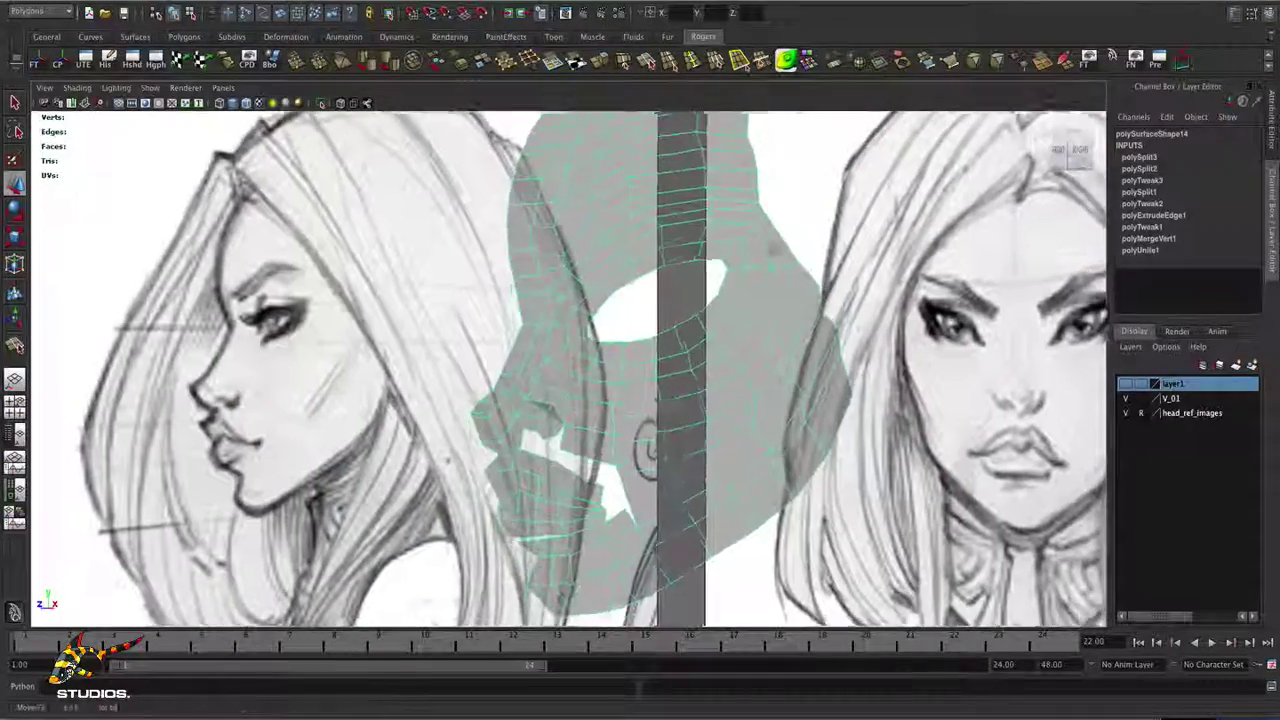
{"action": "middle_click_drag", "start_coordinate": [643, 378], "coordinate": [683, 323], "text": "alt"}
{"action": "right_click_drag", "start_coordinate": [683, 323], "coordinate": [728, 350], "text": "alt"}
{"action": "middle_click_drag", "start_coordinate": [722, 440], "coordinate": [768, 368], "text": "alt"}
{"action": "right_click_drag", "start_coordinate": [768, 368], "coordinate": [802, 385], "text": "alt"}
{"action": "left_click_drag", "start_coordinate": [802, 385], "coordinate": [647, 399], "text": "alt"}
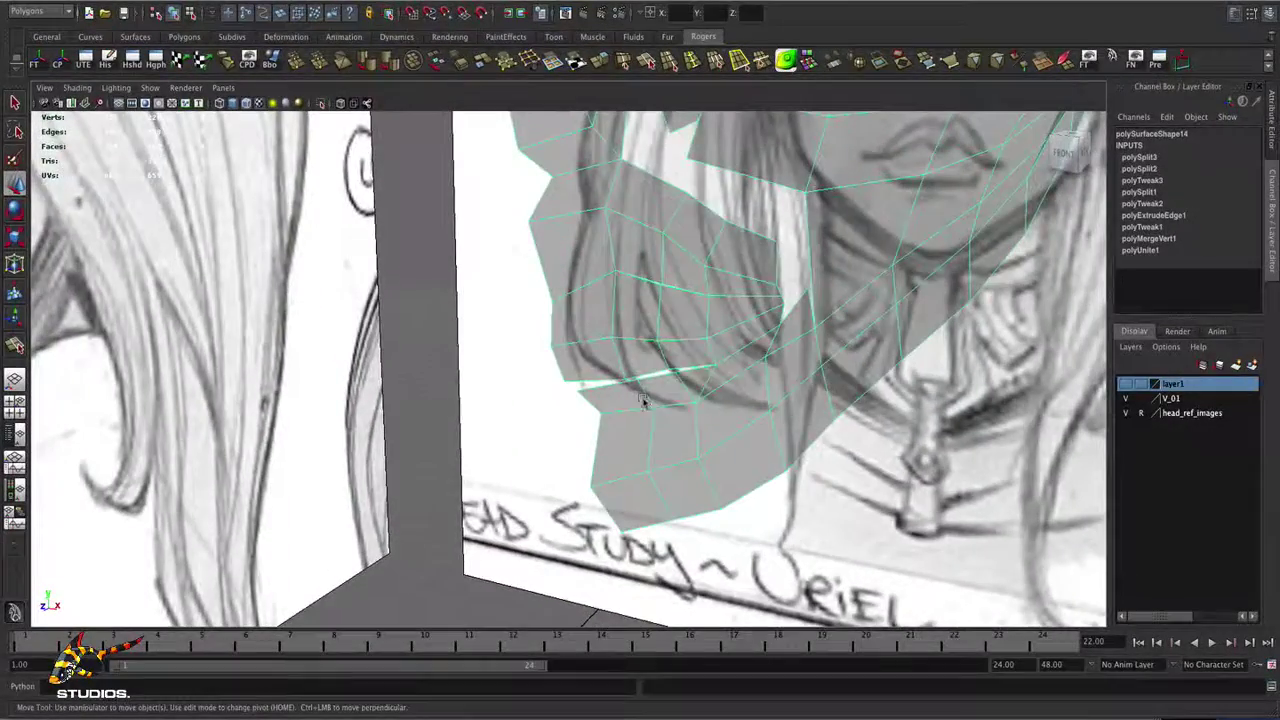
{"action": "right_click_drag", "start_coordinate": [645, 402], "coordinate": [585, 392]}
{"action": "left_click", "coordinate": [583, 394]}
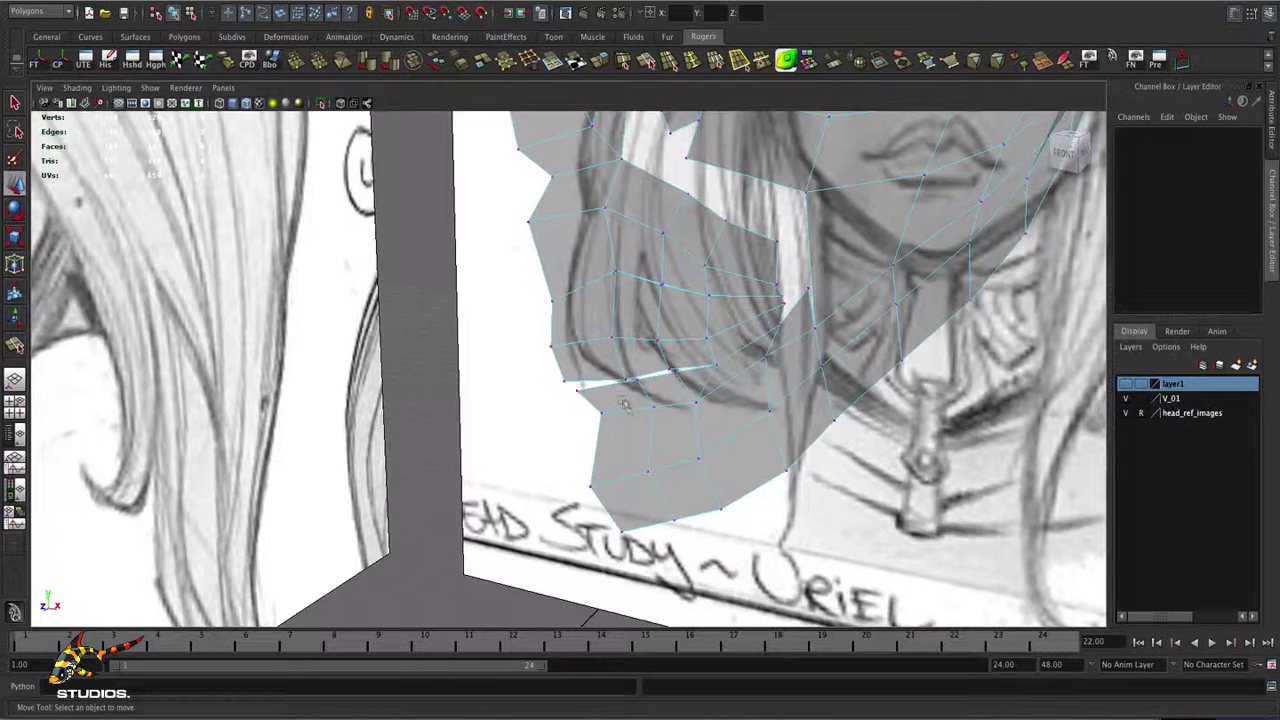
{"action": "left_click", "coordinate": [573, 388]}
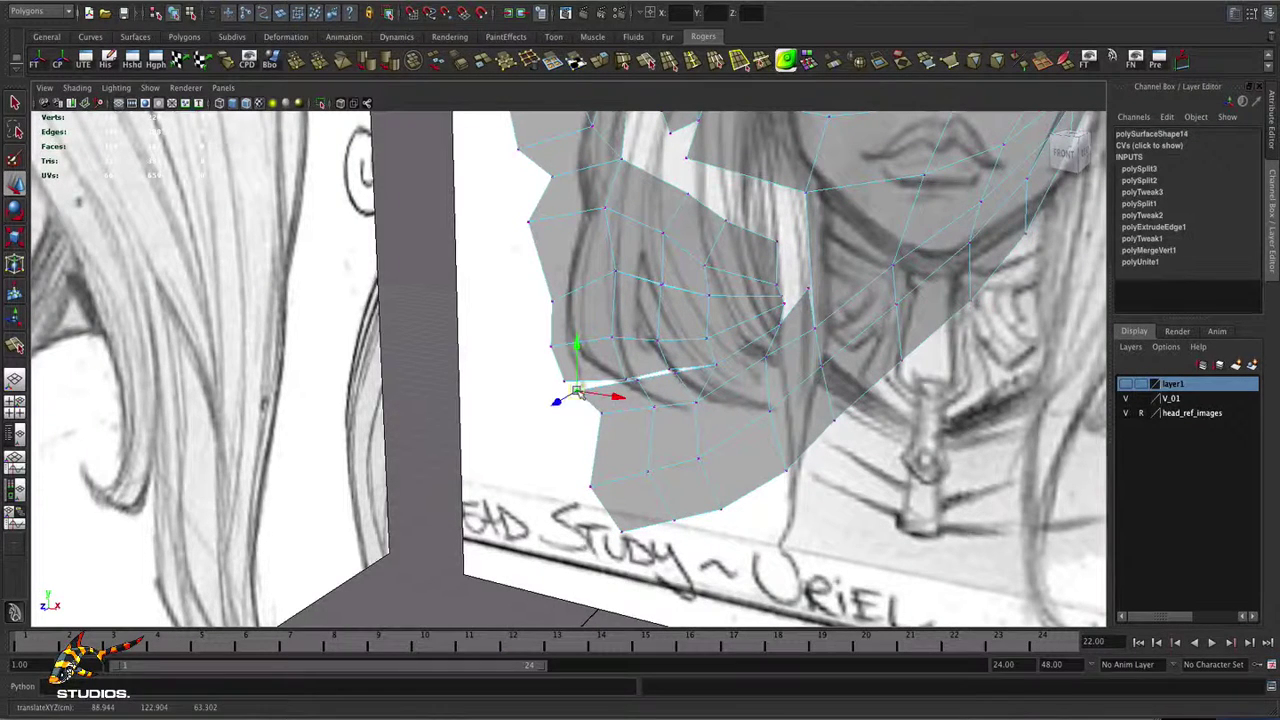
{"action": "left_click_drag", "start_coordinate": [583, 401], "coordinate": [564, 386]}
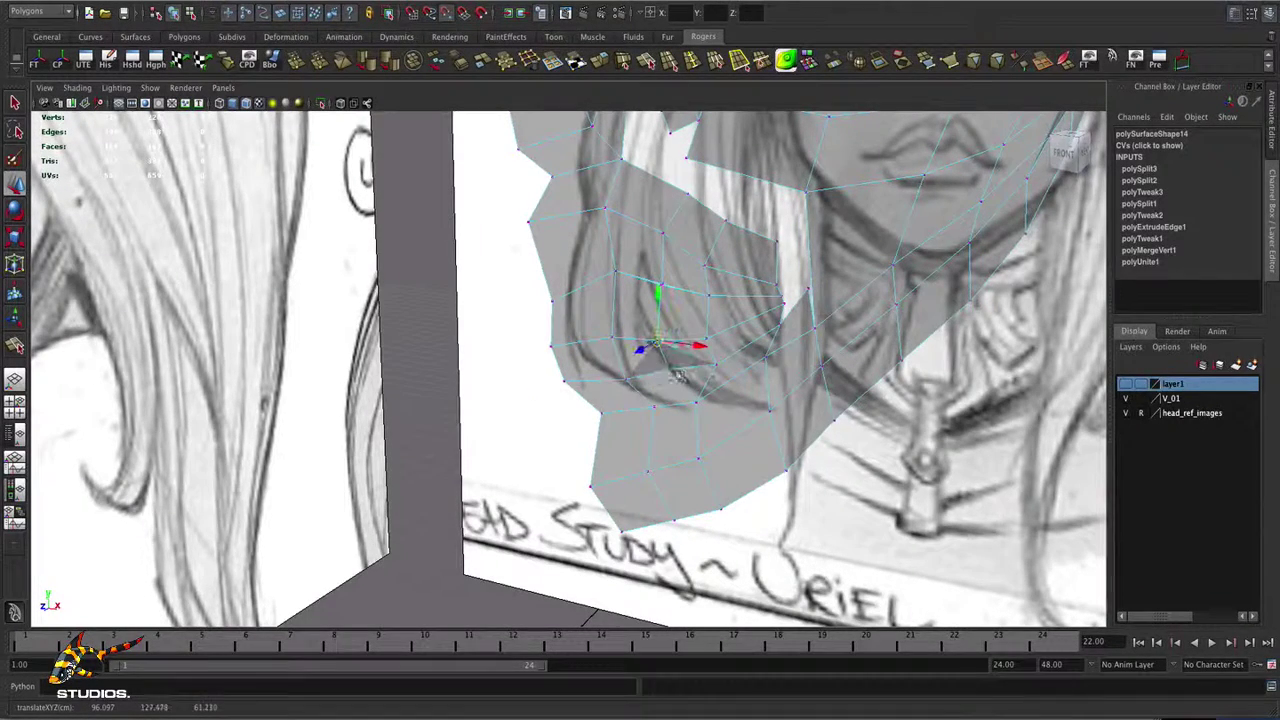
- Undo the wrong snap of the chin border vertex and snap it onto its matching vertex on the lower lip's border
{"action": "key", "text": "ctrl+z"}
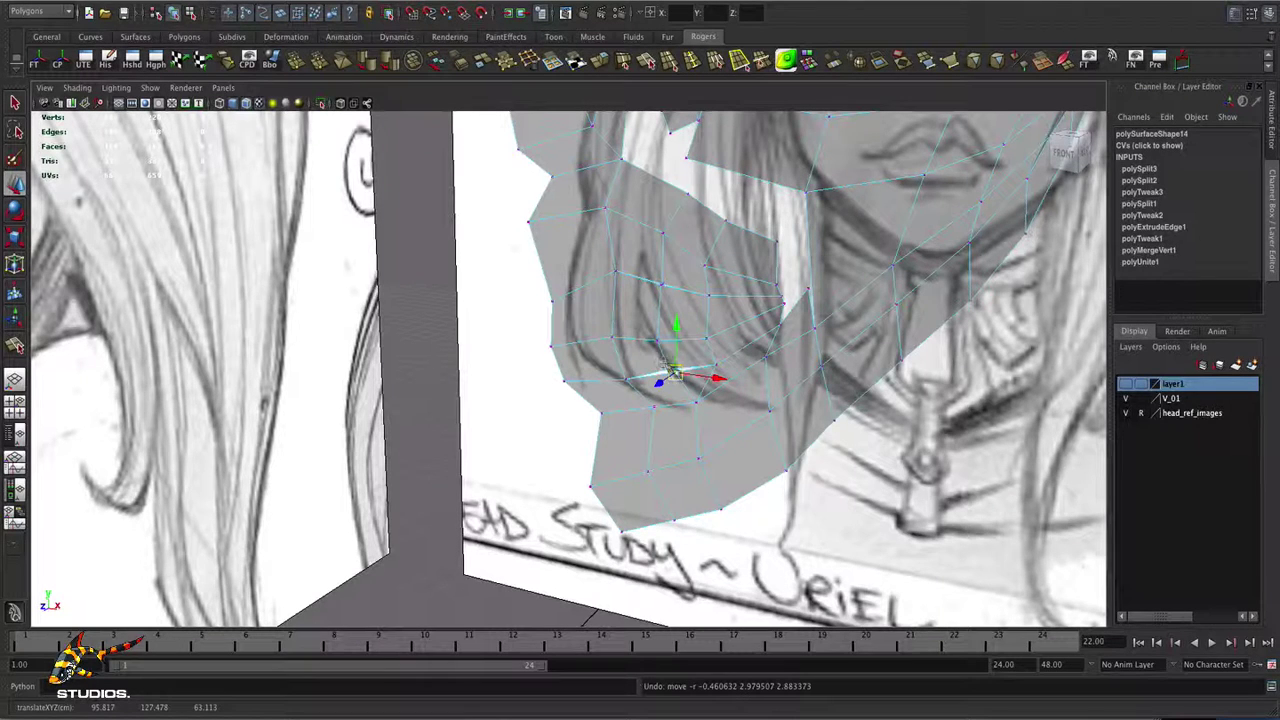
{"action": "left_click_drag", "start_coordinate": [670, 382], "coordinate": [632, 370]}
{"action": "left_click_drag", "start_coordinate": [820, 410], "coordinate": [722, 384], "text": "alt"}
{"action": "right_click_drag", "start_coordinate": [727, 382], "coordinate": [455, 367], "text": "alt"}
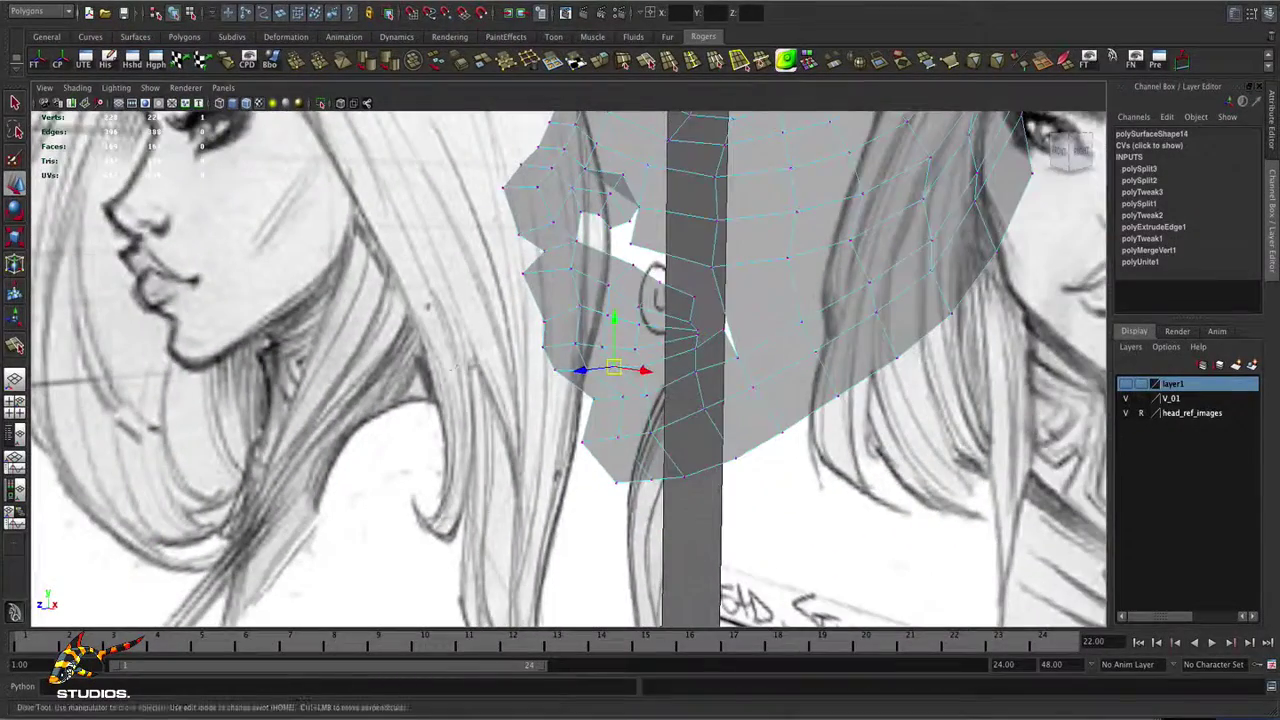
{"action": "right_click_drag", "start_coordinate": [593, 360], "coordinate": [666, 303], "text": "alt"}
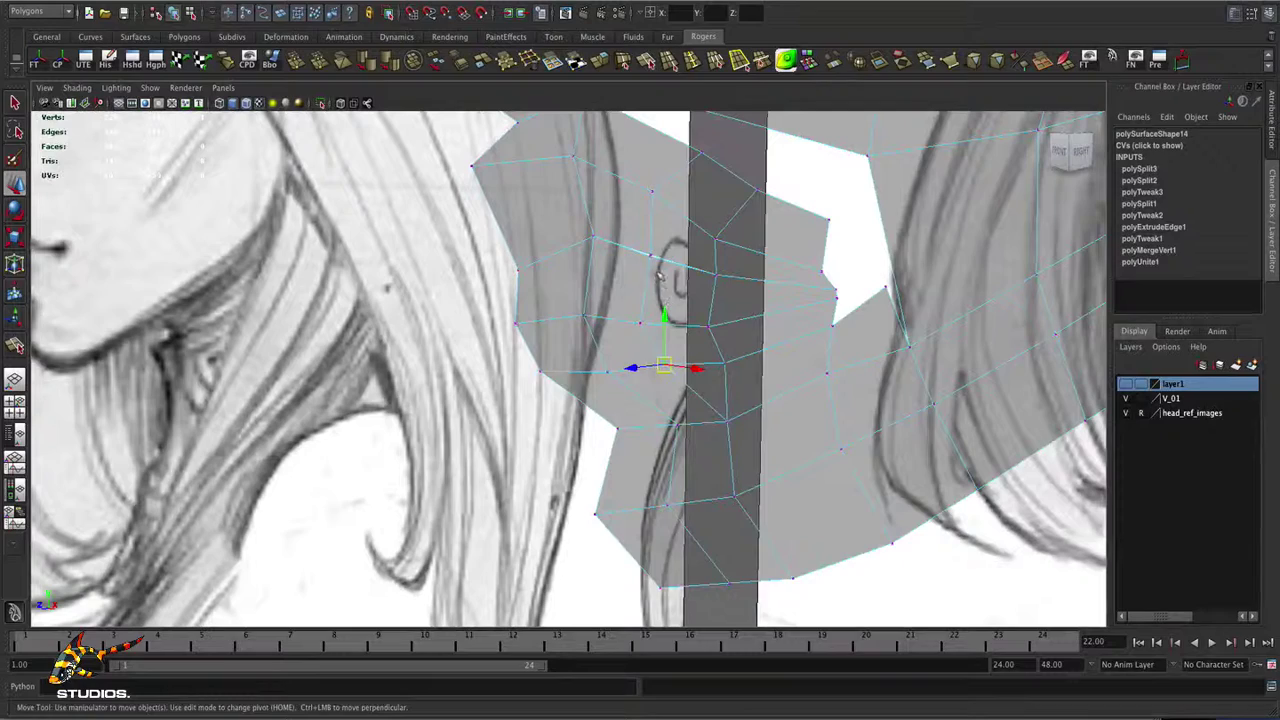
- Select all vertices of the face mesh, merge the coincident ones, and delete the mesh's construction history
{"action": "left_click", "coordinate": [655, 260]}
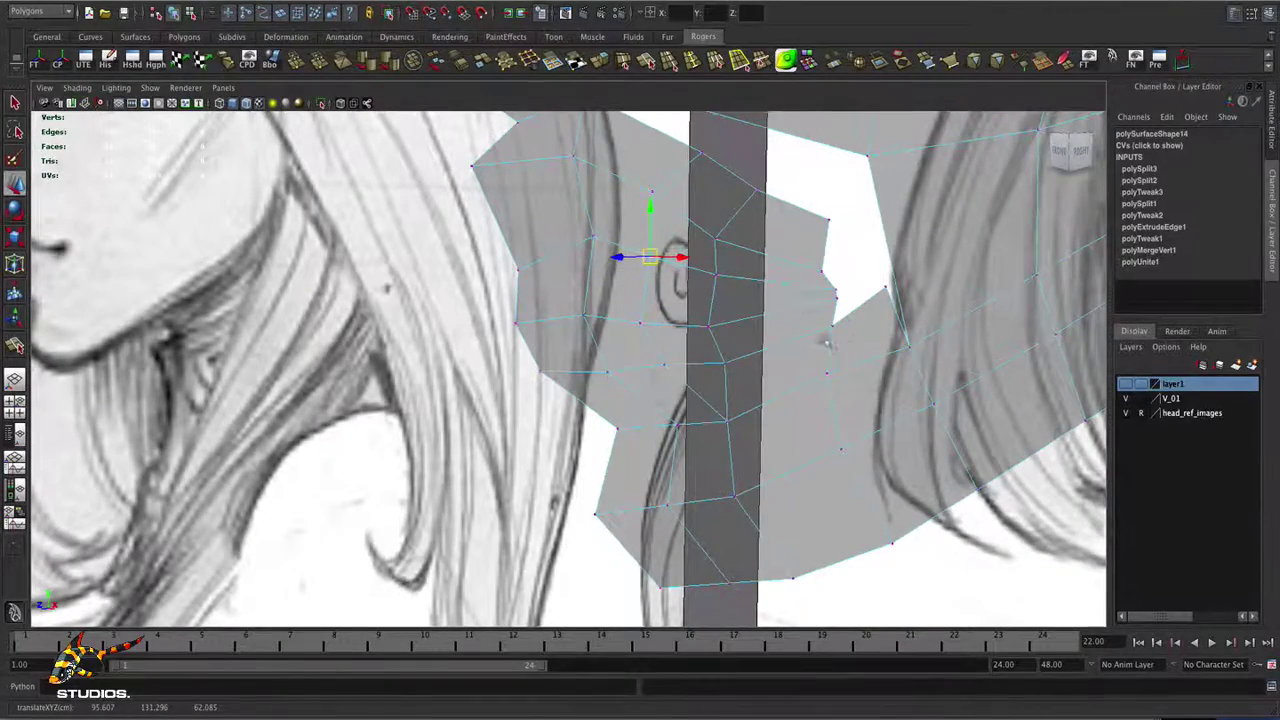
{"action": "left_click_drag", "start_coordinate": [829, 337], "coordinate": [597, 353], "text": "alt"}
{"action": "right_click_drag", "start_coordinate": [597, 354], "coordinate": [532, 400], "text": "alt"}
{"action": "left_click_drag", "start_coordinate": [797, 478], "coordinate": [445, 124]}
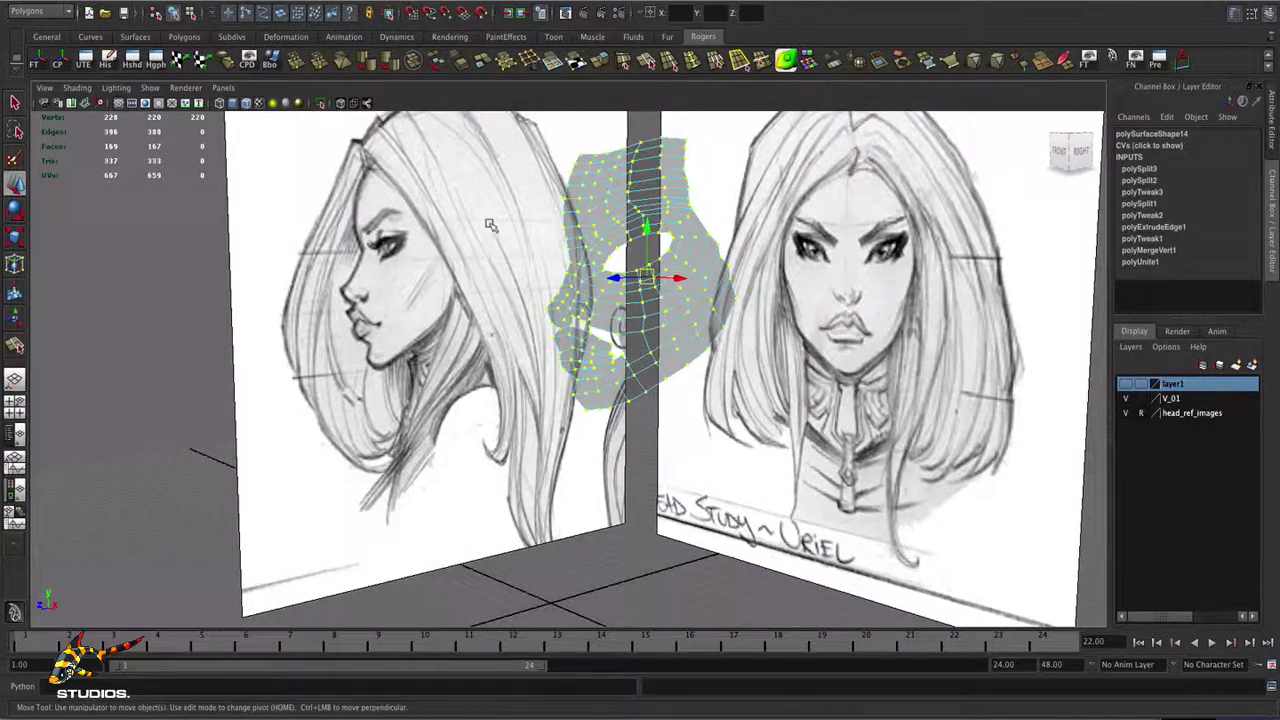
{"action": "left_click", "coordinate": [296, 62]}
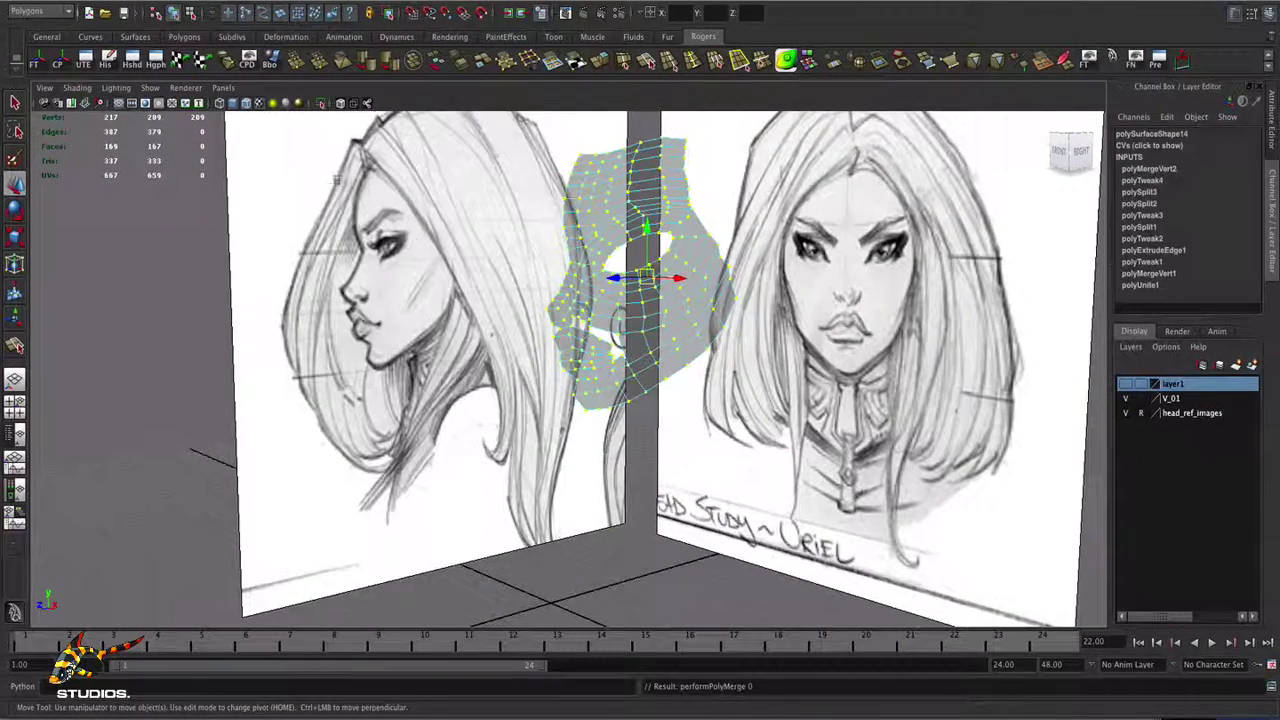
{"action": "left_click", "coordinate": [105, 62]}
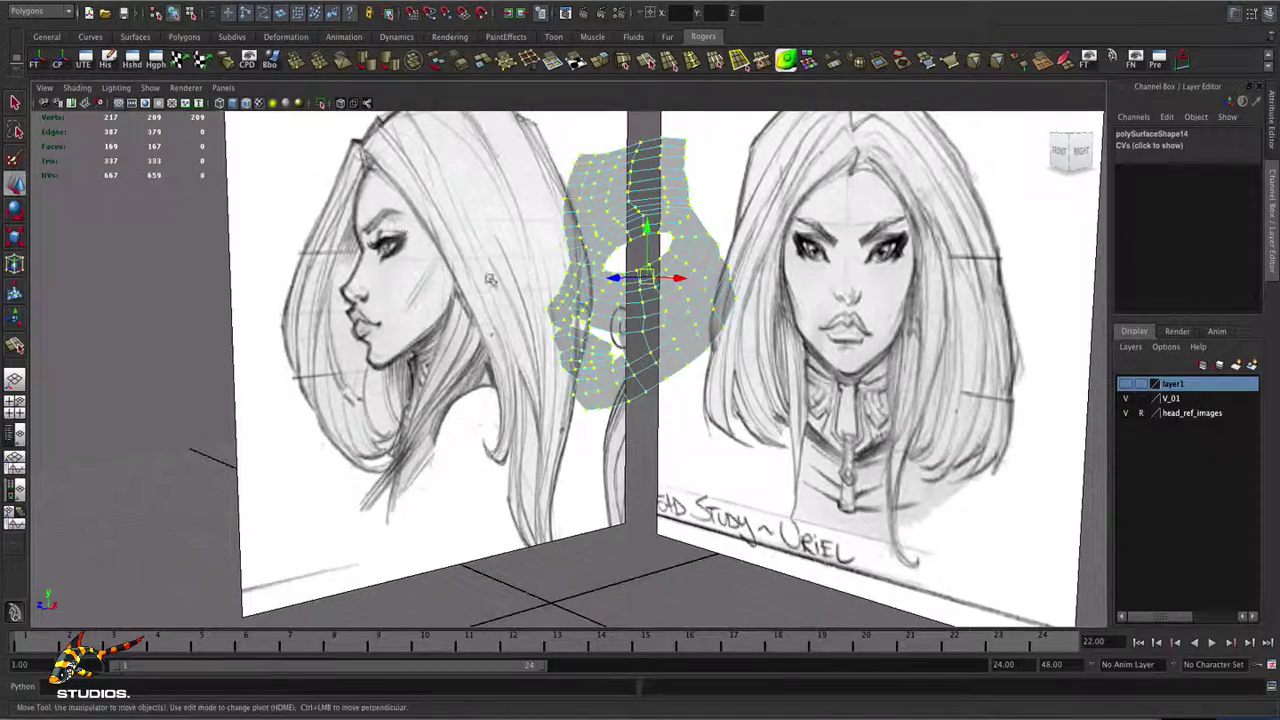
- Inspect the merged seam between the lower lip and chin by selecting a vertex near the mouth corner
{"action": "right_click_drag", "start_coordinate": [490, 280], "coordinate": [882, 338], "text": "alt"}
{"action": "left_click", "coordinate": [701, 470]}
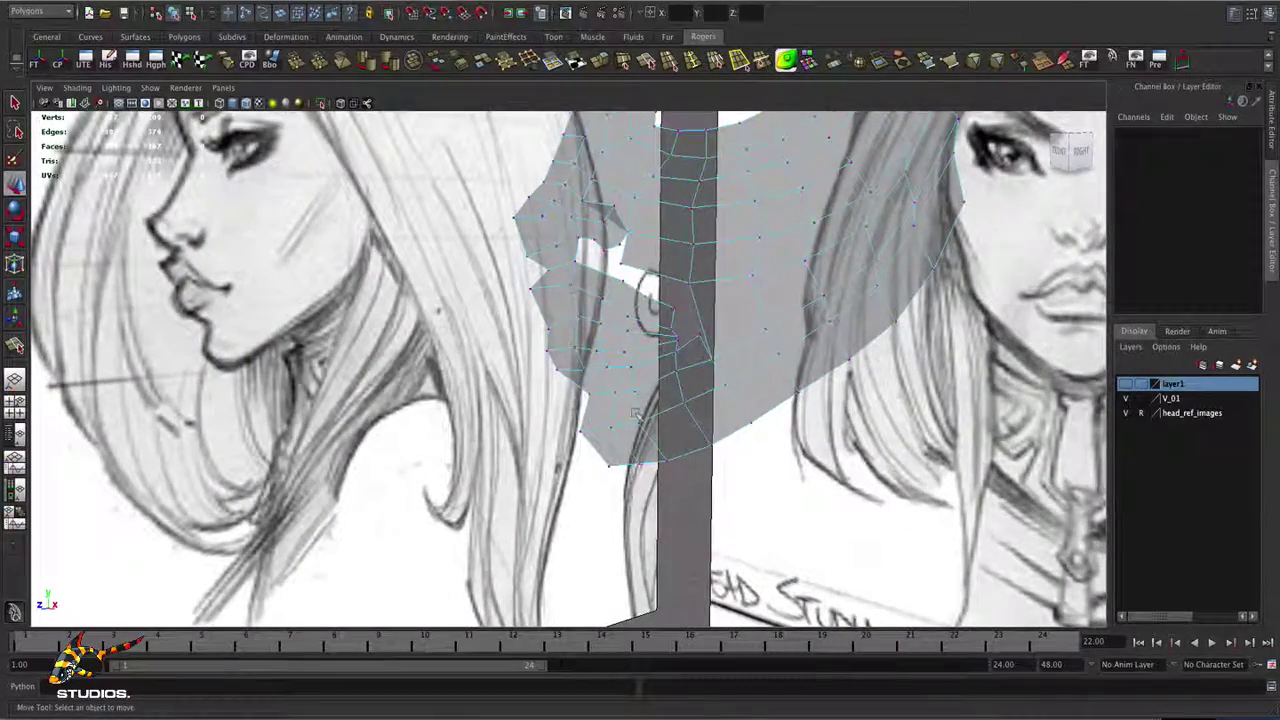
{"action": "right_click_drag", "start_coordinate": [636, 413], "coordinate": [704, 401], "text": "alt"}
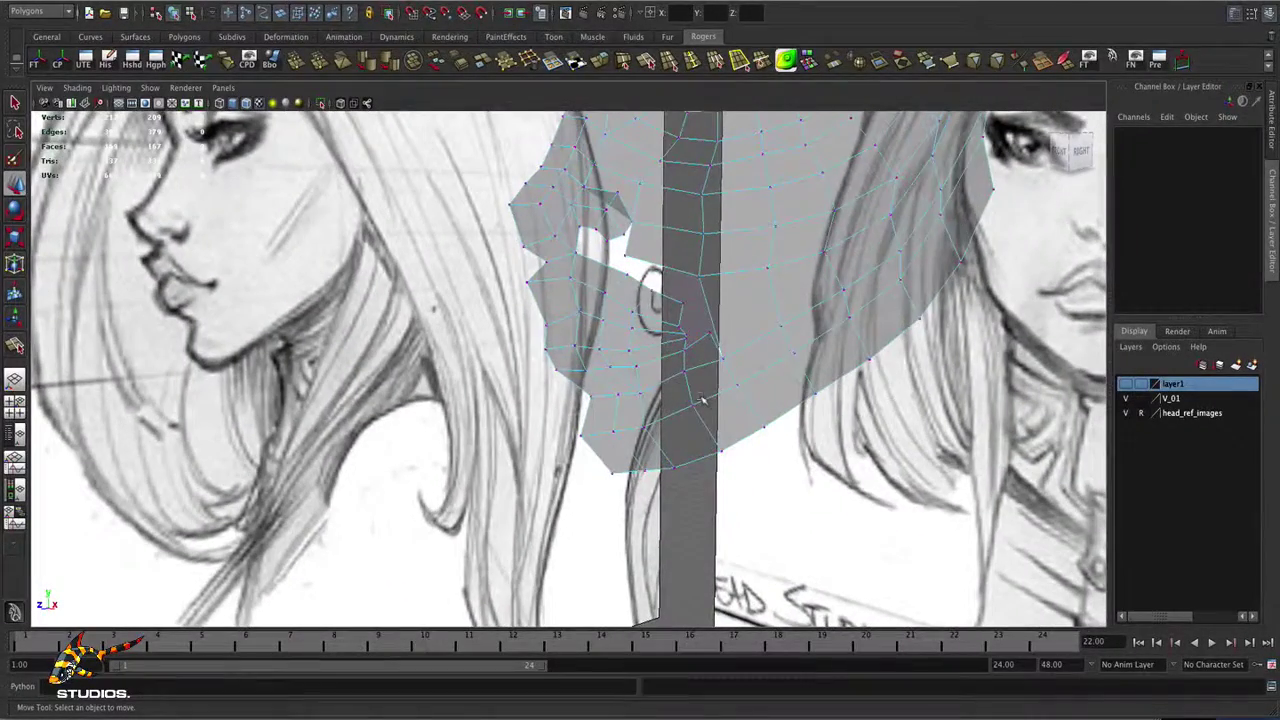
{"action": "left_click", "coordinate": [633, 370]}
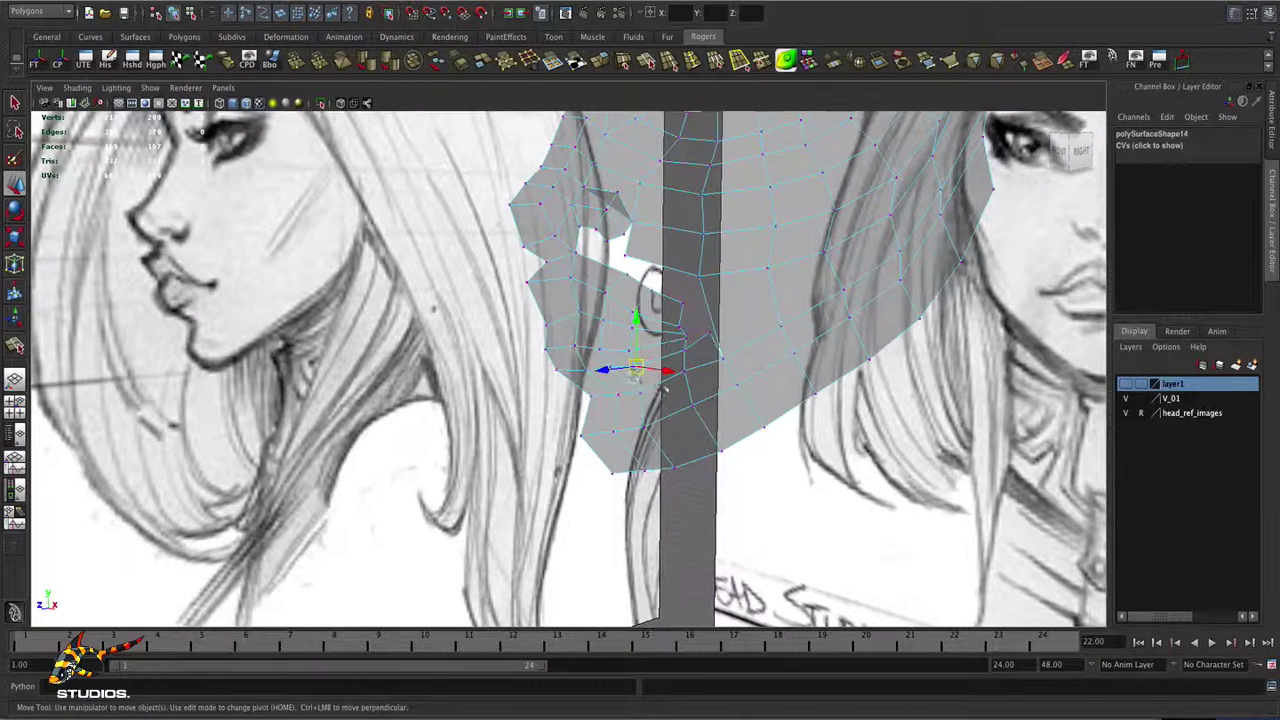
{"action": "left_click", "coordinate": [663, 388]}
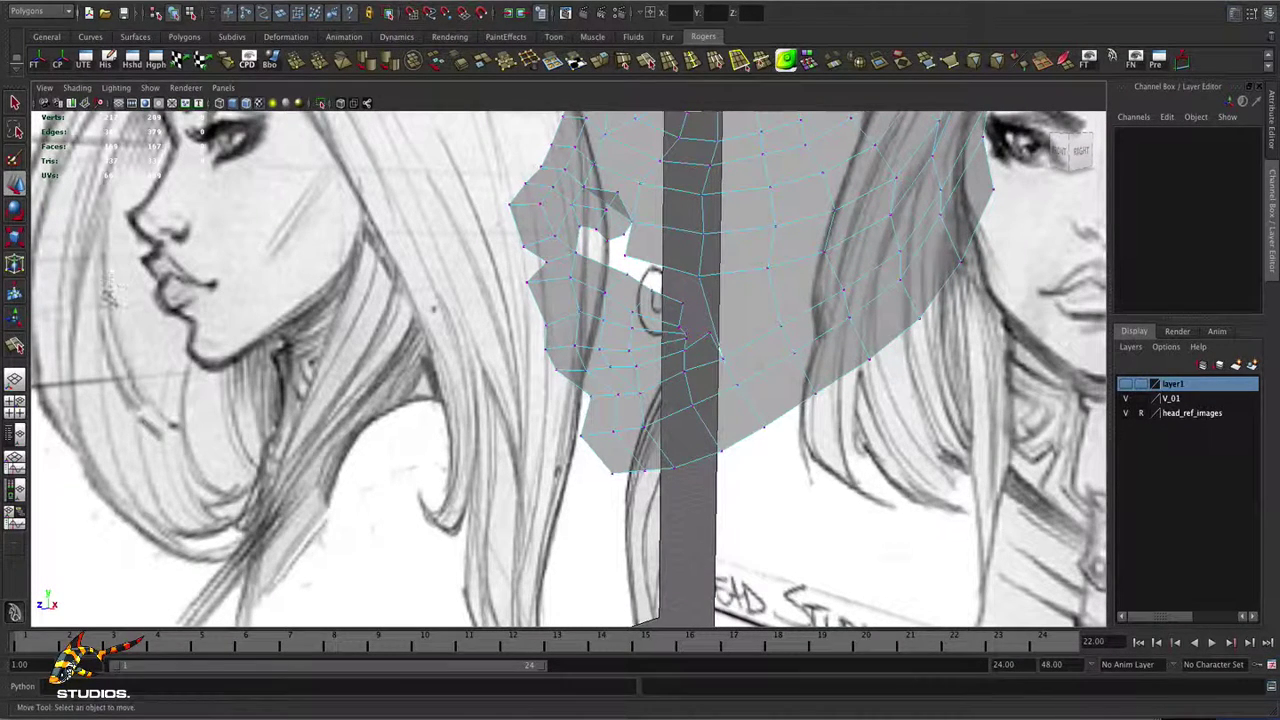
{"action": "left_click", "coordinate": [638, 371]}
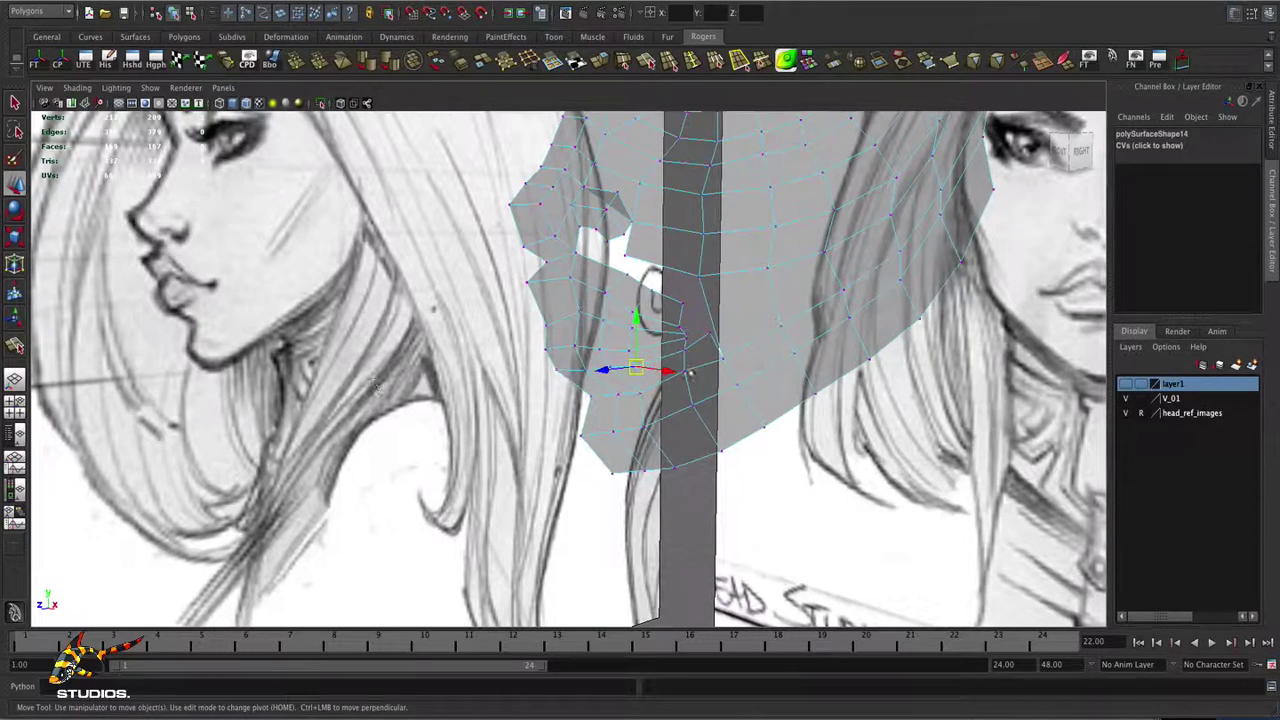
{"action": "left_click", "coordinate": [690, 373]}
- Select the face mesh in object mode, shift it as a whole, and undo that shift
{"action": "right_click_drag", "start_coordinate": [651, 351], "coordinate": [642, 321]}
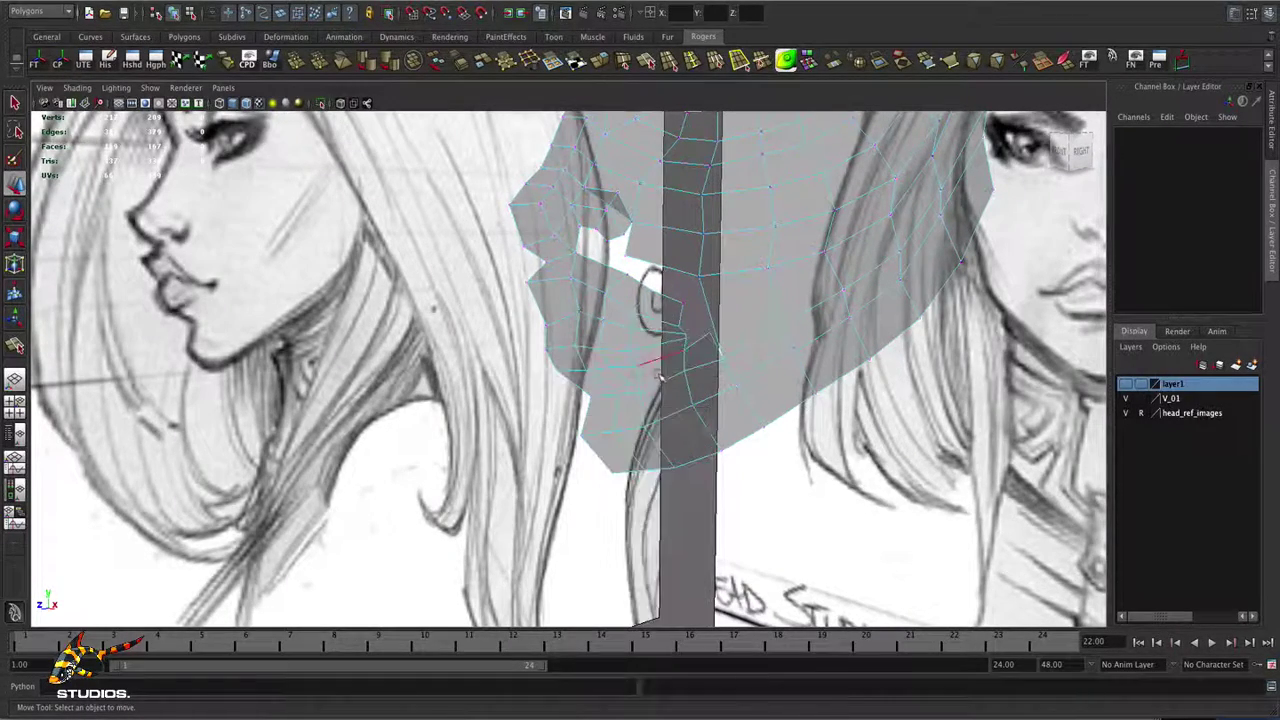
{"action": "right_click_drag", "start_coordinate": [658, 366], "coordinate": [694, 346]}
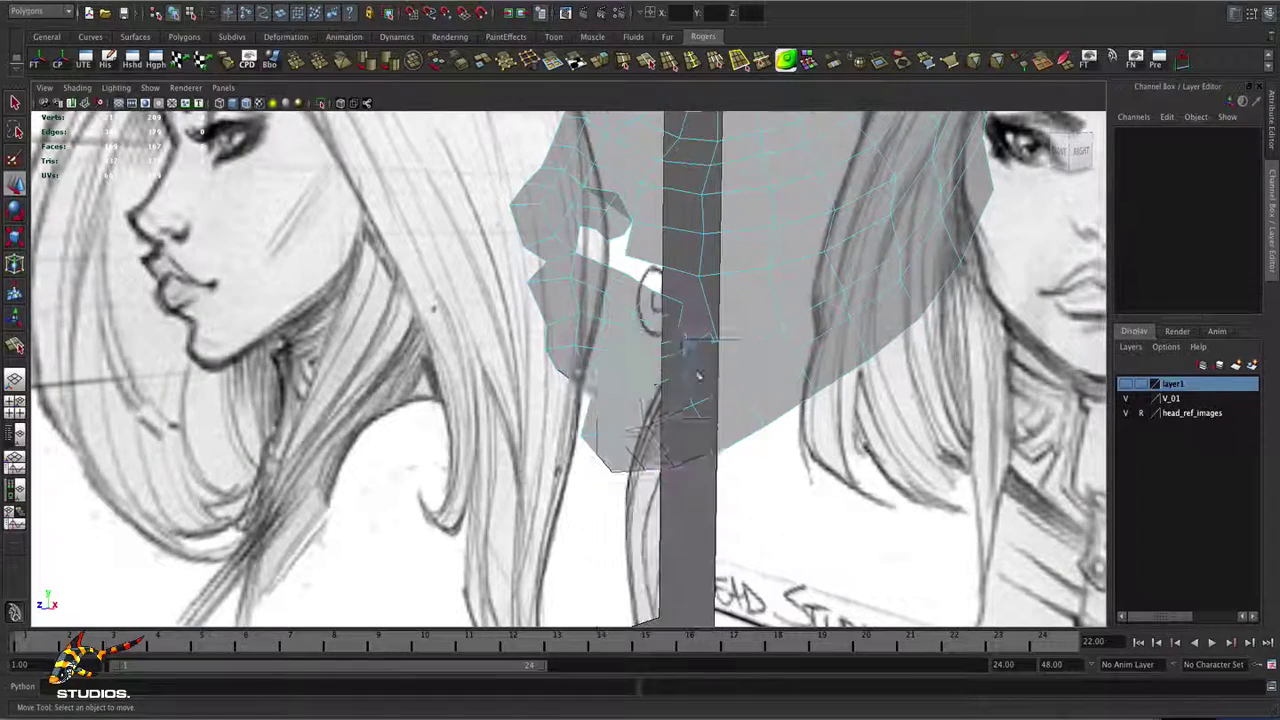
{"action": "left_click_drag", "start_coordinate": [770, 512], "coordinate": [684, 430]}
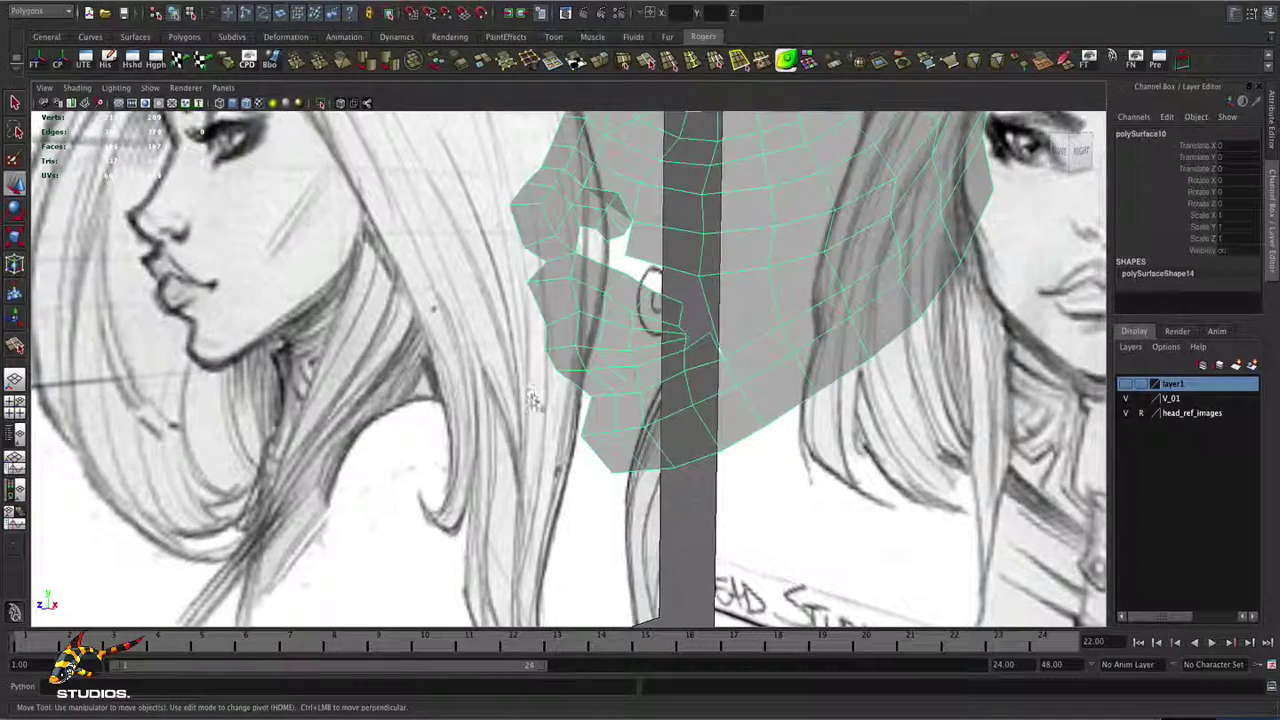
{"action": "middle_click_drag", "start_coordinate": [652, 370], "coordinate": [613, 370]}
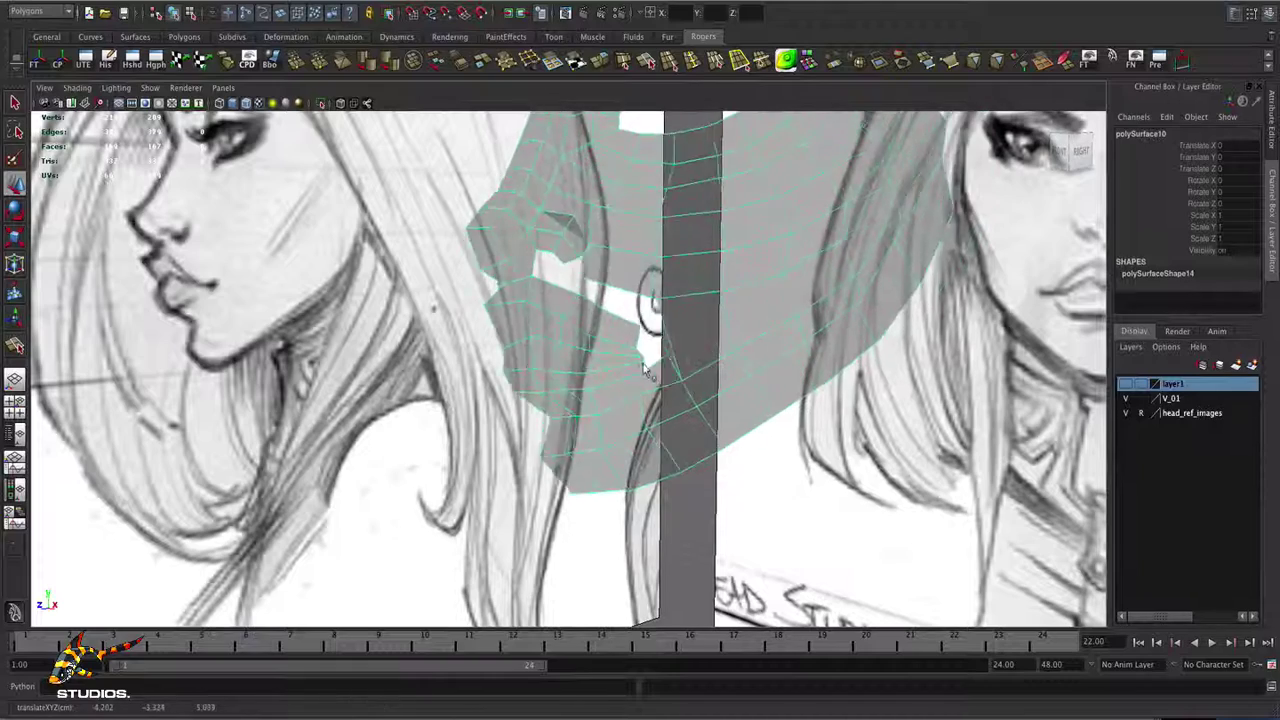
{"action": "key", "text": "ctrl+z"}
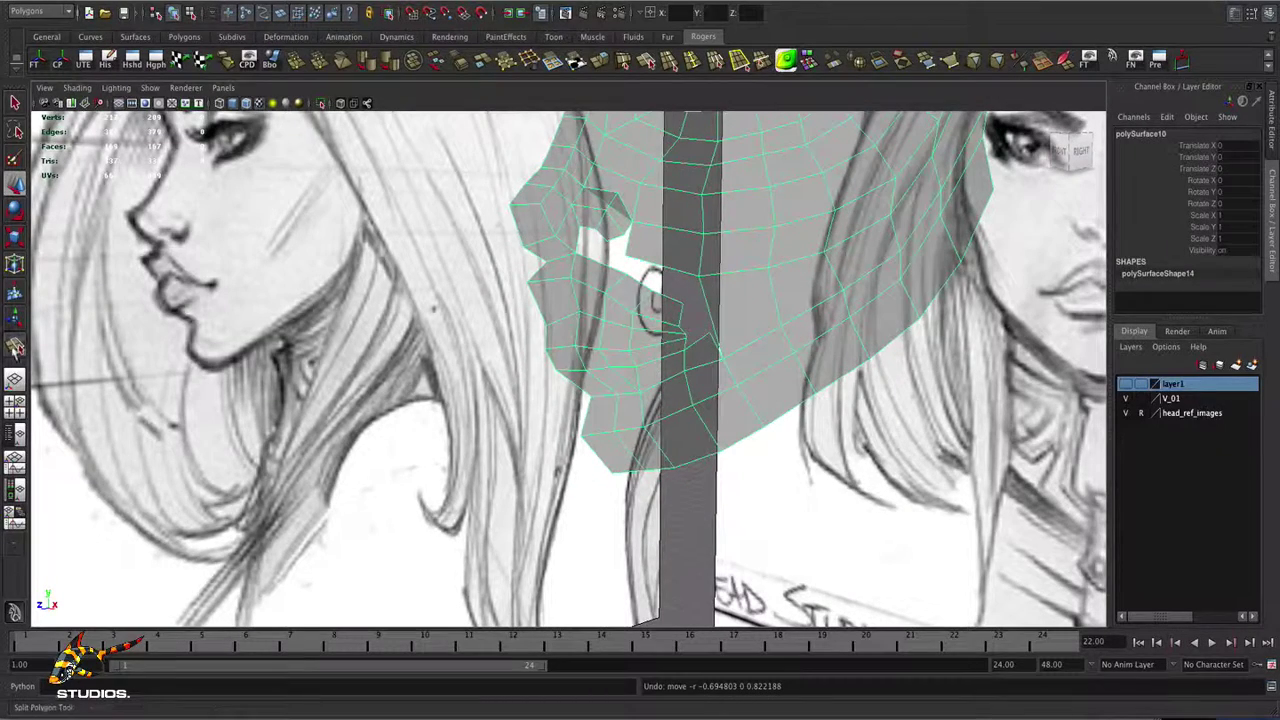
- Split the faces at the seam between the lower lip and chin with a new edge using the Split Polygon tool
{"action": "left_click", "coordinate": [16, 347]}
{"action": "right_click_drag", "start_coordinate": [668, 388], "coordinate": [736, 390], "text": "alt"}
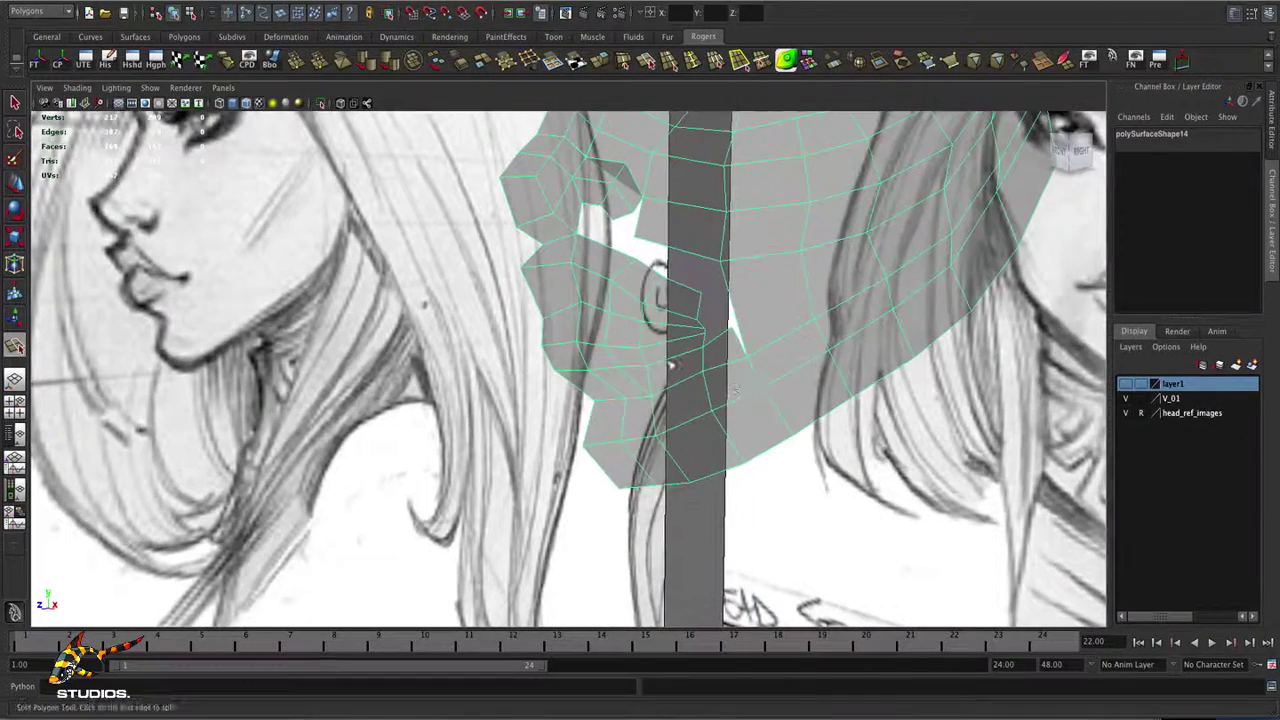
{"action": "left_click", "coordinate": [668, 366]}
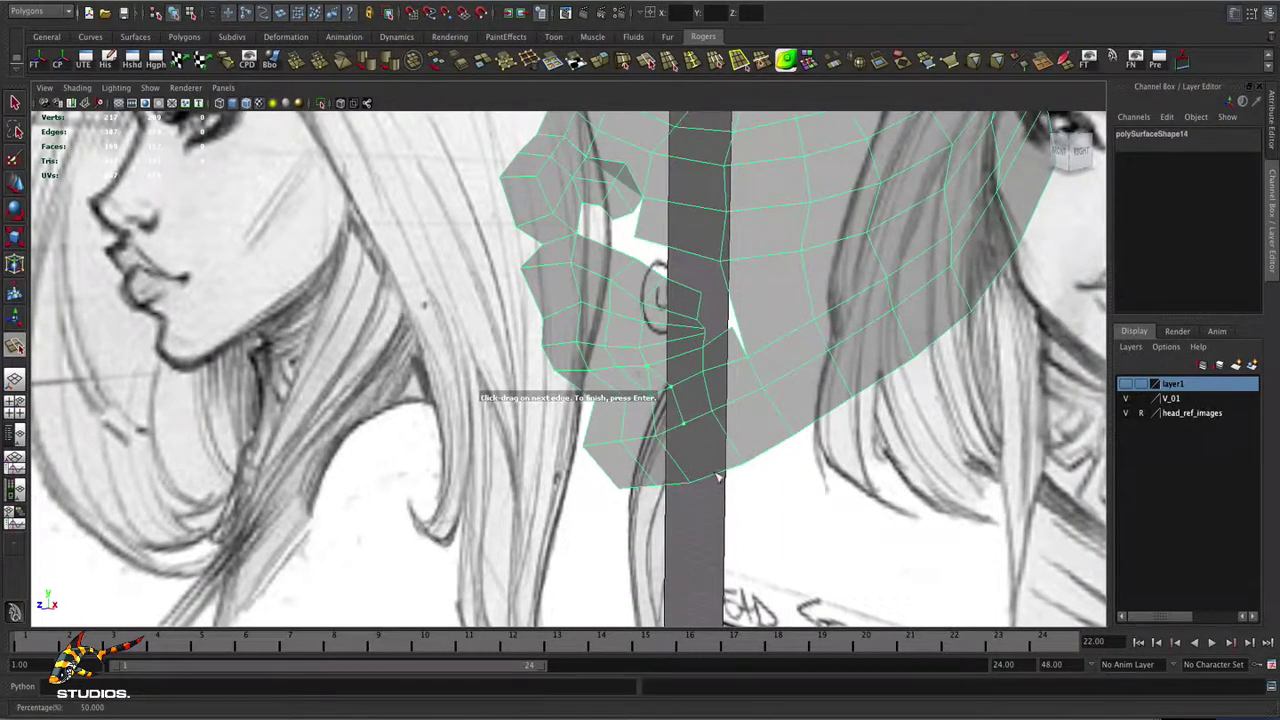
{"action": "key", "text": "Return"}
- Delete the unneeded edge beside the new cut on the chin, below the mouth corner
{"action": "left_click_drag", "start_coordinate": [716, 478], "coordinate": [606, 414], "text": "alt"}
{"action": "right_click_drag", "start_coordinate": [606, 414], "coordinate": [737, 366], "text": "alt"}
{"action": "left_click_drag", "start_coordinate": [737, 366], "coordinate": [728, 342], "text": "alt"}
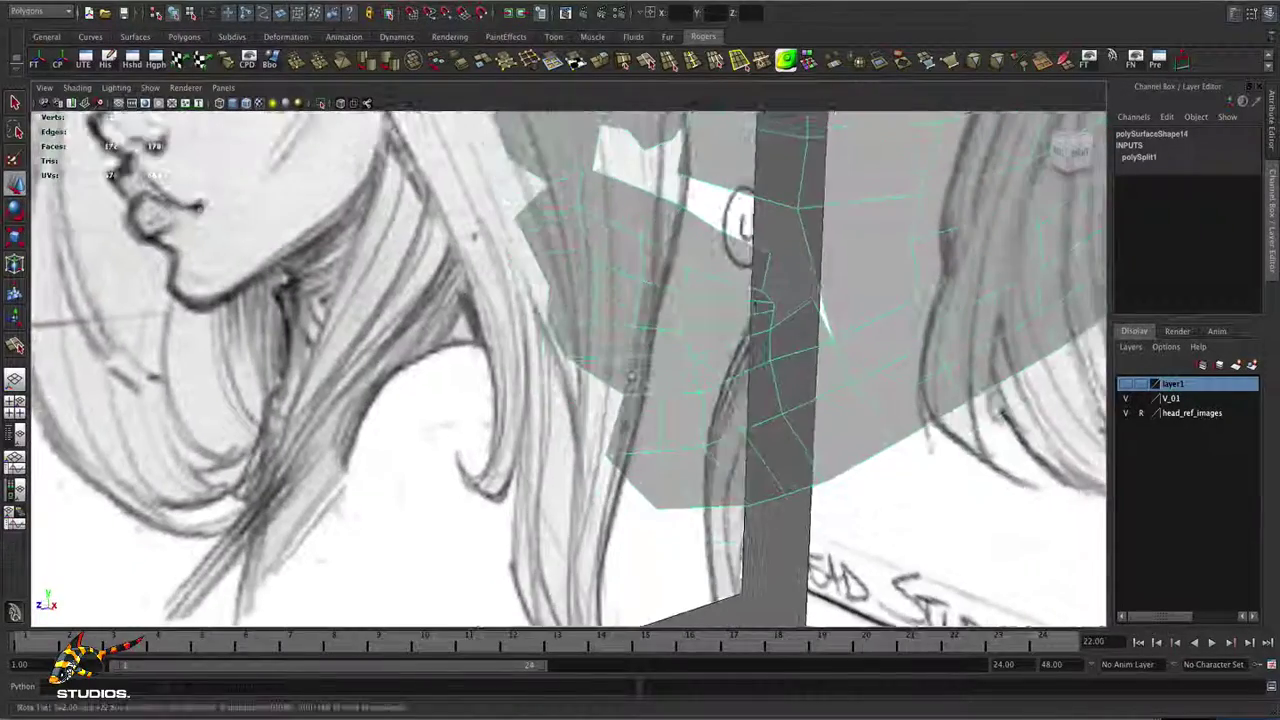
{"action": "right_click_drag", "start_coordinate": [728, 380], "coordinate": [770, 395], "text": "alt"}
{"action": "right_click", "coordinate": [760, 377]}
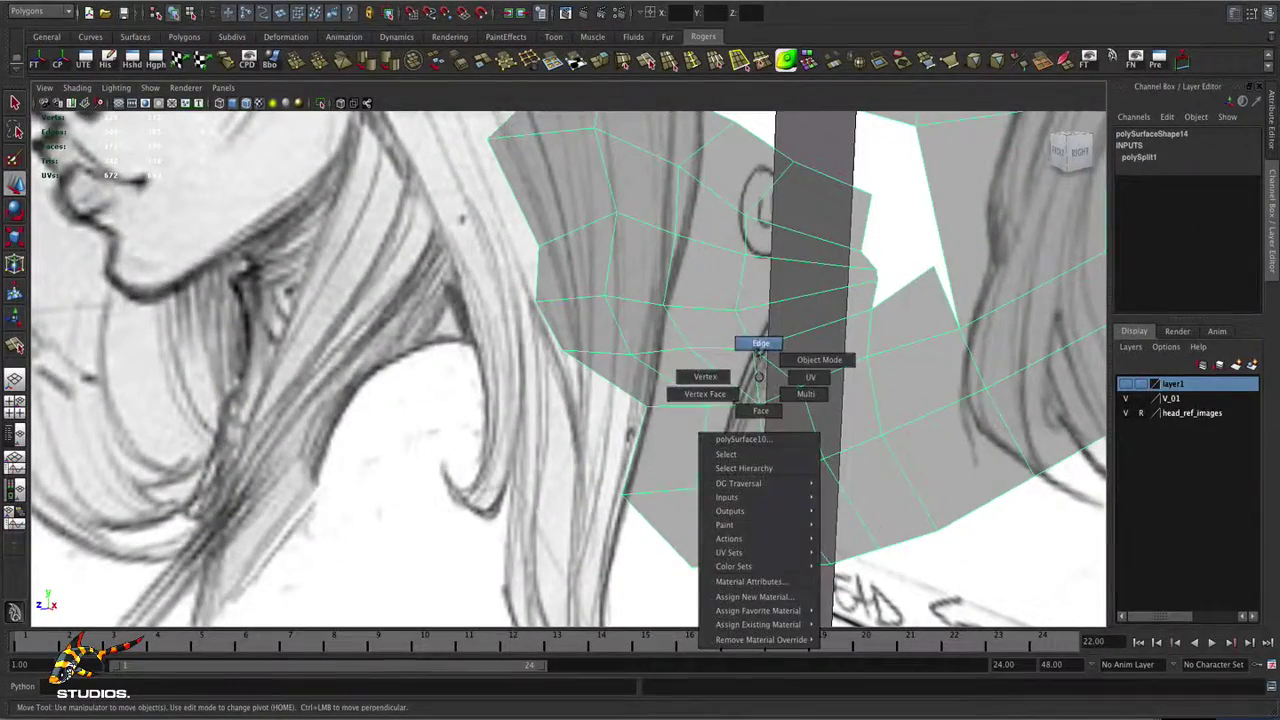
{"action": "left_click", "coordinate": [760, 344]}
{"action": "left_click", "coordinate": [757, 371]}
{"action": "key", "text": "Delete"}
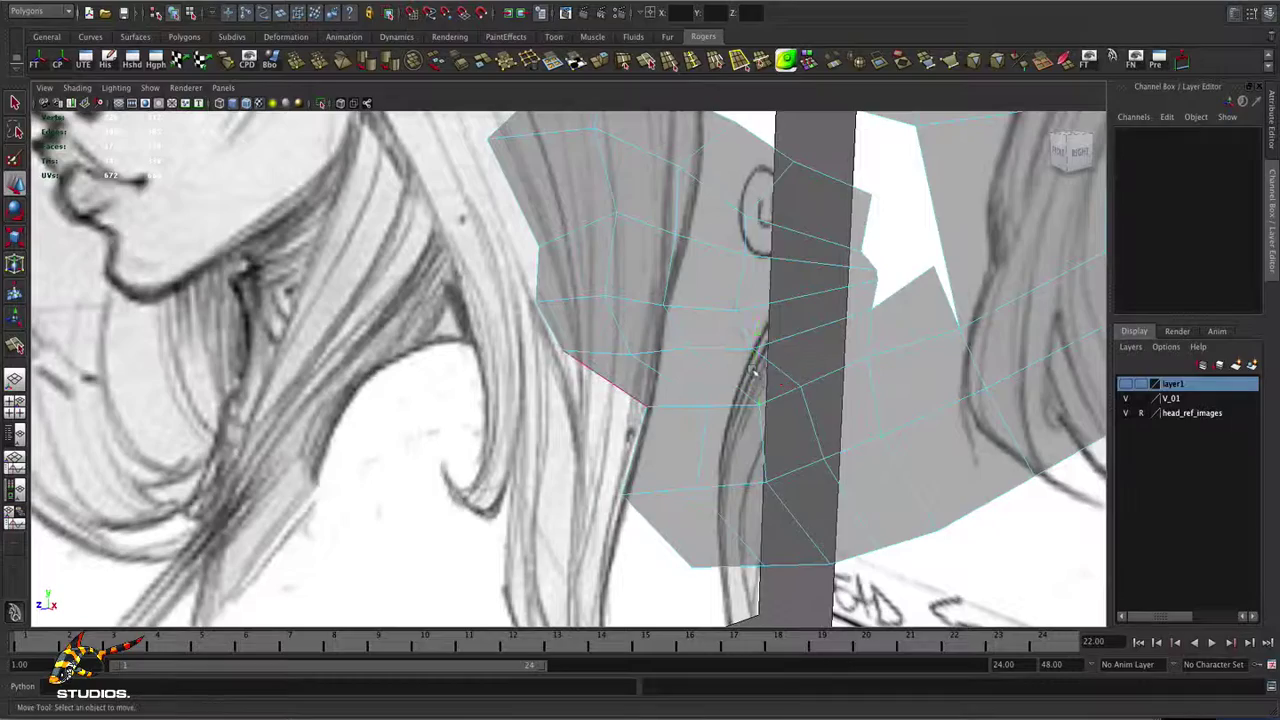
- In the side view, reposition the vertices on the jaw's rear border to follow the sketched outline
{"action": "left_click_drag", "start_coordinate": [818, 402], "coordinate": [460, 365], "text": "alt"}
{"action": "mouse_move", "coordinate": [646, 391]}
{"action": "left_mouse_down", "text": "alt"}
{"action": "mouse_move", "coordinate": [537, 491]}
{"action": "mouse_move", "coordinate": [660, 466]}
{"action": "mouse_move", "coordinate": [665, 450]}
{"action": "left_mouse_up", "text": "alt"}
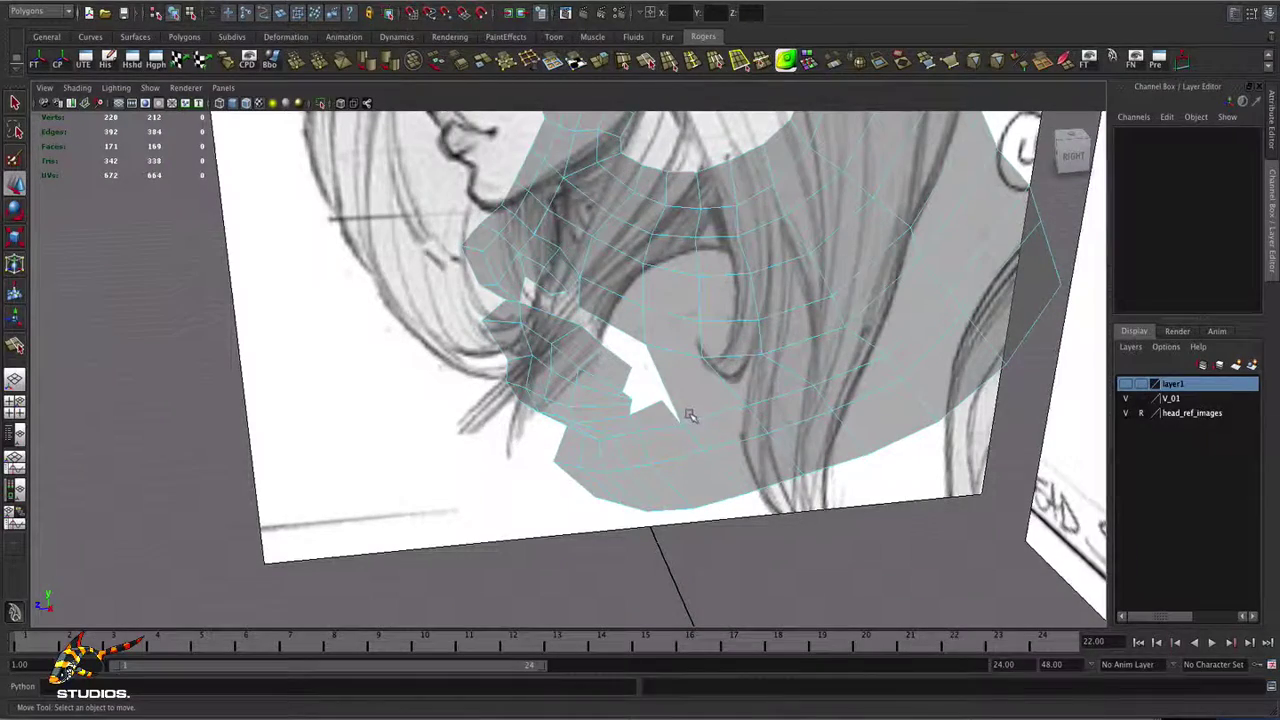
{"action": "left_click_drag", "start_coordinate": [712, 408], "coordinate": [696, 450], "text": "alt"}
{"action": "key", "text": "space"}
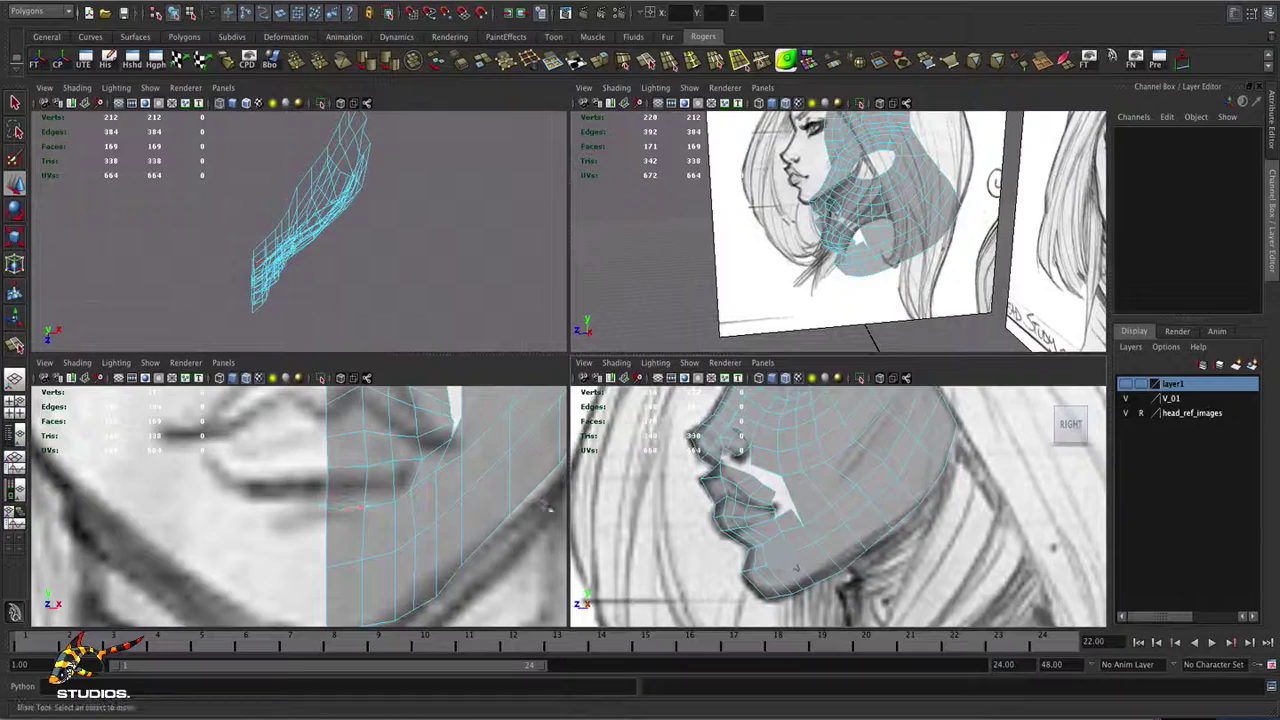
{"action": "key", "text": "shift+a"}
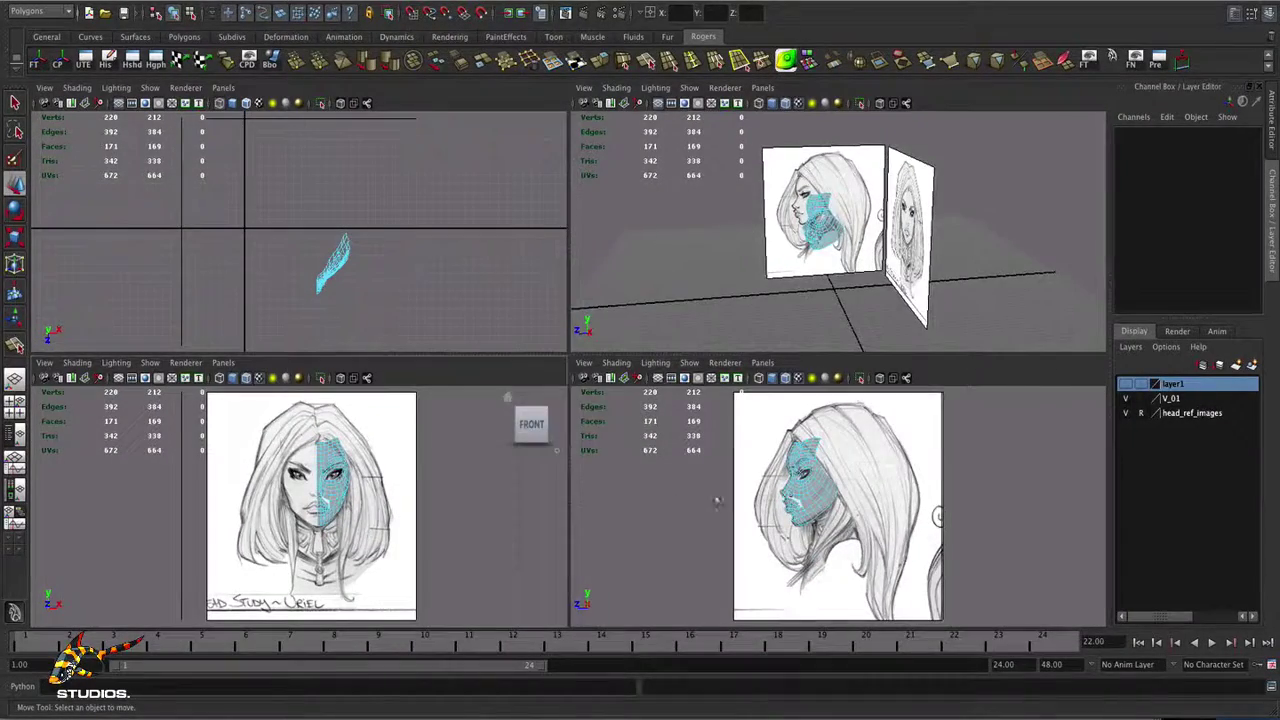
{"action": "key", "text": "f"}
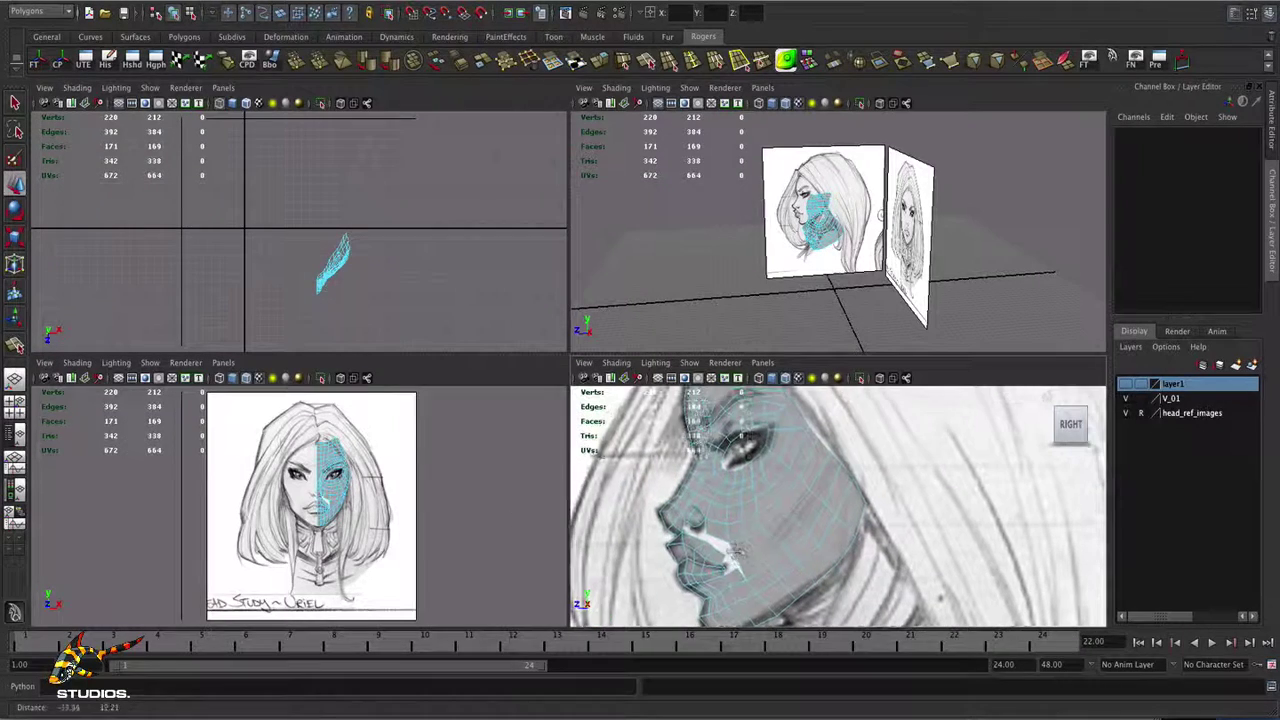
{"action": "key", "text": "space"}
{"action": "middle_click_drag", "start_coordinate": [646, 512], "coordinate": [833, 452], "text": "alt"}
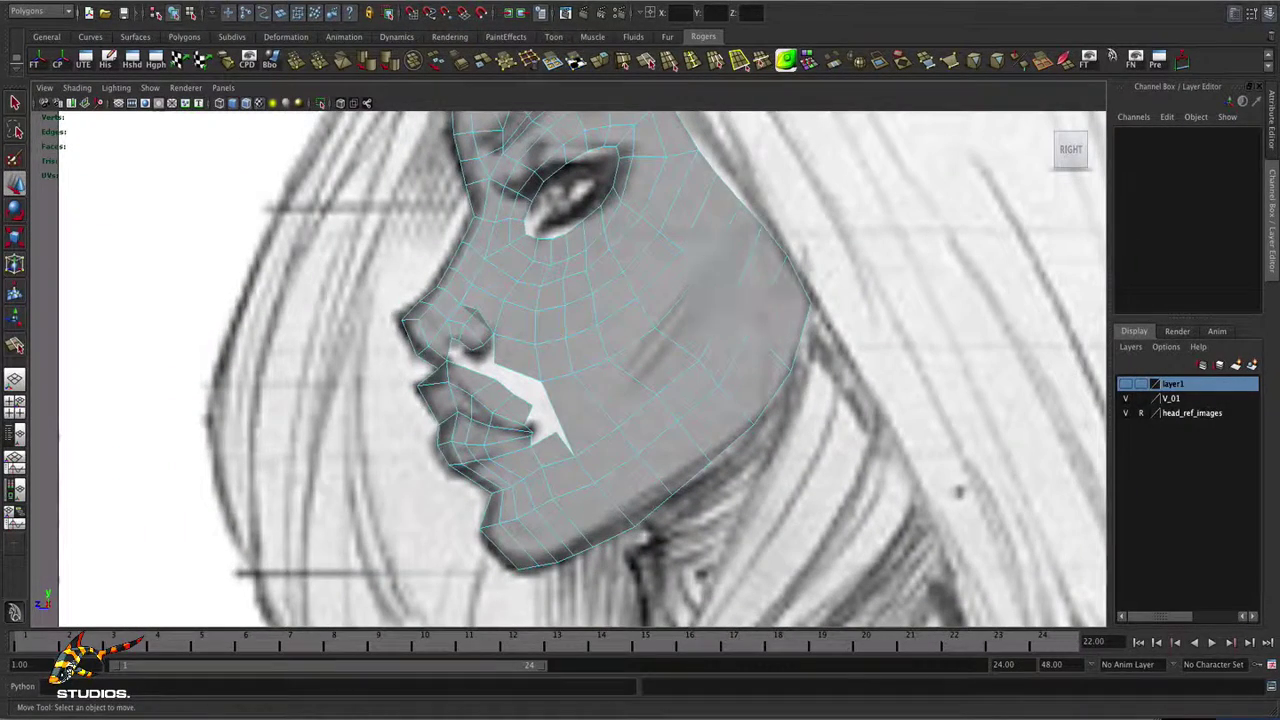
{"action": "right_click_drag", "start_coordinate": [779, 249], "coordinate": [726, 249]}
{"action": "left_click_drag", "start_coordinate": [806, 264], "coordinate": [776, 248]}
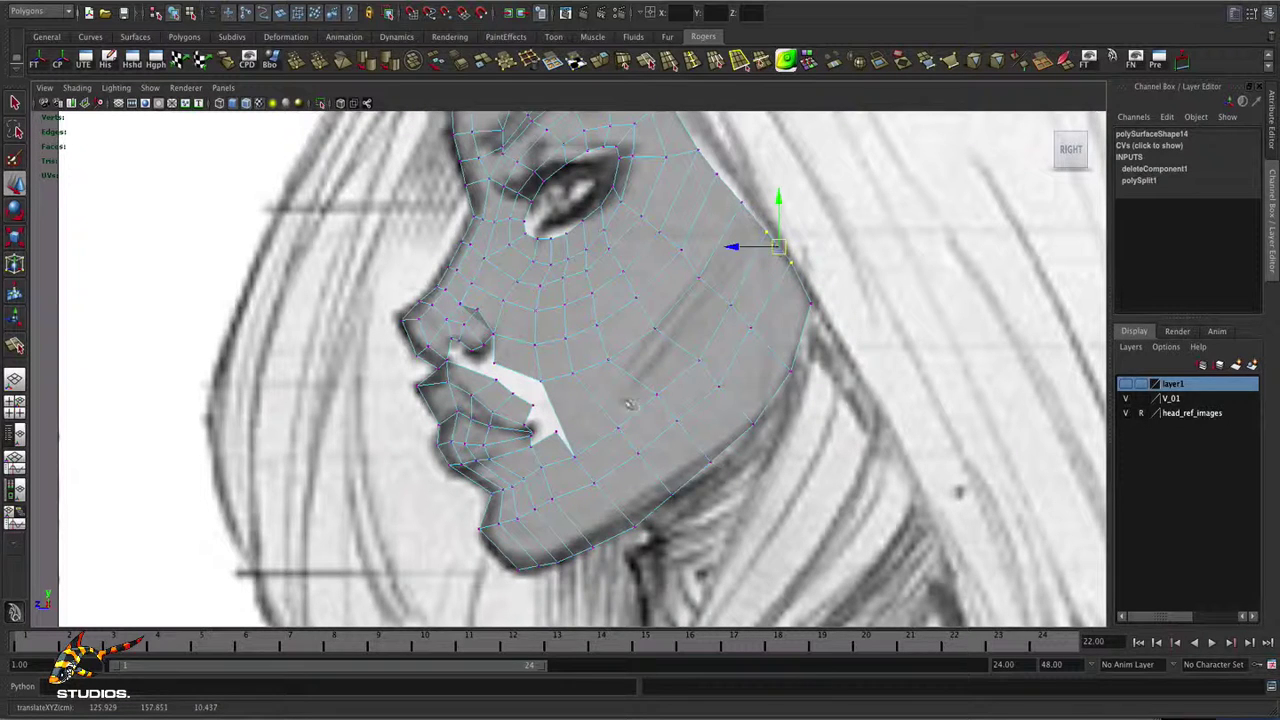
- Move the chin vertices below the lower lip and the jawline border vertices to even out their spacing
{"action": "left_click", "coordinate": [543, 471]}
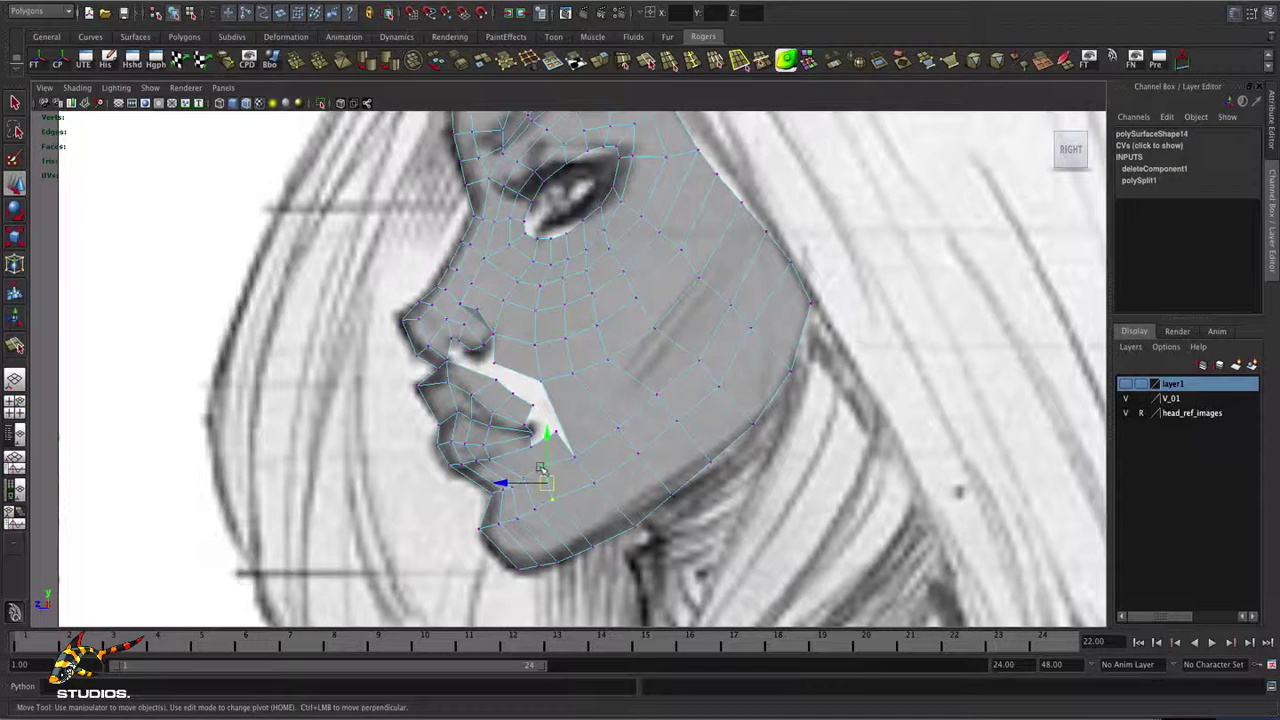
{"action": "left_click_drag", "start_coordinate": [541, 469], "coordinate": [524, 541]}
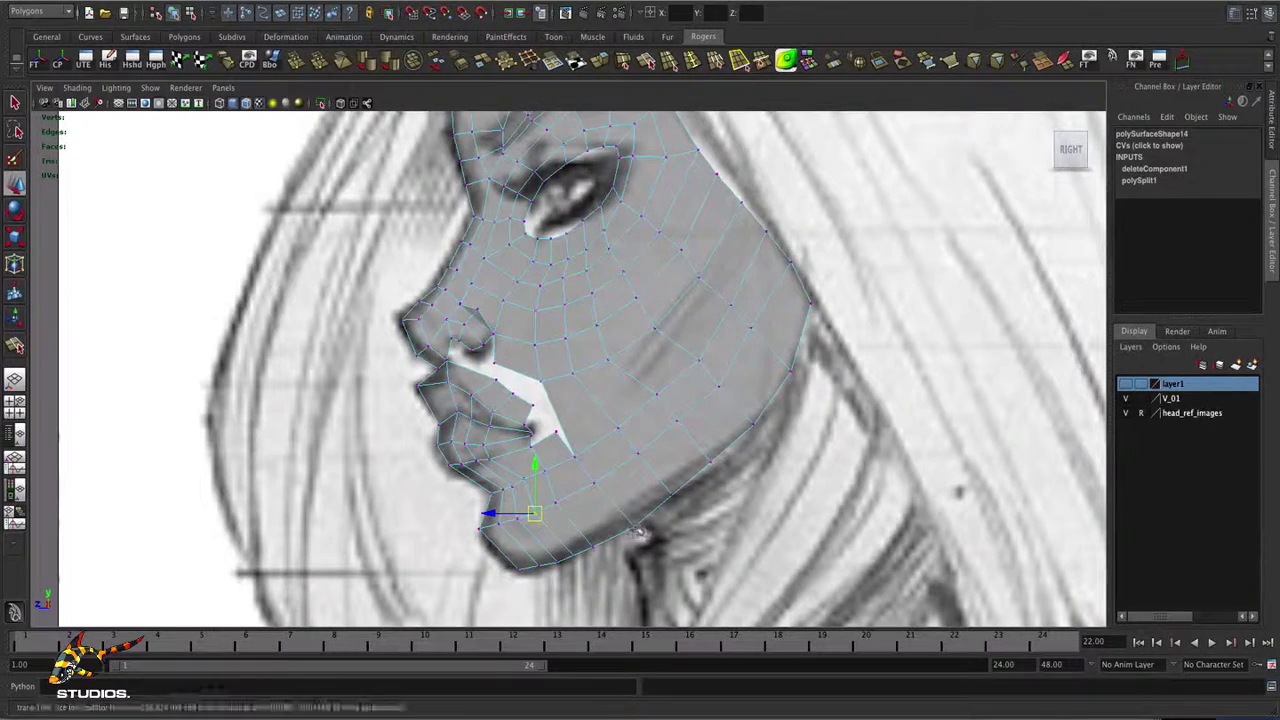
{"action": "left_click", "coordinate": [632, 524]}
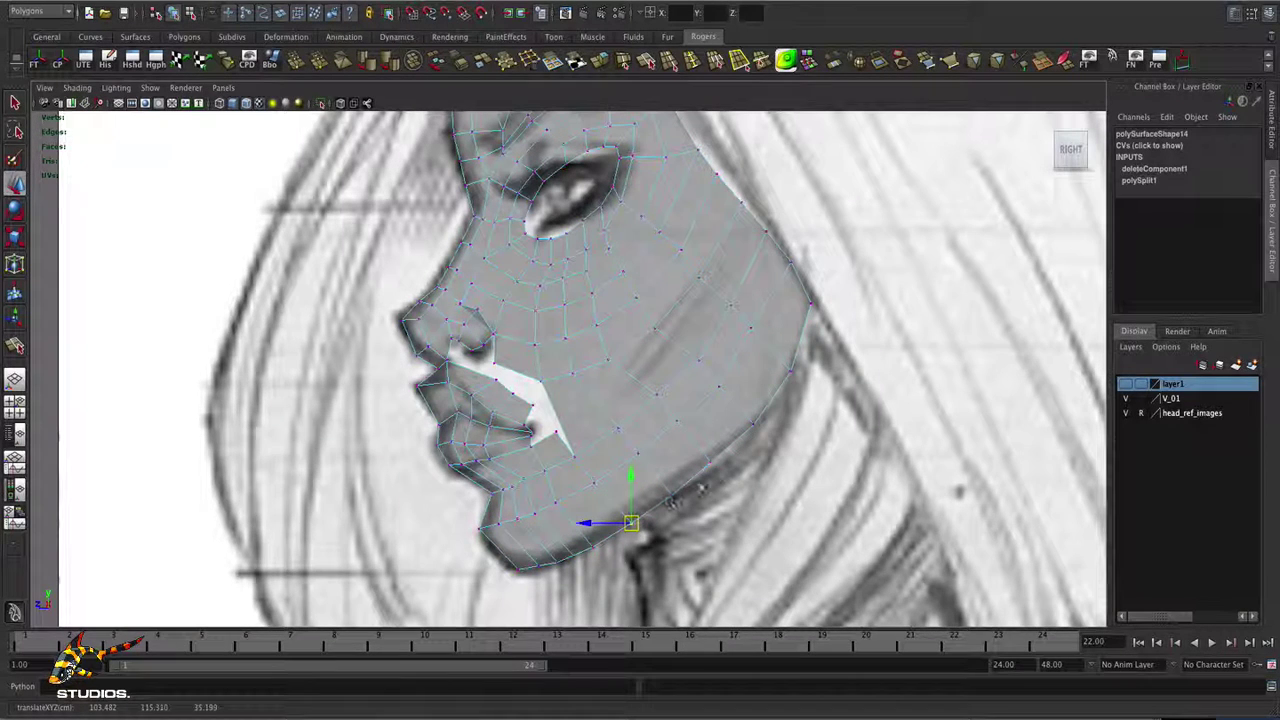
{"action": "left_click_drag", "start_coordinate": [632, 524], "coordinate": [714, 463]}
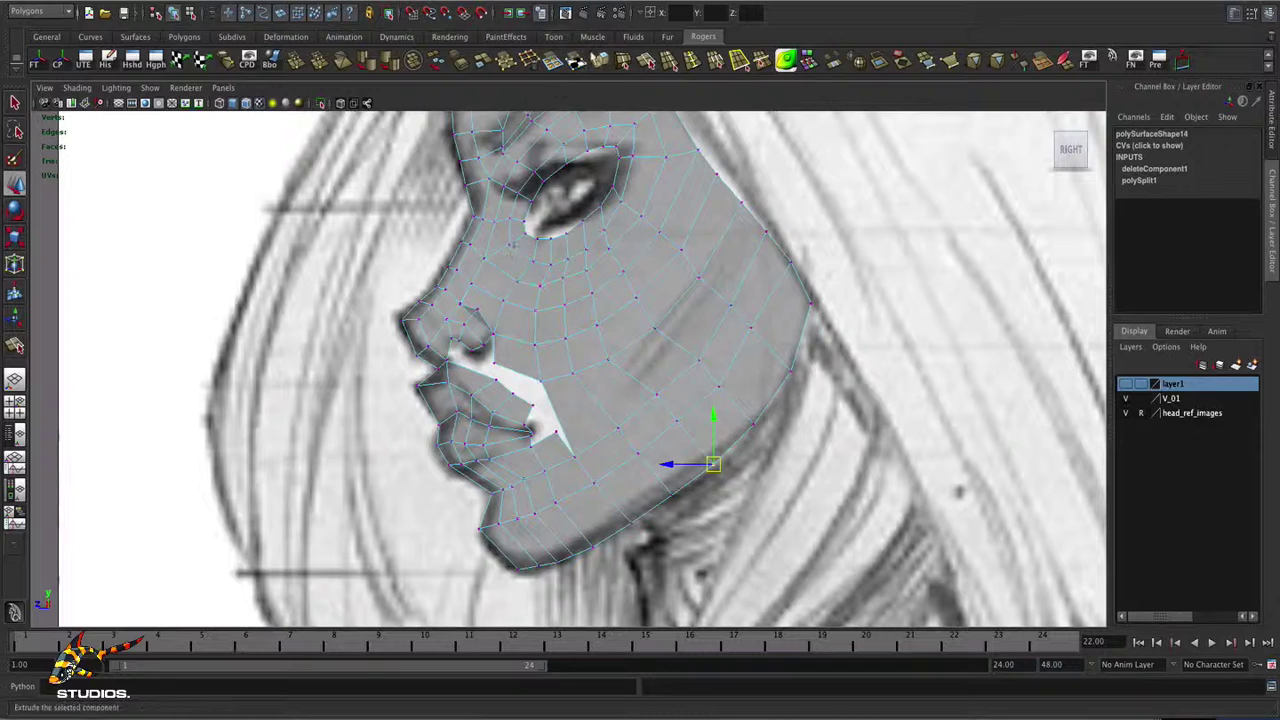
- Cut a new edge line across the cheek faces, from the gap beside the mouth up toward the rear of the jaw
{"action": "left_click", "coordinate": [650, 62]}
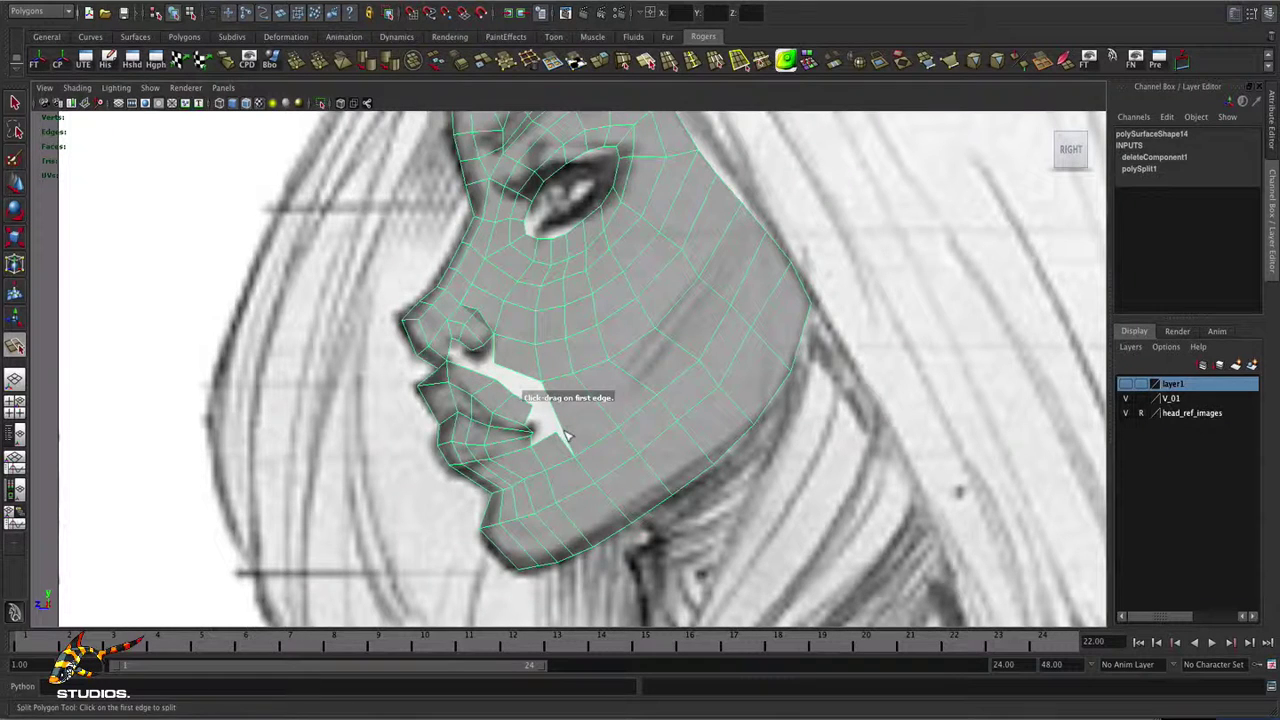
{"action": "left_click", "coordinate": [602, 417]}
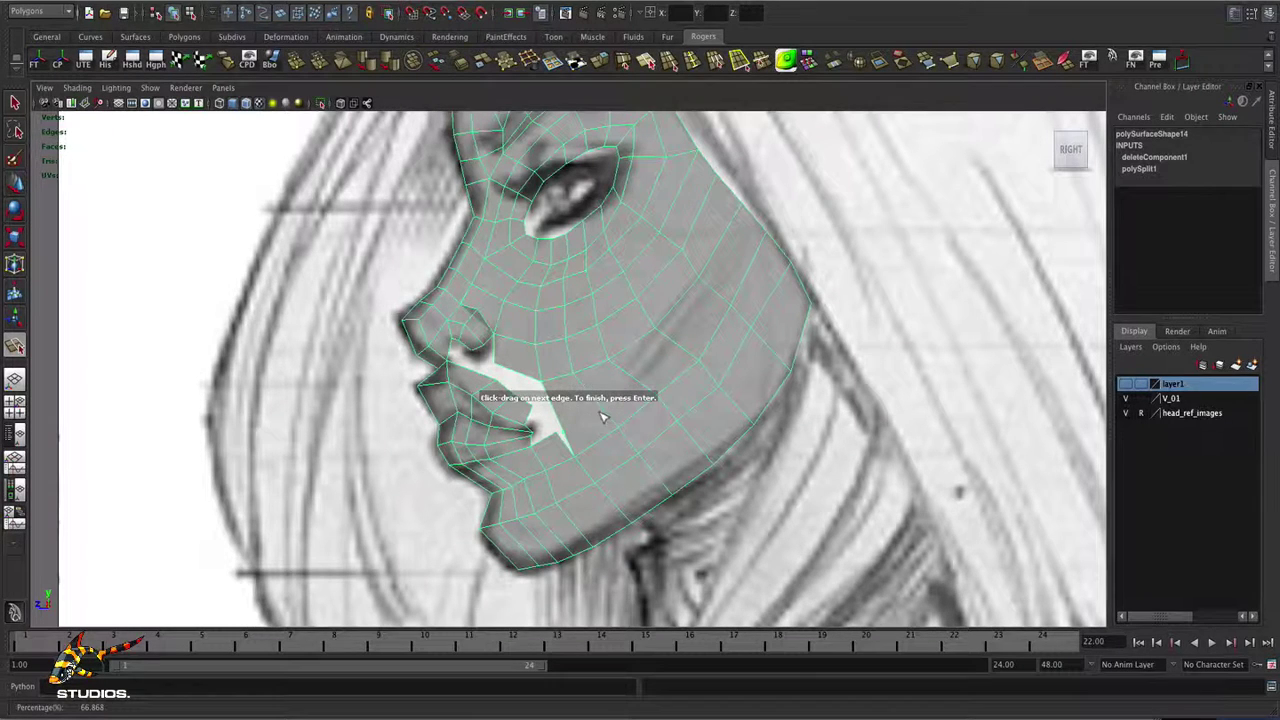
{"action": "left_click", "coordinate": [679, 348]}
{"action": "left_click", "coordinate": [716, 293]}
{"action": "key", "text": "Return"}
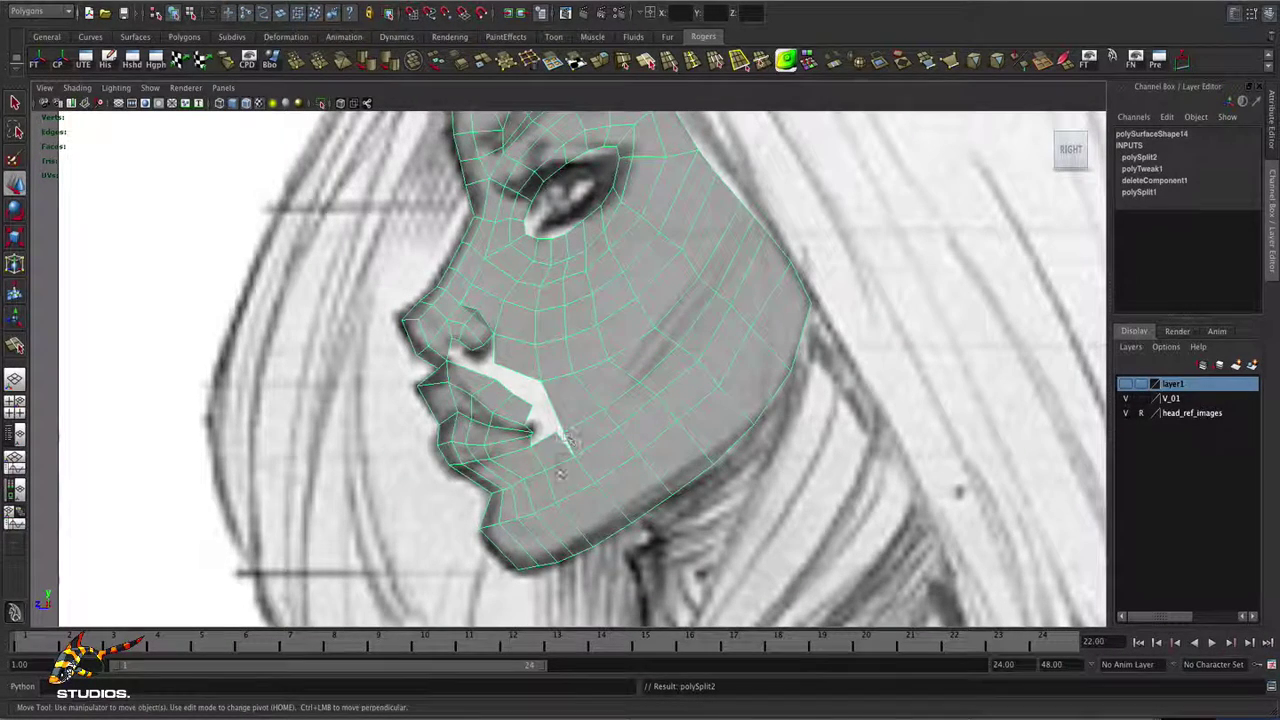
- Move the vertex beside the mouth corner to close the narrow gap between the chin and cheek
{"action": "right_click_drag", "start_coordinate": [557, 444], "coordinate": [563, 440]}
{"action": "left_click", "coordinate": [556, 432]}
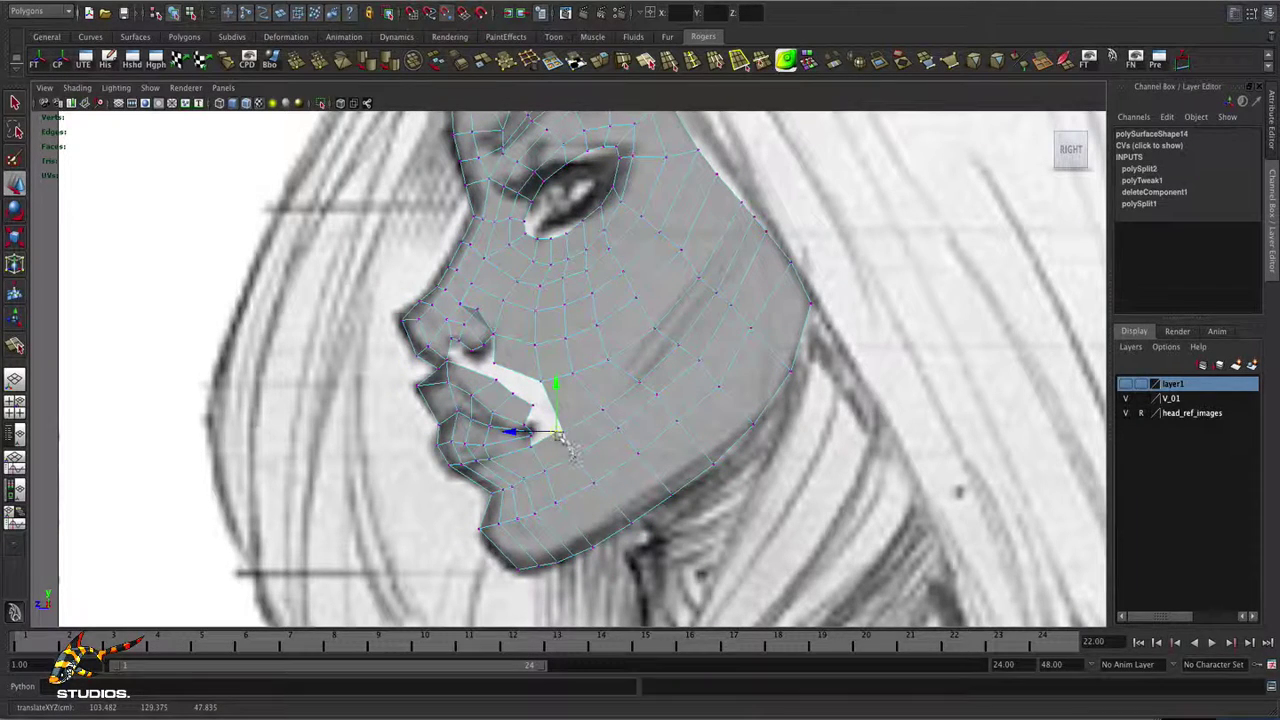
{"action": "left_click_drag", "start_coordinate": [568, 433], "coordinate": [570, 432]}
- Reposition the vertices along the upper lip's outer border and the lip line to follow the sketched mouth
{"action": "middle_click_drag", "start_coordinate": [538, 438], "coordinate": [575, 435], "text": "alt"}
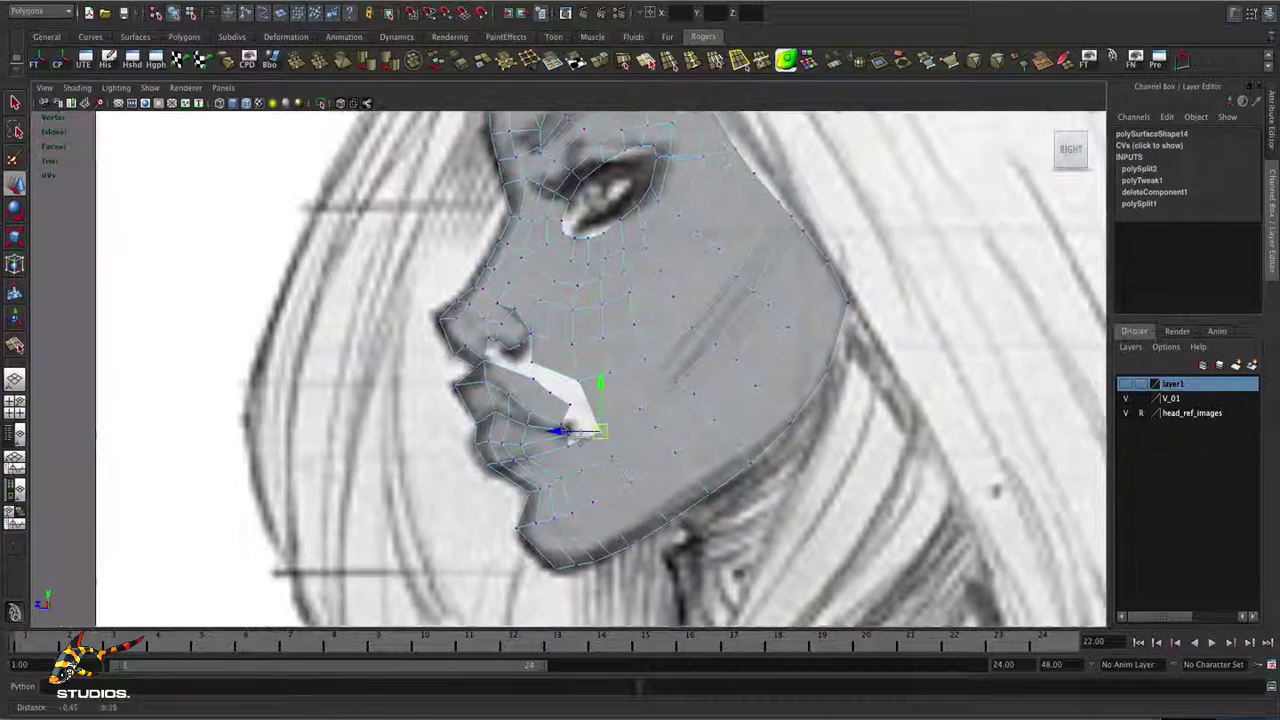
{"action": "right_click_drag", "start_coordinate": [575, 435], "coordinate": [617, 403], "text": "alt"}
{"action": "left_click", "coordinate": [529, 381]}
{"action": "left_click_drag", "start_coordinate": [529, 381], "coordinate": [524, 376]}
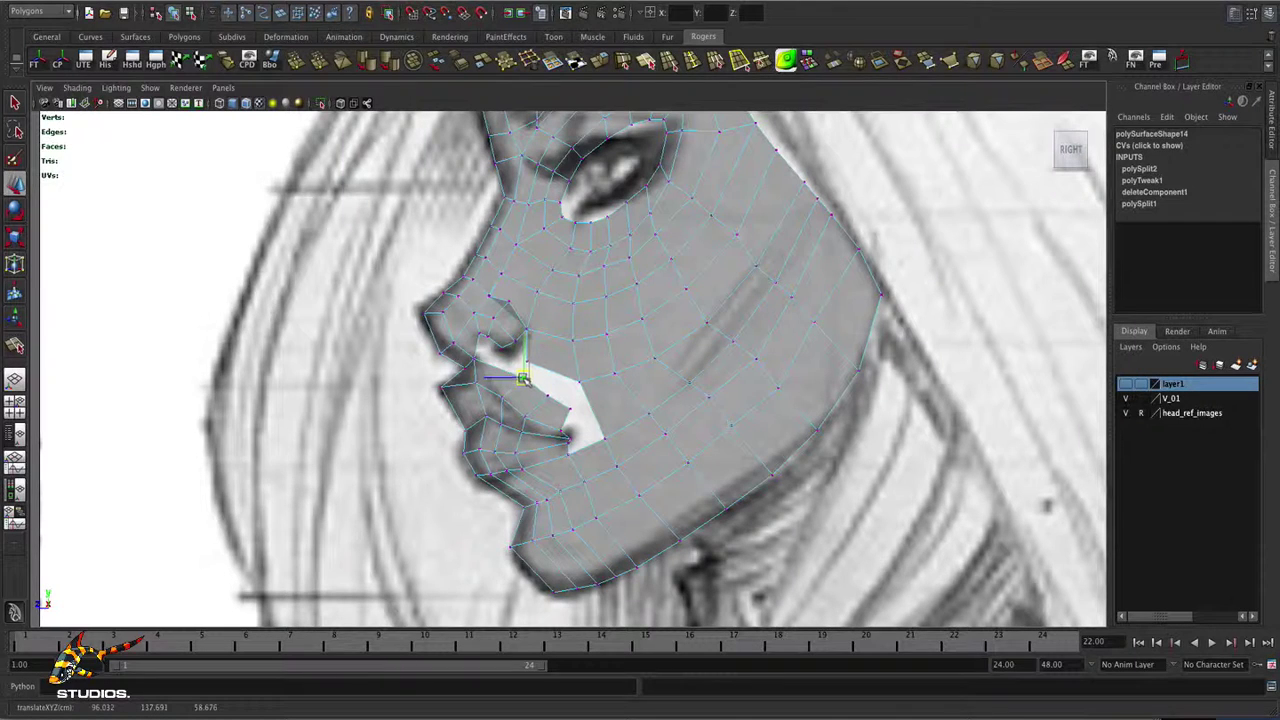
{"action": "middle_click_drag", "start_coordinate": [549, 398], "coordinate": [574, 404]}
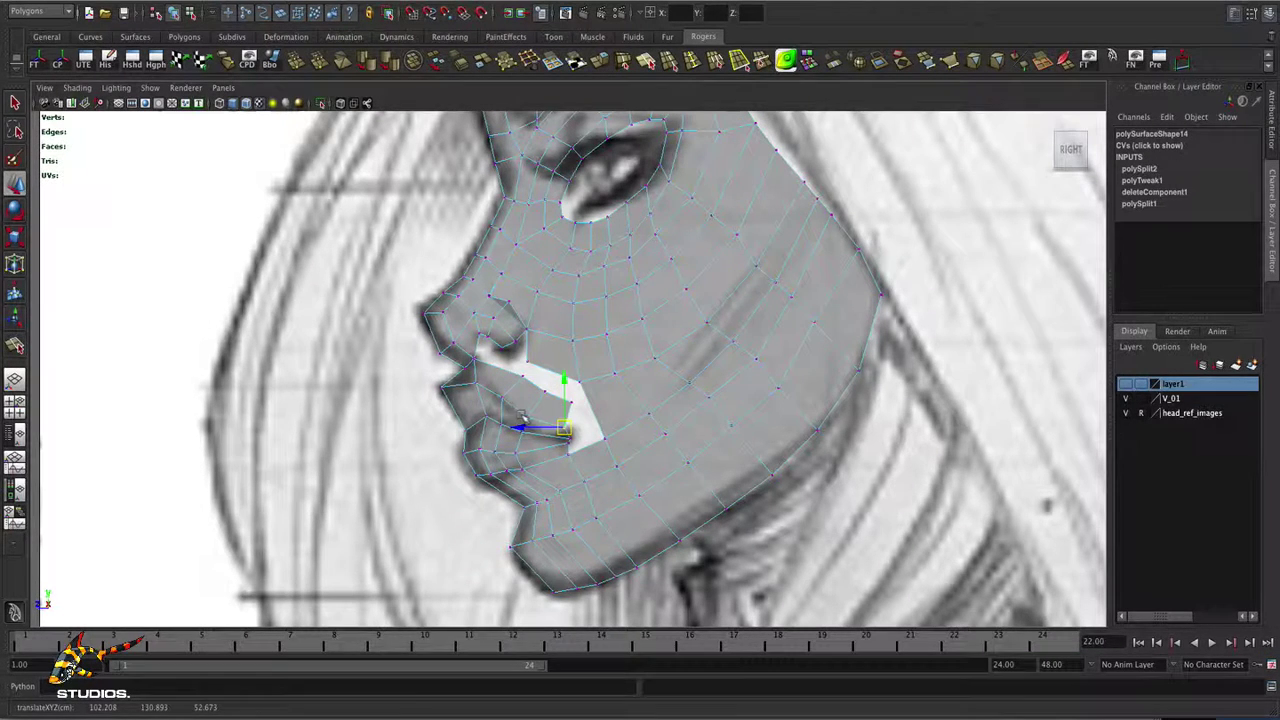
{"action": "left_click", "coordinate": [522, 416]}
{"action": "left_click_drag", "start_coordinate": [523, 417], "coordinate": [529, 420]}
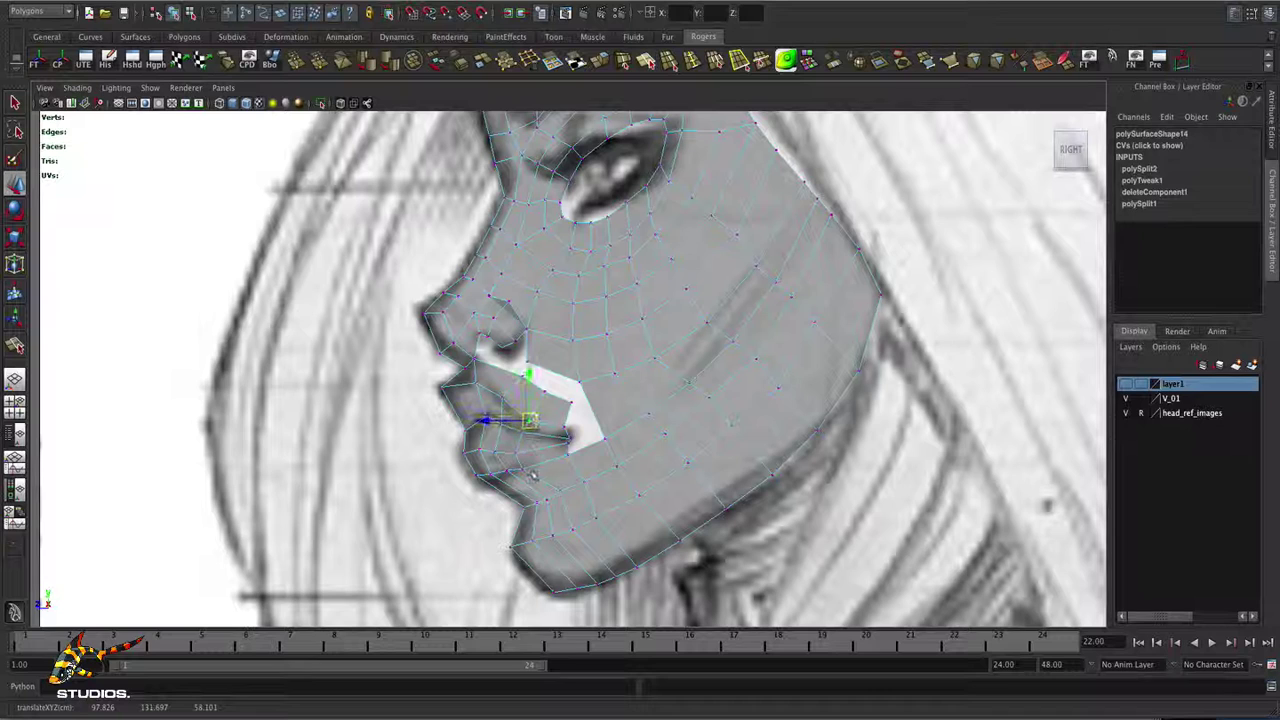
- Adjust the vertex rows of the lower lip and the crease beneath it to match the profile sketch
{"action": "middle_click_drag", "start_coordinate": [533, 476], "coordinate": [527, 479]}
{"action": "left_click", "coordinate": [507, 471]}
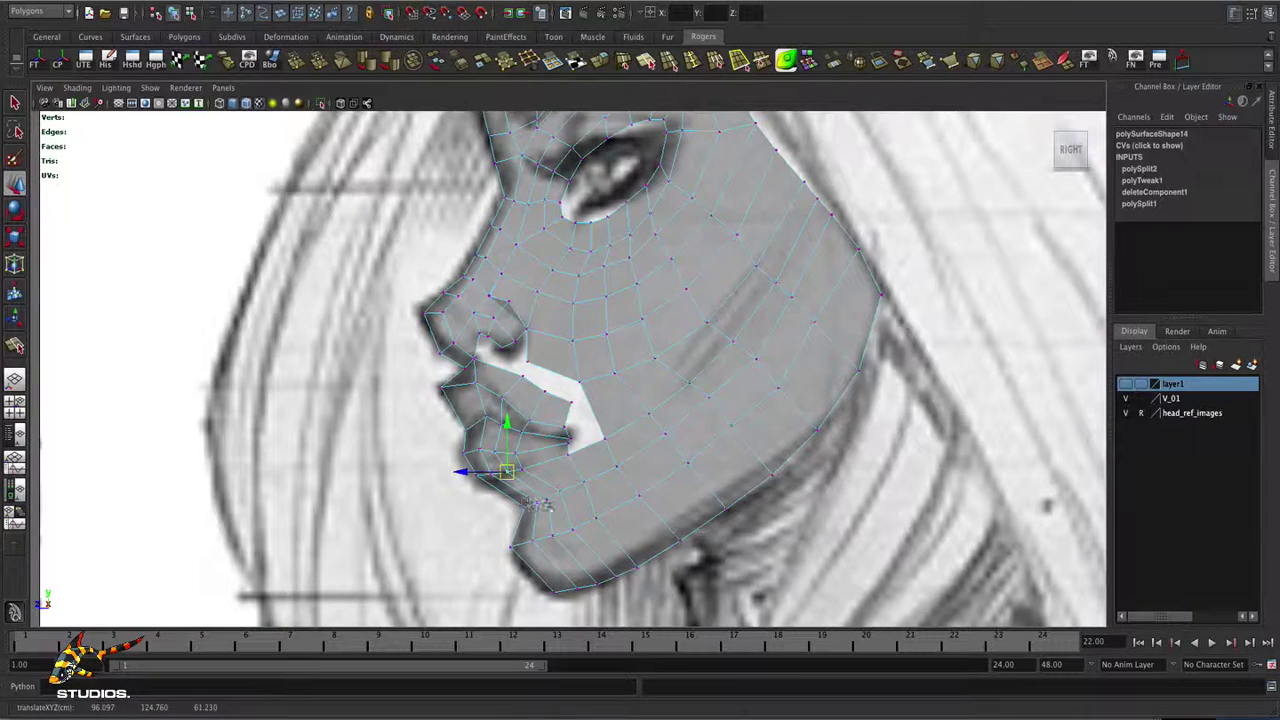
{"action": "middle_click_drag", "start_coordinate": [512, 476], "coordinate": [536, 500]}
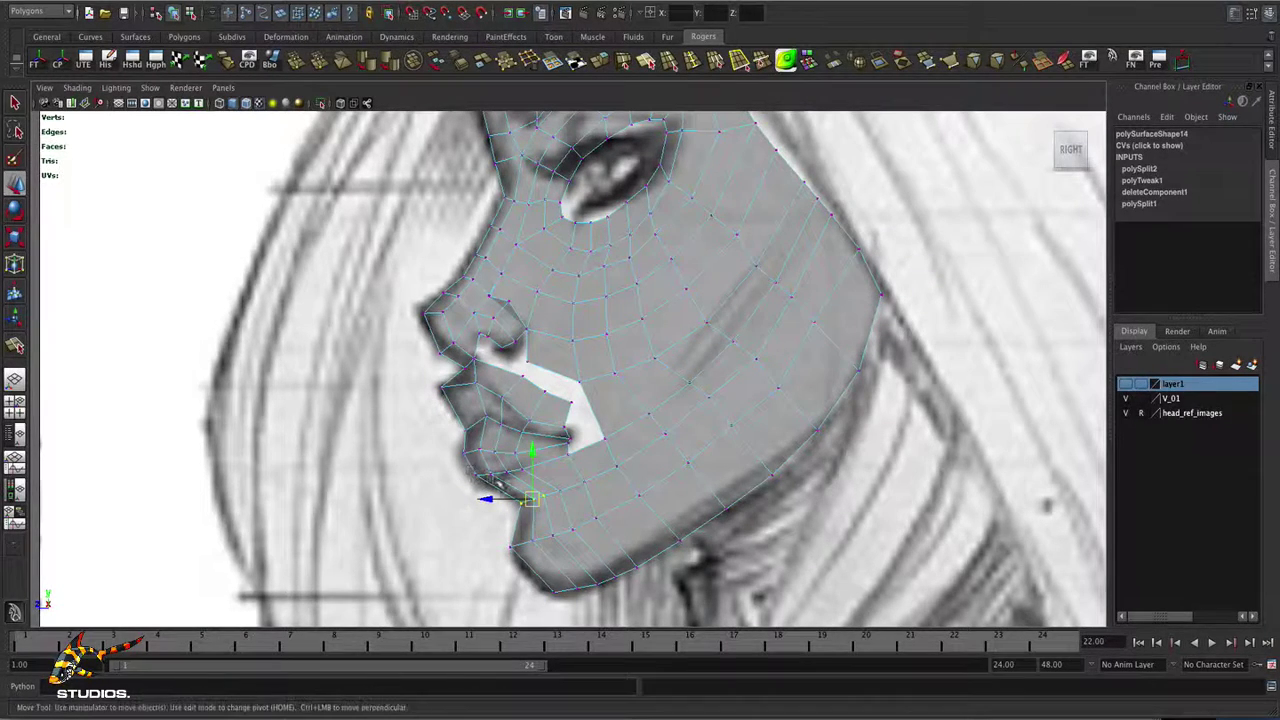
{"action": "left_click_drag", "start_coordinate": [532, 487], "coordinate": [536, 487]}
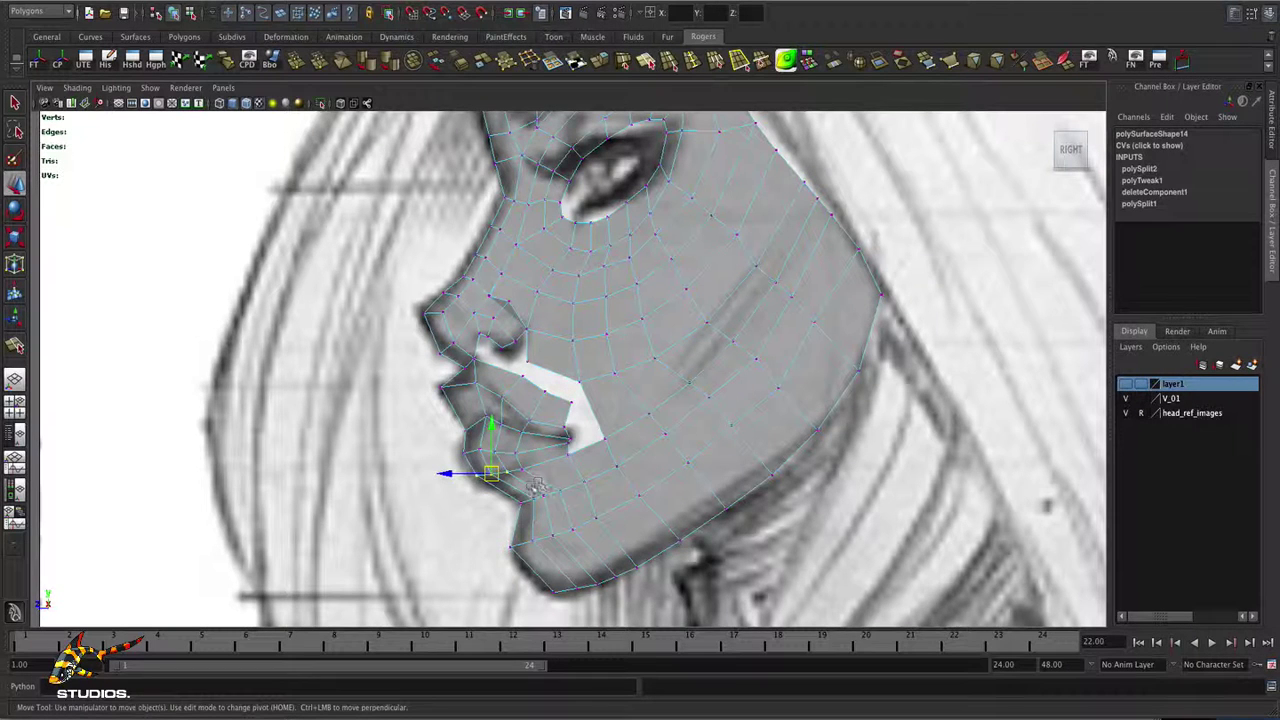
{"action": "left_click_drag", "start_coordinate": [455, 460], "coordinate": [511, 483]}
{"action": "left_click_drag", "start_coordinate": [454, 443], "coordinate": [489, 461]}
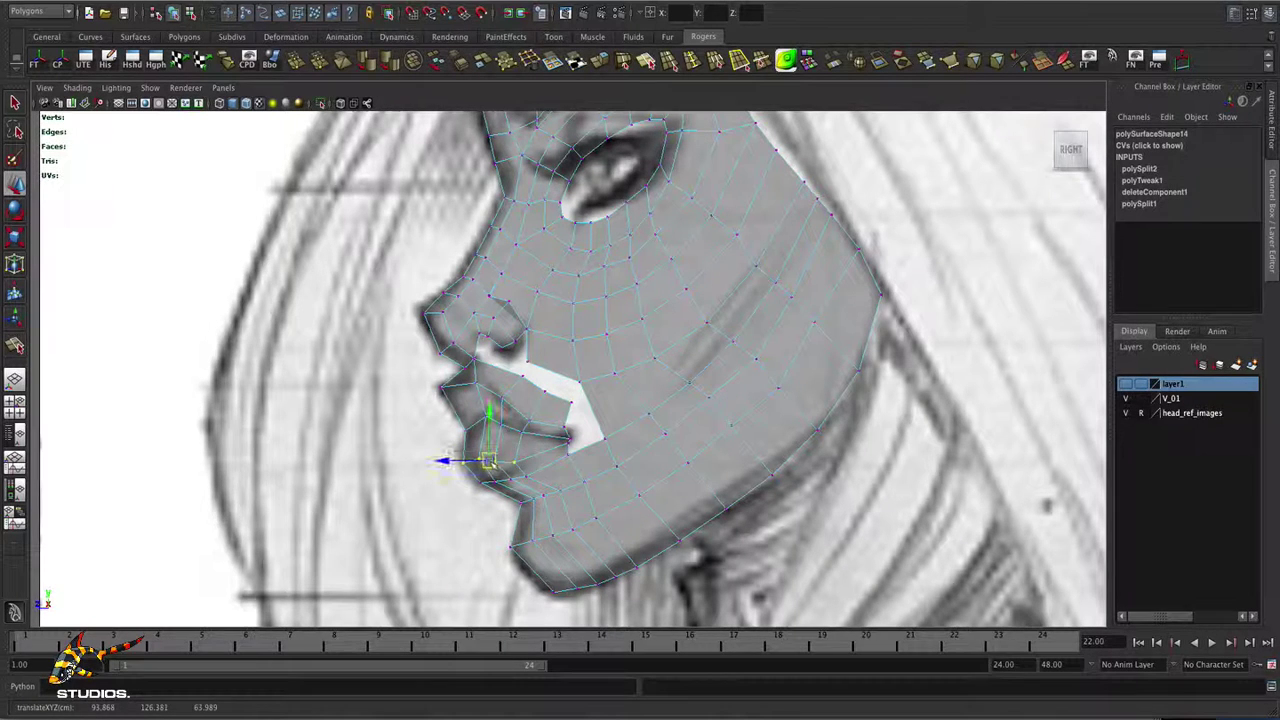
- Even out the vertices between the mouth corner and the chin
{"action": "left_click", "coordinate": [567, 455]}
{"action": "left_click_drag", "start_coordinate": [568, 454], "coordinate": [603, 516]}
{"action": "left_click", "coordinate": [586, 482]}
{"action": "left_click", "coordinate": [596, 515]}
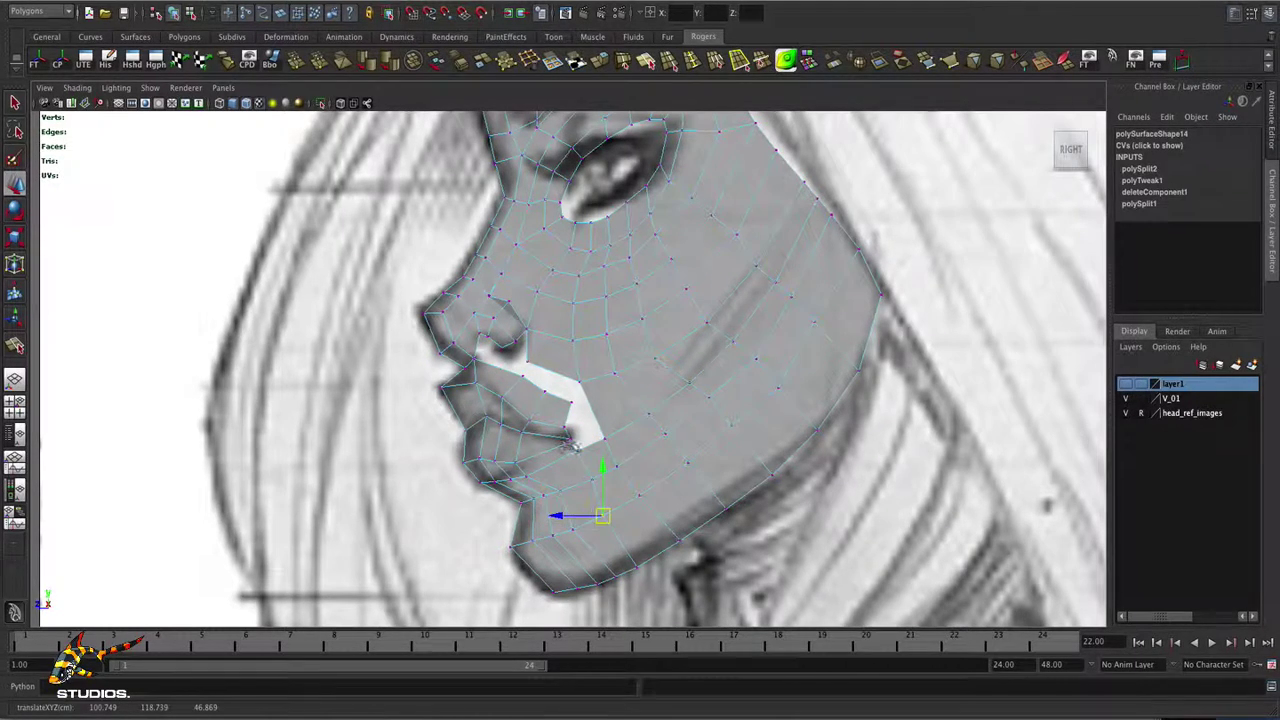
- Refine the mouth corner vertices and the upper lip's outer border vertices against the side sketch
{"action": "scroll", "coordinate": [731, 486], "scroll_direction": "up", "scroll_amount": 4}
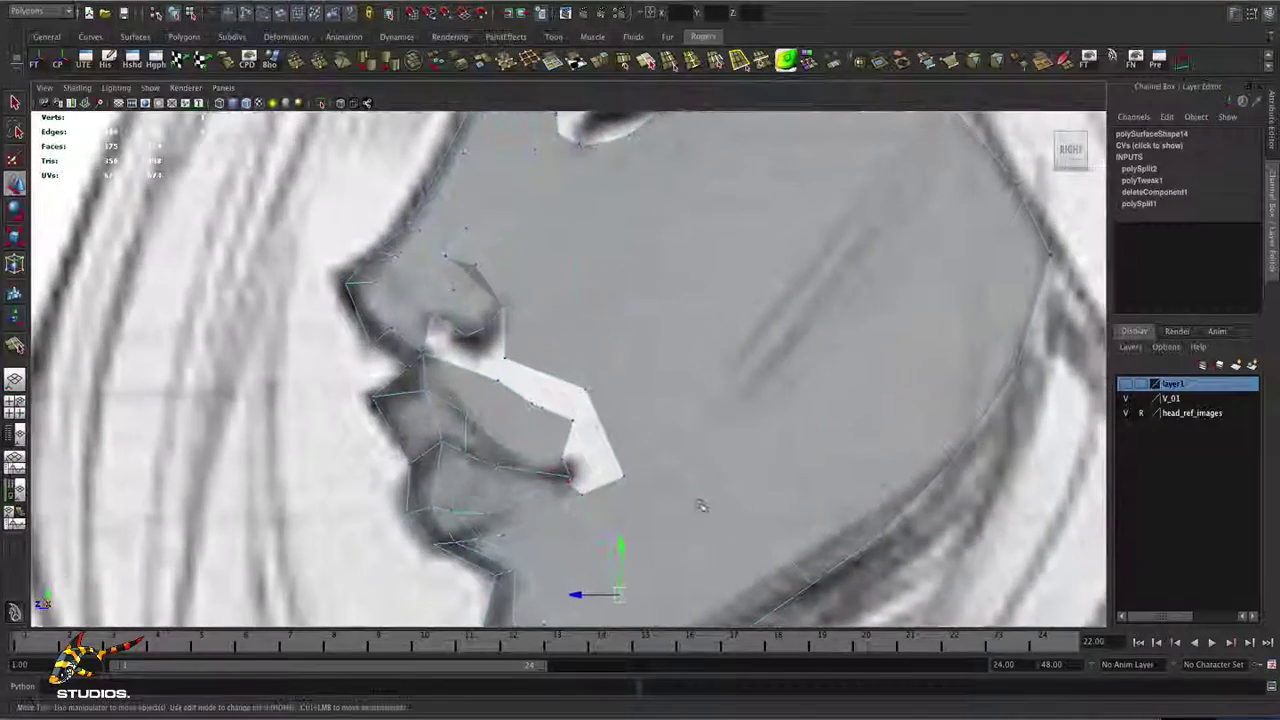
{"action": "scroll", "coordinate": [703, 512], "scroll_direction": "up", "scroll_amount": 2}
{"action": "middle_click_drag", "start_coordinate": [703, 512], "coordinate": [735, 445], "text": "alt"}
{"action": "scroll", "coordinate": [735, 445], "scroll_direction": "up", "scroll_amount": 2}
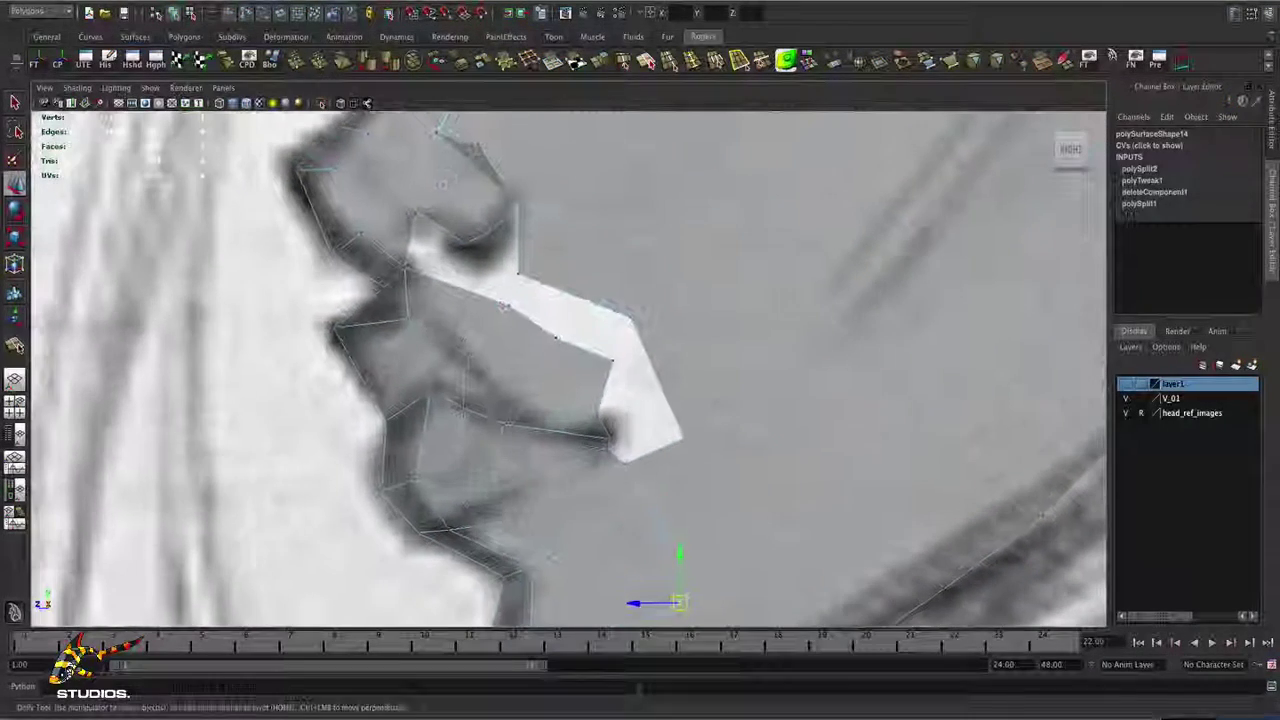
{"action": "left_click_drag", "start_coordinate": [609, 439], "coordinate": [606, 432]}
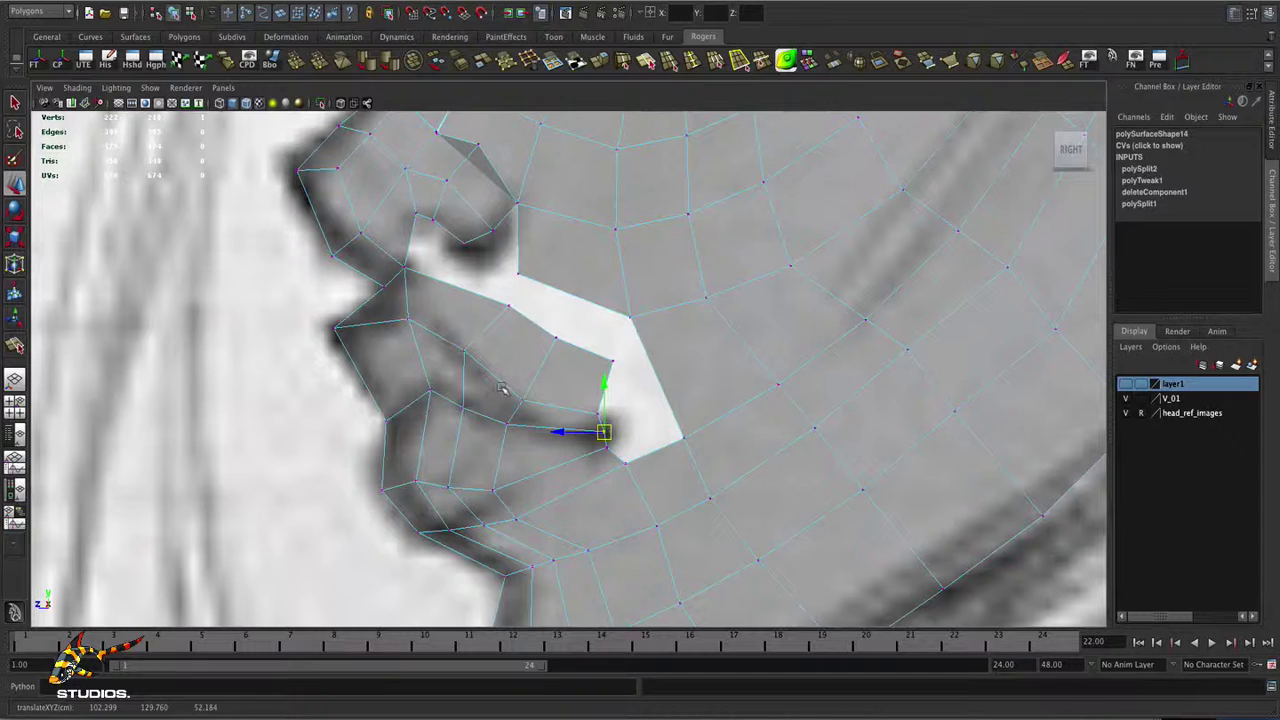
{"action": "left_click", "coordinate": [590, 388]}
{"action": "left_click", "coordinate": [556, 343]}
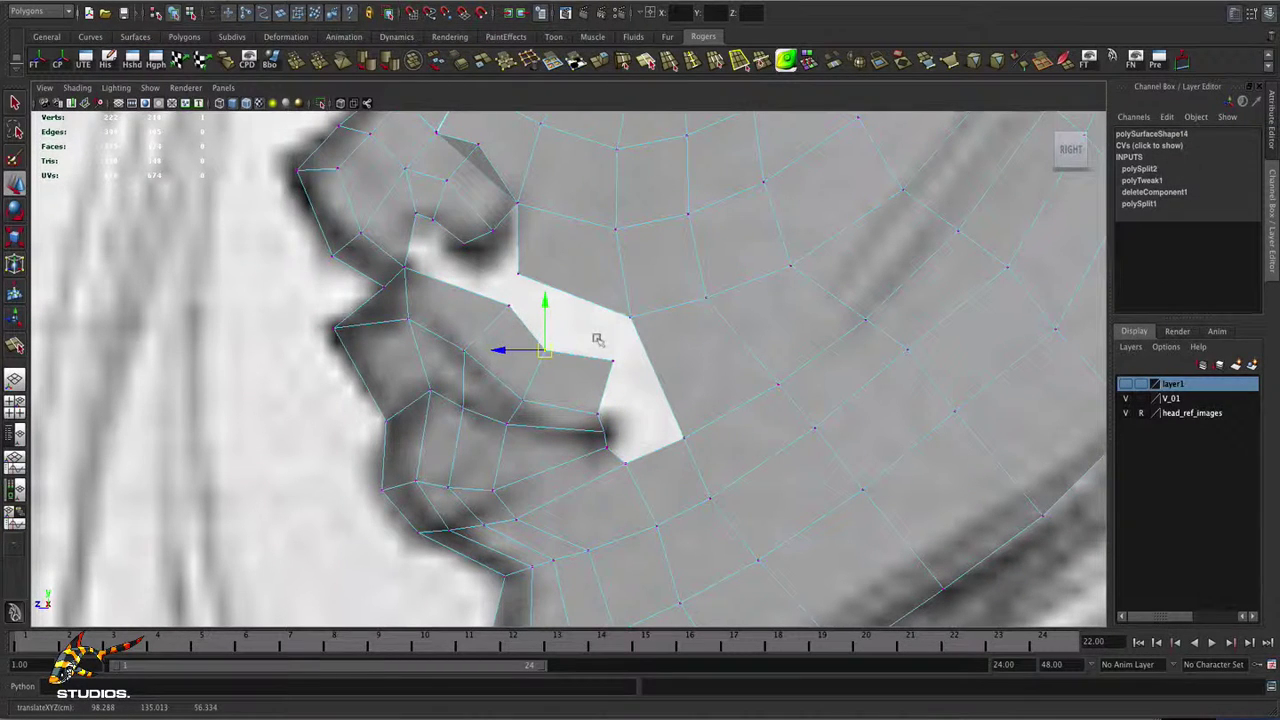
{"action": "middle_click_drag", "start_coordinate": [507, 306], "coordinate": [470, 264]}
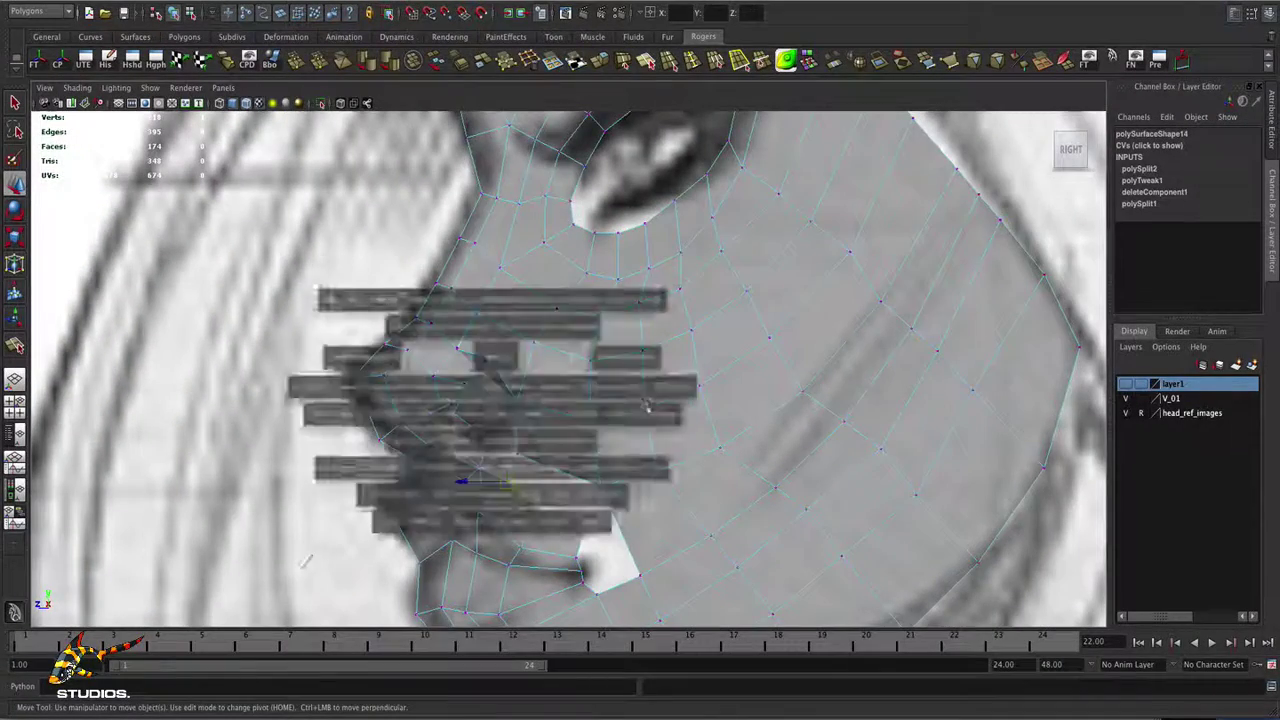
- Examine the open gap between the nostril wing and the upper lip from the perspective view
{"action": "key", "text": "space"}
{"action": "key", "text": "space"}
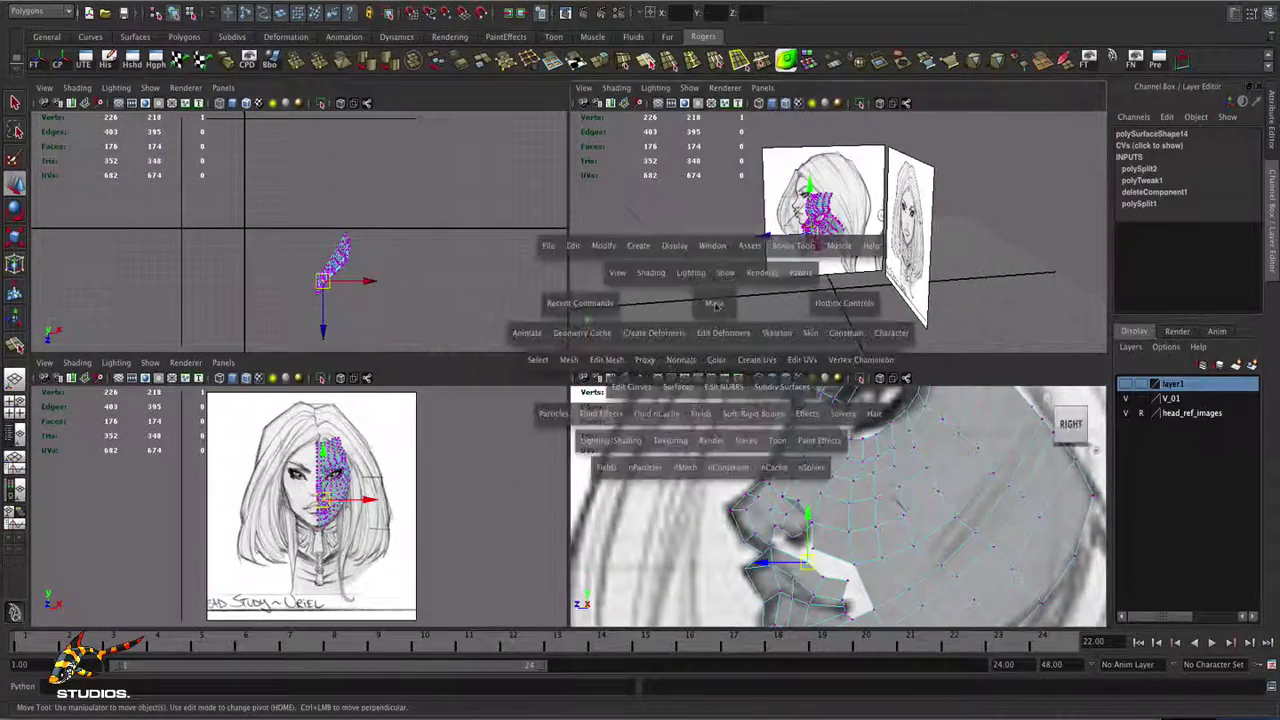
{"action": "right_click_drag", "start_coordinate": [860, 434], "coordinate": [1070, 436], "text": "alt"}
{"action": "left_click_drag", "start_coordinate": [857, 437], "coordinate": [925, 437], "text": "alt"}
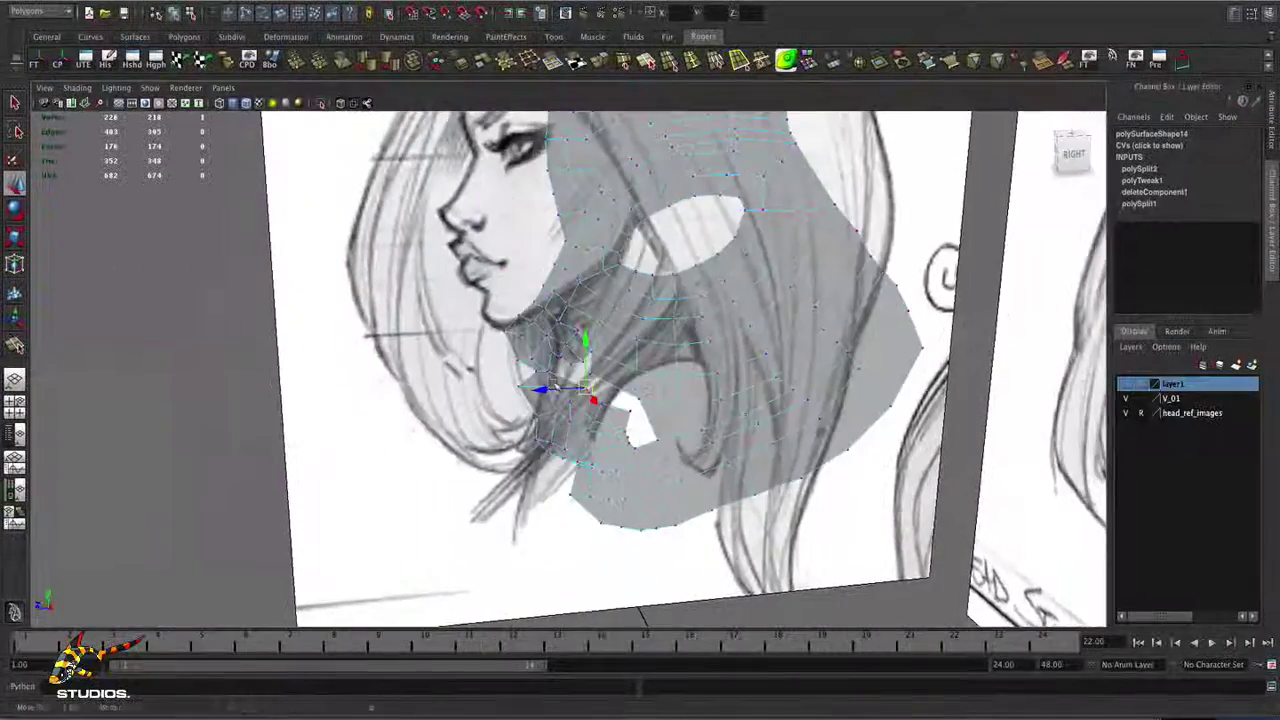
{"action": "right_click_drag", "start_coordinate": [900, 437], "coordinate": [1000, 437], "text": "alt"}
{"action": "left_click_drag", "start_coordinate": [690, 370], "coordinate": [580, 396], "text": "alt"}
{"action": "middle_click_drag", "start_coordinate": [570, 370], "coordinate": [626, 400], "text": "alt"}
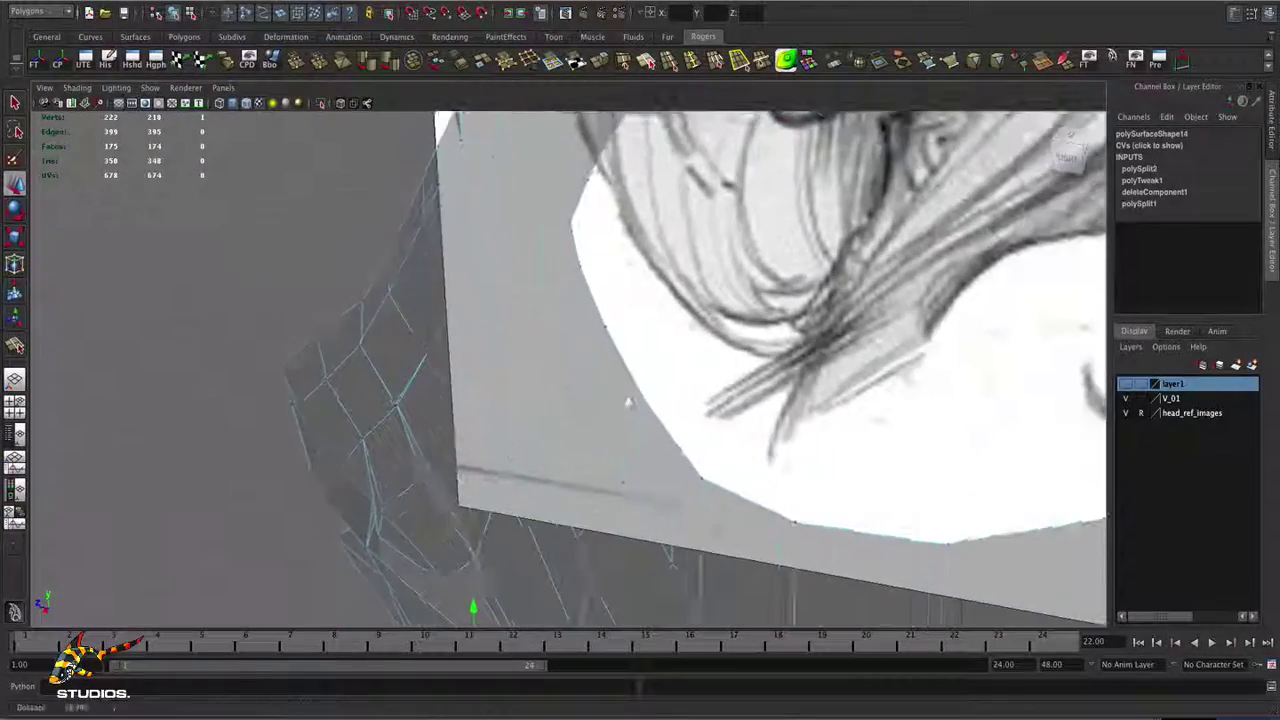
{"action": "left_click_drag", "start_coordinate": [563, 405], "coordinate": [518, 414], "text": "alt"}
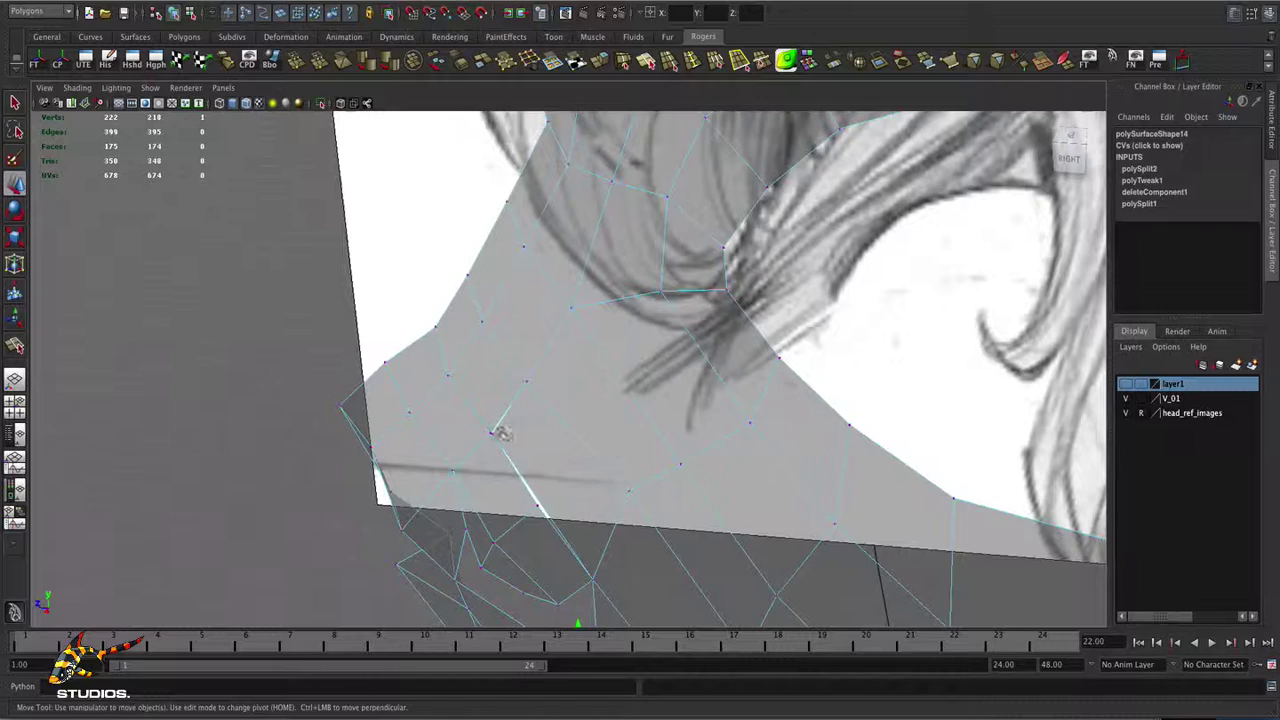
{"action": "left_click", "coordinate": [493, 432]}
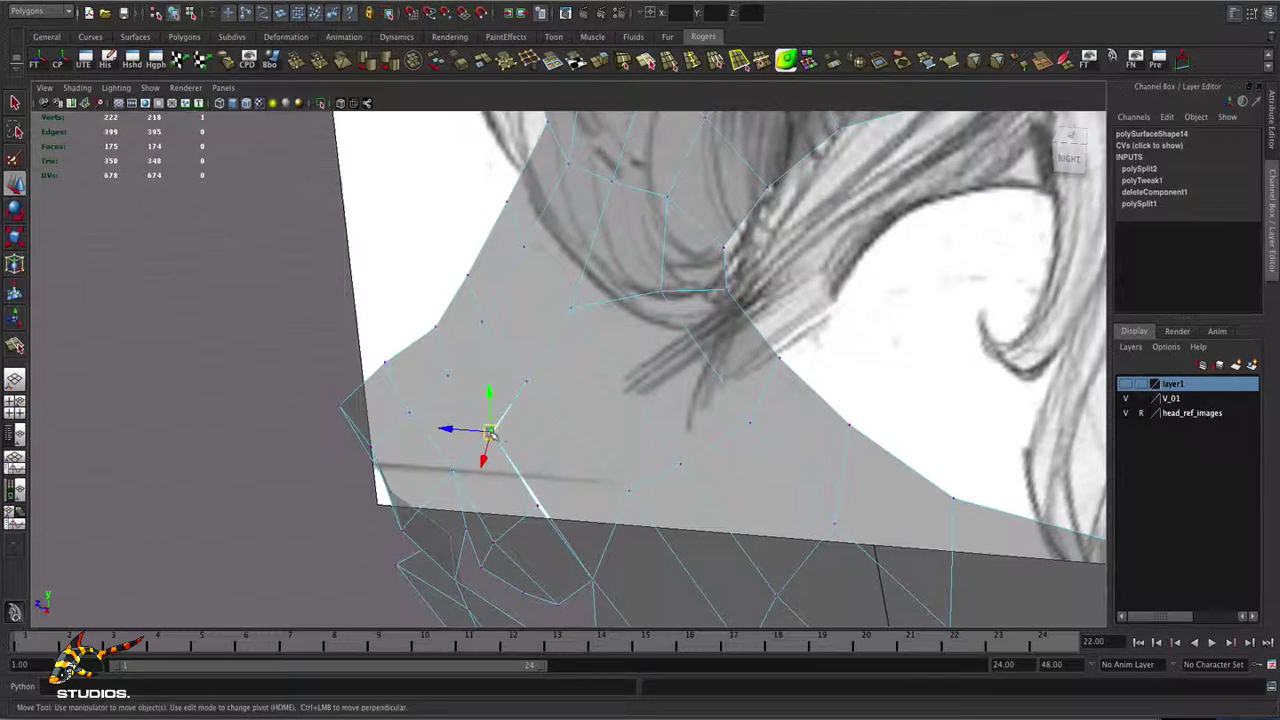
{"action": "left_click_drag", "start_coordinate": [628, 438], "coordinate": [461, 489], "text": "alt"}
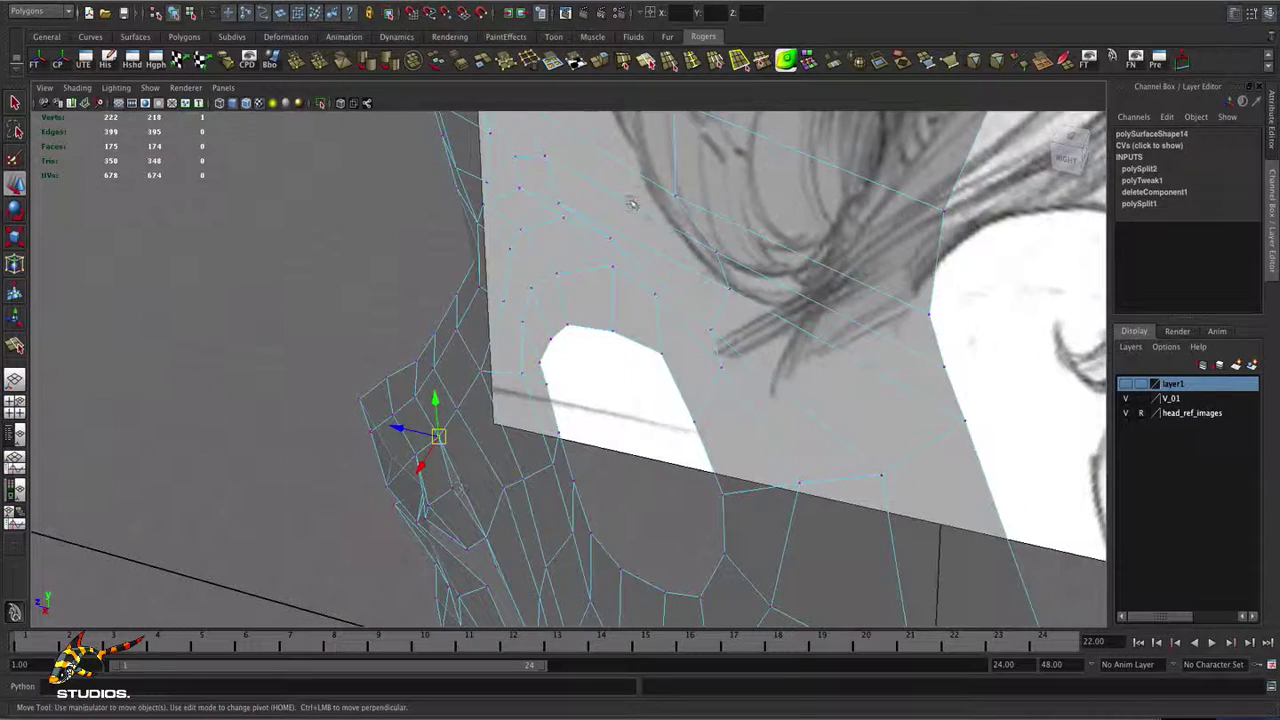
- Insert an edge loop across the faces between the nostril and the cheek
{"action": "left_click", "coordinate": [623, 61]}
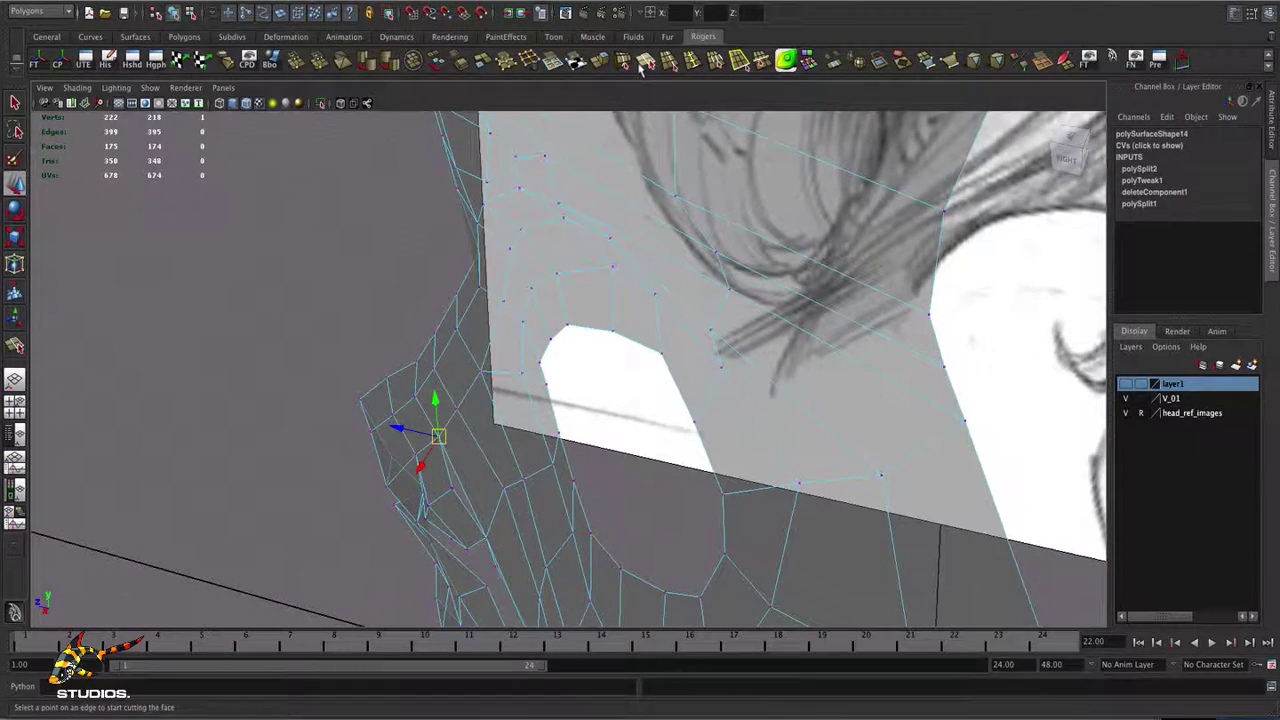
{"action": "left_click", "coordinate": [645, 62]}
{"action": "left_click_drag", "start_coordinate": [533, 366], "coordinate": [545, 350], "text": "alt"}
{"action": "left_click", "coordinate": [689, 64]}
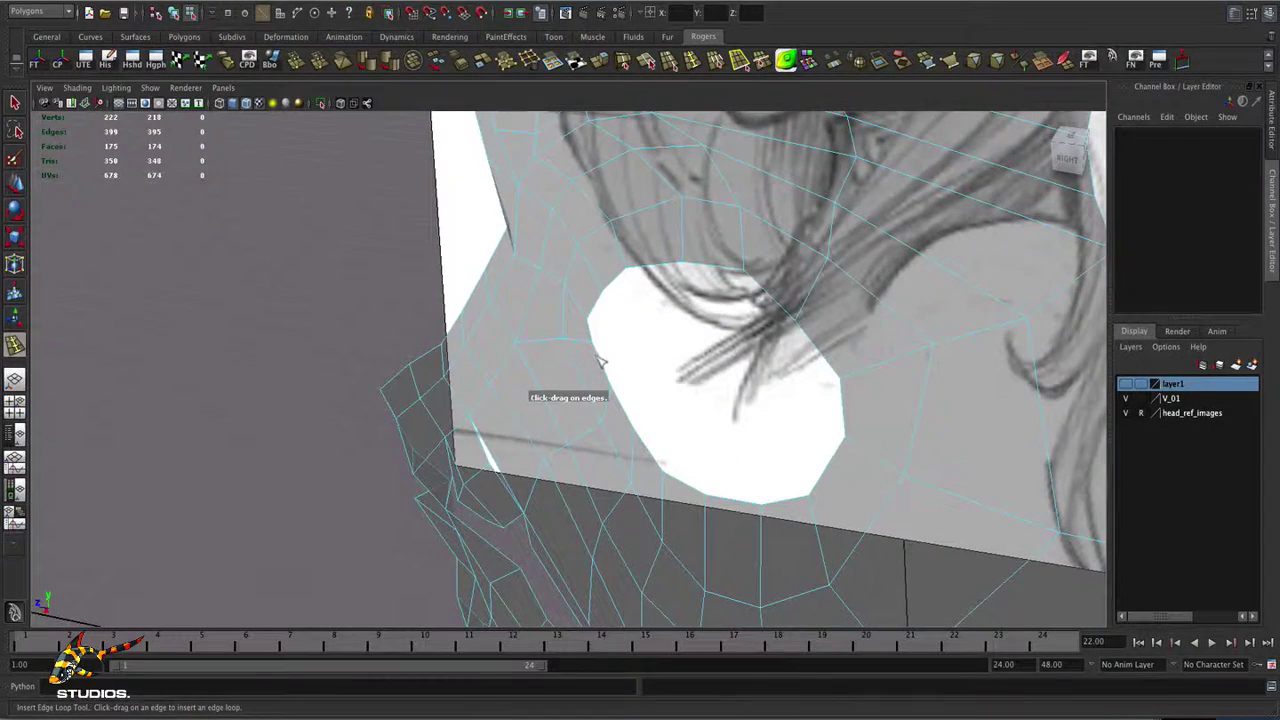
{"action": "left_click", "coordinate": [560, 400]}
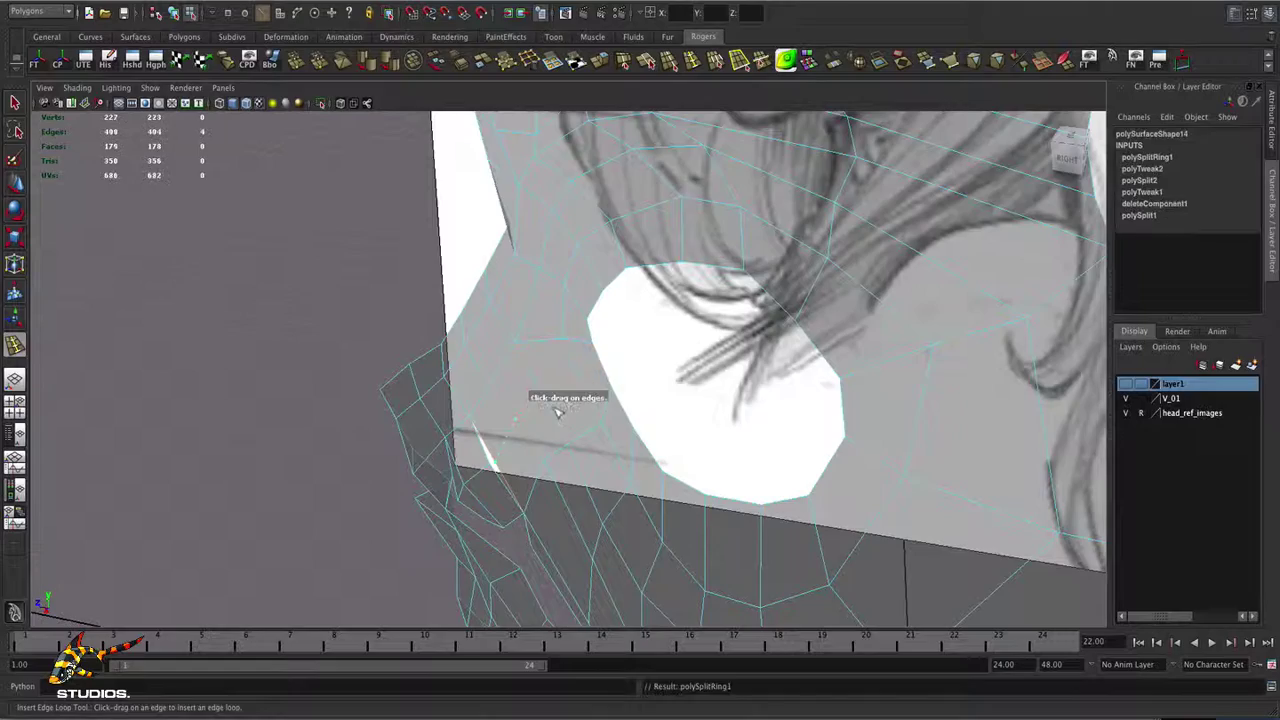
{"action": "mouse_move", "coordinate": [557, 400]}
{"action": "left_mouse_down", "text": "alt"}
{"action": "mouse_move", "coordinate": [517, 411]}
{"action": "mouse_move", "coordinate": [541, 397]}
{"action": "left_mouse_up", "text": "alt"}
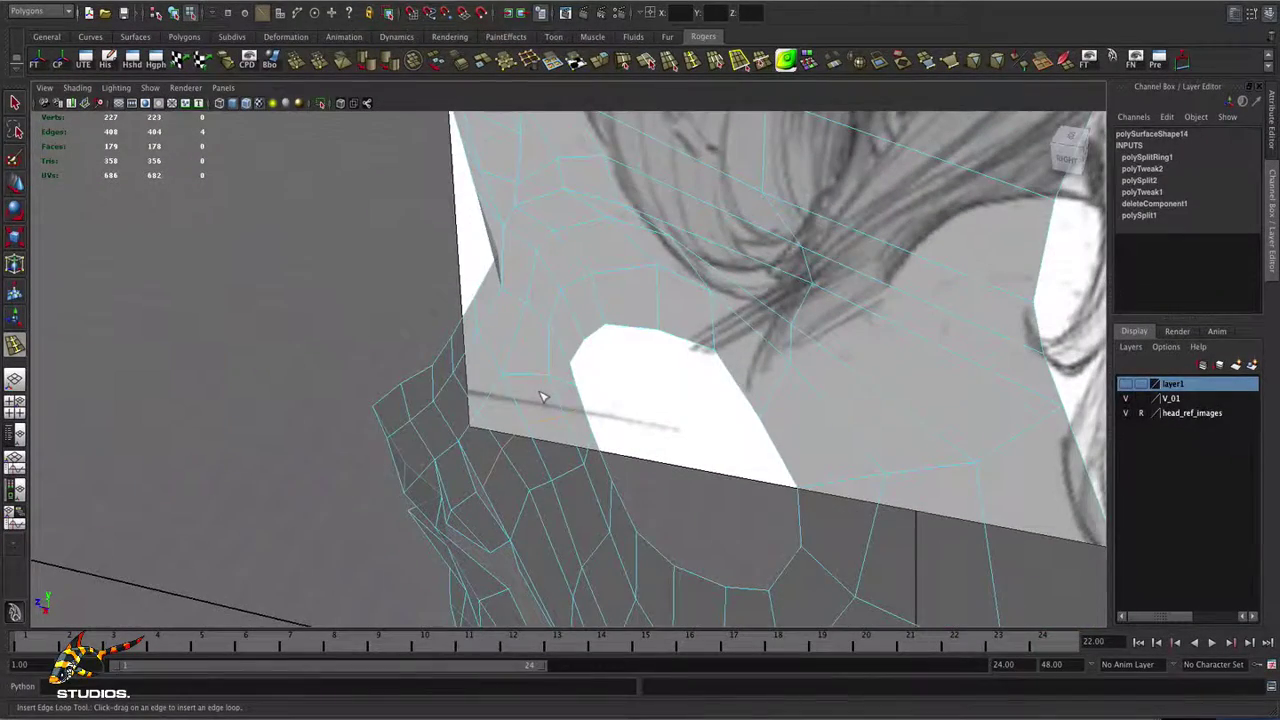
- Fill the narrow gap beside the nostril wing by appending a polygon between its two border edges
{"action": "key", "text": "w"}
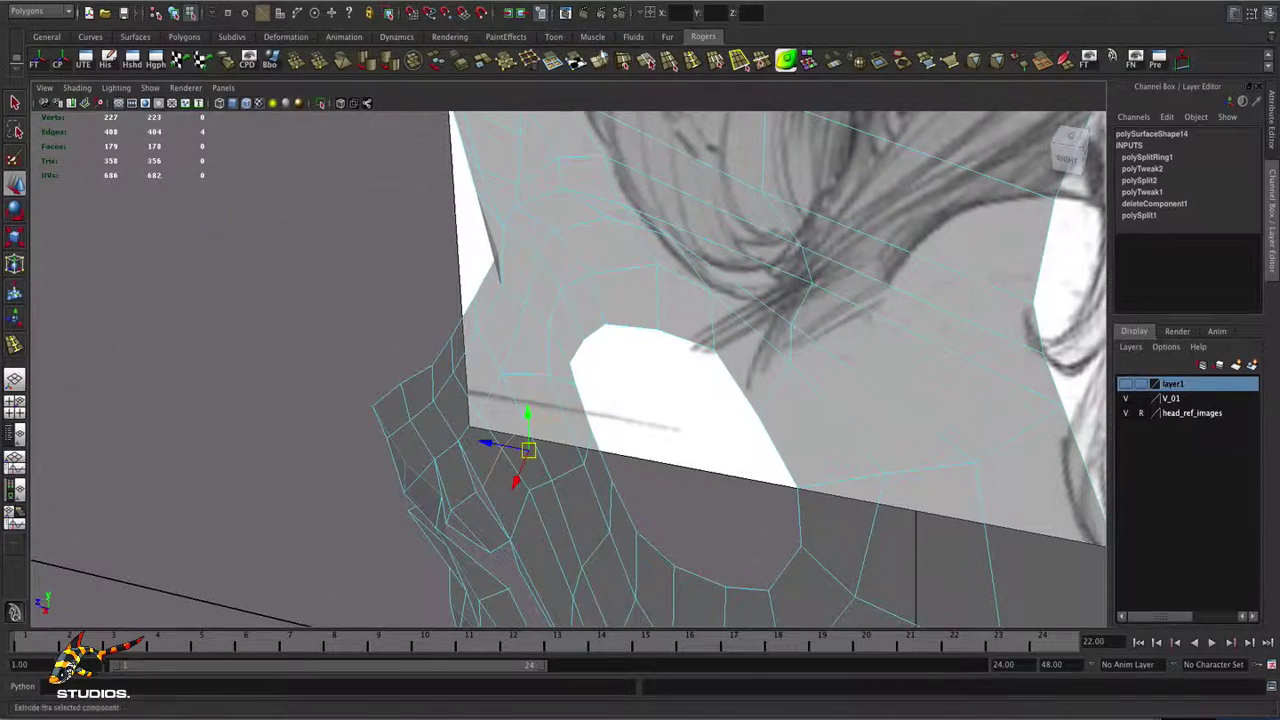
{"action": "left_click", "coordinate": [949, 61]}
{"action": "left_click_drag", "start_coordinate": [688, 305], "coordinate": [735, 290], "text": "alt"}
{"action": "left_click_drag", "start_coordinate": [604, 342], "coordinate": [600, 344], "text": "alt"}
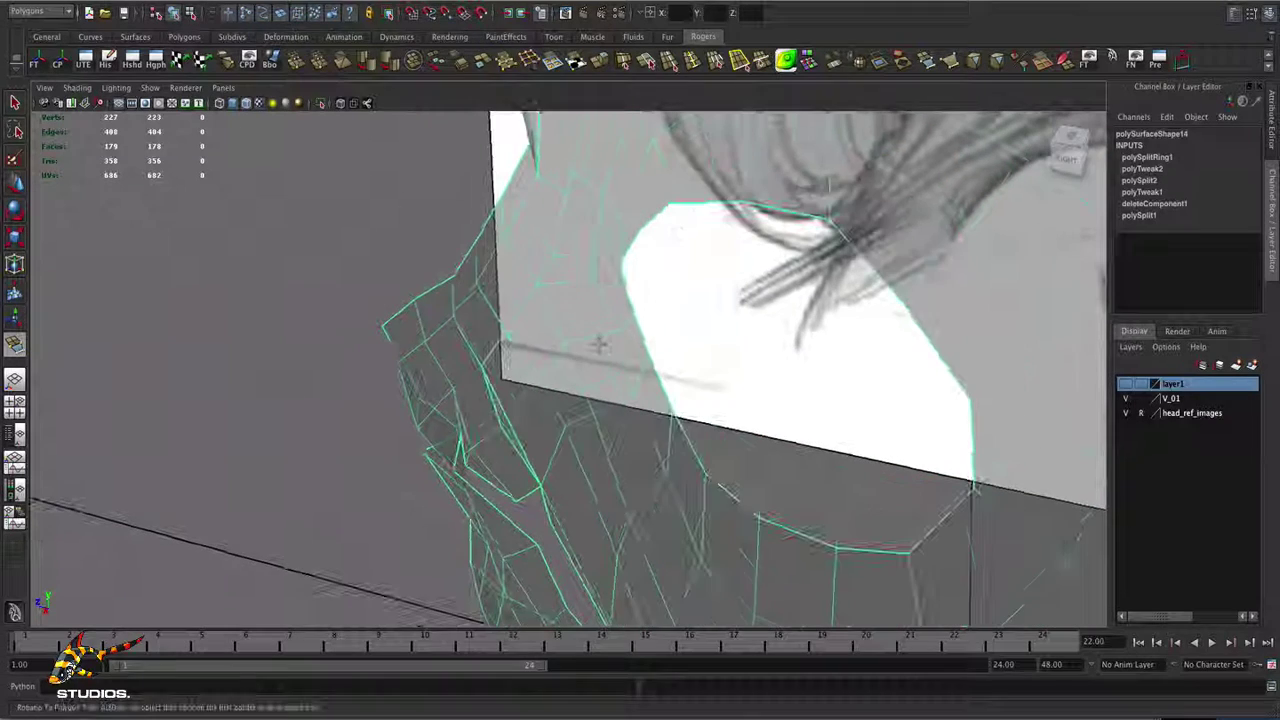
{"action": "left_click", "coordinate": [502, 405]}
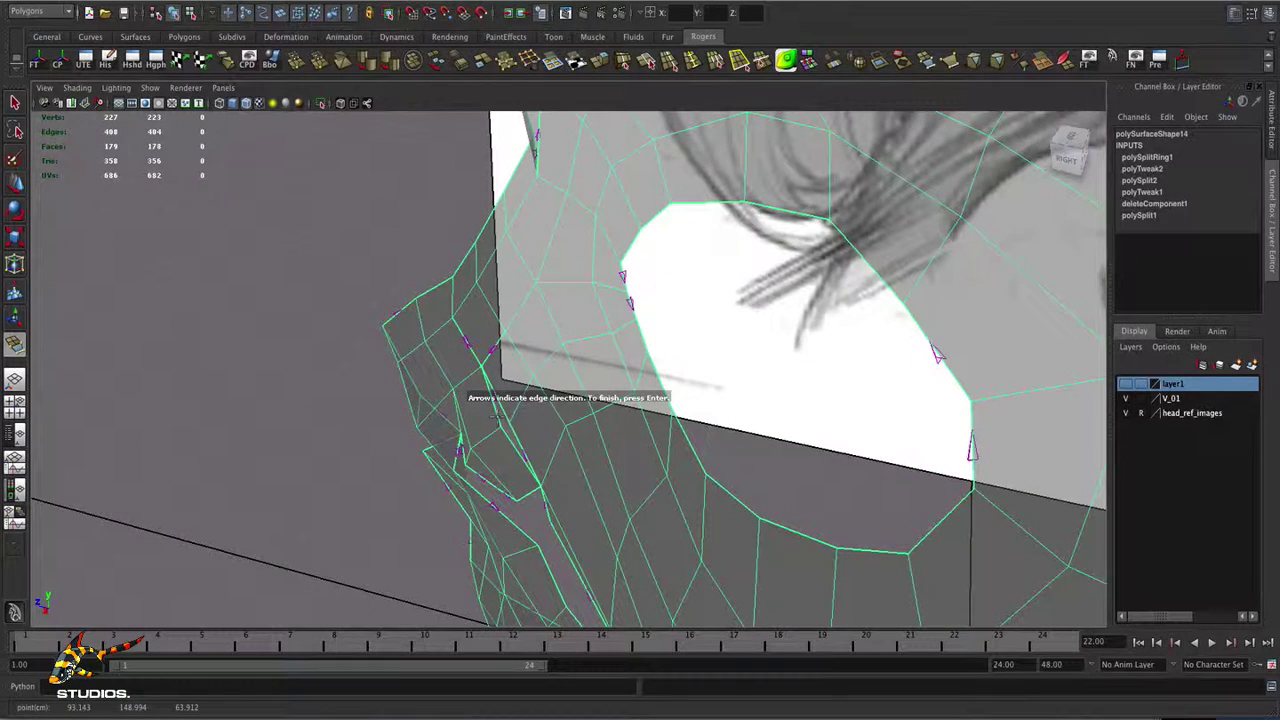
{"action": "left_click", "coordinate": [499, 426]}
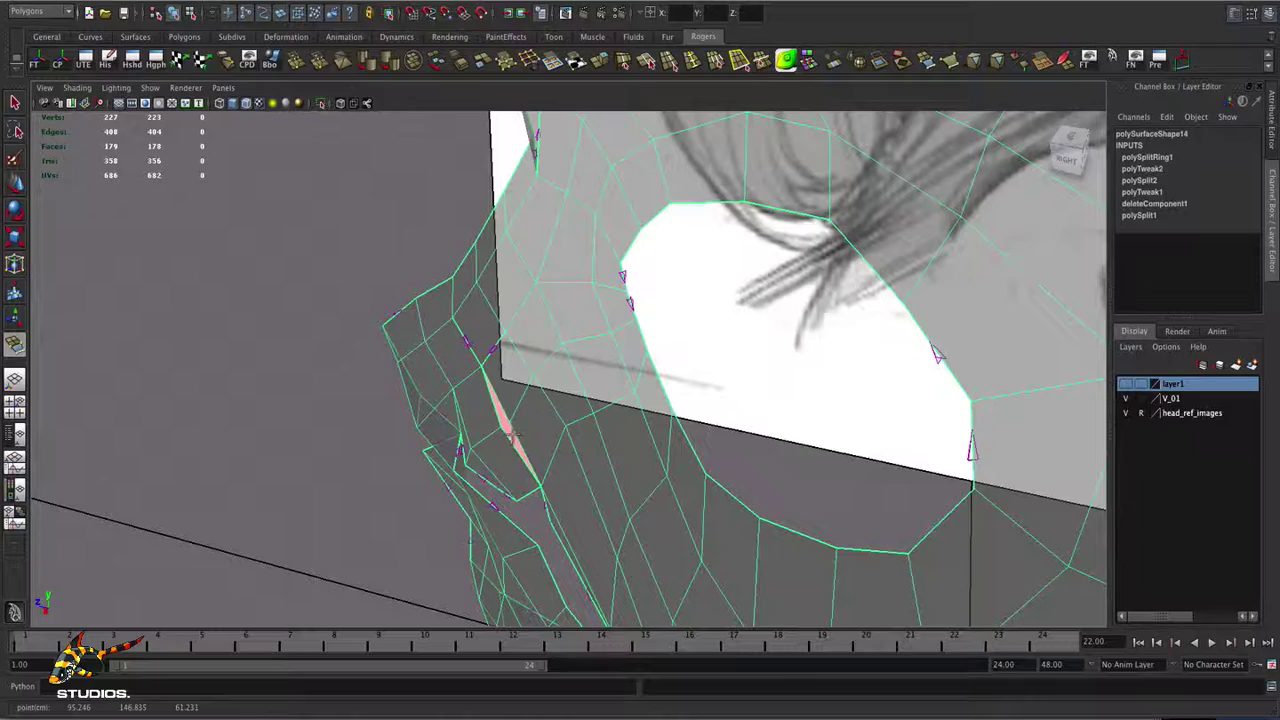
{"action": "key", "text": "Return"}
{"action": "mouse_move", "coordinate": [509, 432]}
{"action": "left_mouse_down", "text": "alt"}
{"action": "mouse_move", "coordinate": [380, 420]}
{"action": "mouse_move", "coordinate": [308, 365]}
{"action": "mouse_move", "coordinate": [509, 434]}
{"action": "left_mouse_up", "text": "alt"}
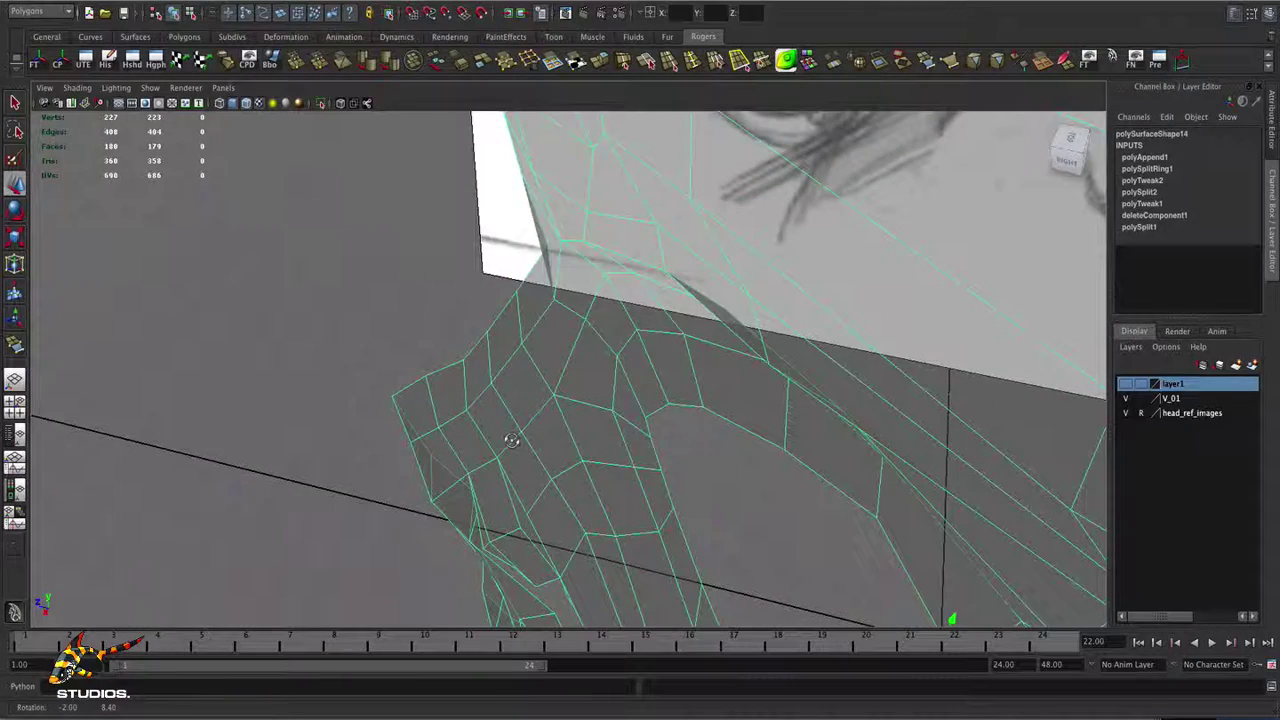
- Split the appended face at the nostril wing with an edge joining its opposite border vertices
{"action": "left_click", "coordinate": [645, 59]}
{"action": "left_click", "coordinate": [505, 500]}
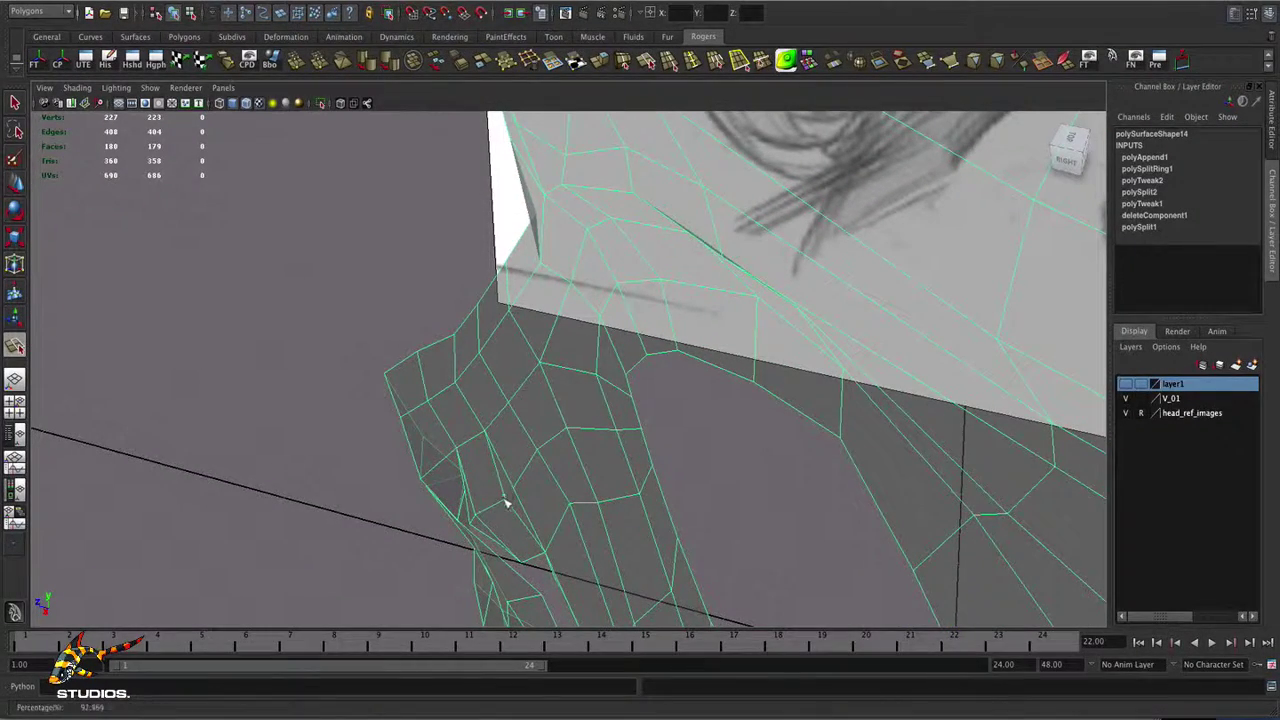
{"action": "left_click", "coordinate": [529, 505]}
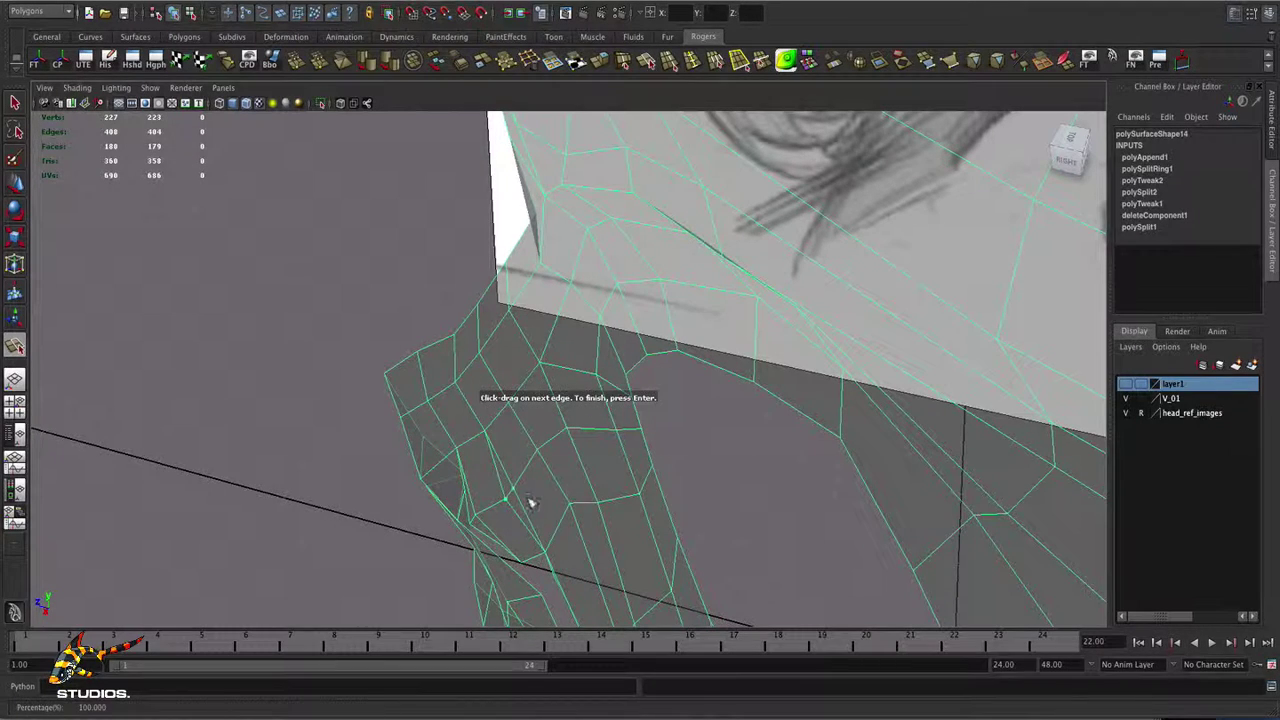
{"action": "key", "text": "Return"}
{"action": "key", "text": "w"}
{"action": "left_click_drag", "start_coordinate": [535, 470], "coordinate": [518, 488], "text": "alt"}
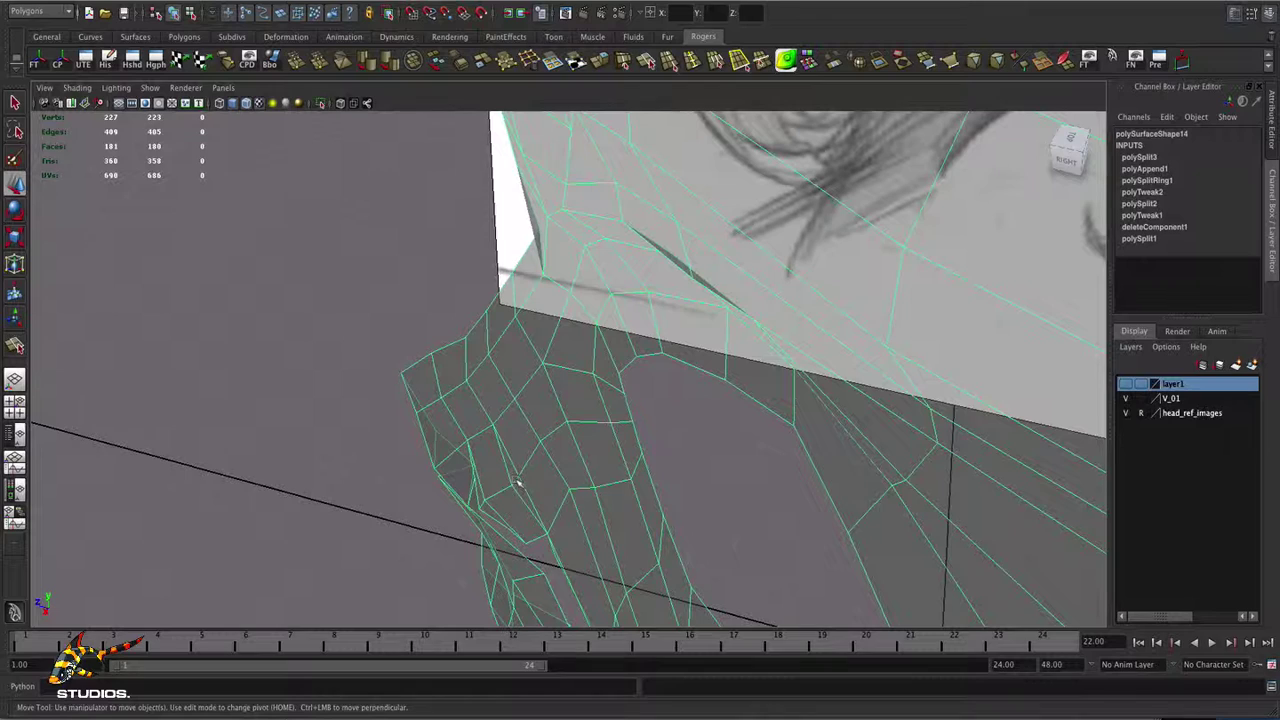
- Reposition the vertices on the side of the nostril wing in the side view to follow the sketched nose
{"action": "right_click", "coordinate": [518, 483]}
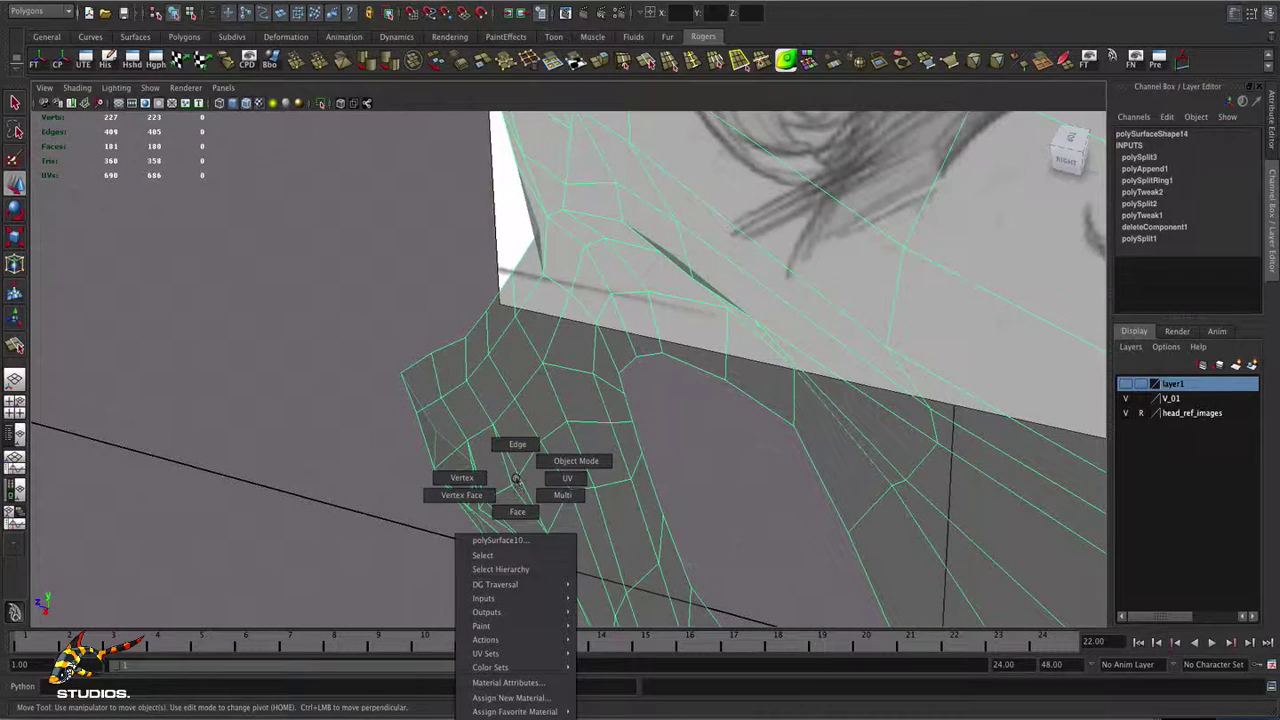
{"action": "right_click_drag", "start_coordinate": [516, 481], "coordinate": [518, 476]}
{"action": "left_click_drag", "start_coordinate": [516, 481], "coordinate": [621, 438], "text": "alt"}
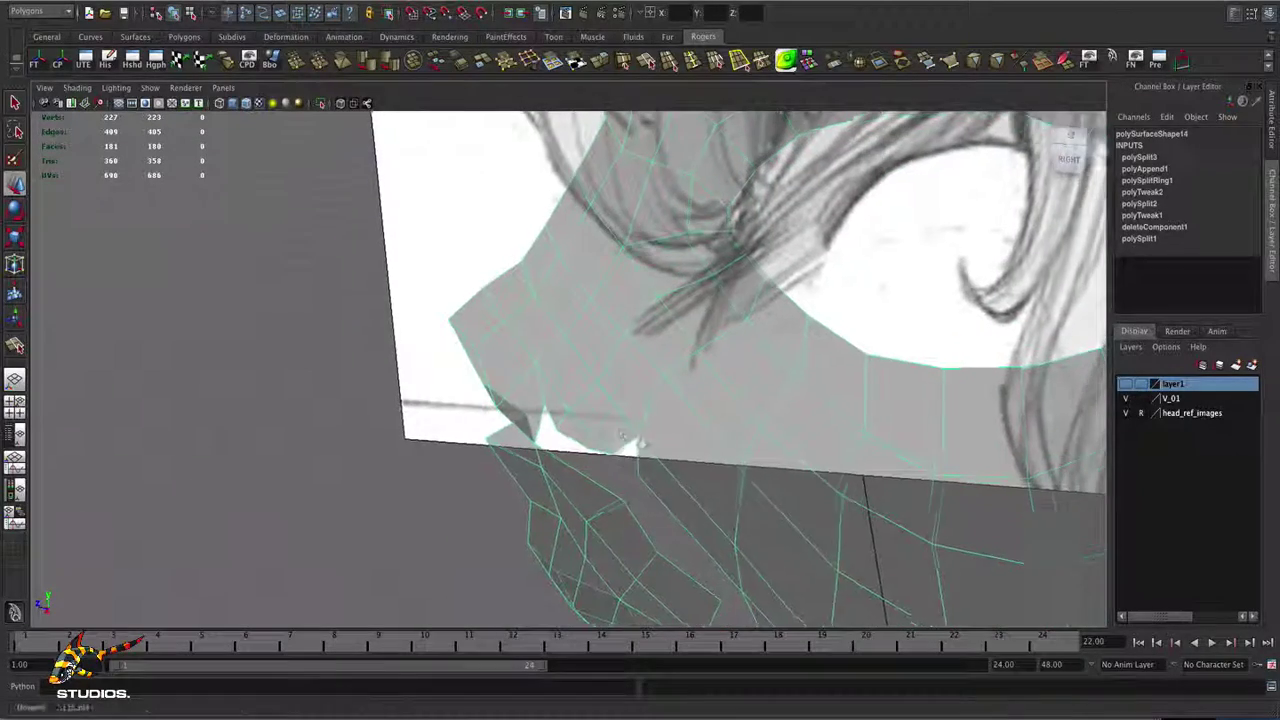
{"action": "key", "text": "space"}
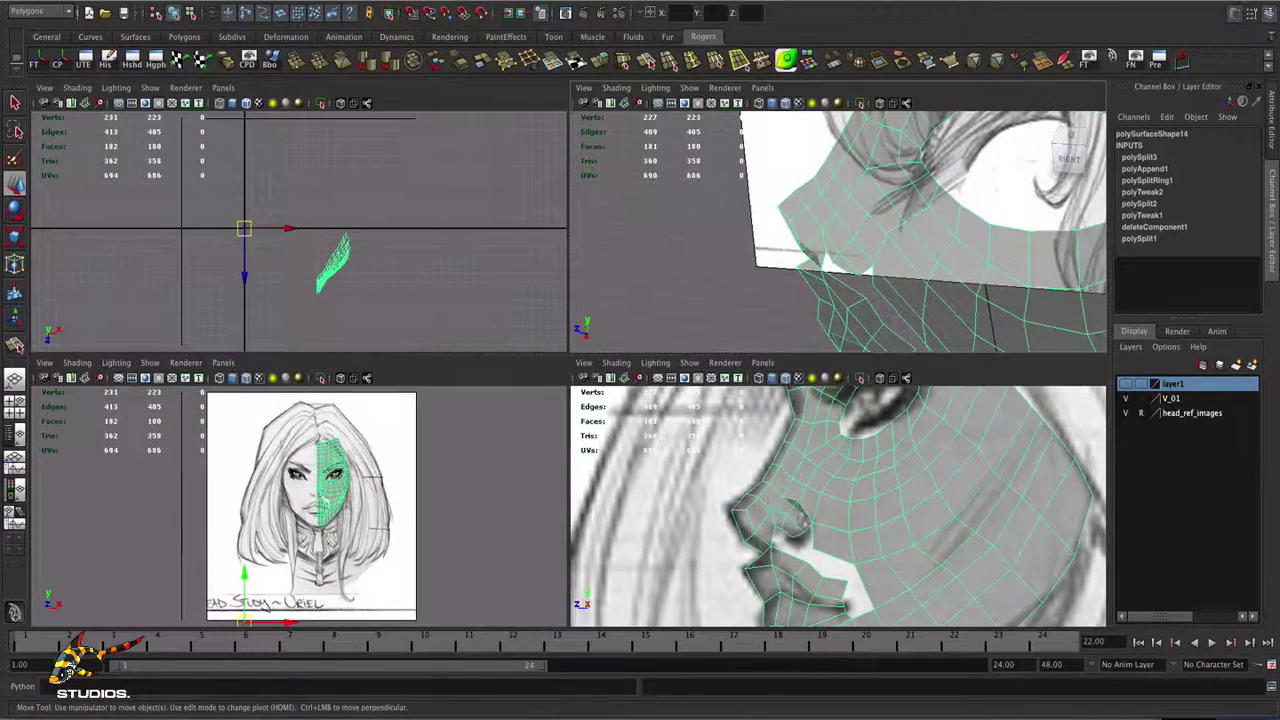
{"action": "scroll", "coordinate": [803, 516], "scroll_direction": "up", "scroll_amount": 3}
{"action": "right_click_drag", "start_coordinate": [759, 478], "coordinate": [700, 481]}
{"action": "left_click", "coordinate": [758, 512]}
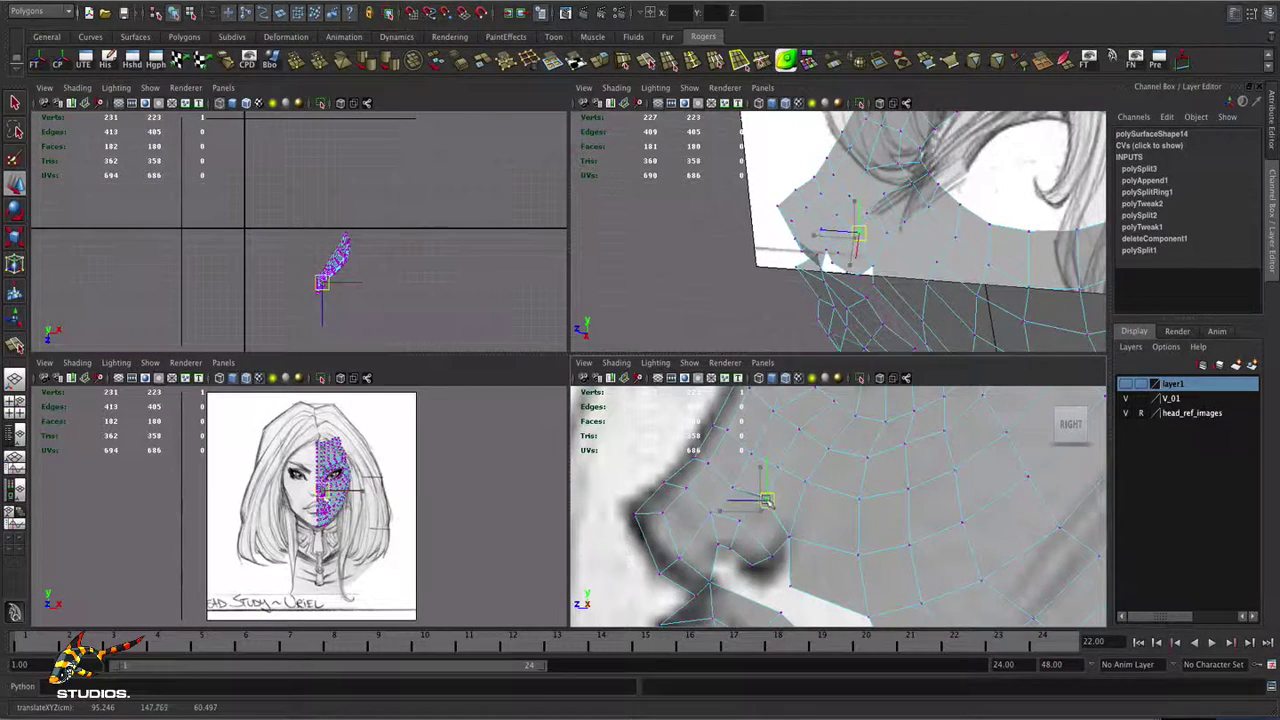
{"action": "left_click", "coordinate": [760, 507]}
{"action": "left_click", "coordinate": [759, 500]}
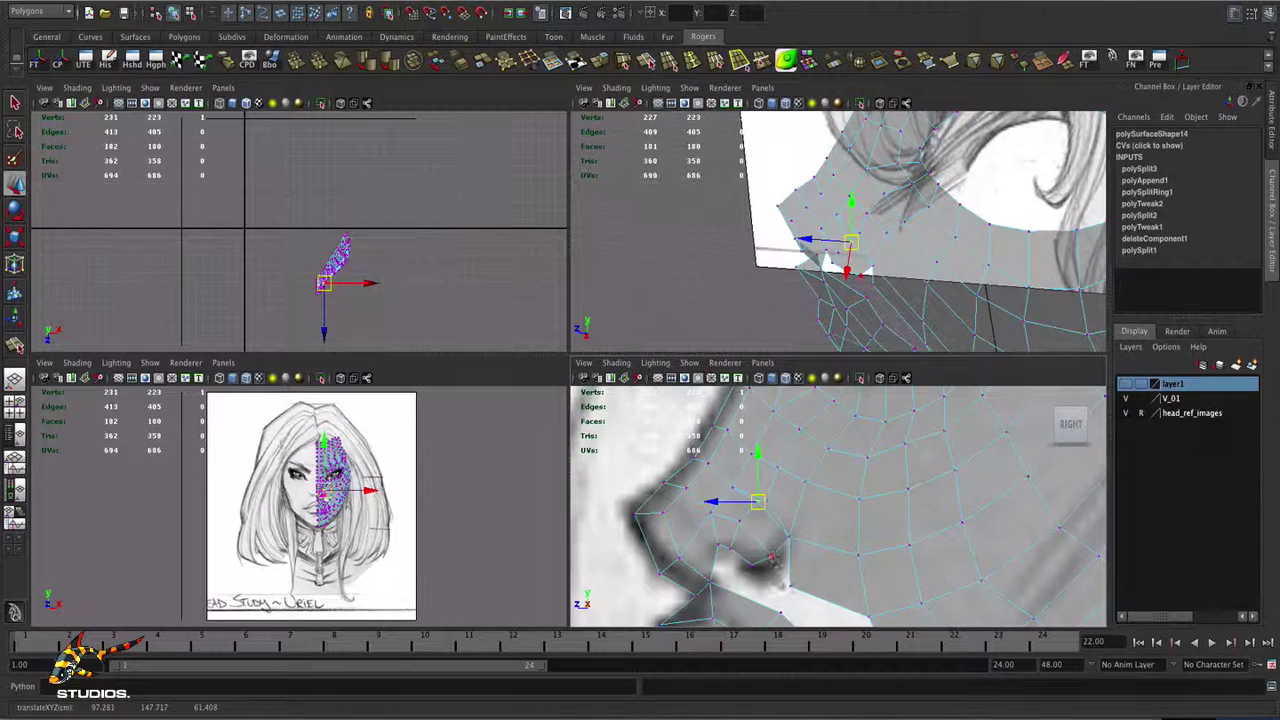
{"action": "mouse_move", "coordinate": [758, 500]}
{"action": "left_mouse_down"}
{"action": "mouse_move", "coordinate": [766, 572]}
{"action": "mouse_move", "coordinate": [797, 545]}
{"action": "mouse_move", "coordinate": [760, 508]}
{"action": "mouse_move", "coordinate": [733, 524]}
{"action": "mouse_move", "coordinate": [728, 512]}
{"action": "mouse_move", "coordinate": [755, 520]}
{"action": "left_mouse_up"}
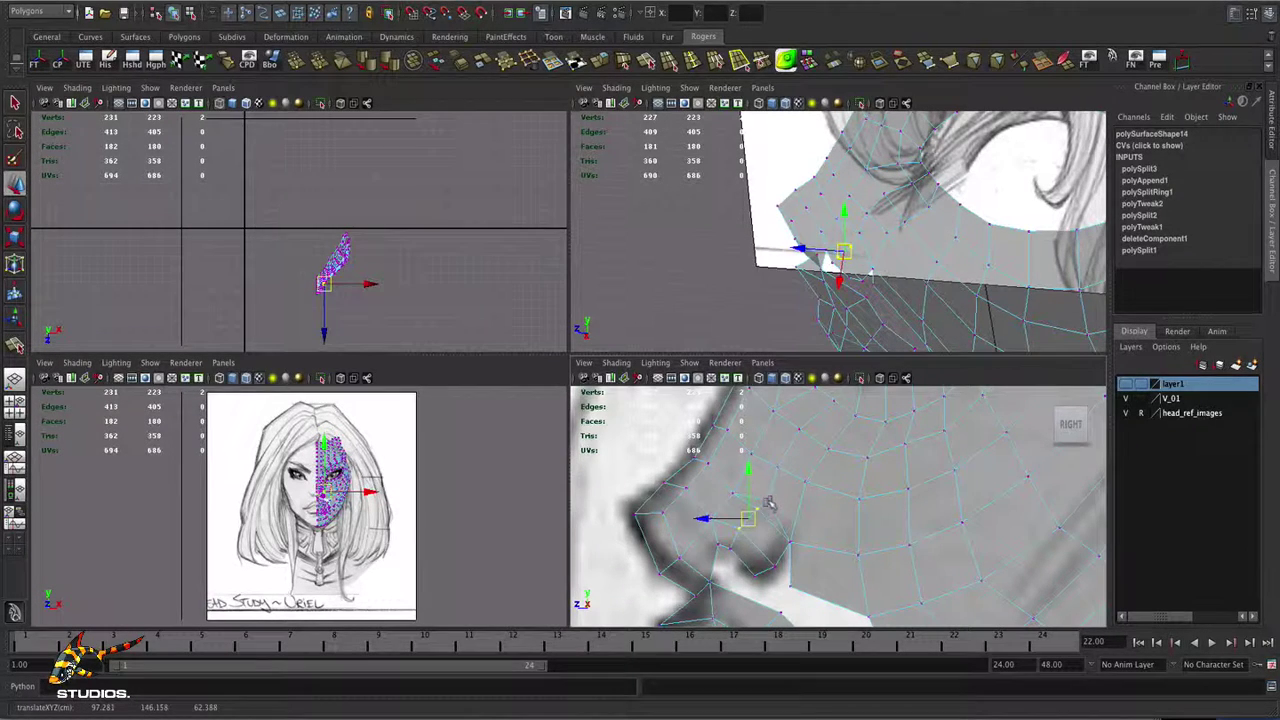
- Adjust the vertices behind the nostril wing and along its lower rim against the side sketch
{"action": "left_click", "coordinate": [769, 502]}
{"action": "left_click", "coordinate": [778, 467]}
{"action": "left_click_drag", "start_coordinate": [779, 467], "coordinate": [787, 477]}
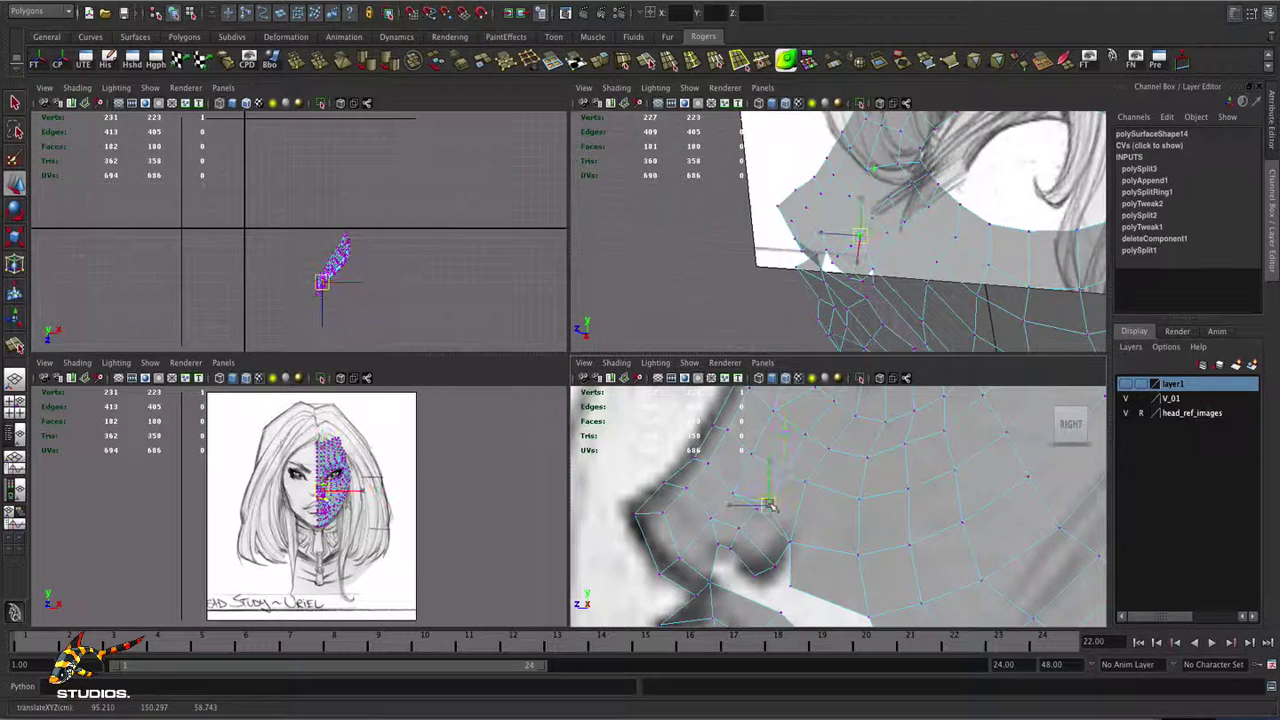
{"action": "left_click", "coordinate": [768, 504]}
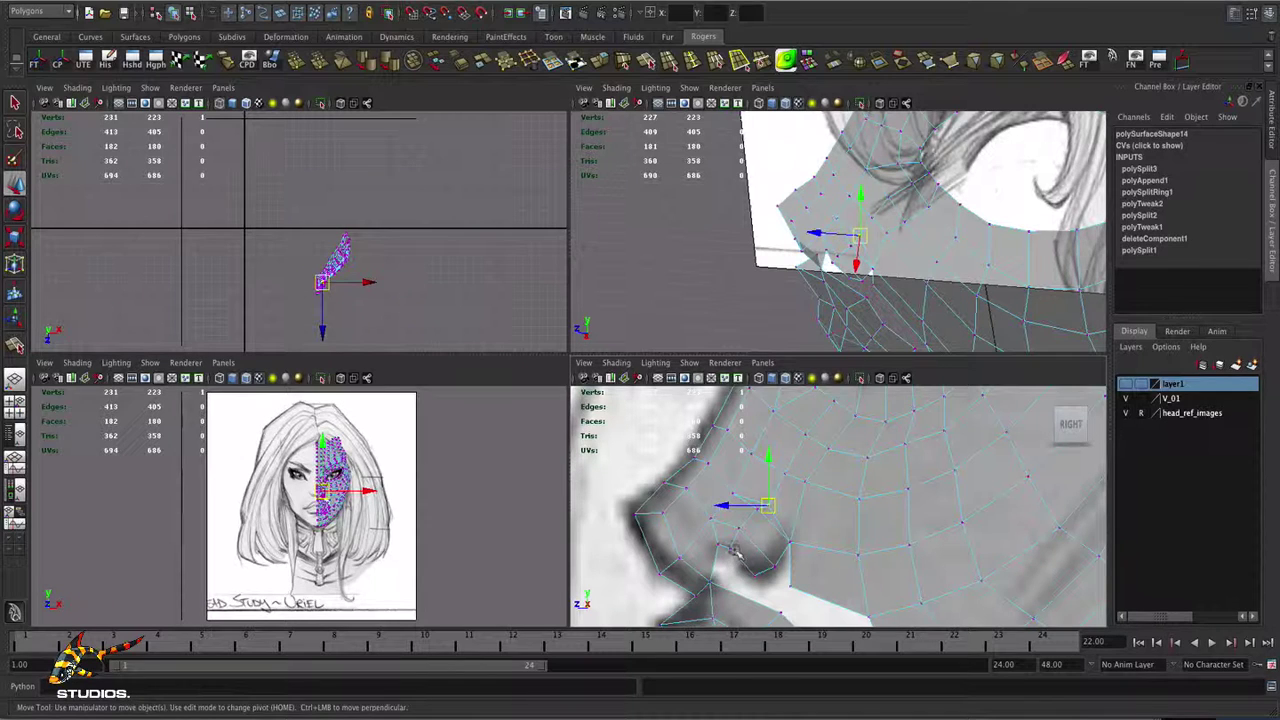
{"action": "left_click", "coordinate": [735, 554]}
{"action": "left_click_drag", "start_coordinate": [736, 553], "coordinate": [758, 574]}
- Reposition the upper border vertex of the lip patch directly beneath the nostril in the side view
{"action": "right_click_drag", "start_coordinate": [800, 586], "coordinate": [799, 573], "text": "alt"}
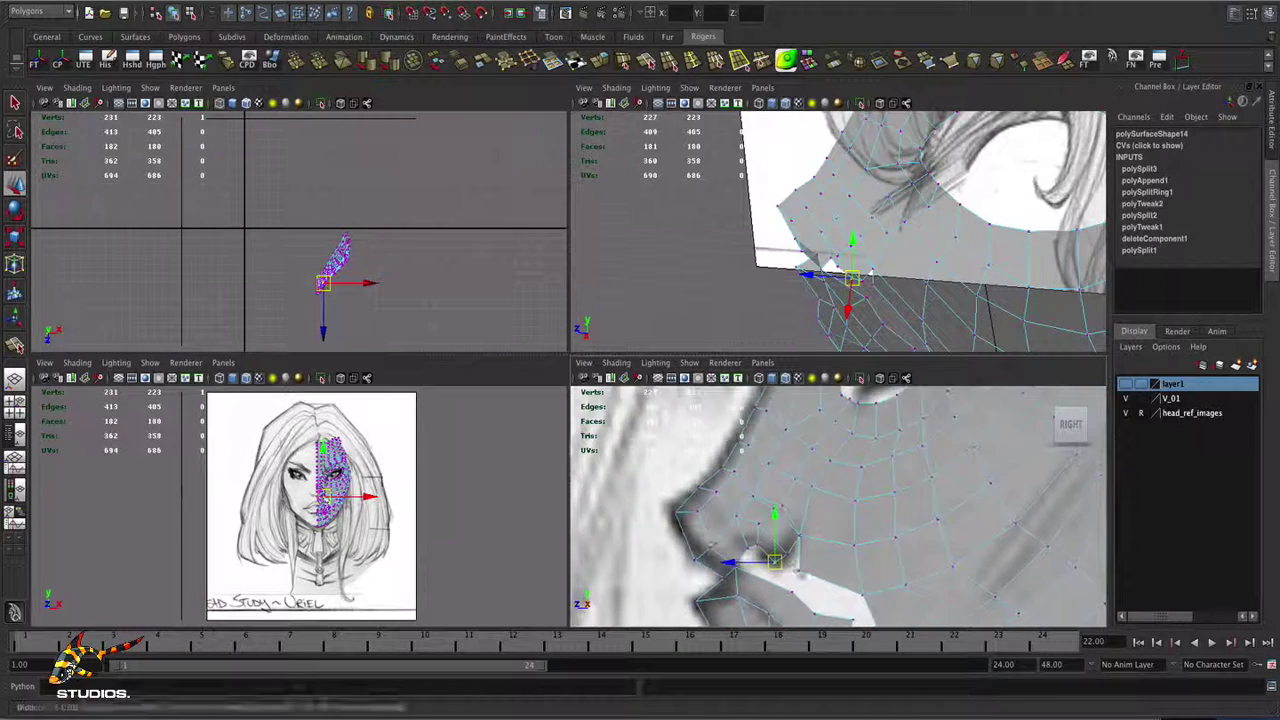
{"action": "middle_click_drag", "start_coordinate": [800, 573], "coordinate": [725, 477], "text": "alt"}
{"action": "right_click_drag", "start_coordinate": [700, 483], "coordinate": [788, 489], "text": "alt"}
{"action": "middle_click_drag", "start_coordinate": [710, 461], "coordinate": [790, 520], "text": "alt"}
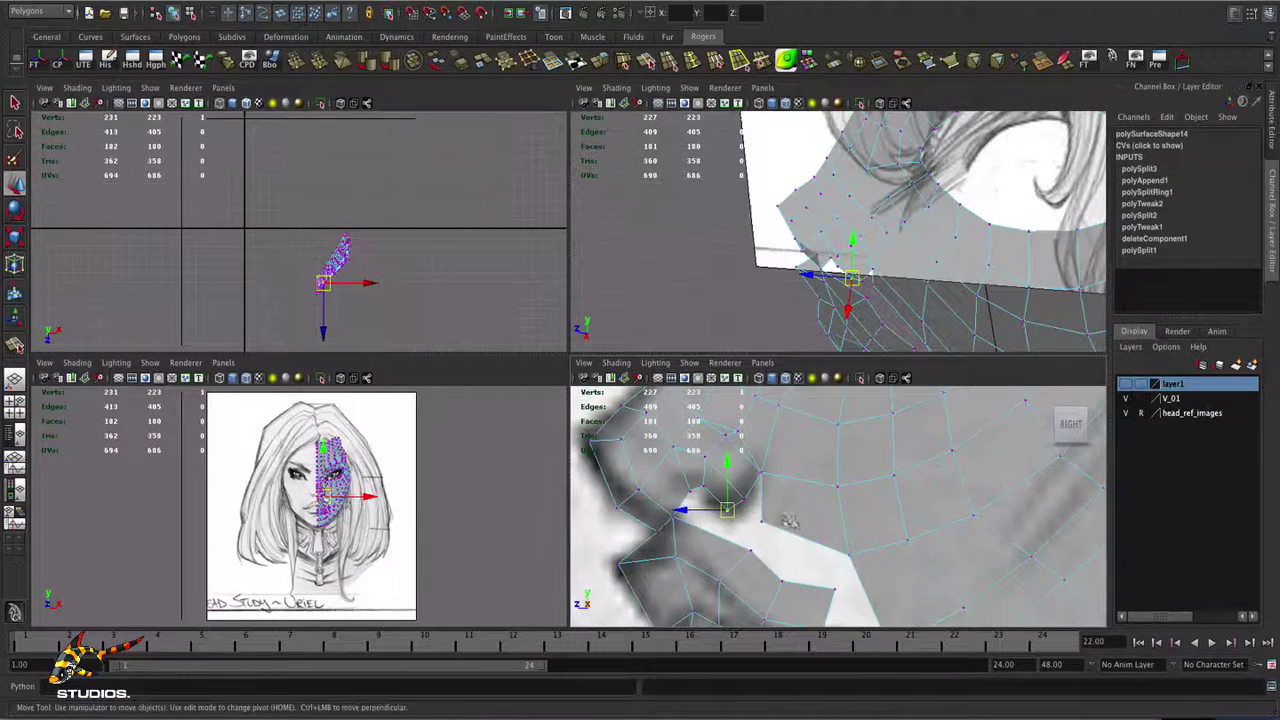
{"action": "right_click_drag", "start_coordinate": [803, 509], "coordinate": [793, 535], "text": "alt"}
{"action": "middle_click_drag", "start_coordinate": [791, 533], "coordinate": [806, 500], "text": "alt"}
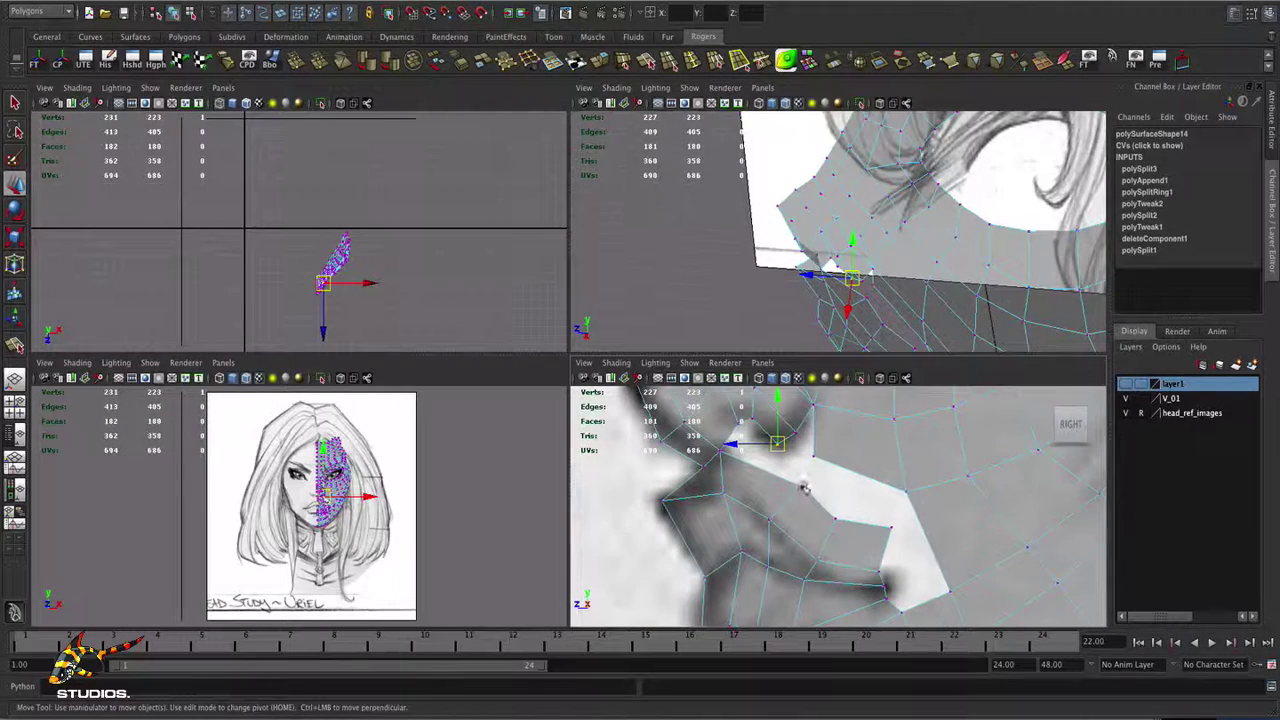
{"action": "left_click_drag", "start_coordinate": [771, 436], "coordinate": [763, 513]}
{"action": "left_click", "coordinate": [775, 466]}
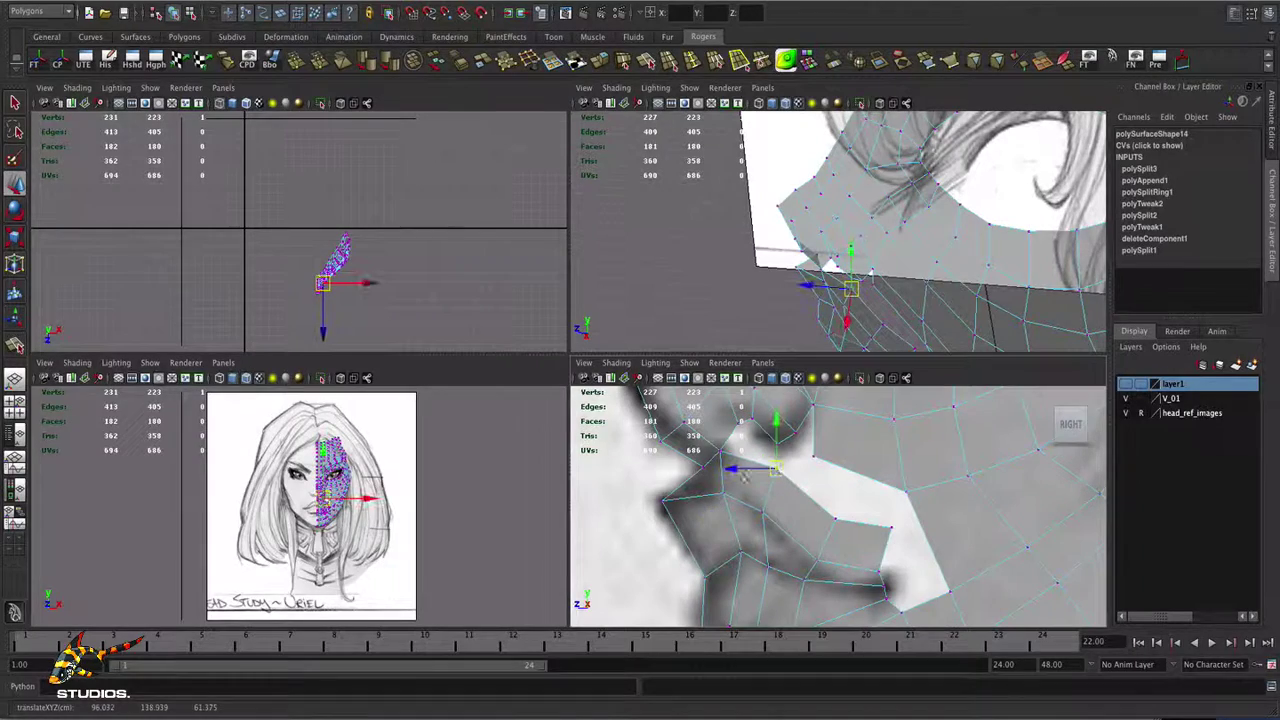
- Move the next border vertex above the upper lip toward the cheek gap, using the front and side sketches
{"action": "scroll", "coordinate": [420, 537], "scroll_direction": "up", "scroll_amount": 6}
{"action": "scroll", "coordinate": [420, 537], "scroll_direction": "up", "scroll_amount": 5}
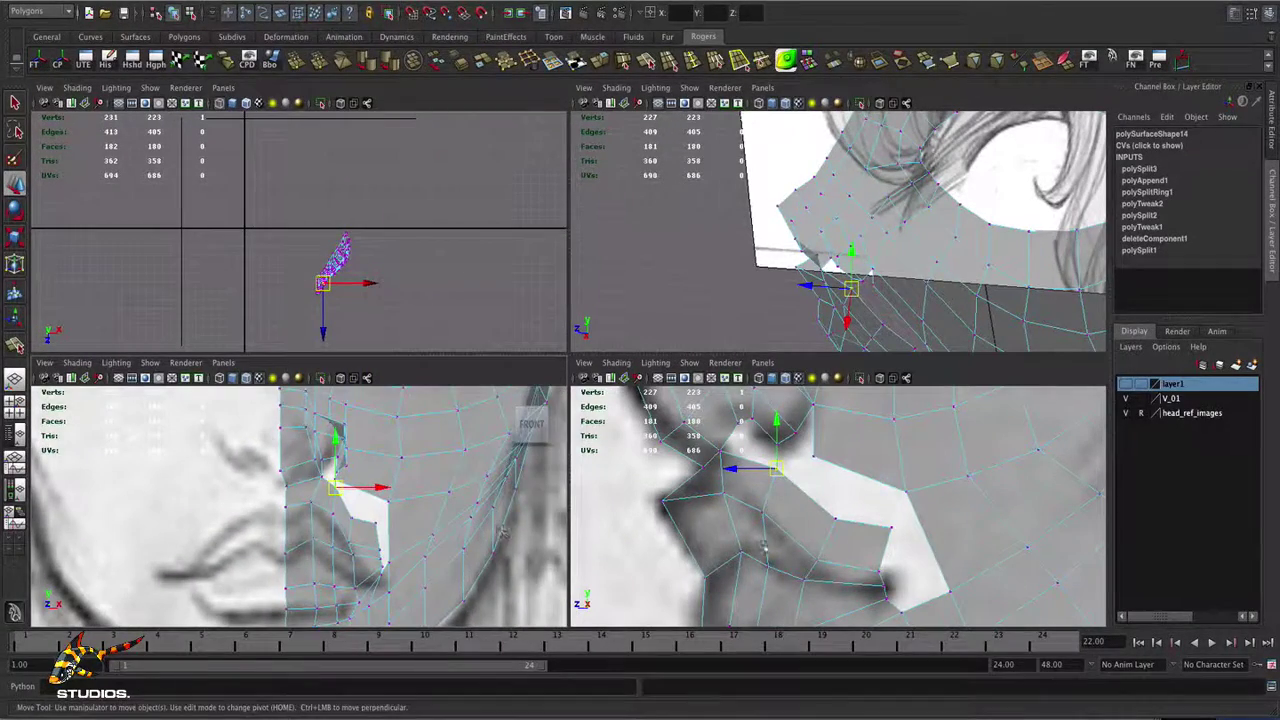
{"action": "scroll", "coordinate": [778, 533], "scroll_direction": "down", "scroll_amount": 3}
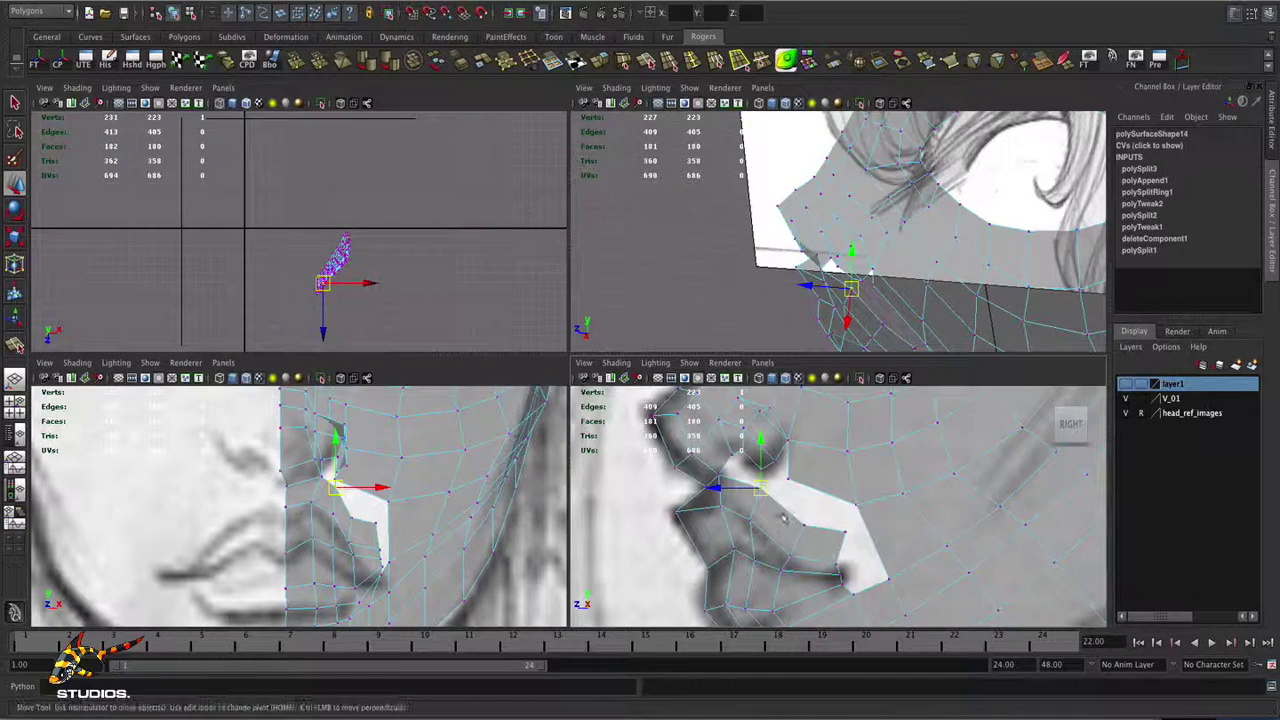
{"action": "left_click_drag", "start_coordinate": [785, 563], "coordinate": [786, 519]}
{"action": "left_click", "coordinate": [802, 507]}
{"action": "left_click_drag", "start_coordinate": [791, 513], "coordinate": [788, 505]}
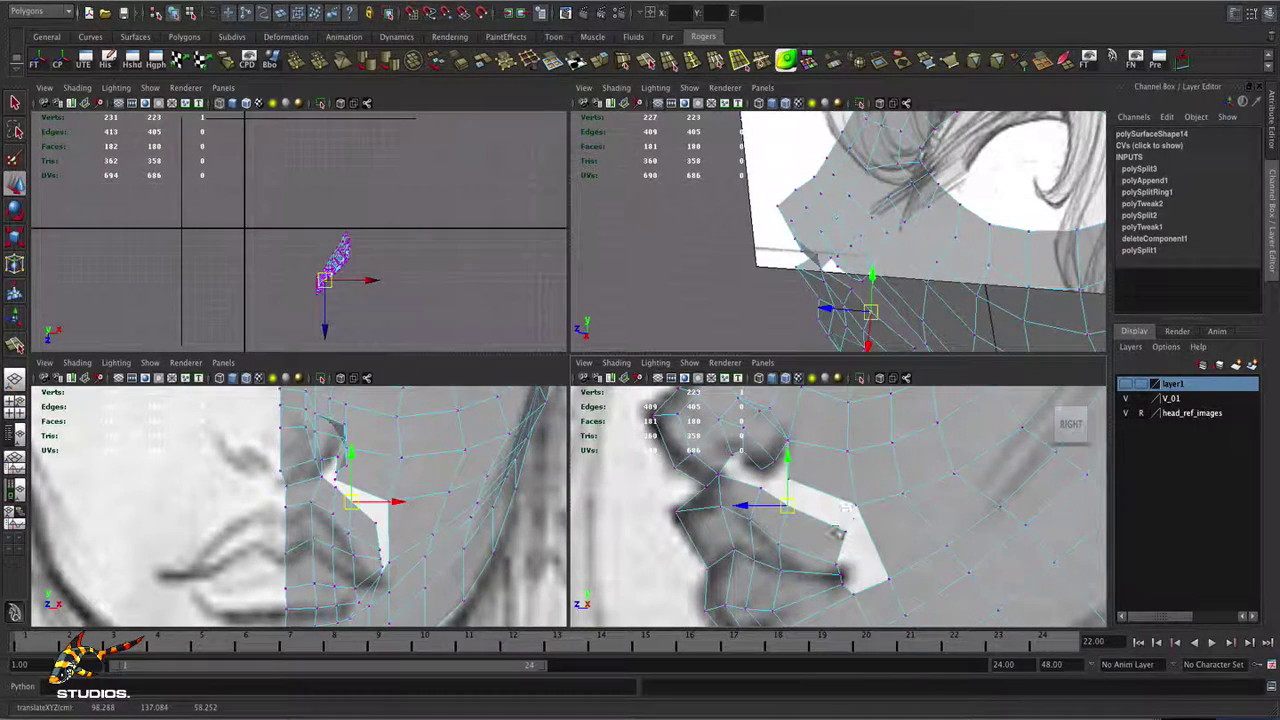
{"action": "right_click_drag", "start_coordinate": [837, 533], "coordinate": [949, 574], "text": "alt"}
{"action": "middle_click_drag", "start_coordinate": [768, 504], "coordinate": [807, 509], "text": "alt"}
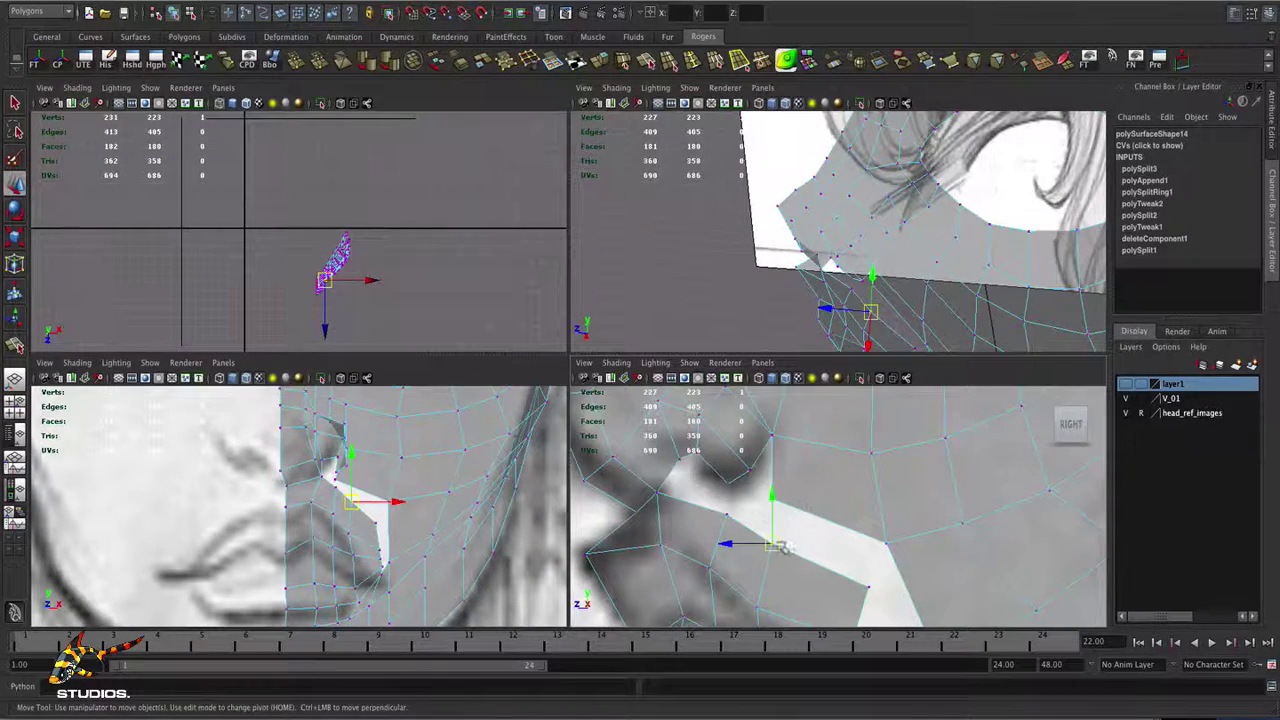
{"action": "right_click_drag", "start_coordinate": [822, 479], "coordinate": [683, 476], "text": "alt"}
{"action": "scroll", "coordinate": [870, 530], "scroll_direction": "down", "scroll_amount": 3}
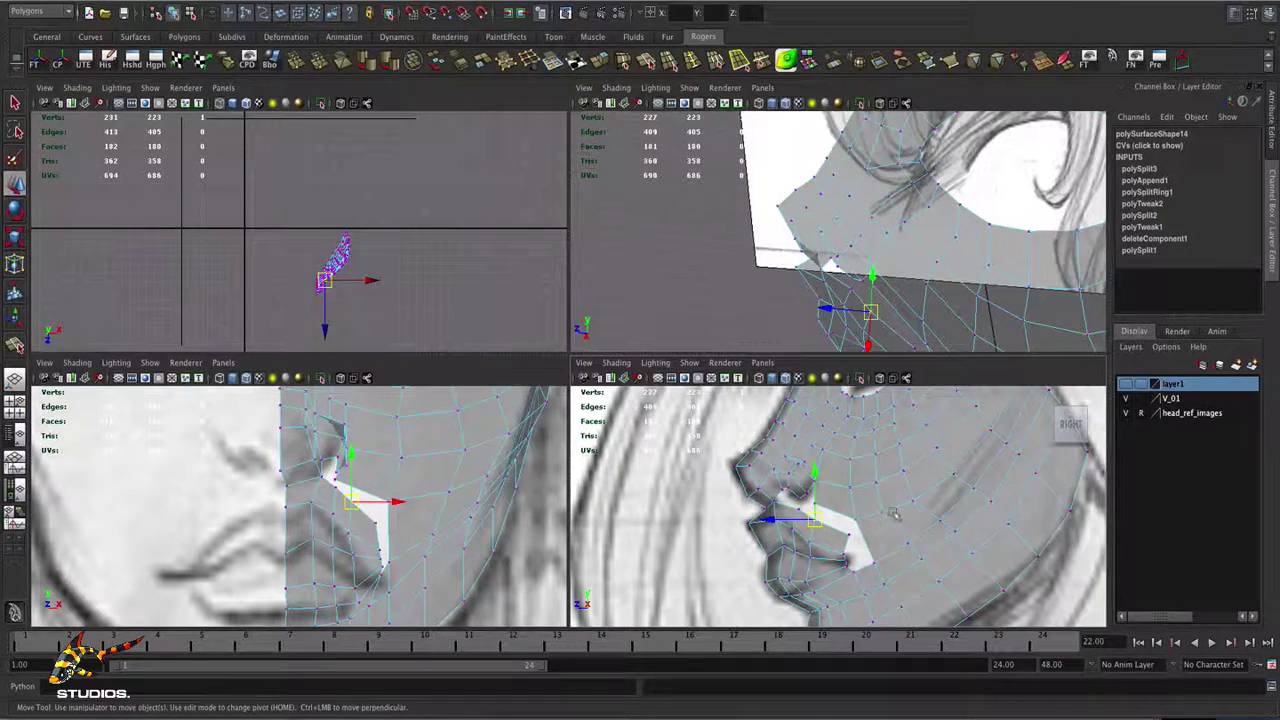
{"action": "scroll", "coordinate": [893, 554], "scroll_direction": "down", "scroll_amount": 2}
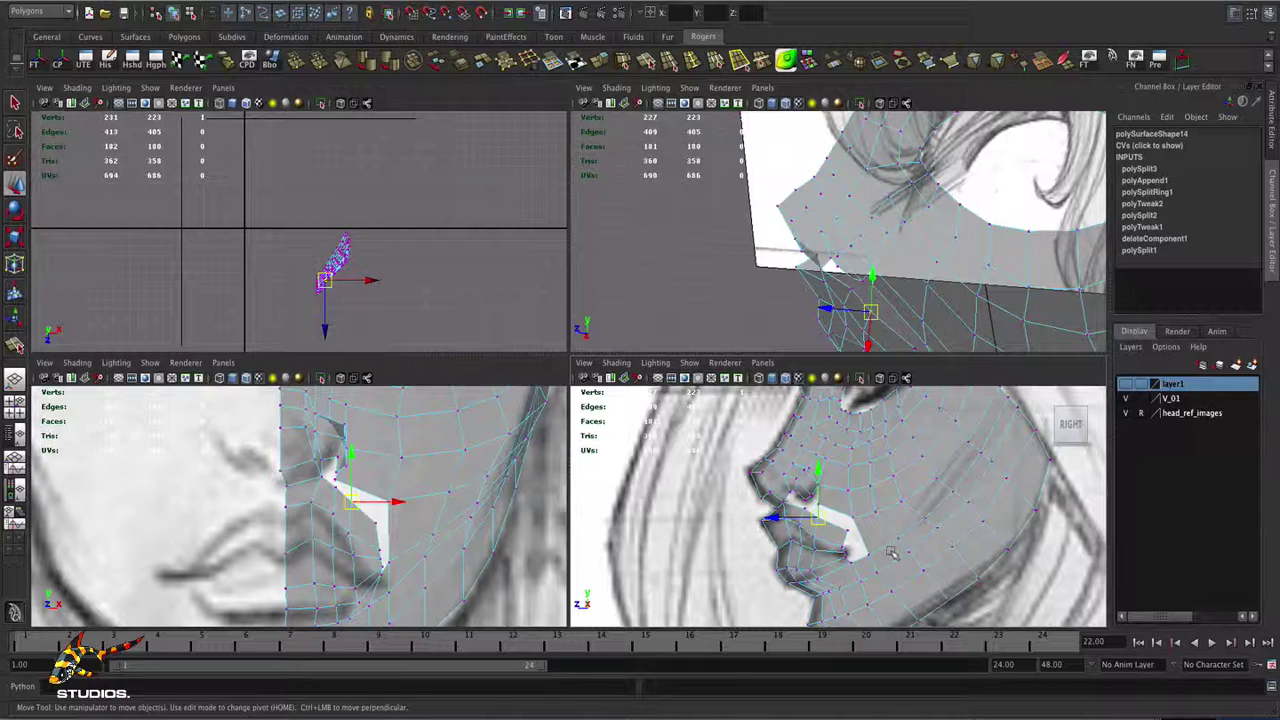